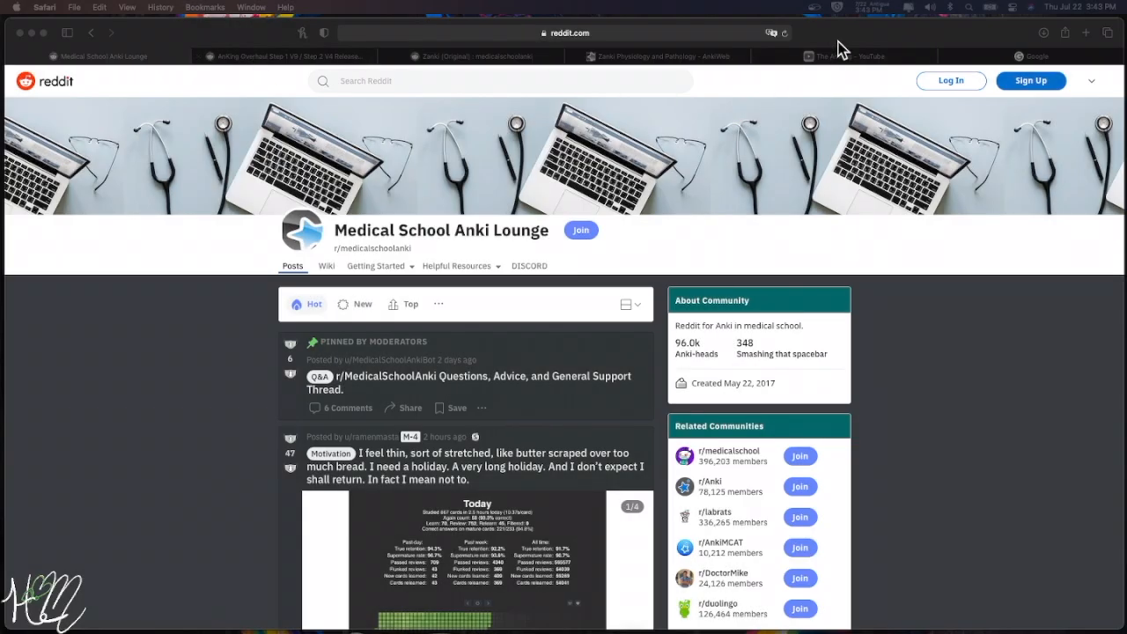
- Google 'anki download', open the apps.ankiweb.net result, then close that tab
left_click(1025, 56)
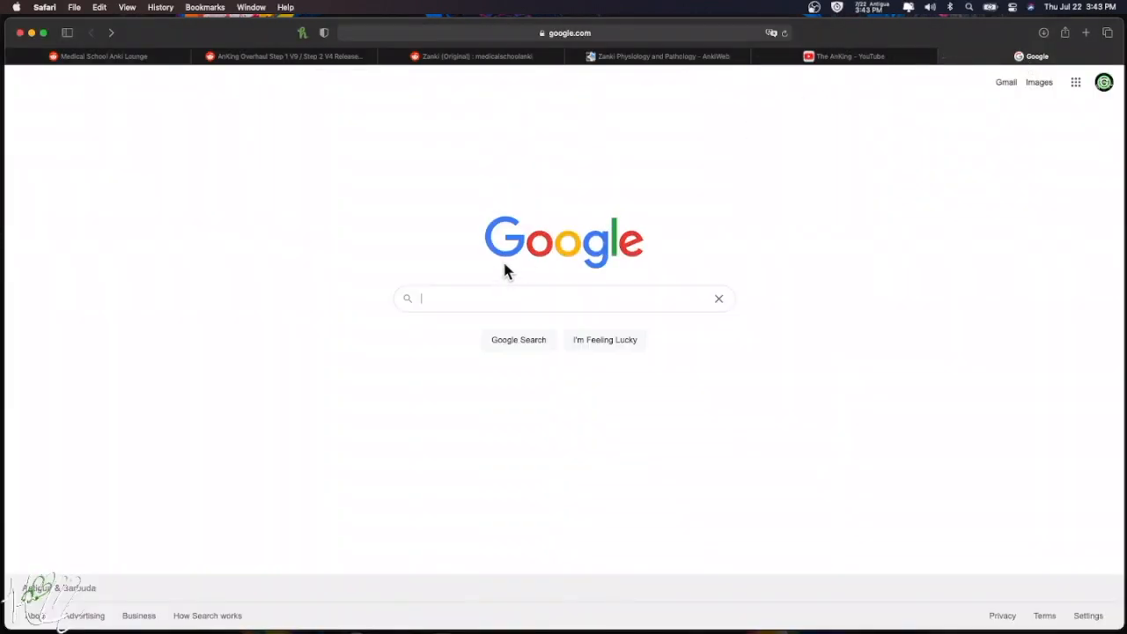
left_click(477, 299)
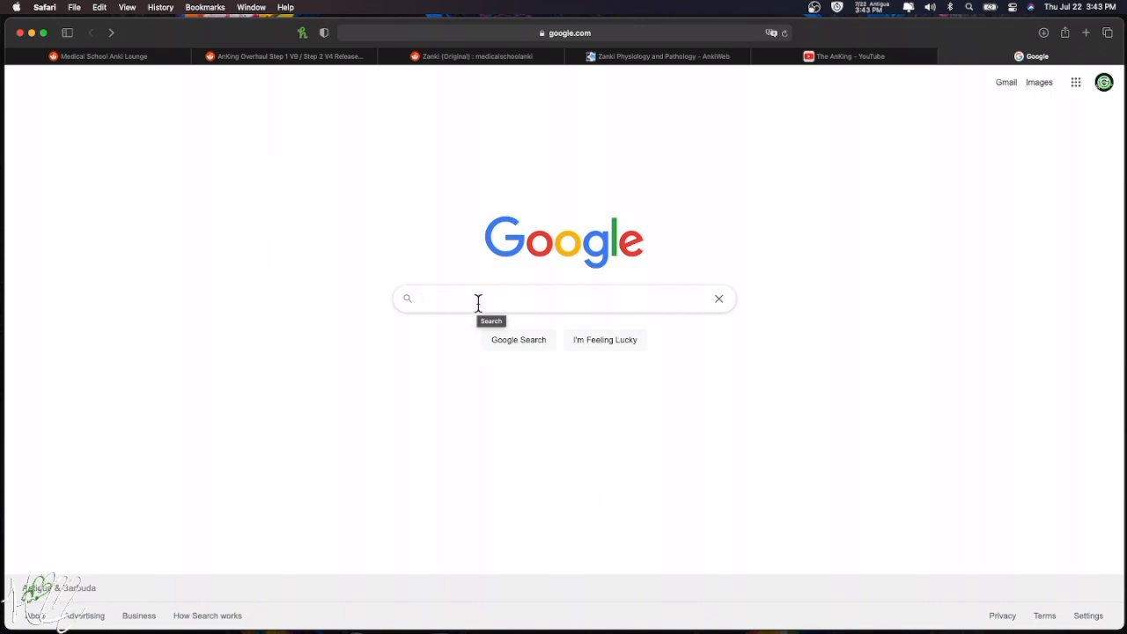
type("anki download")
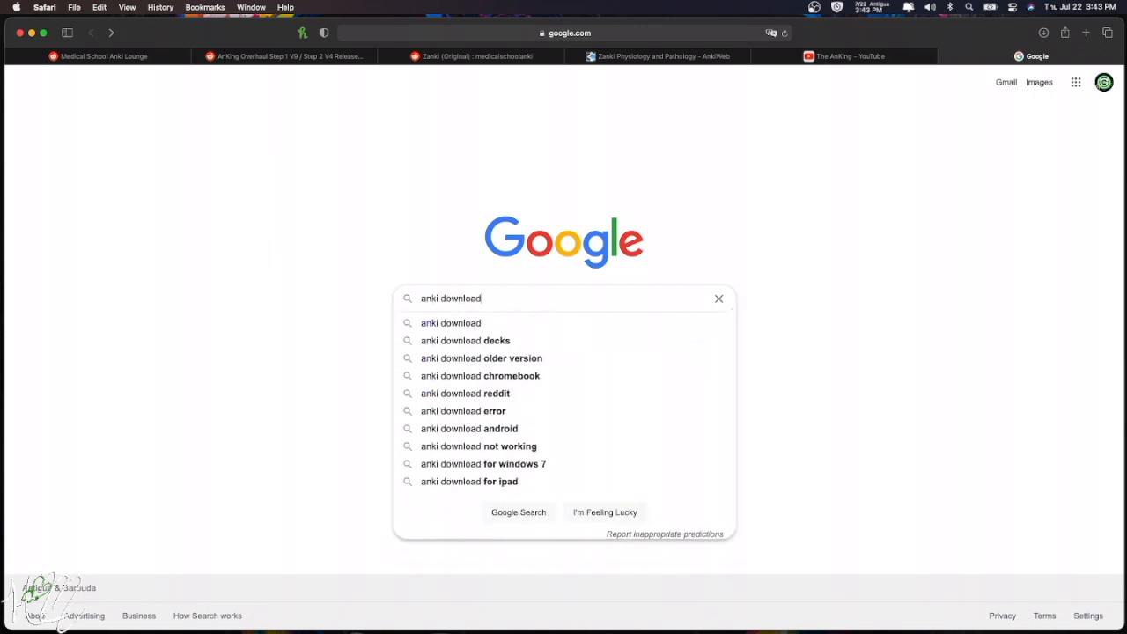
key("Return")
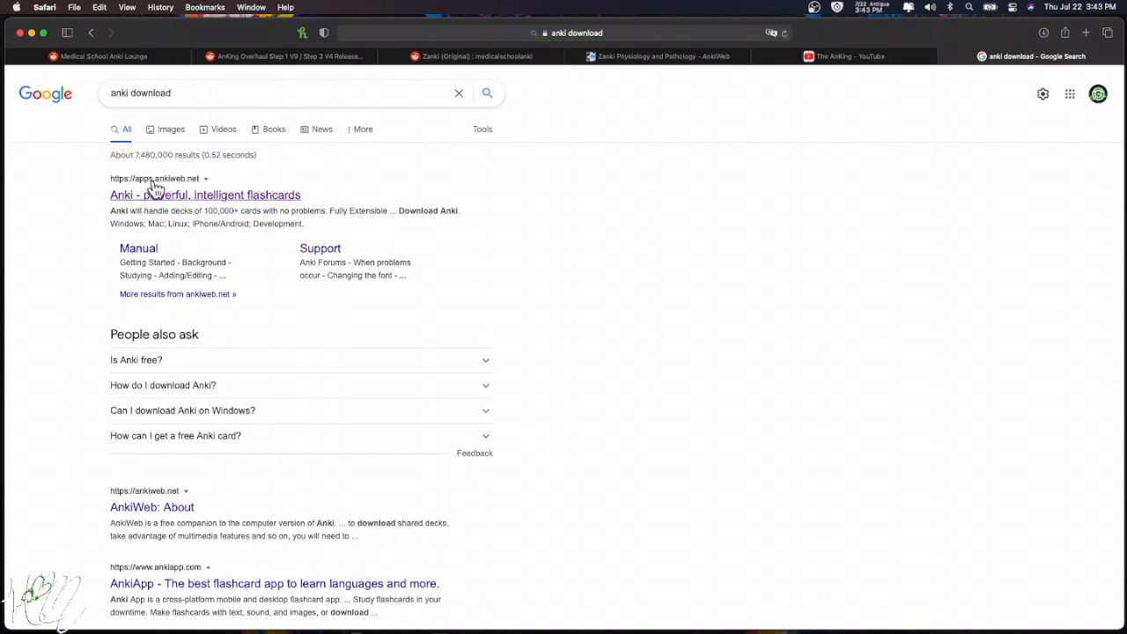
left_click(156, 195)
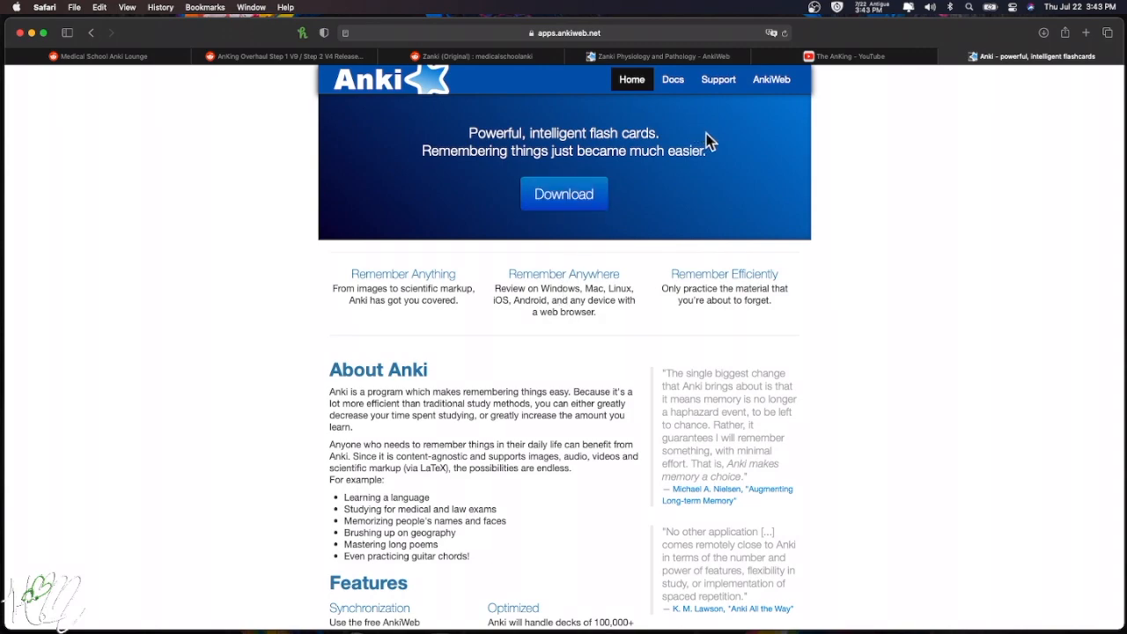
left_click(949, 58)
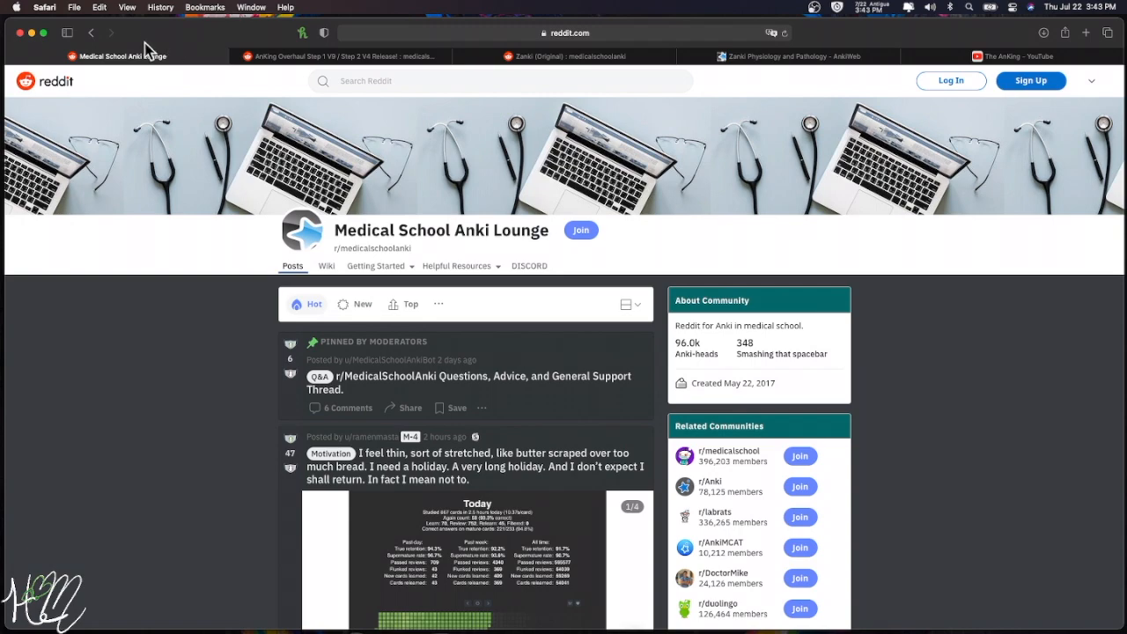
left_click(32, 32)
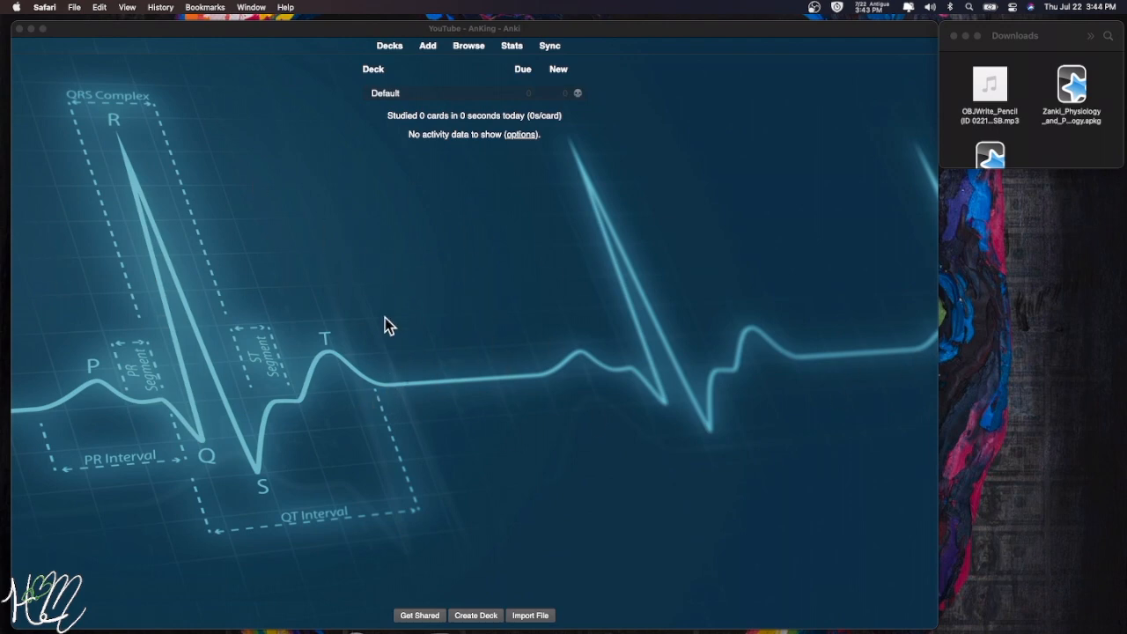
left_click(385, 88)
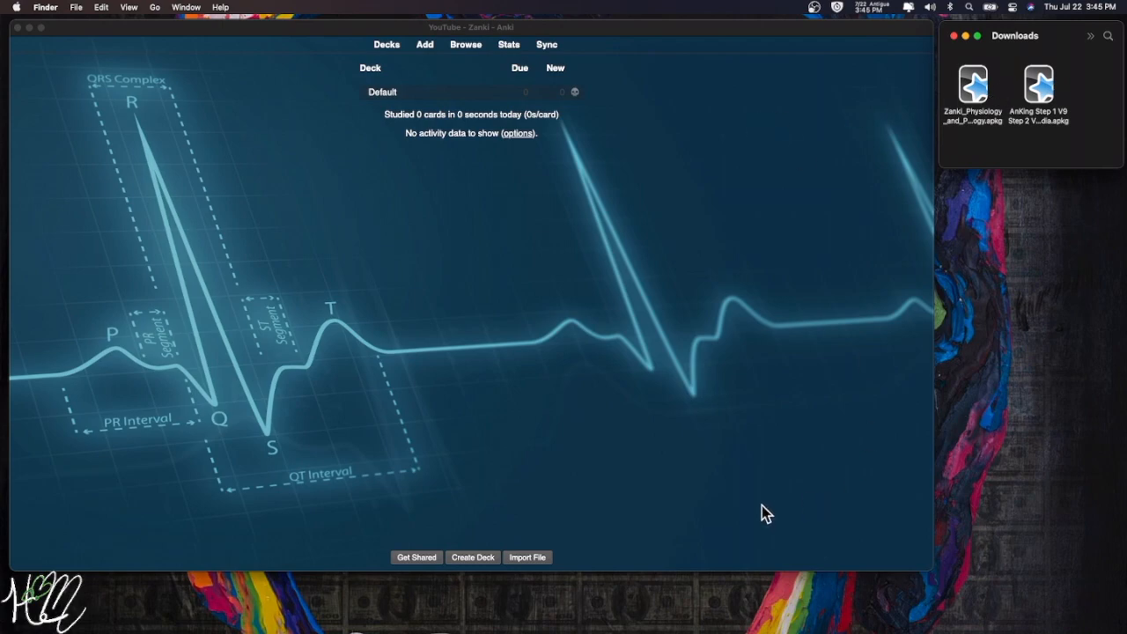
left_click(270, 600)
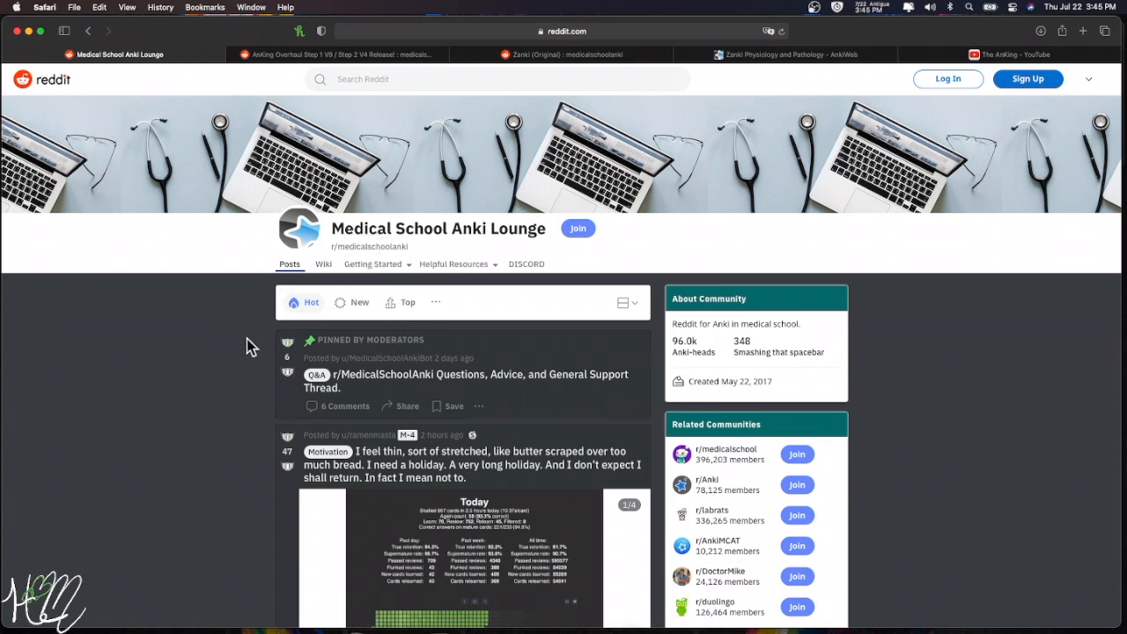
- Scroll the Medical School Anki Lounge page to the Step I sidebar listing The Original Zanki
scroll(251, 350, "down", 2)
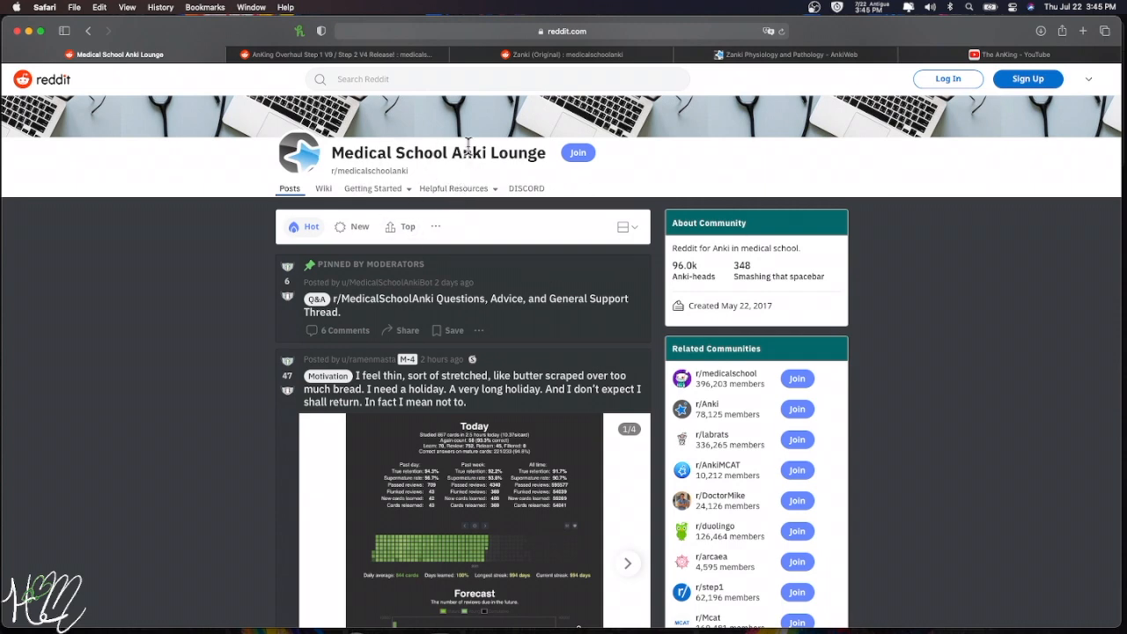
scroll(500, 263, "down", 10)
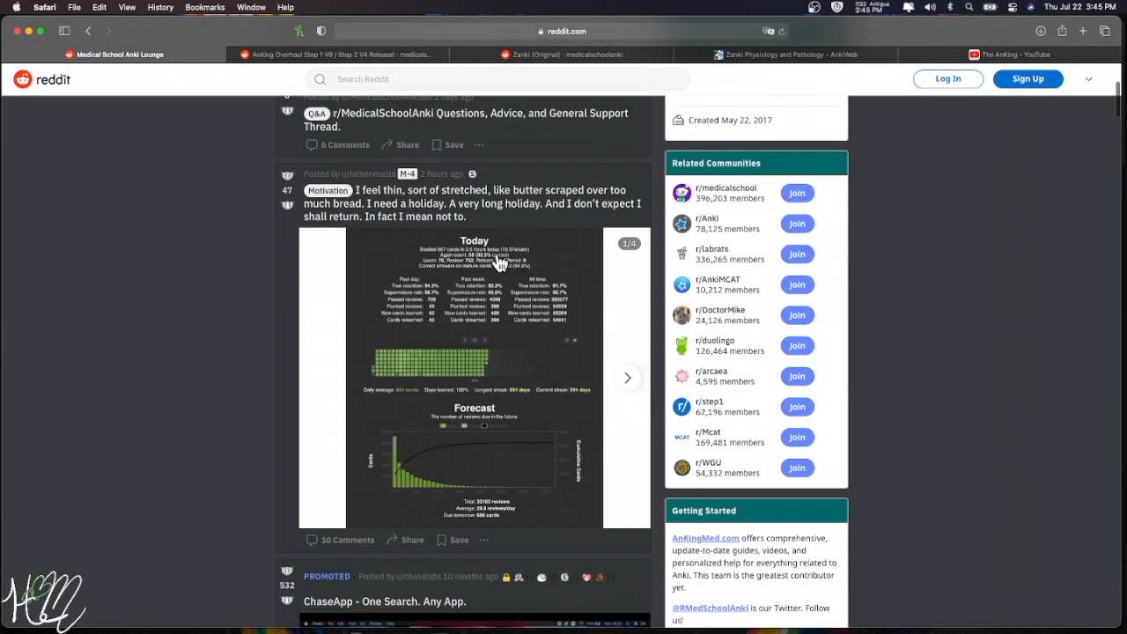
scroll(749, 221, "down", 5)
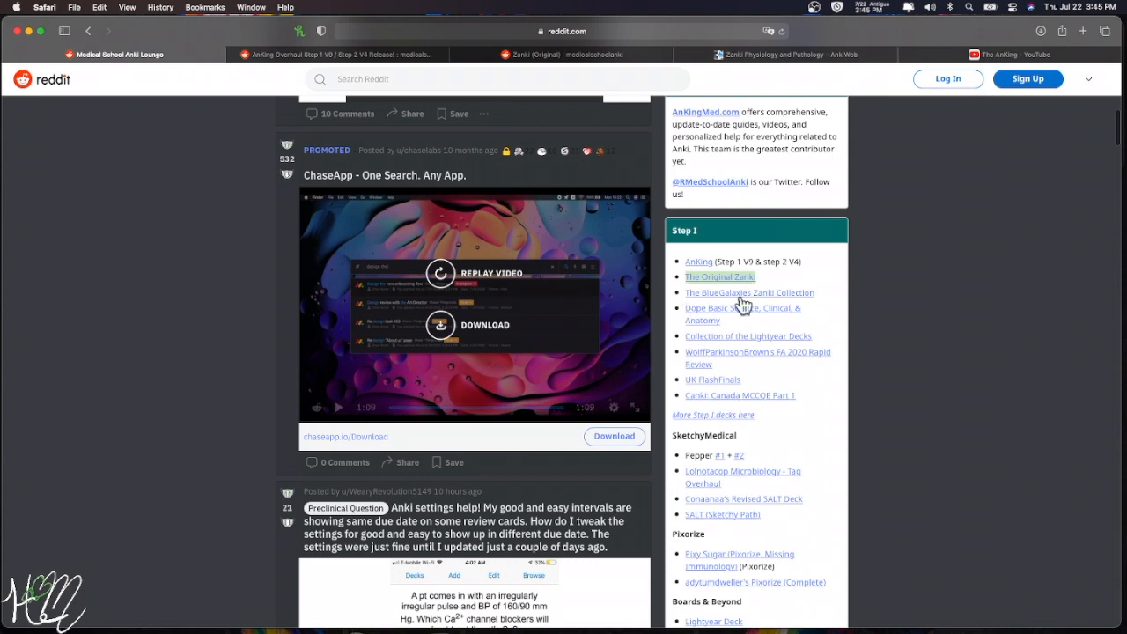
scroll(759, 407, "down", 3)
scroll(760, 400, "down", 6)
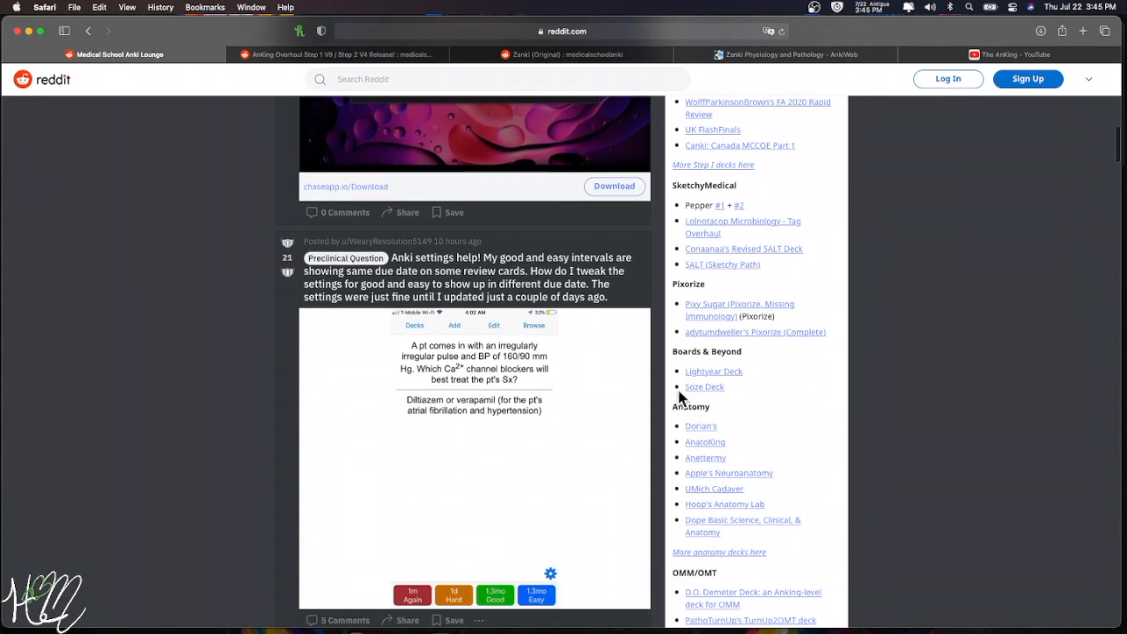
scroll(728, 371, "down", 1)
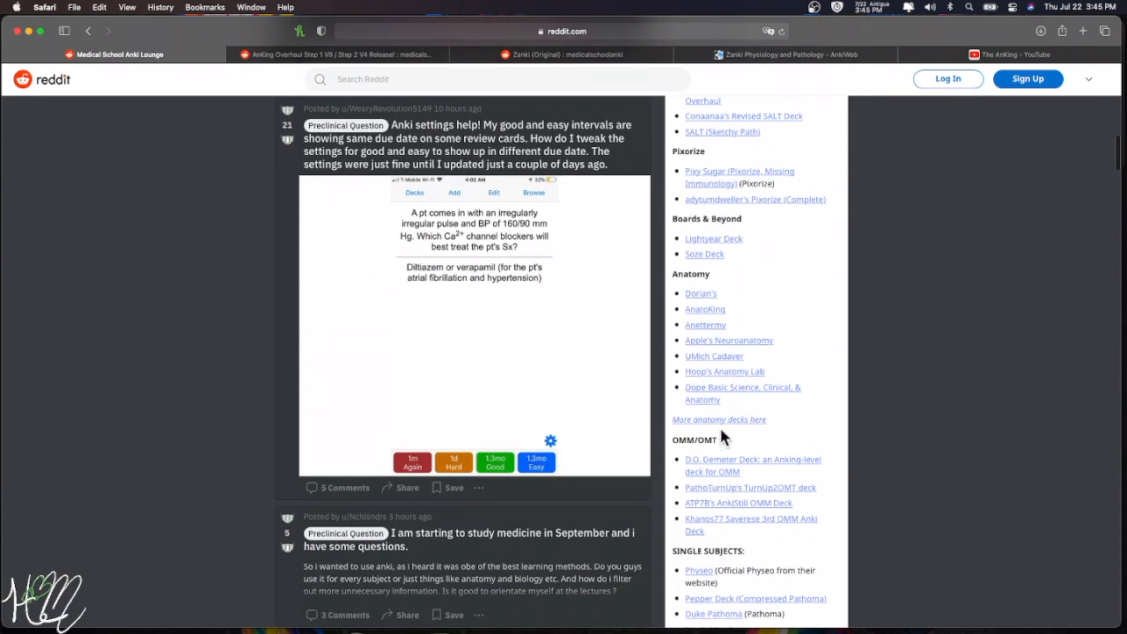
scroll(731, 300, "down", 4)
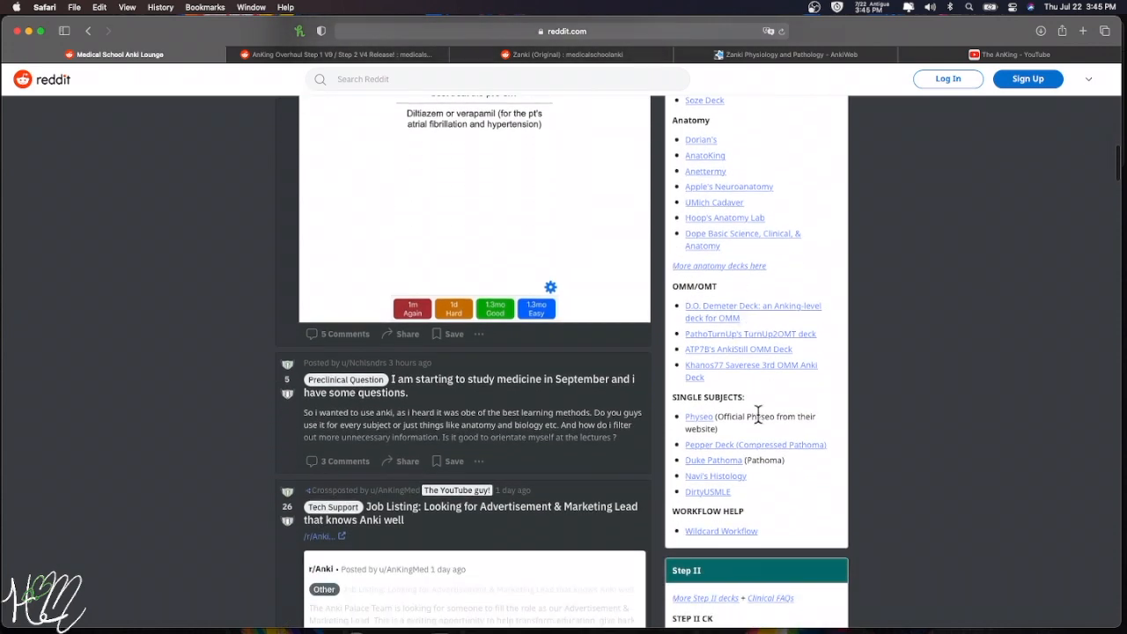
scroll(746, 383, "up", 3)
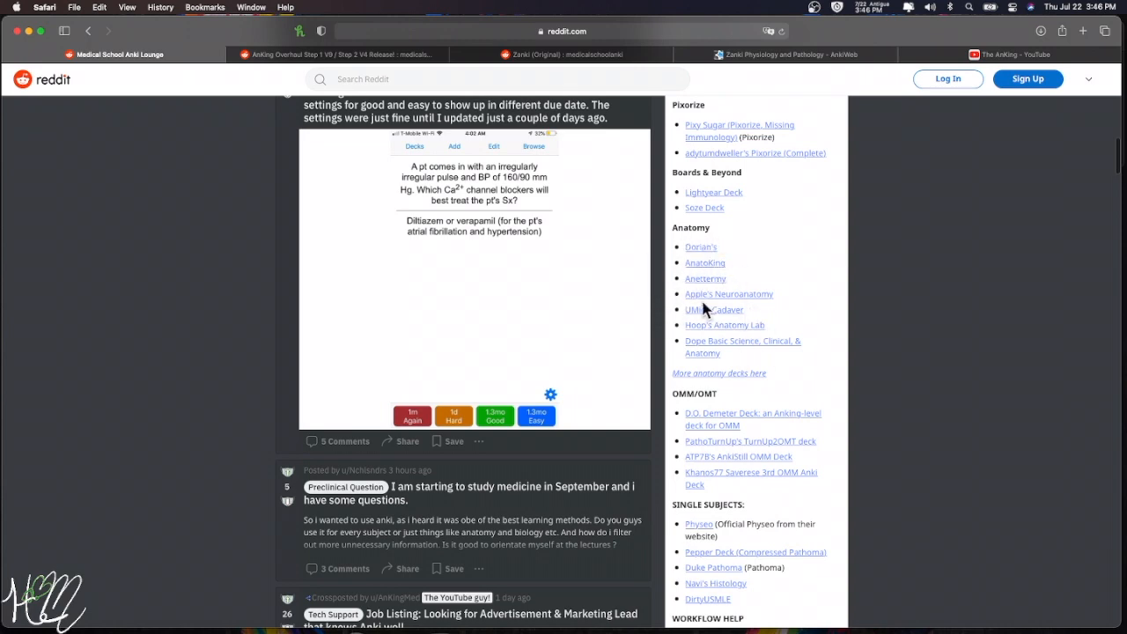
scroll(704, 295, "up", 10)
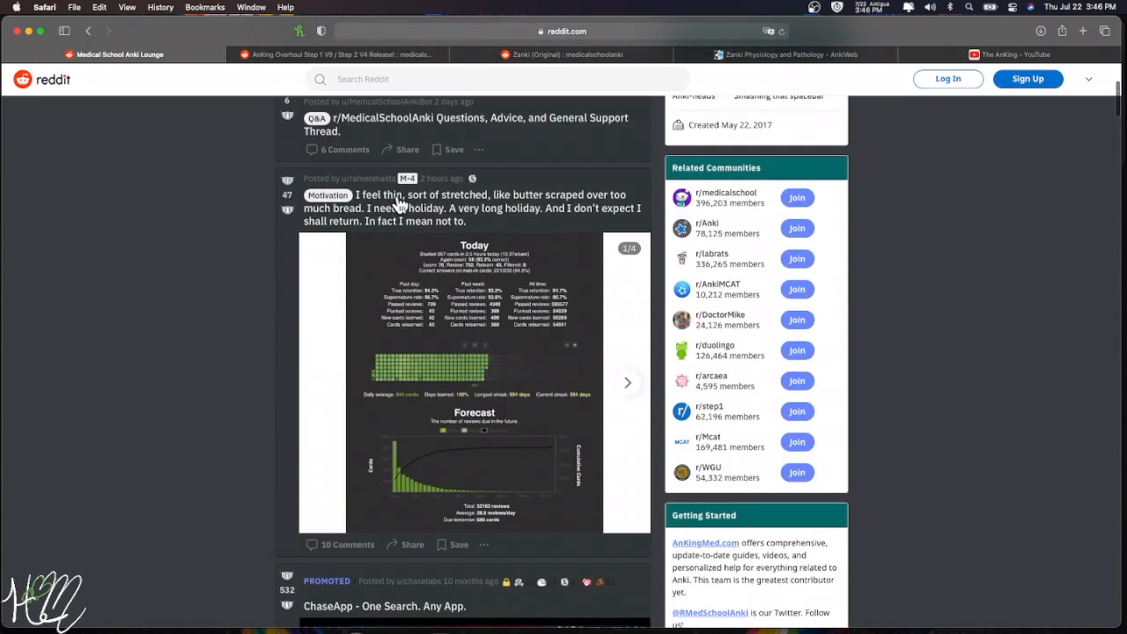
scroll(477, 255, "up", 5)
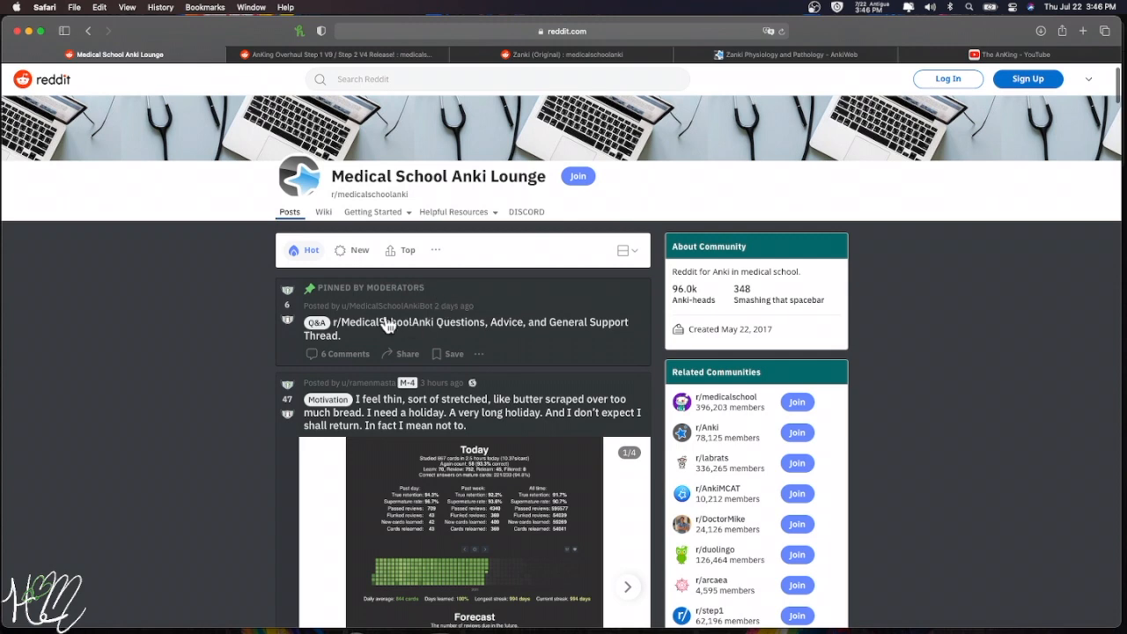
scroll(357, 230, "down", 1)
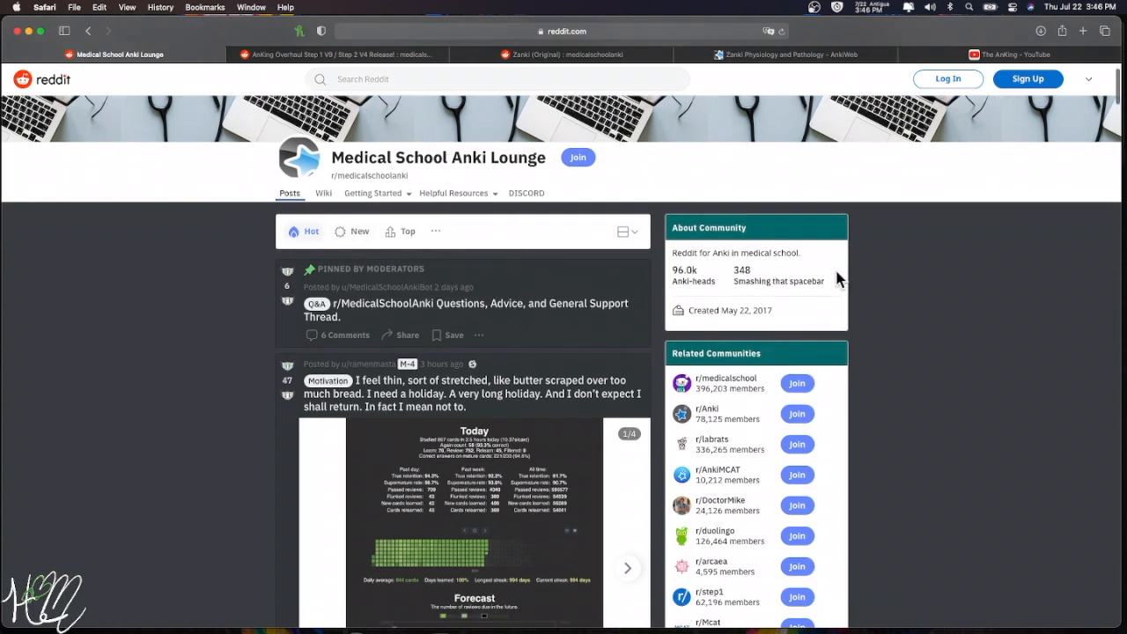
scroll(883, 284, "down", 10)
scroll(876, 287, "down", 2)
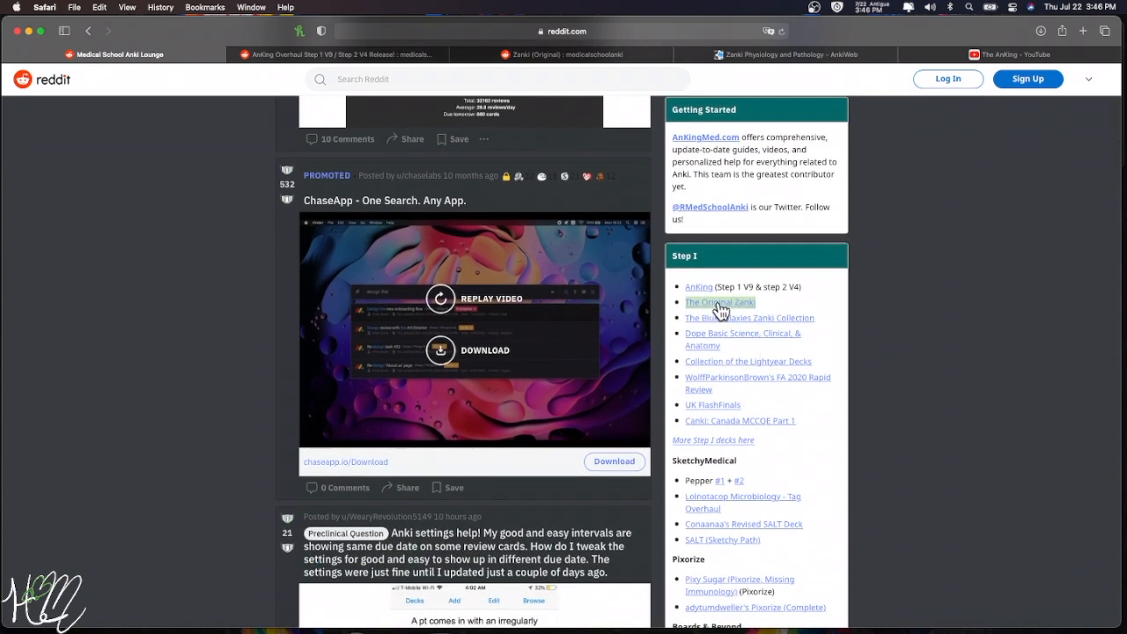
- Open the Zanki (Original) post and highlight 'Physiology & Pathology' in its comments
left_click(567, 56)
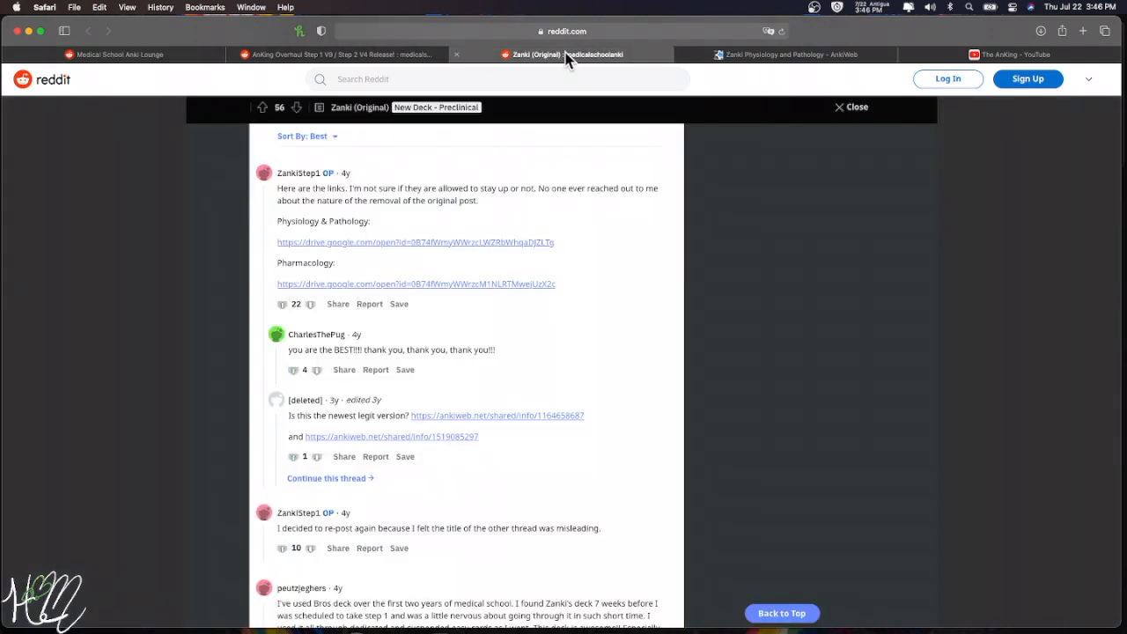
scroll(644, 250, "up", 20)
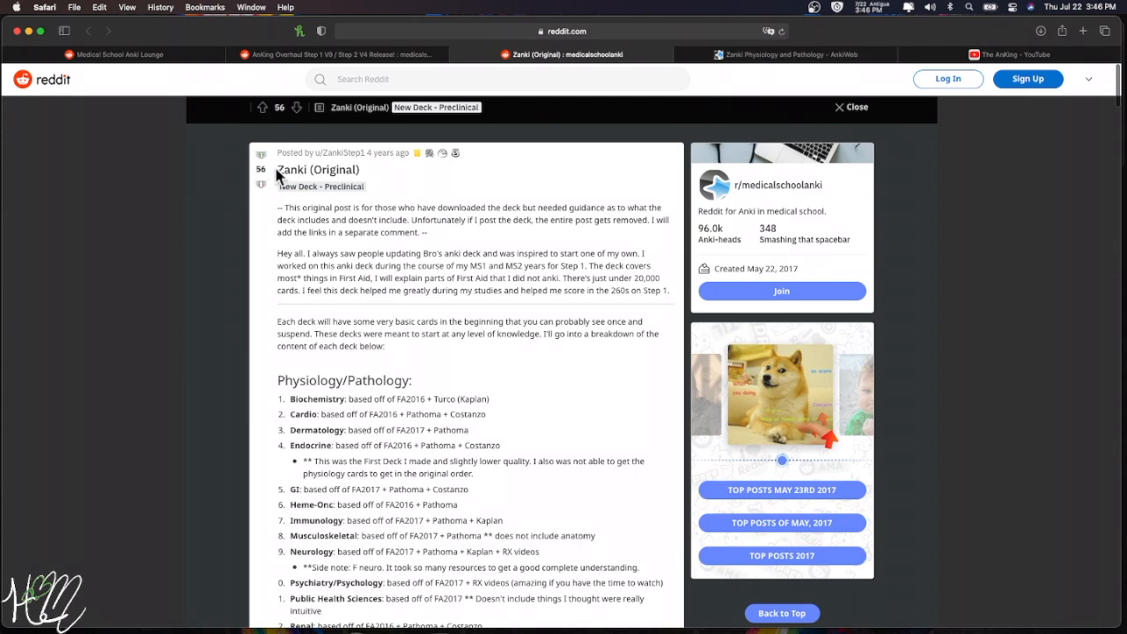
scroll(486, 214, "down", 5)
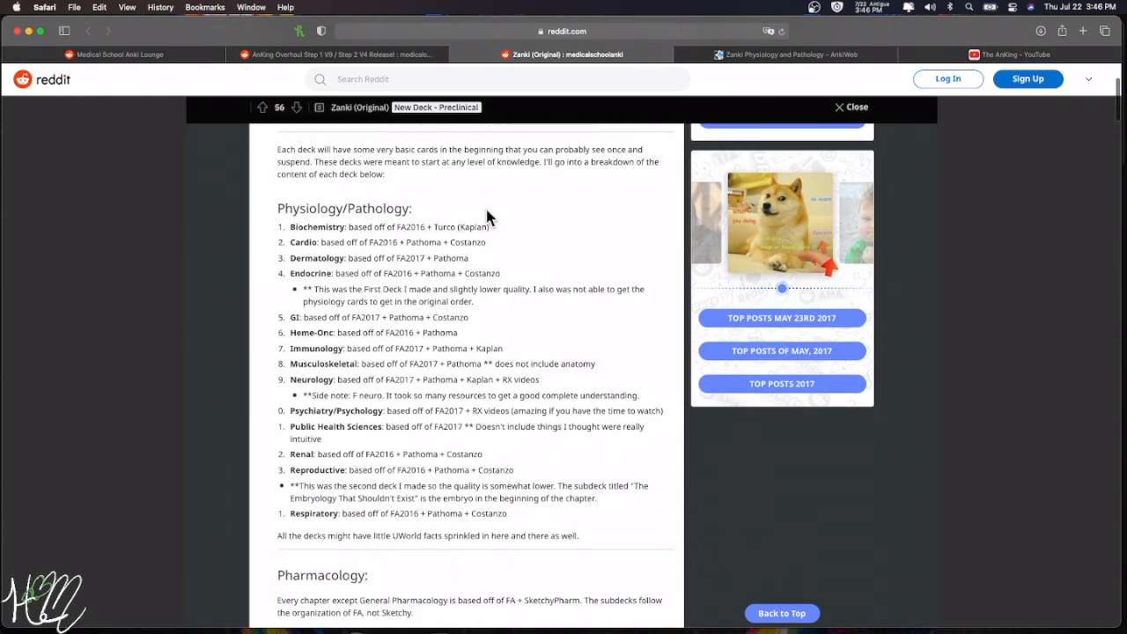
scroll(486, 214, "down", 8)
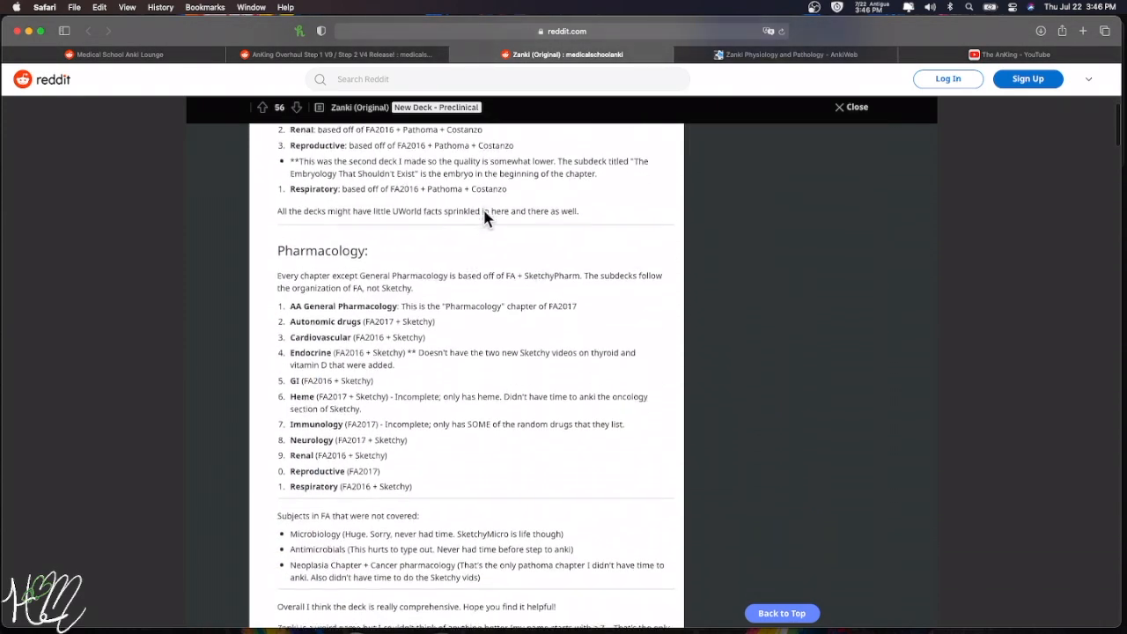
scroll(483, 209, "down", 10)
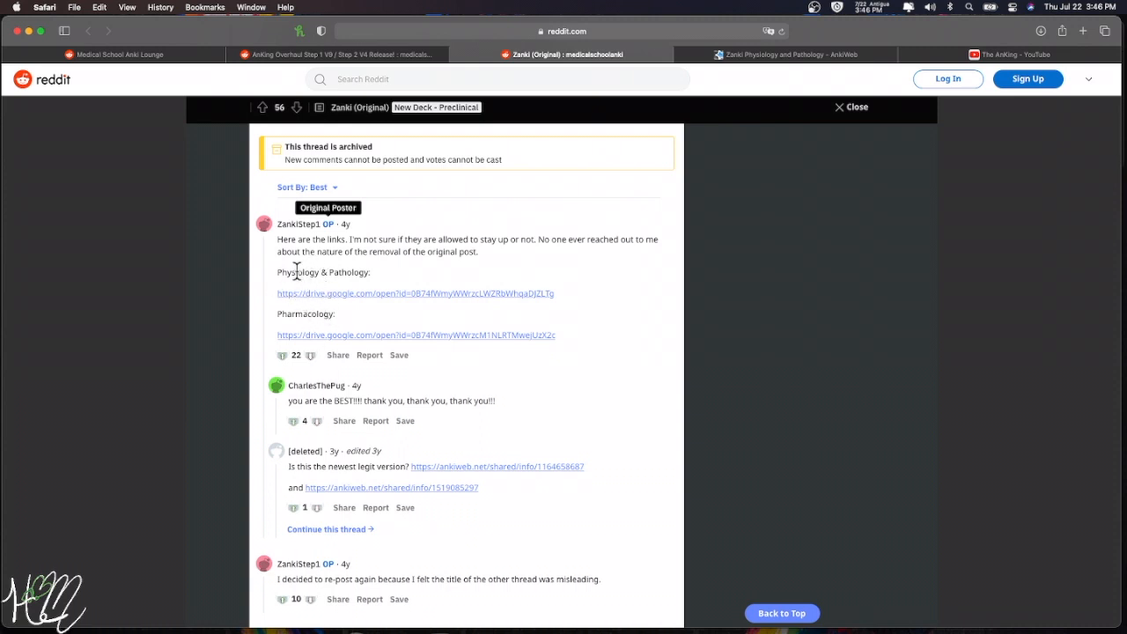
left_click_drag(278, 273, 367, 275)
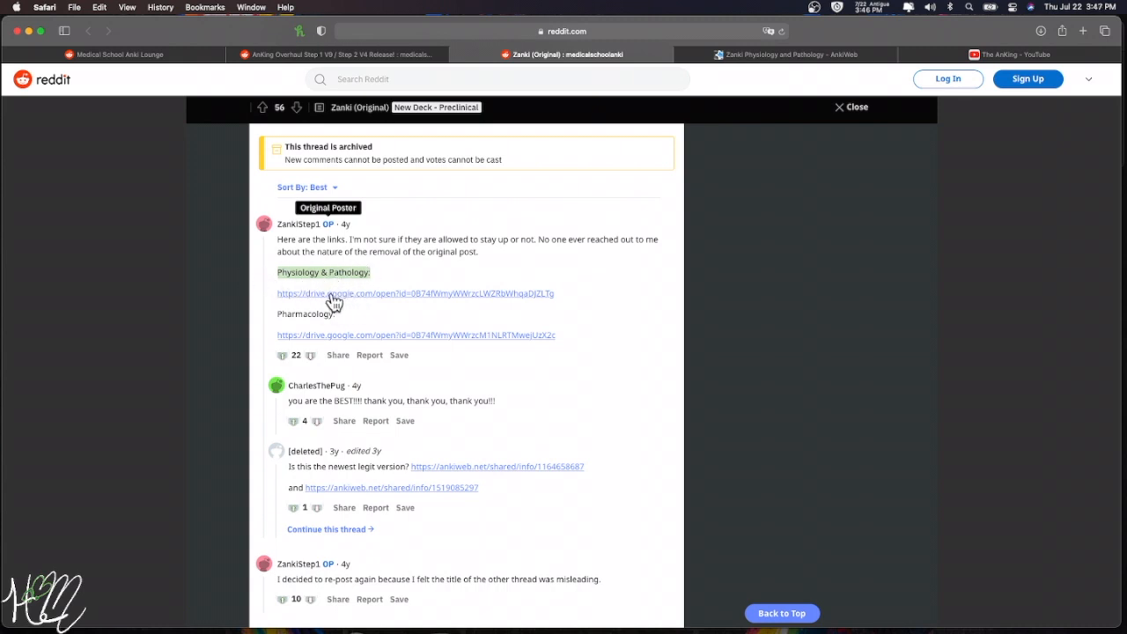
- Go to the Zanki Physiology and Pathology page on AnkiWeb
scroll(350, 301, "down", 5)
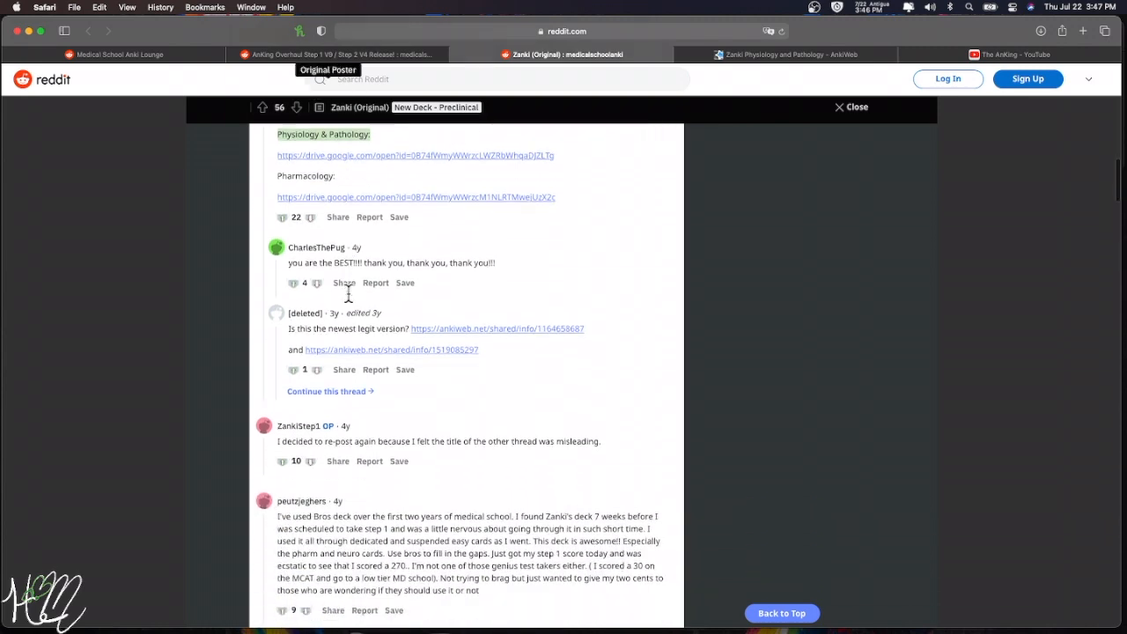
scroll(288, 405, "up", 4)
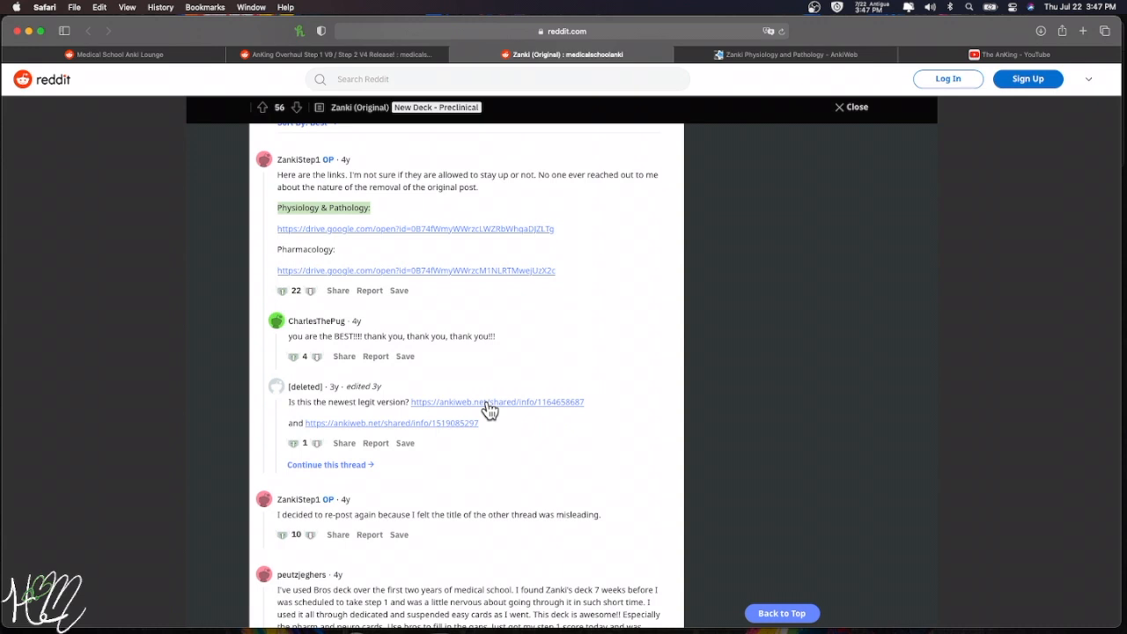
left_click(713, 54)
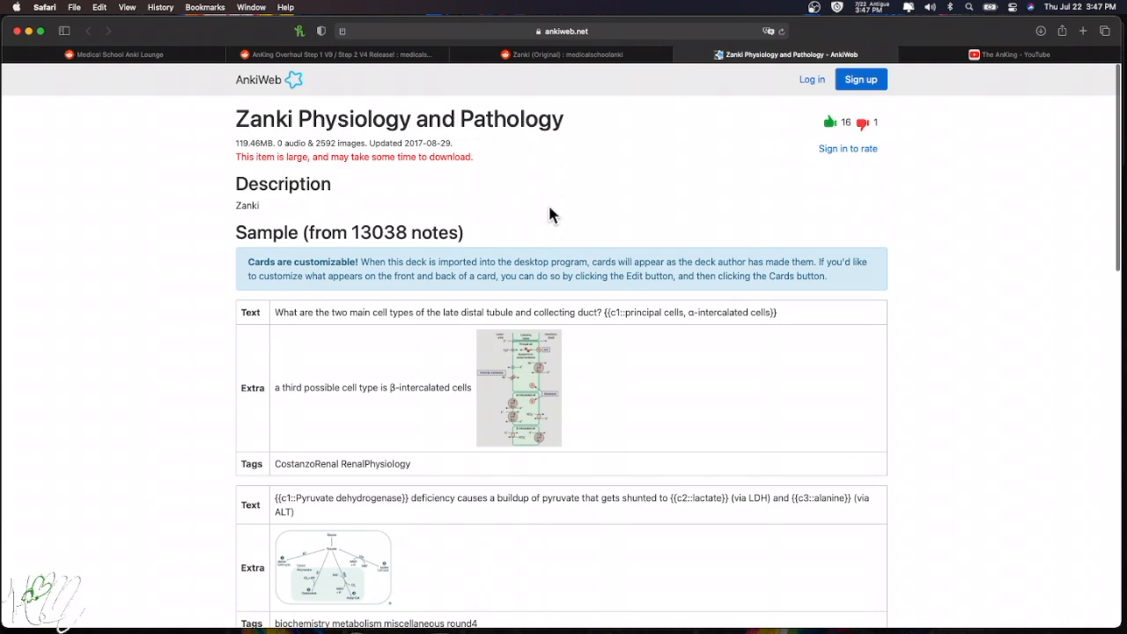
- Look over the sample cards down to Download, then minimize Safari
scroll(387, 179, "down", 5)
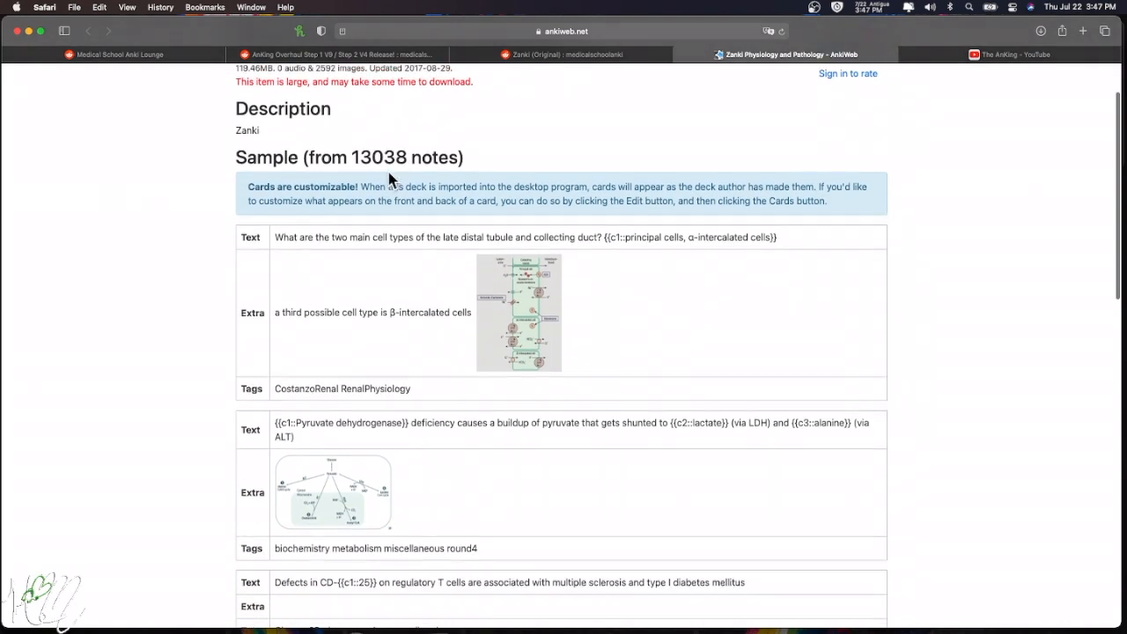
scroll(390, 178, "down", 4)
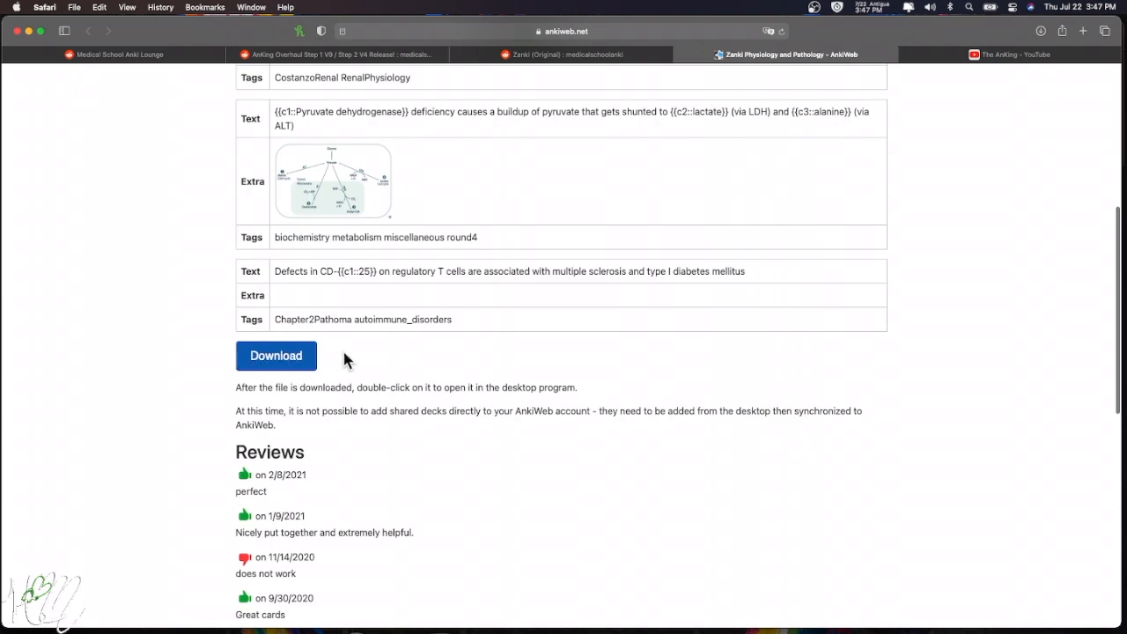
scroll(310, 264, "up", 1)
scroll(313, 237, "up", 10)
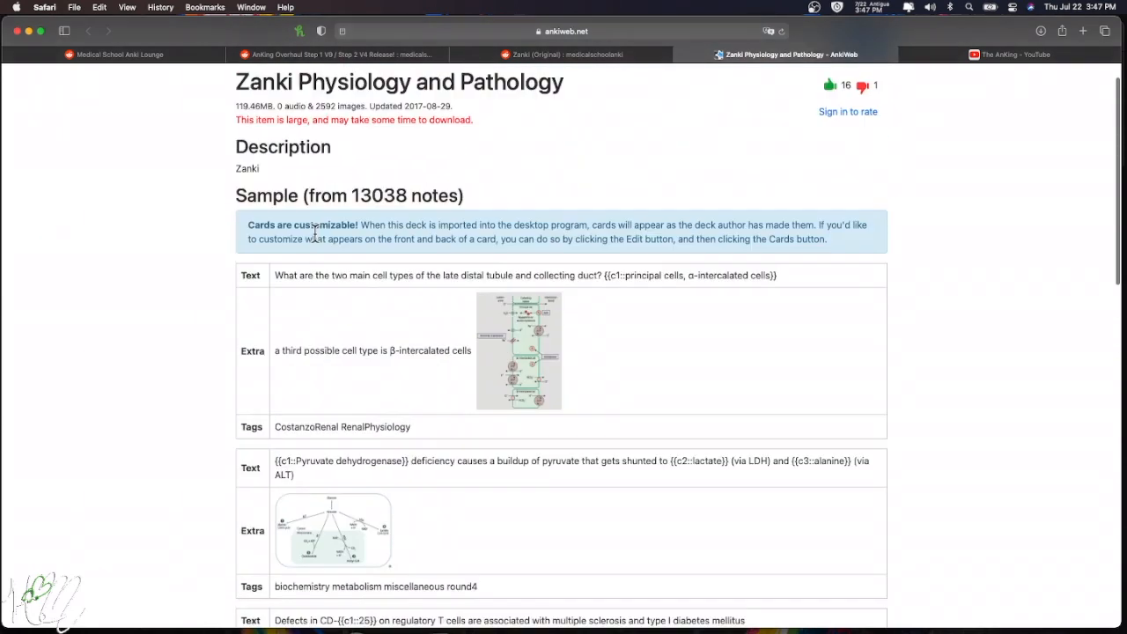
left_click(29, 30)
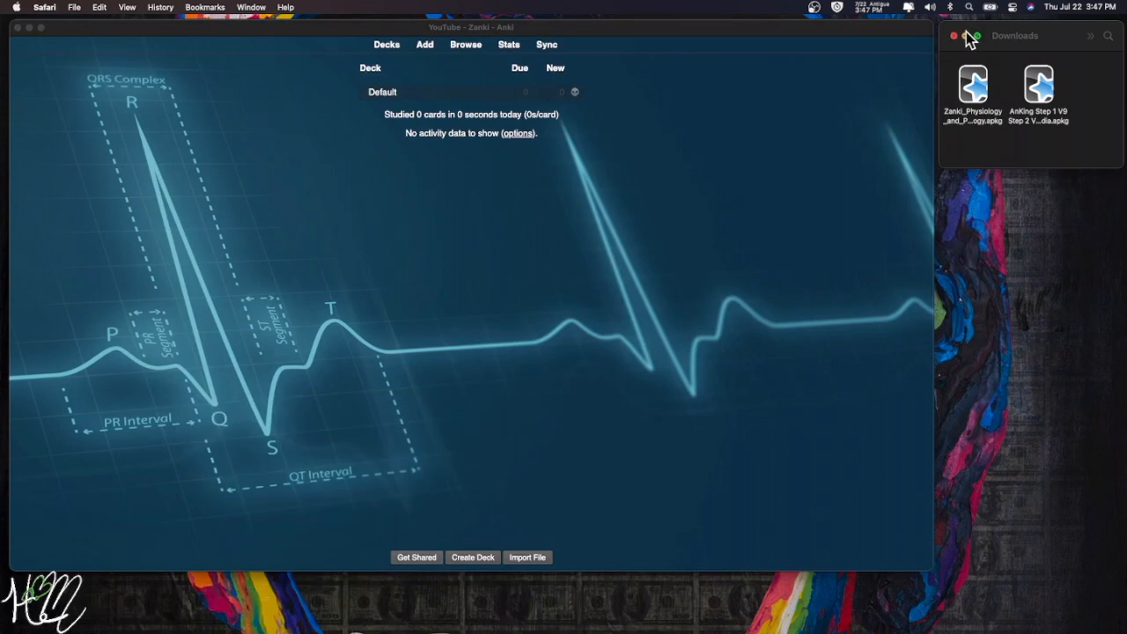
- Import the Zanki_Physiology .apkg from Downloads, confirming 13038 notes, and close the results
left_click(990, 151)
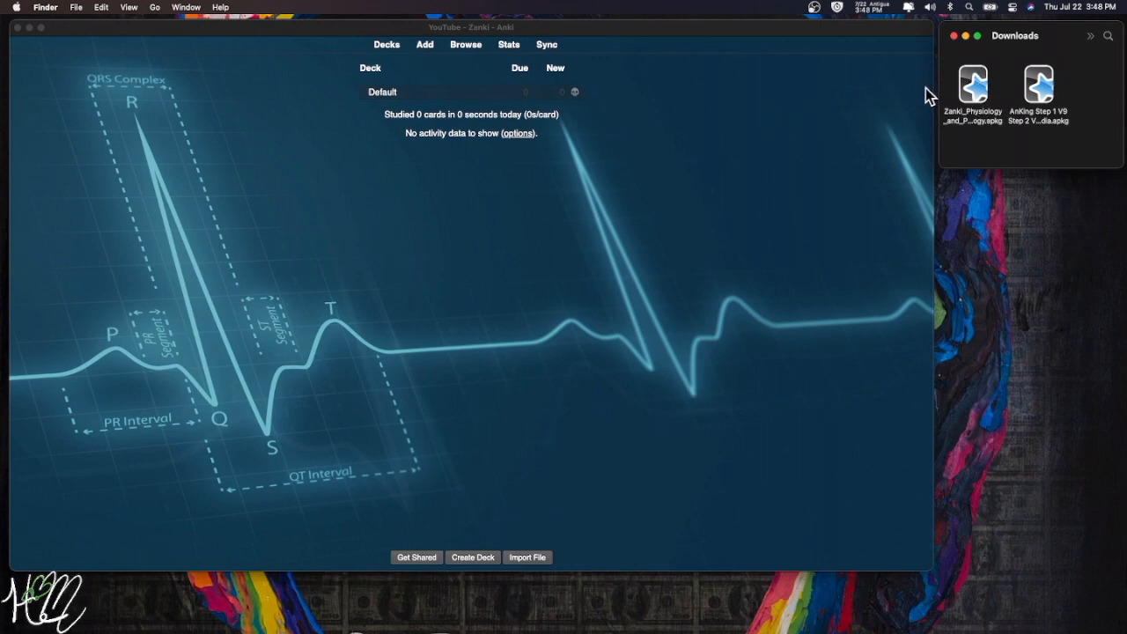
double_click(973, 86)
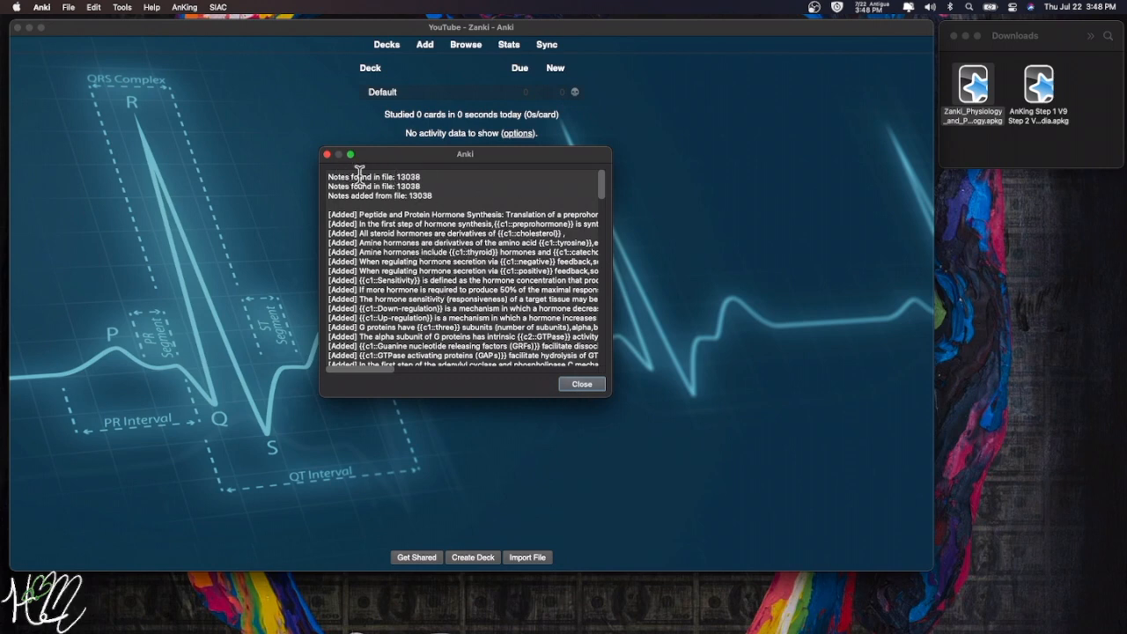
left_click_drag(428, 177, 397, 177)
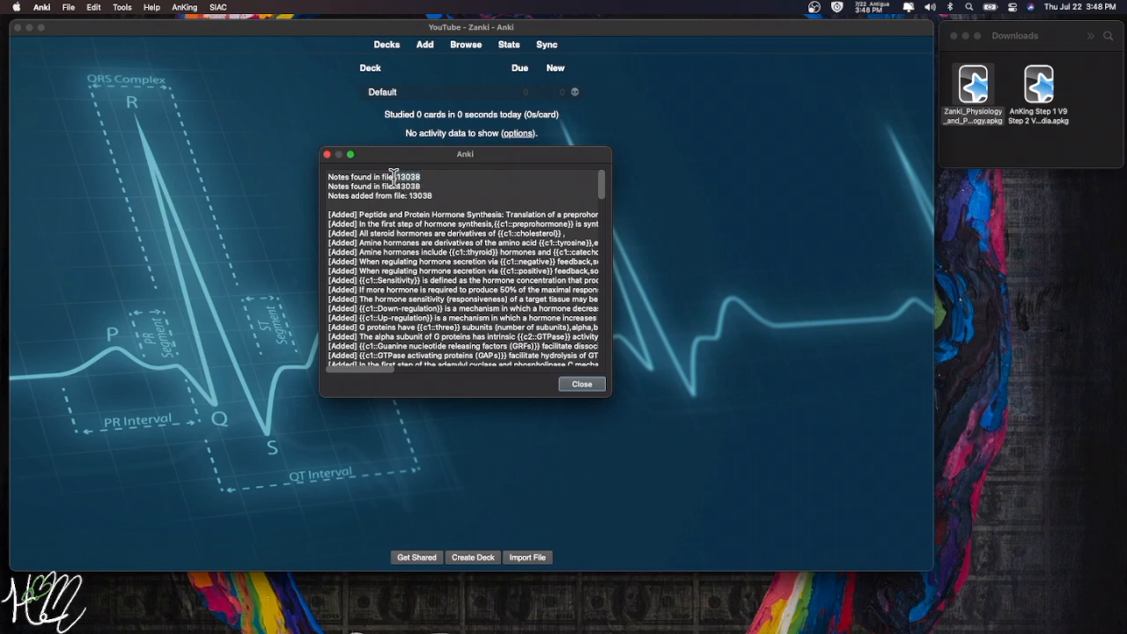
left_click(577, 384)
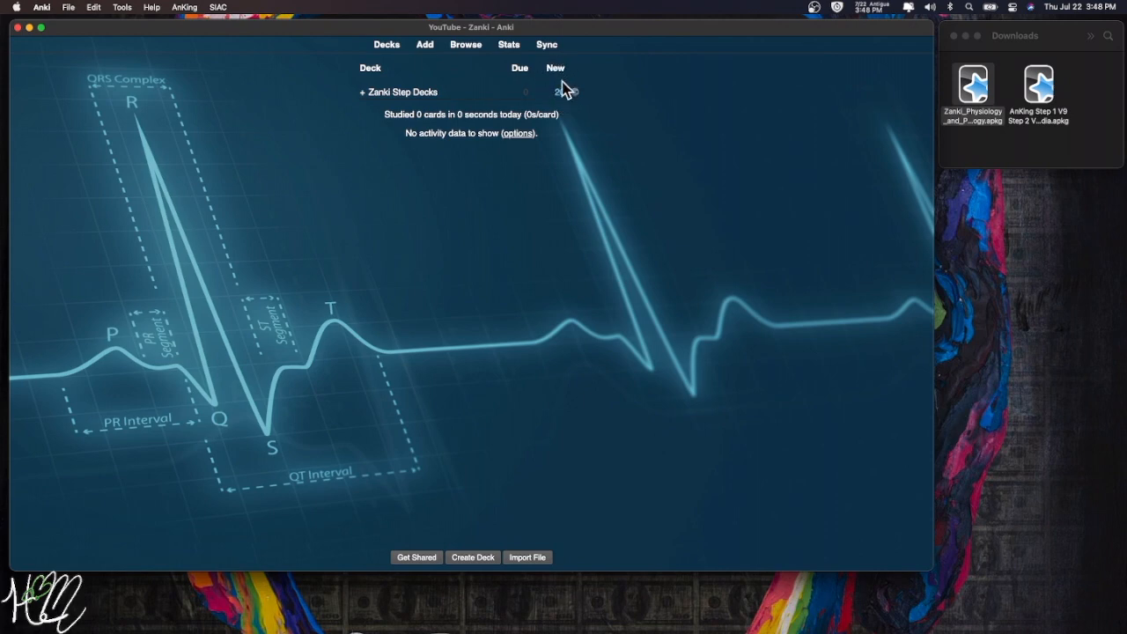
- Expand Zanki Step Decks to show its fourteen subject subdecks
left_click(362, 92)
- Expand Zanki Cardiovascular, view the Cardio Physiology + Embryo, Anatomy overview, then return to Decks
left_click(362, 94)
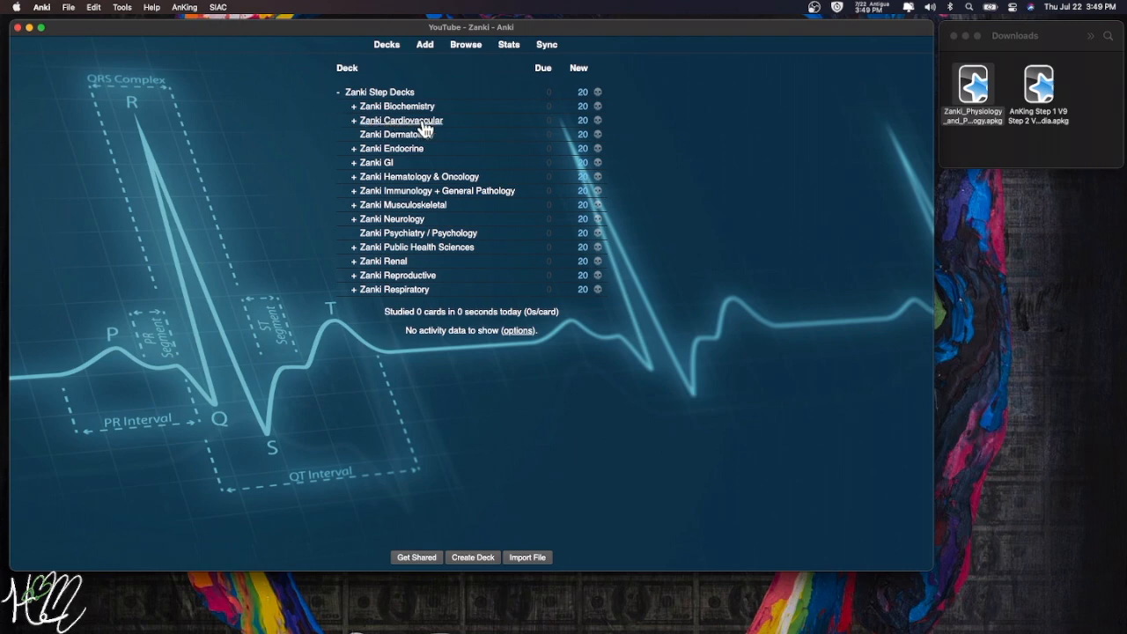
left_click(354, 123)
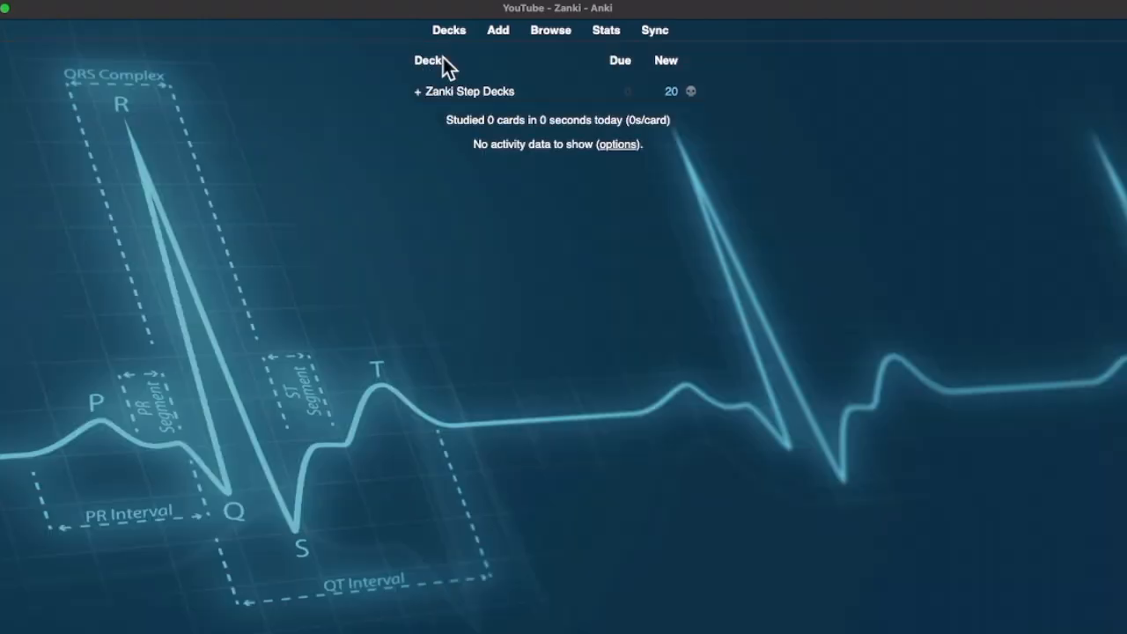
left_click(417, 92)
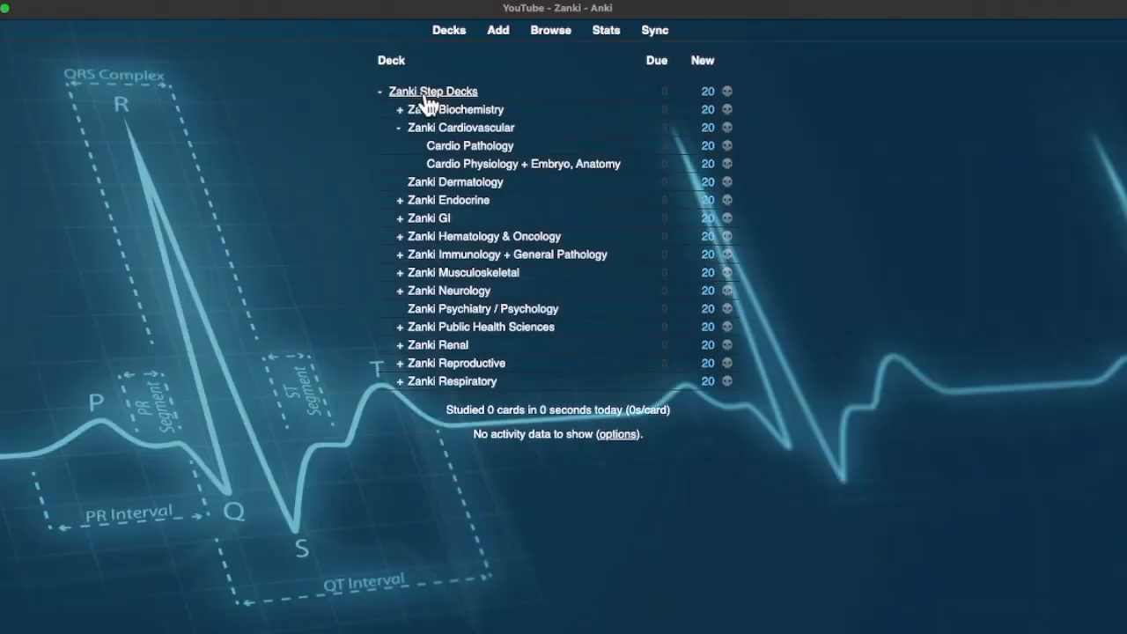
left_click(475, 166)
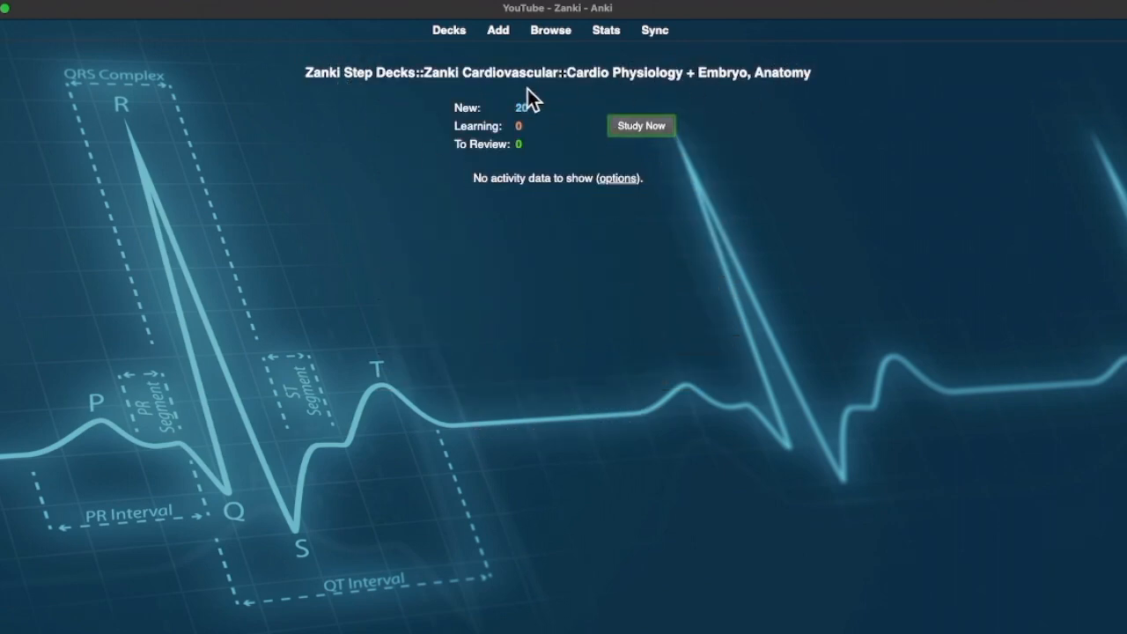
left_click(451, 36)
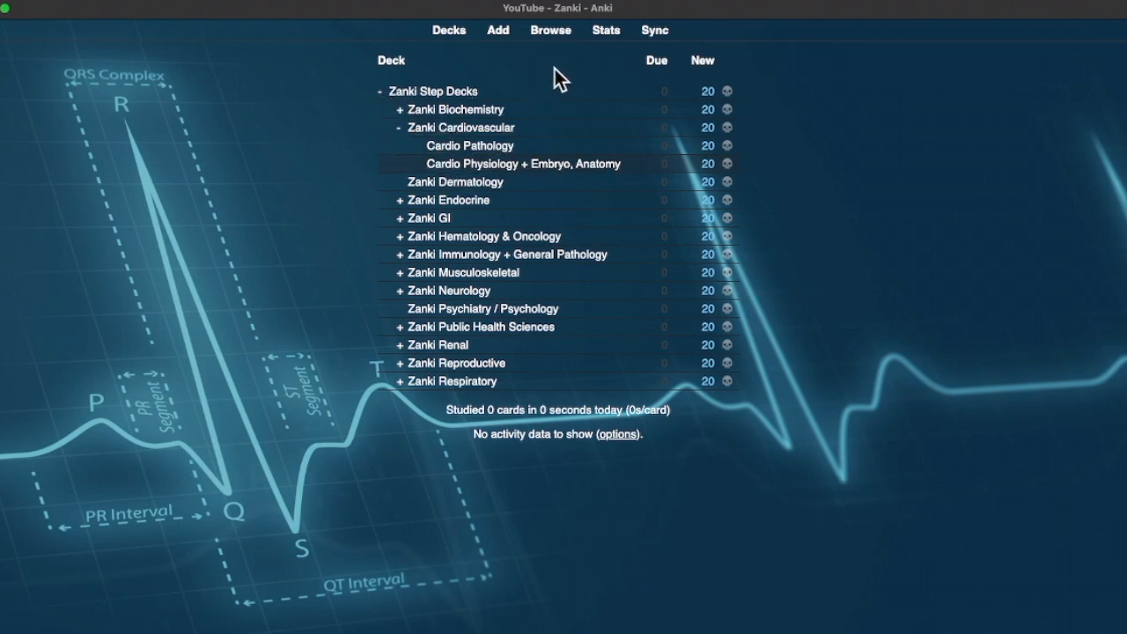
- In the card browser, select all 16966 cards with Cmd+A
left_click(549, 32)
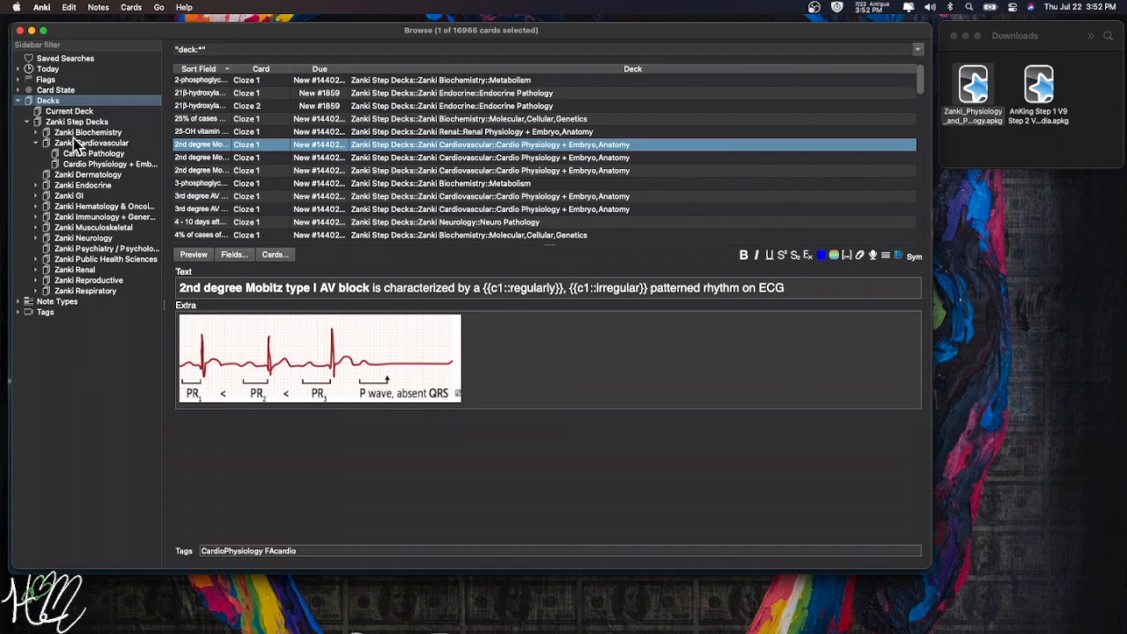
left_click(363, 82)
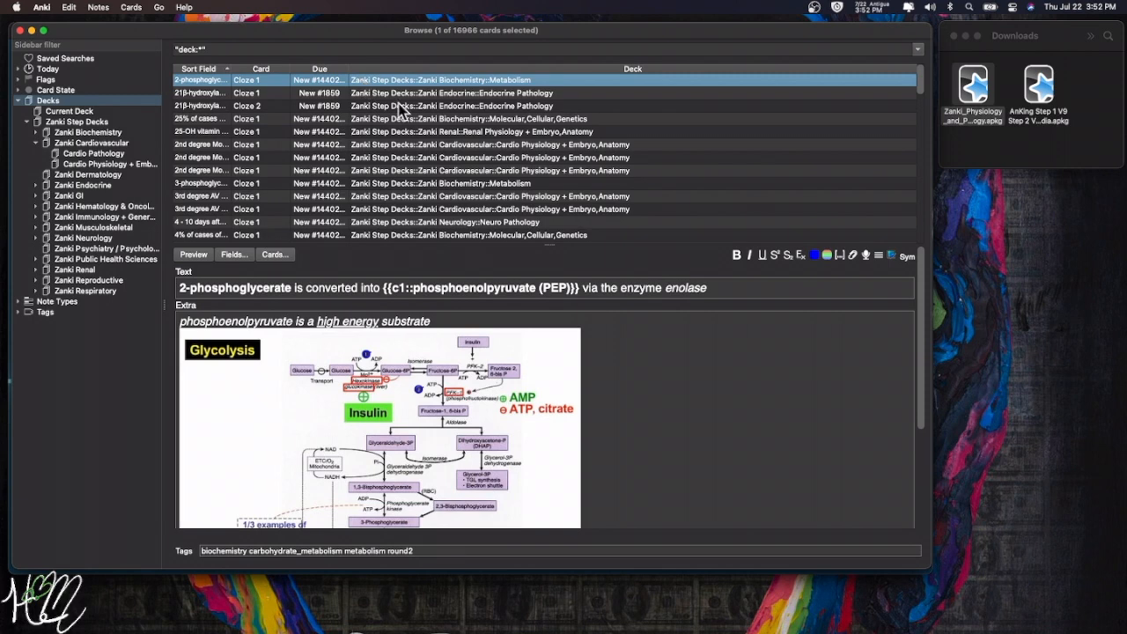
key("super+a")
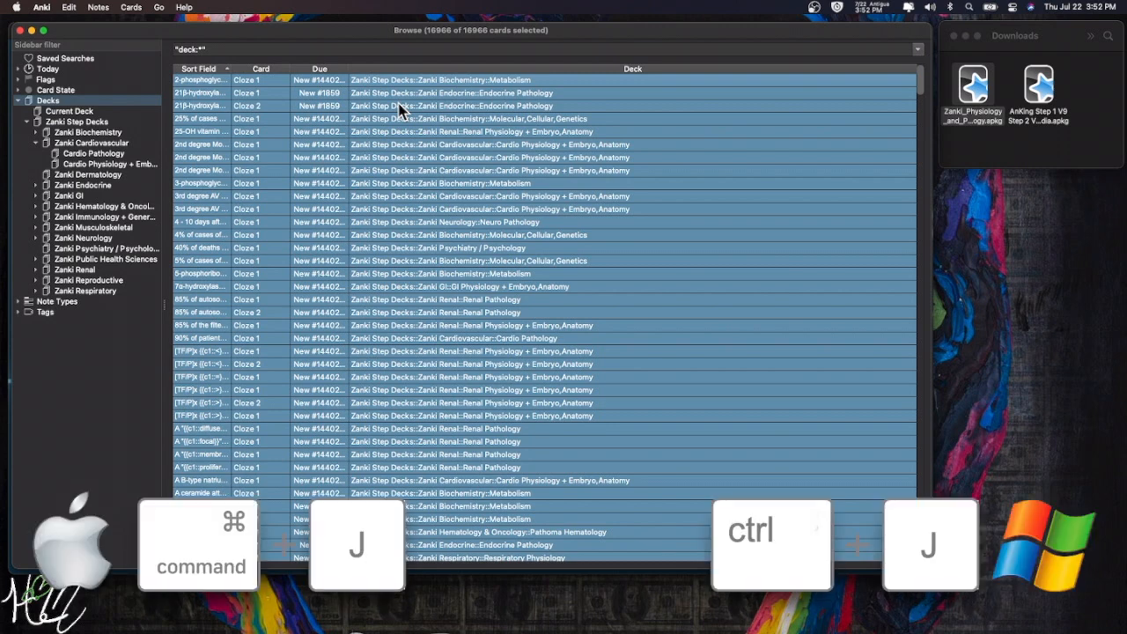
- Suspend all selected cards with Cmd+J
key("super+j")
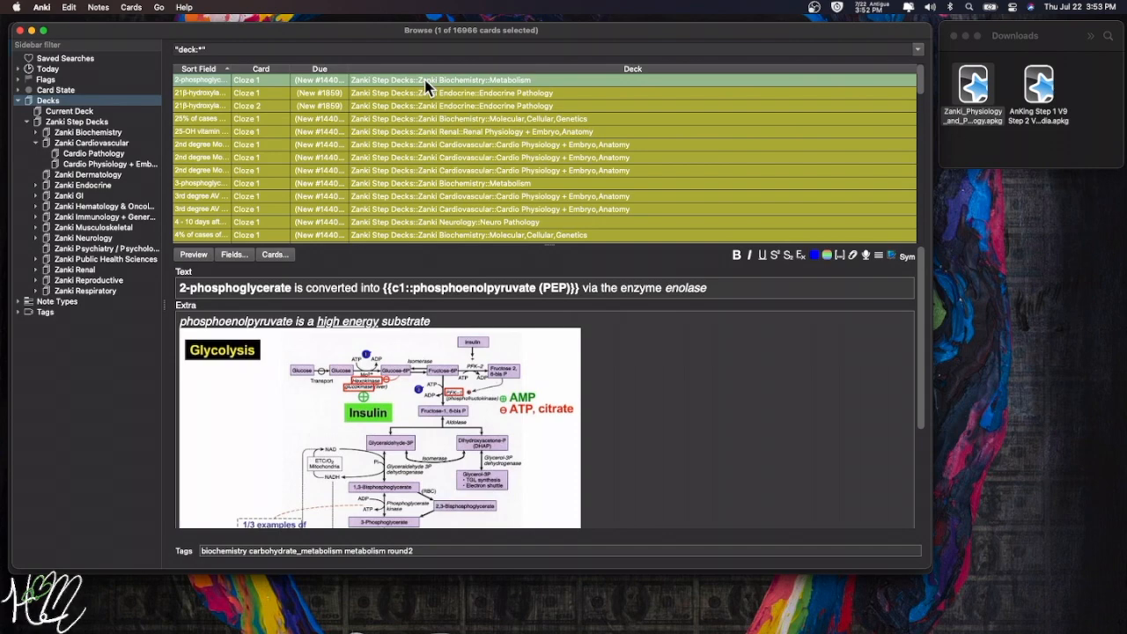
scroll(419, 143, "down", 10)
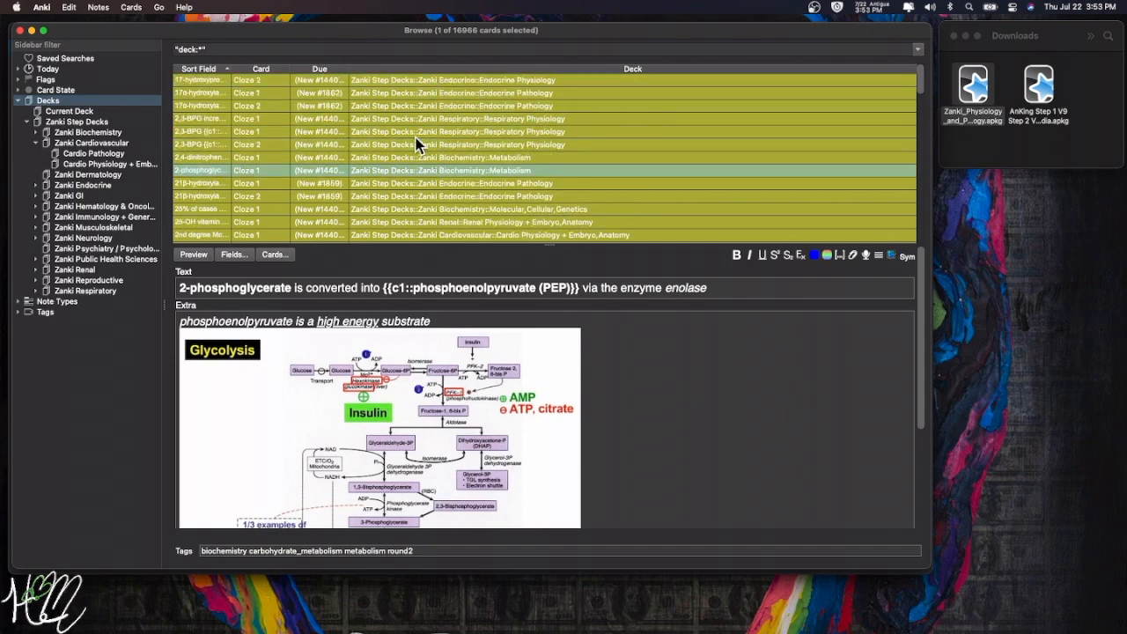
scroll(419, 138, "down", 15)
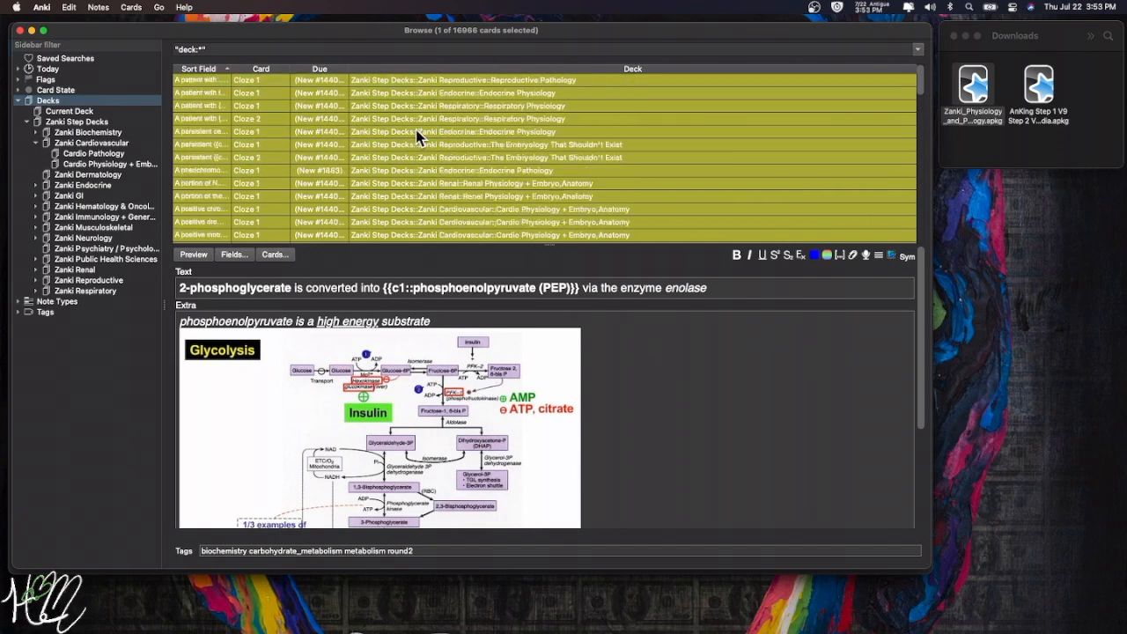
scroll(419, 136, "down", 5)
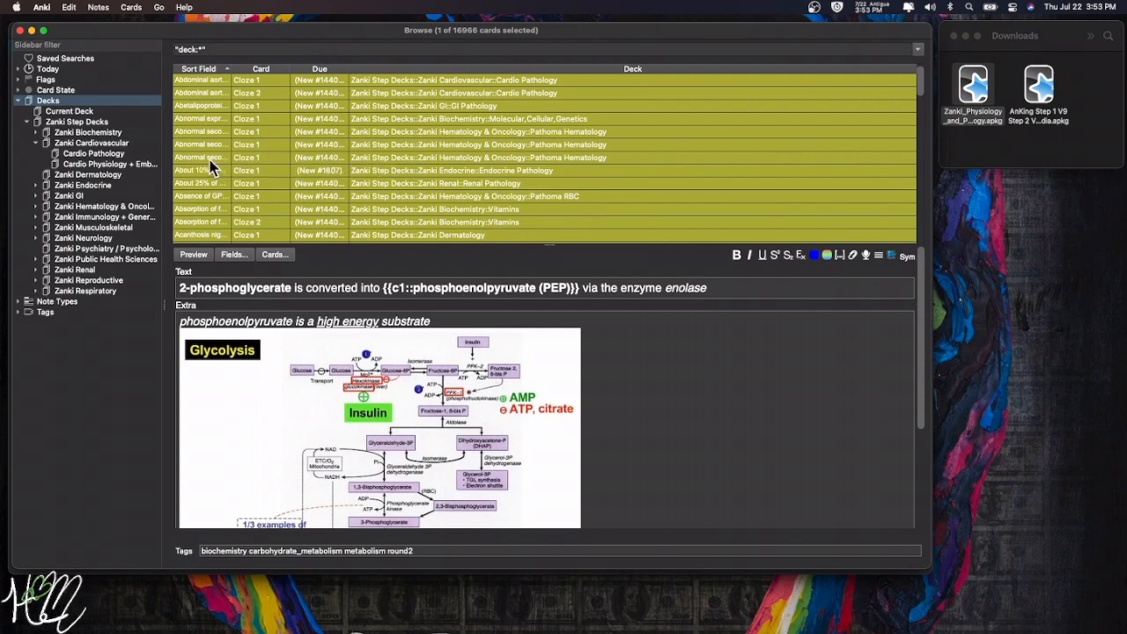
- Compare the coagulation-factor and vitamin K abnormal secondary hemostasis cards, then close the browser
left_click(382, 158)
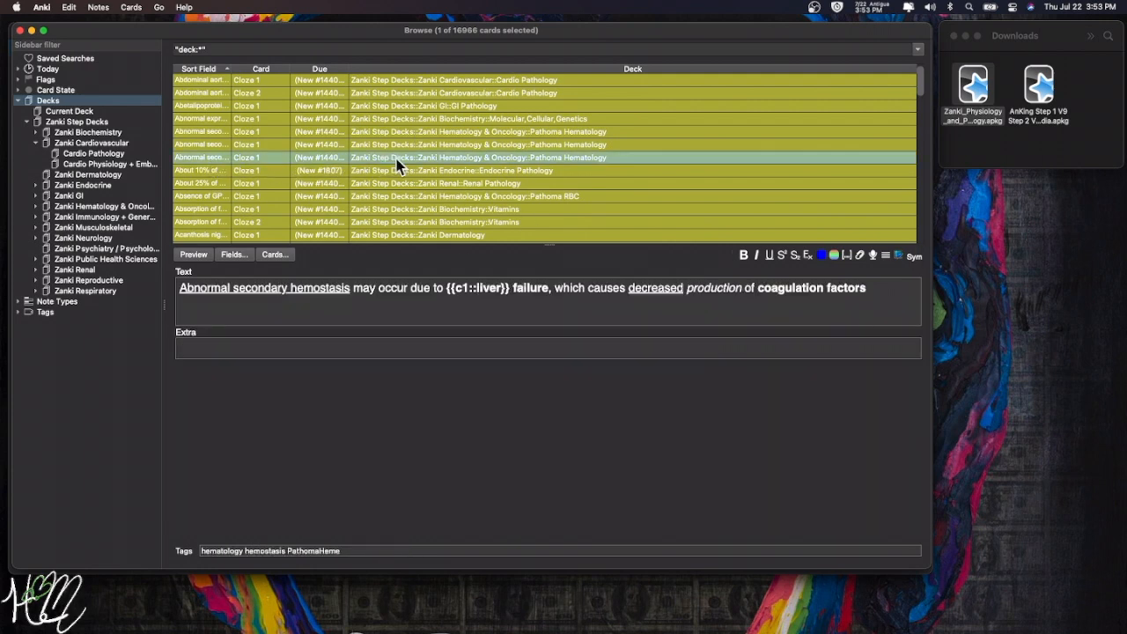
key("Up")
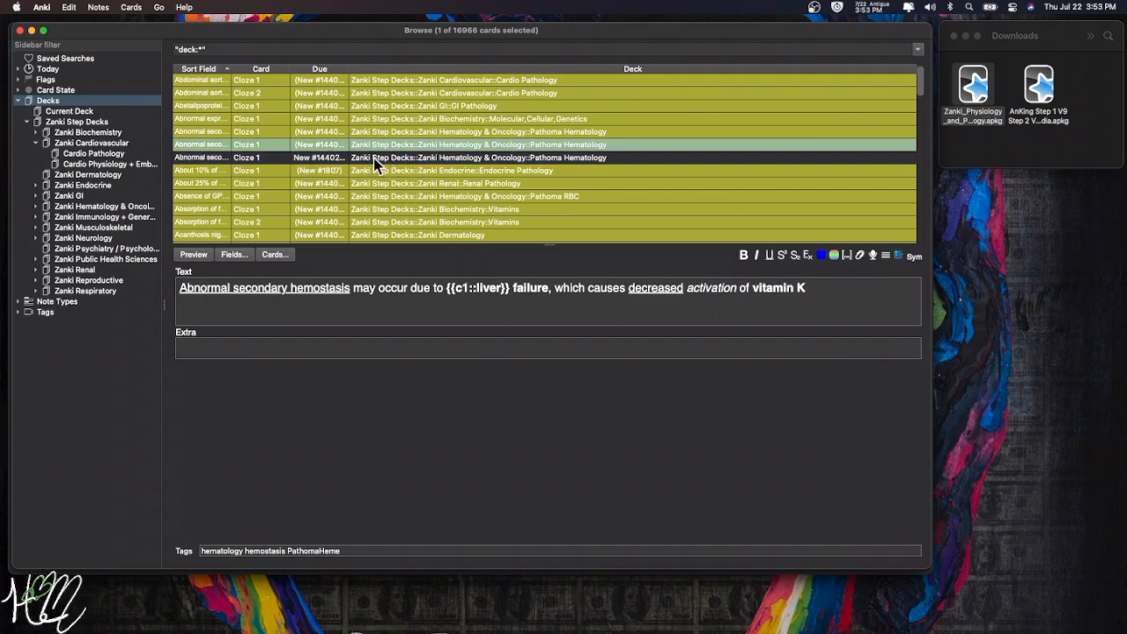
left_click(373, 158)
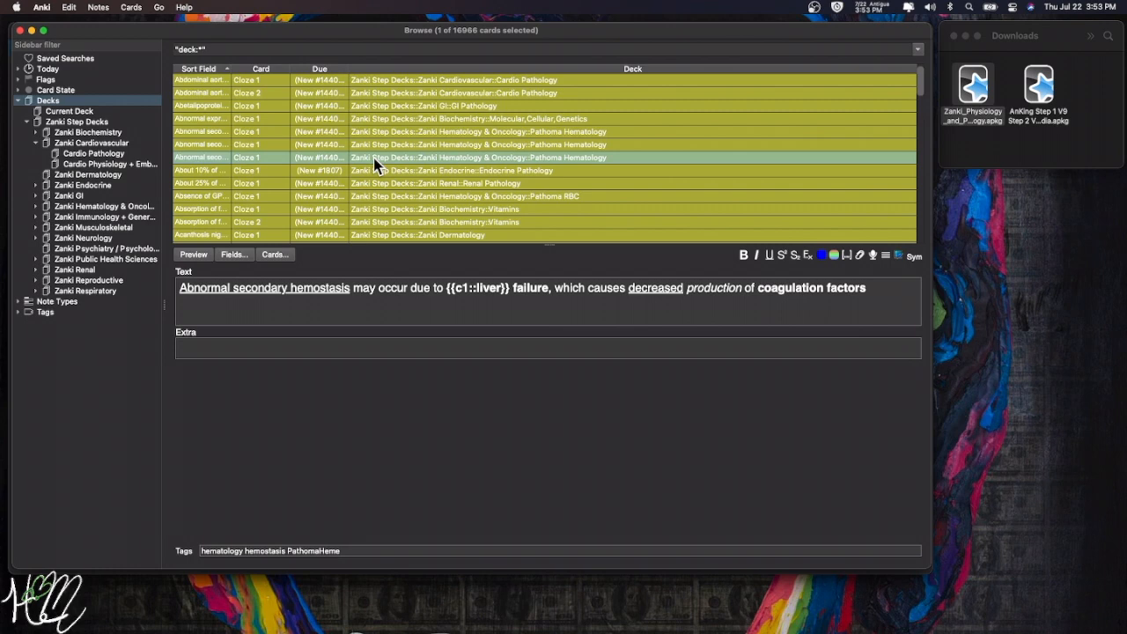
key("Up")
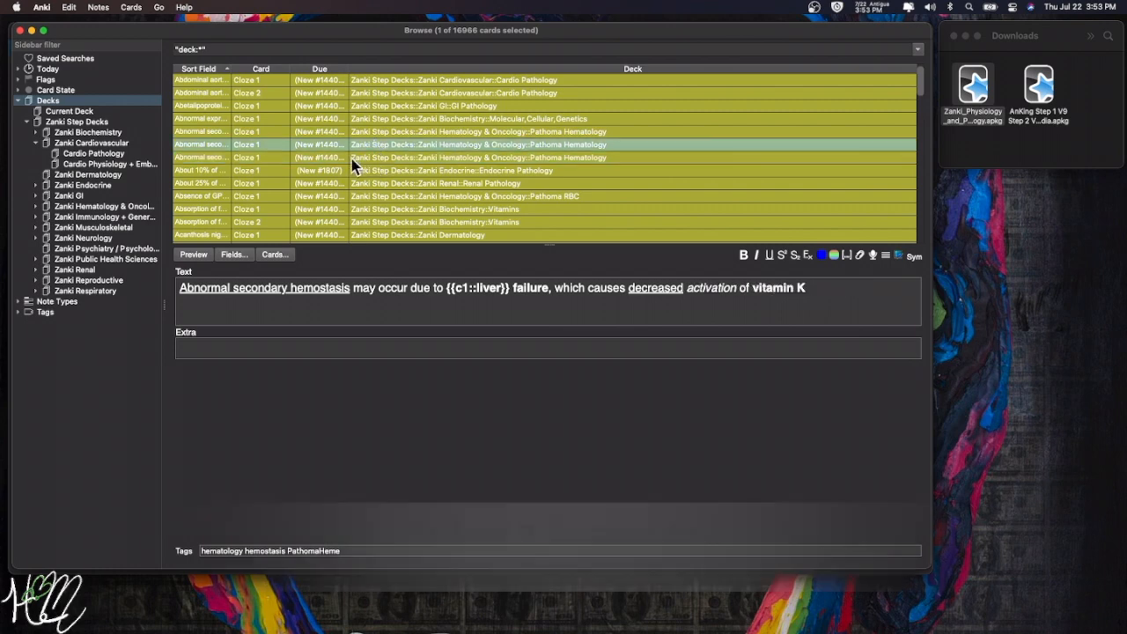
left_click(349, 158)
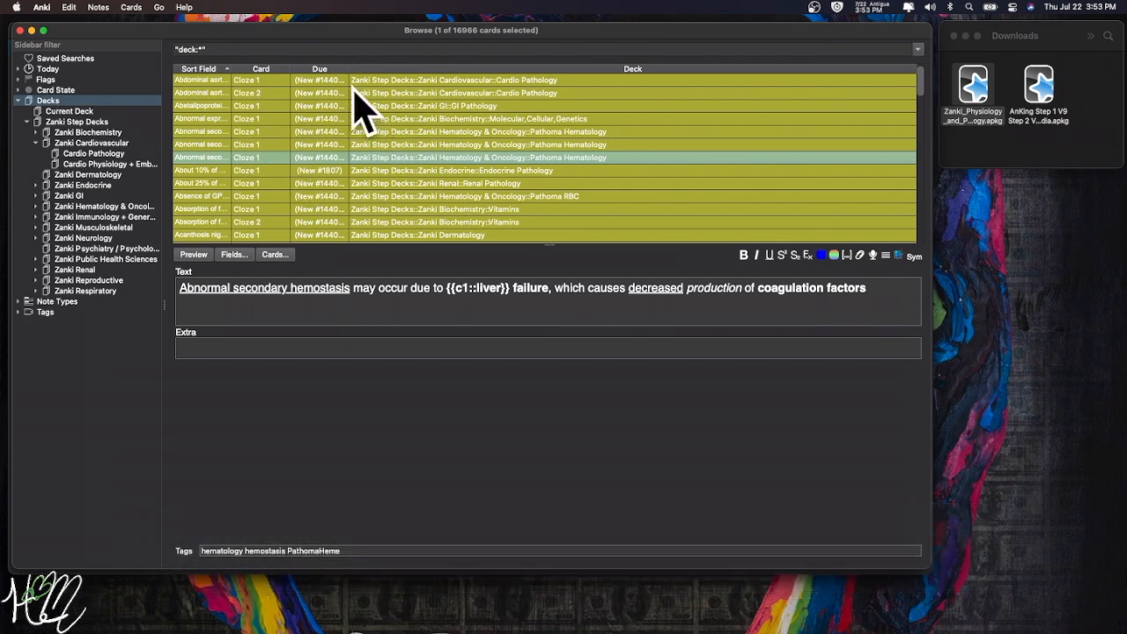
key("Escape")
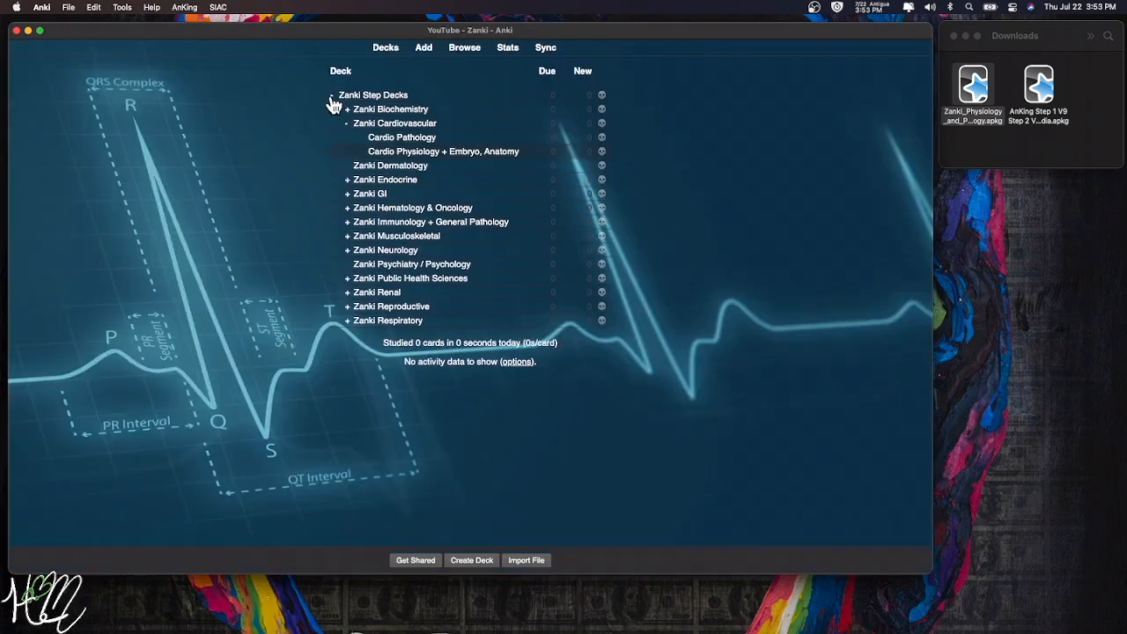
- Collapse the Zanki Step Decks tree in the deck list
left_click(332, 99)
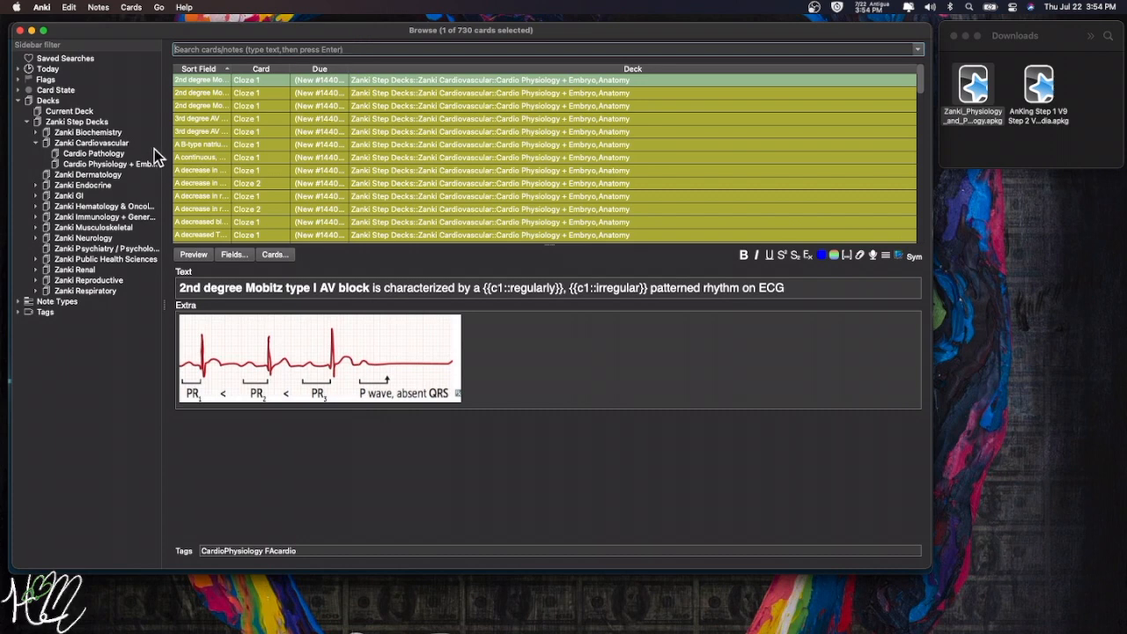
- Filter to the Cardio Physiology + Embryo, Anatomy deck and step through its murmur, chronotropic and inotropic cards
left_click(77, 164)
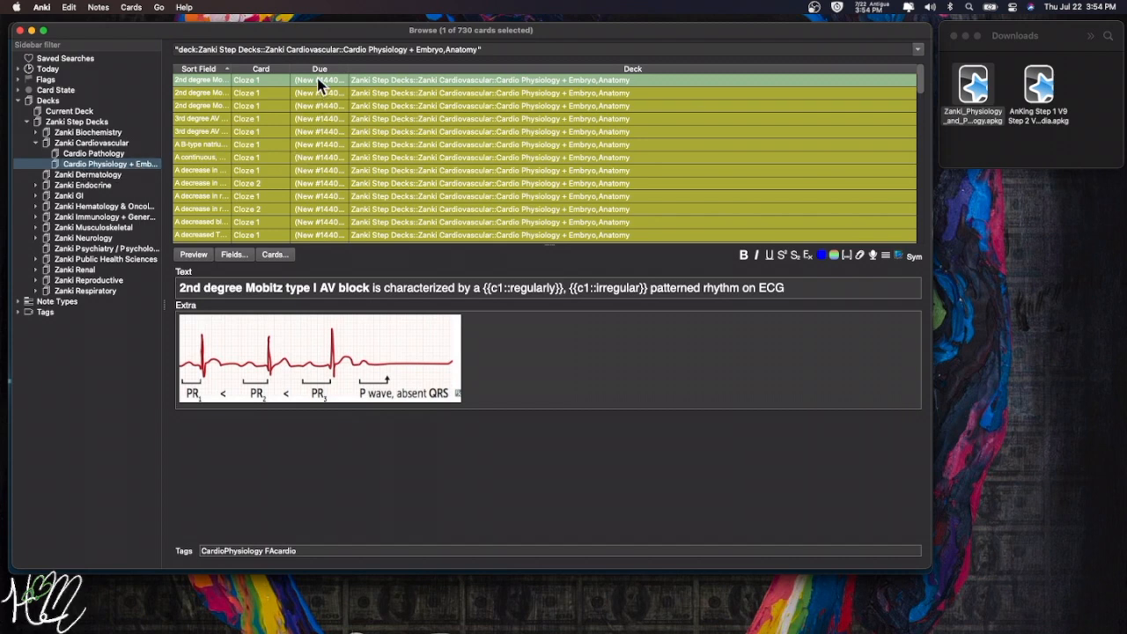
key("Down")
key("Down")
key("Down")
key("Down")
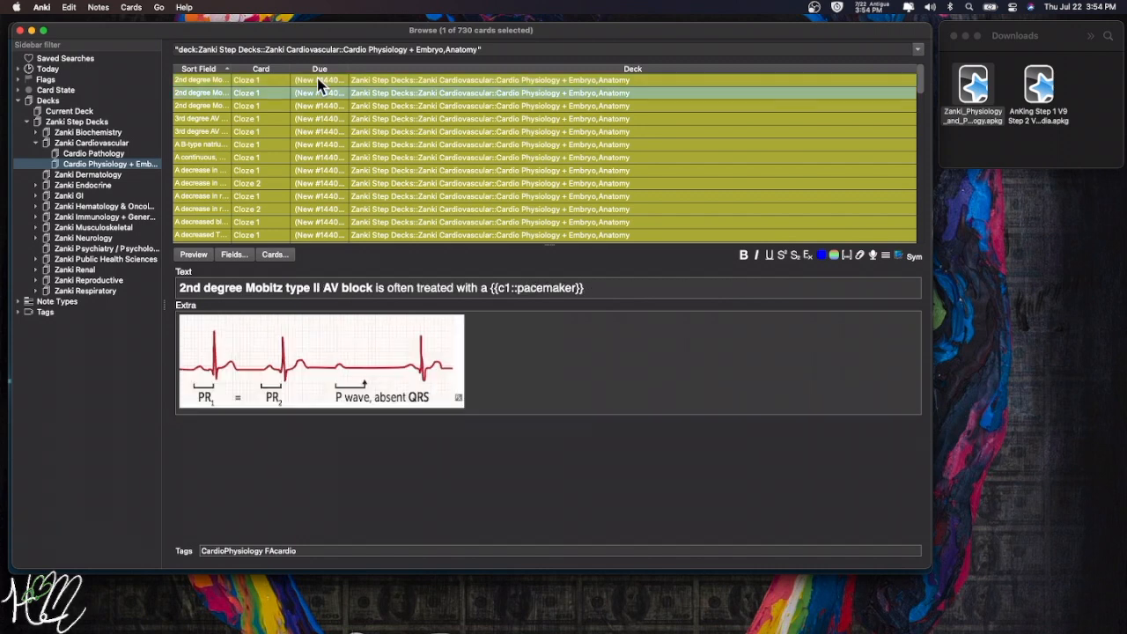
key("Down")
key("Down")
key("Down")
key("Down")
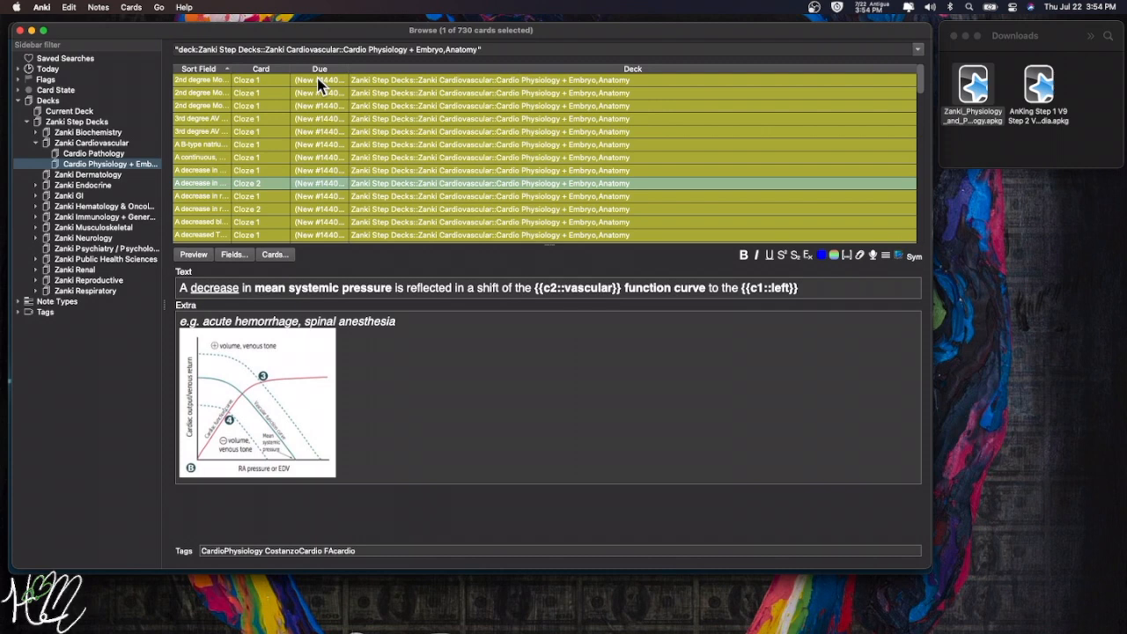
key("Down")
key("Down")
key("Down")
key("Down")
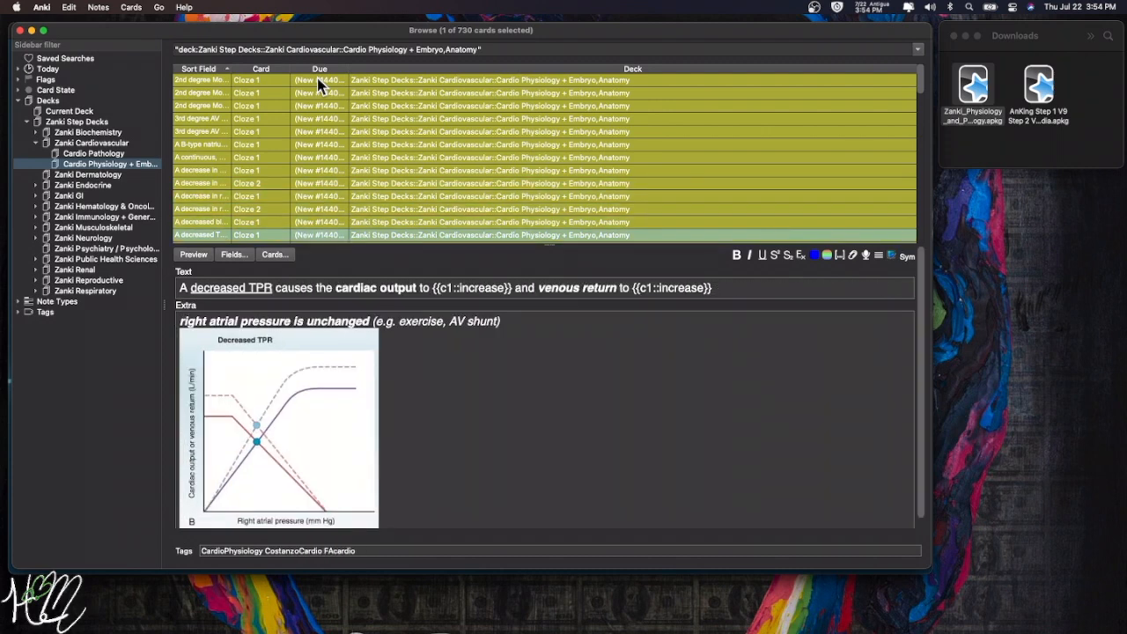
key("Down")
key("Down")
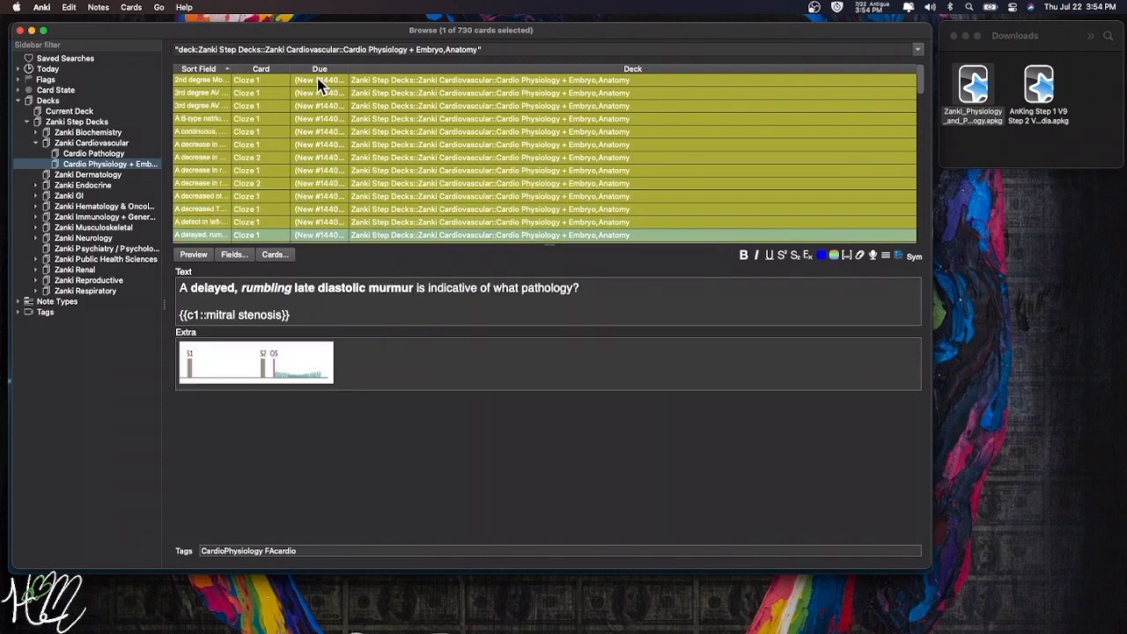
key("Down")
key("Down")
key("Down")
key("Down")
key("Down")
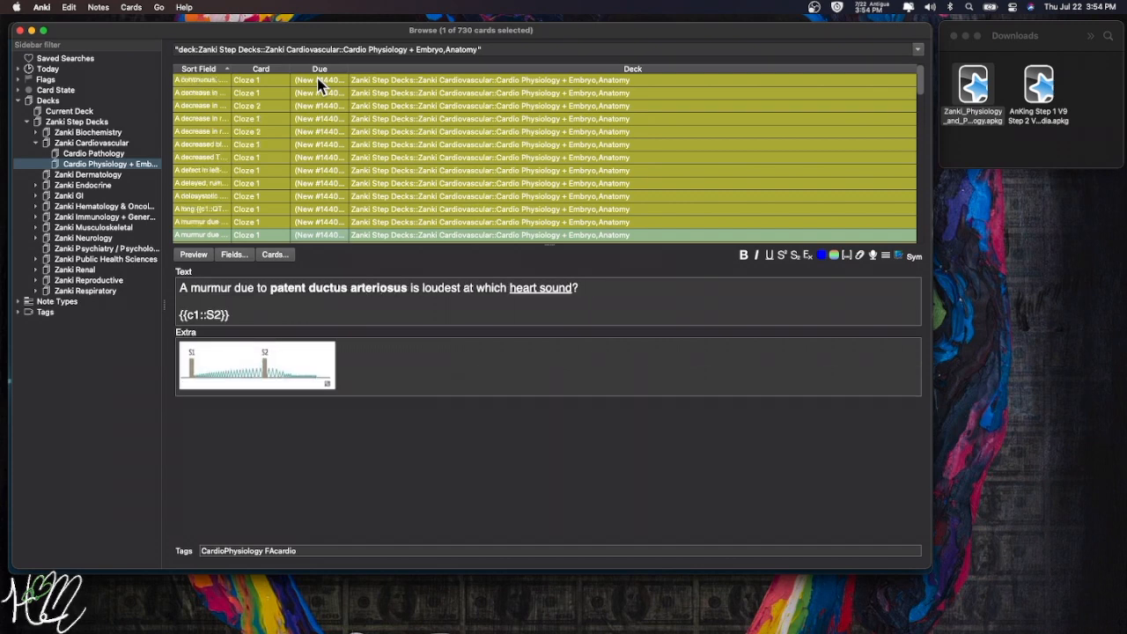
key("Down")
key("Down")
key("Down")
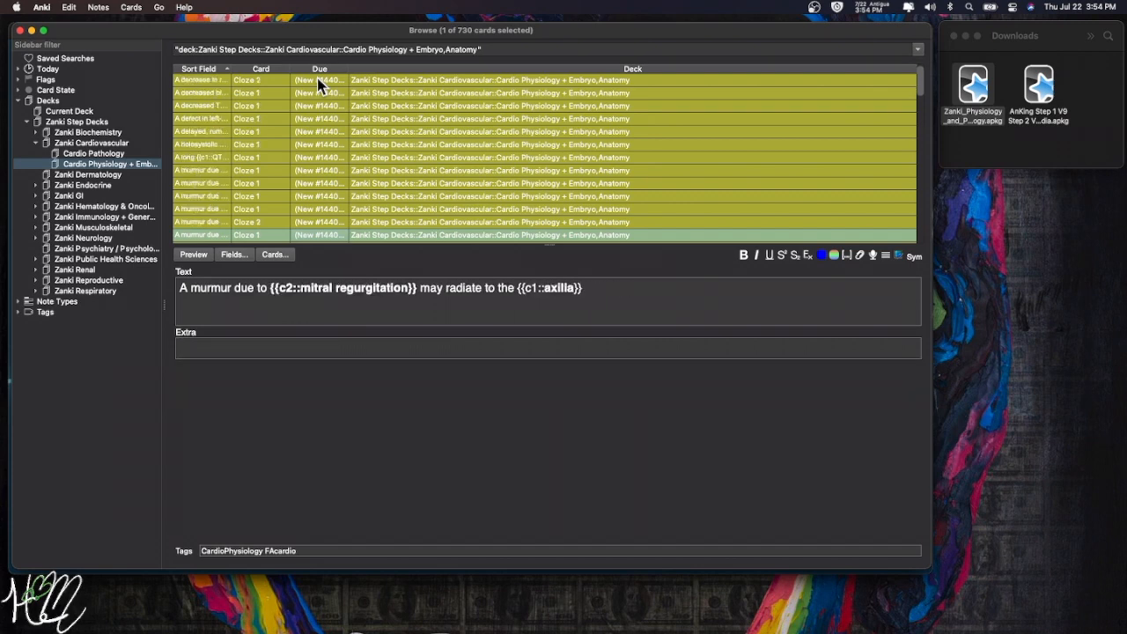
key("Down")
key("Down")
key("Down")
key("Down")
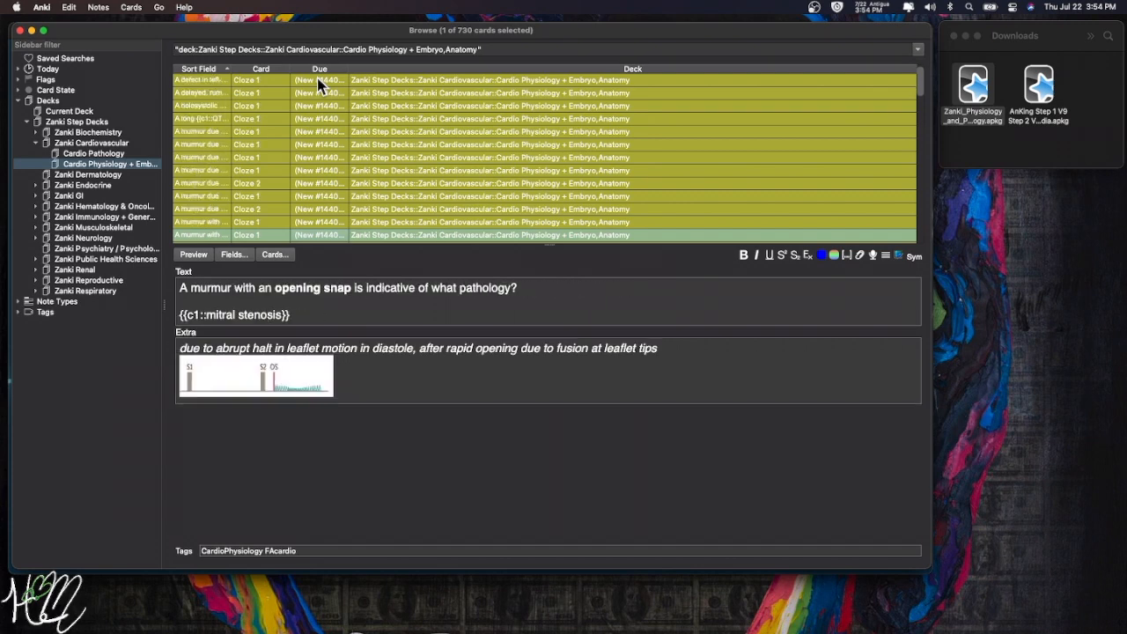
key("Down")
key("Down")
key("Down")
key("Down")
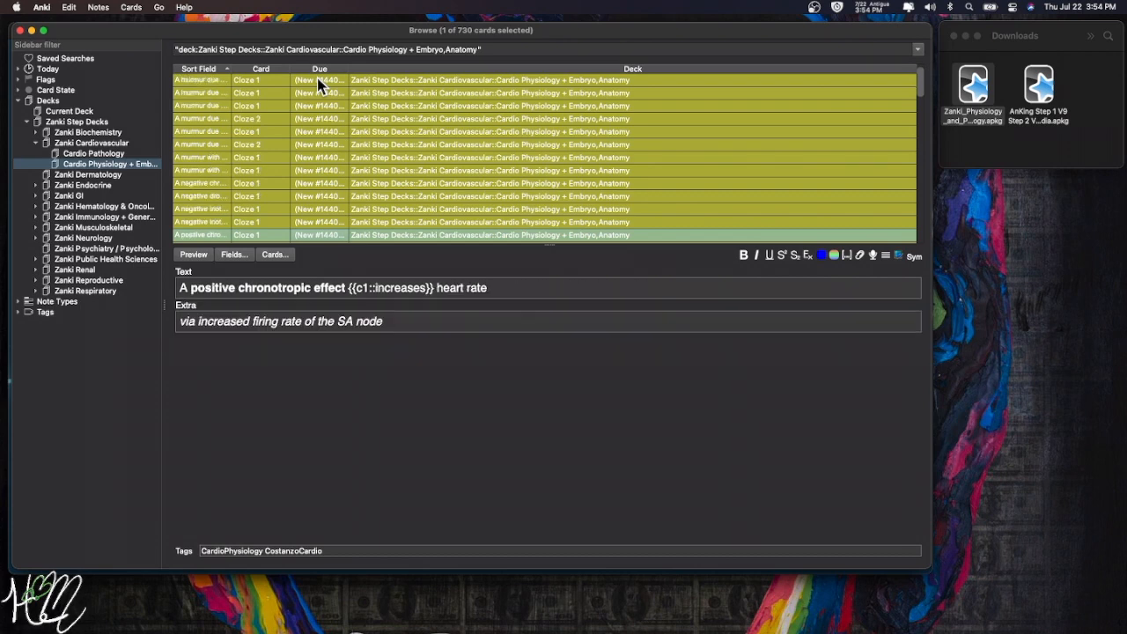
key("Down")
key("Down")
key("Down")
key("Down")
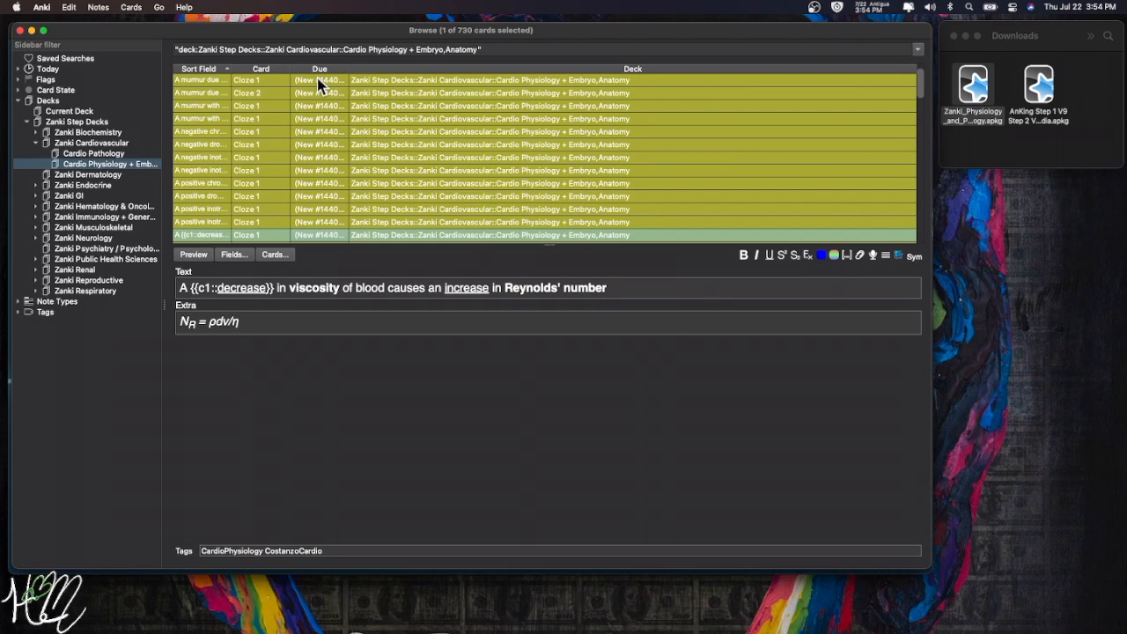
key("Down")
key("Down")
key("Down")
key("Down")
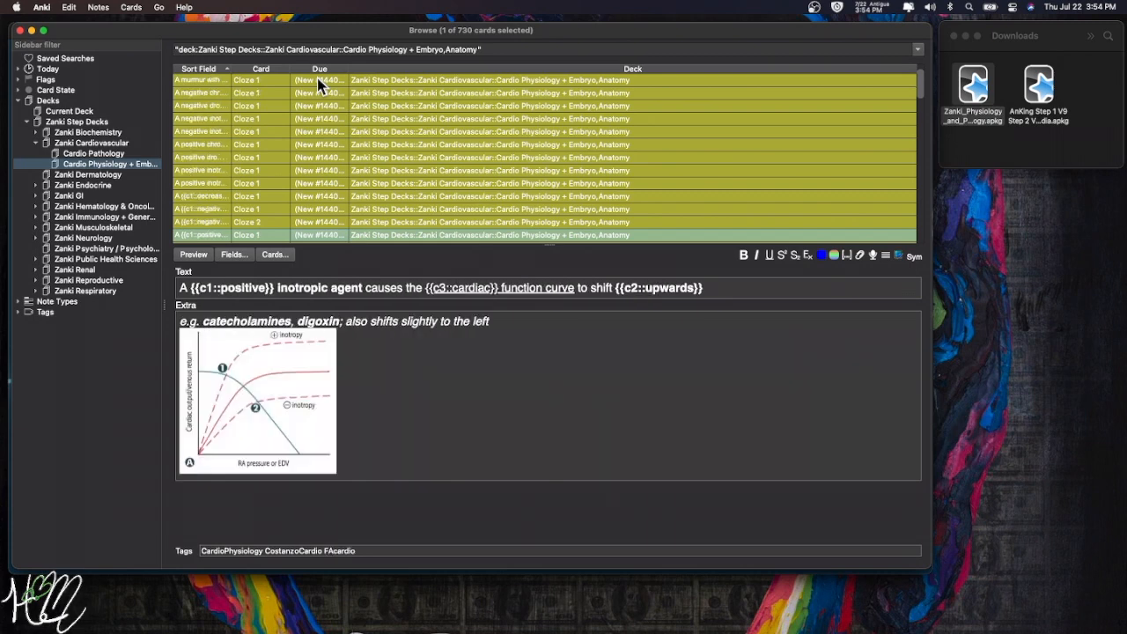
key("Down")
key("Down")
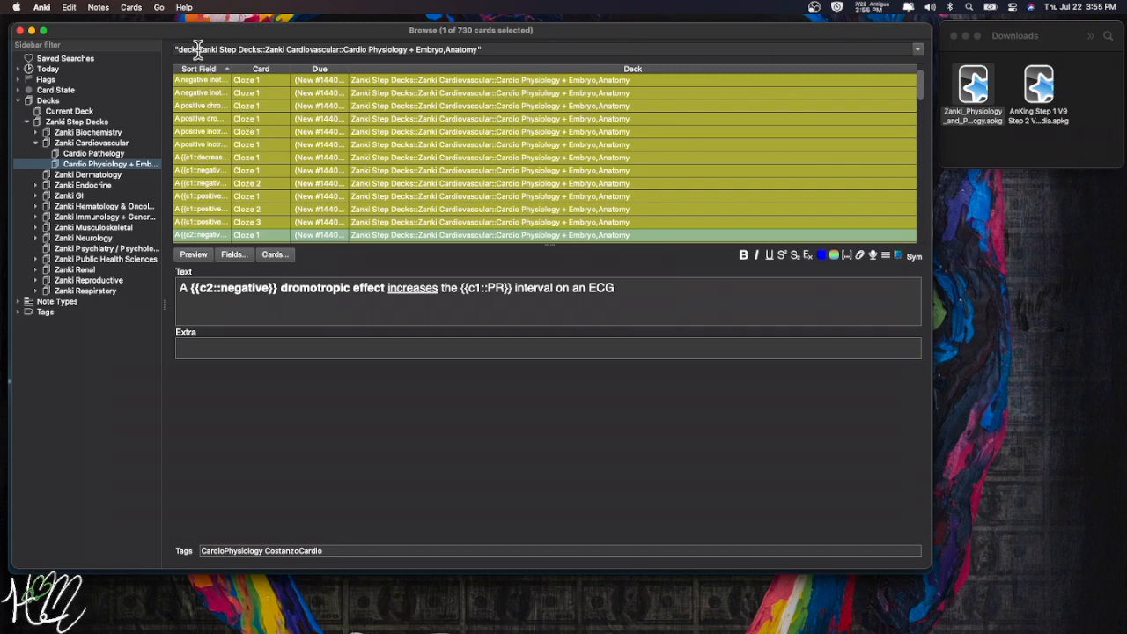
- Append AND "mediastinum" to the deck search query and run it, which finds 0 cards
left_click_drag(174, 49, 481, 49)
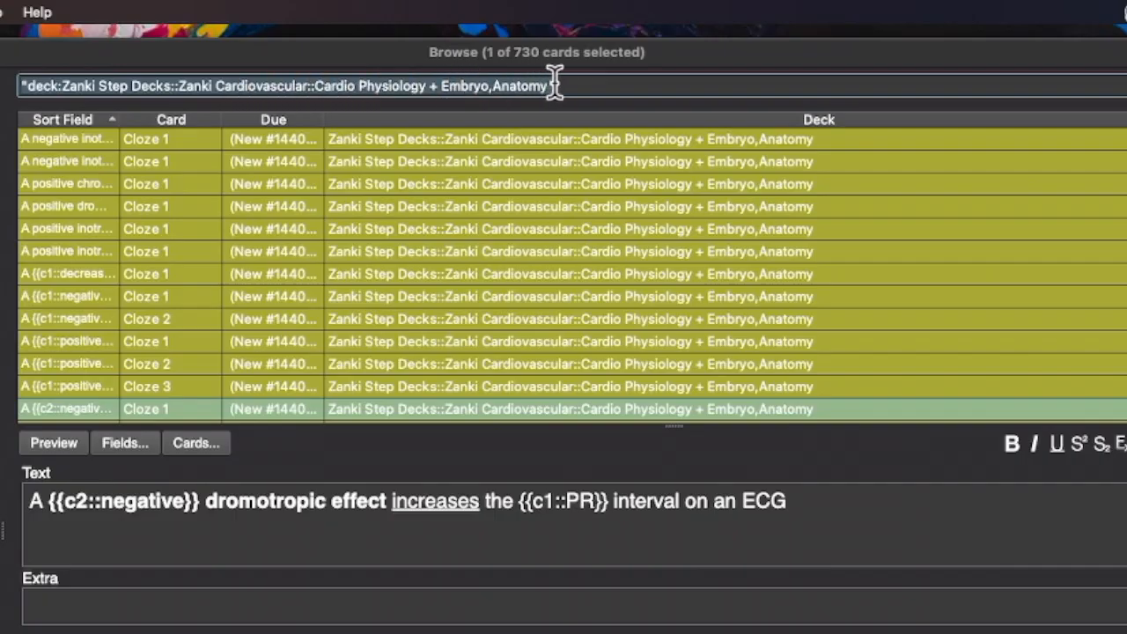
left_click_drag(555, 85, 587, 86)
left_click(573, 85)
type("A")
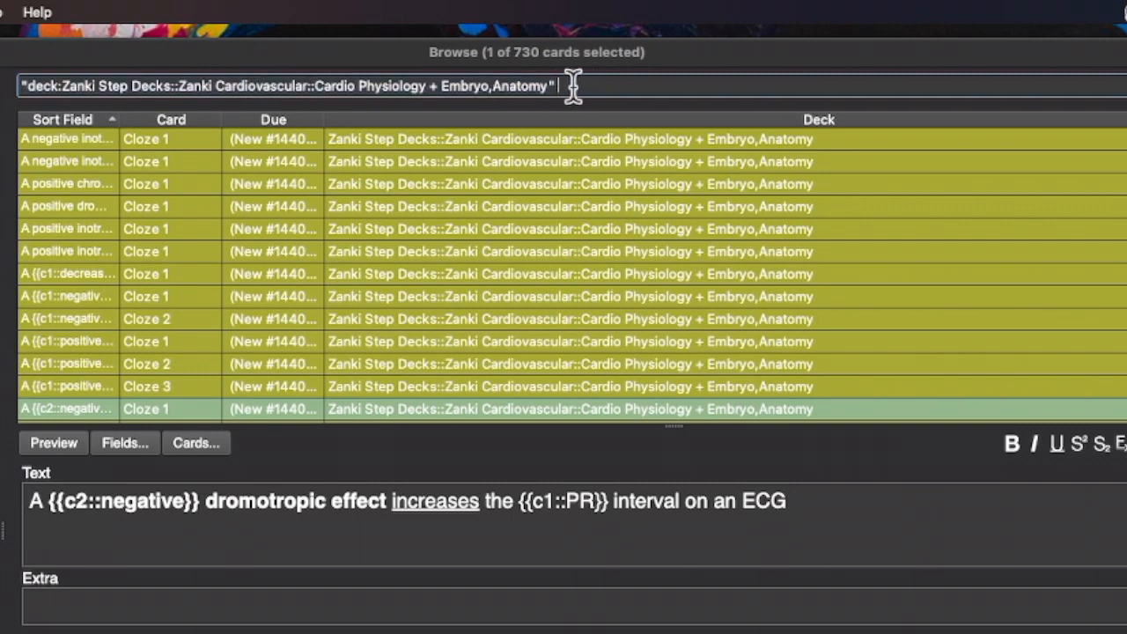
type("ND")
double_click(571, 85)
left_click(695, 85)
type("\"mediastinum\"")
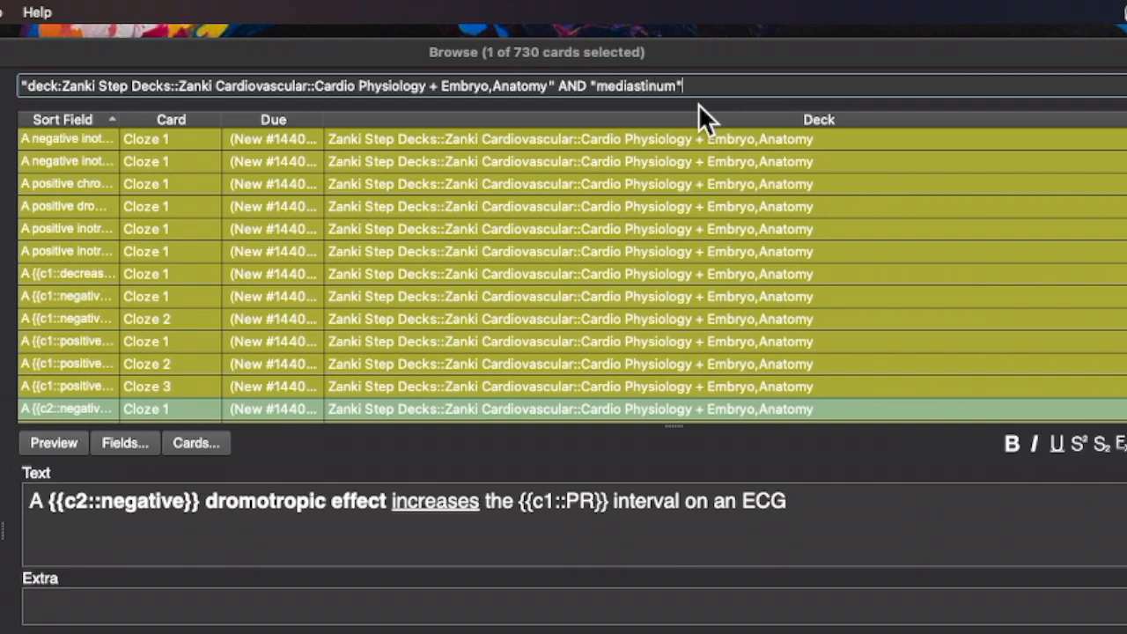
key("Return")
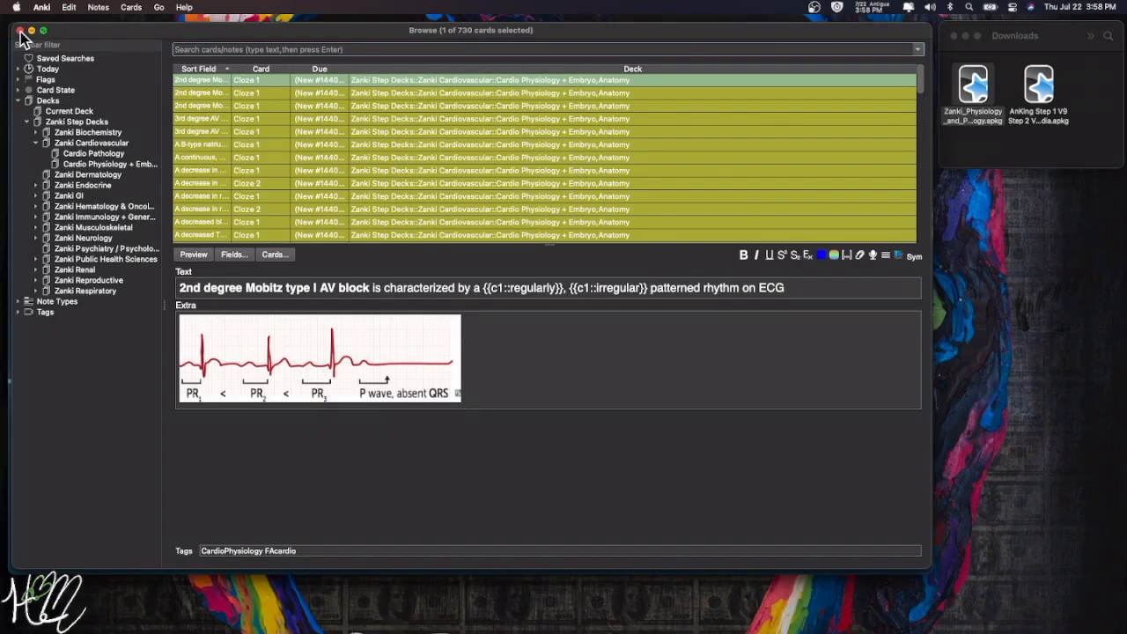
- Close the card browser and nudge the main Anki window slightly
left_click(20, 31)
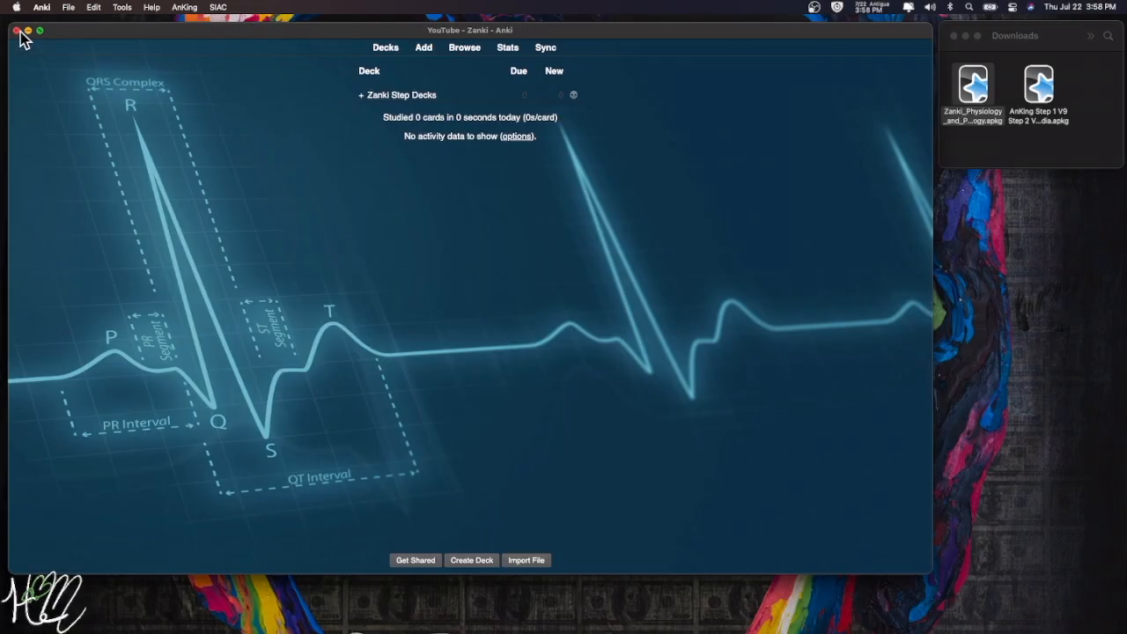
left_click_drag(236, 37, 241, 38)
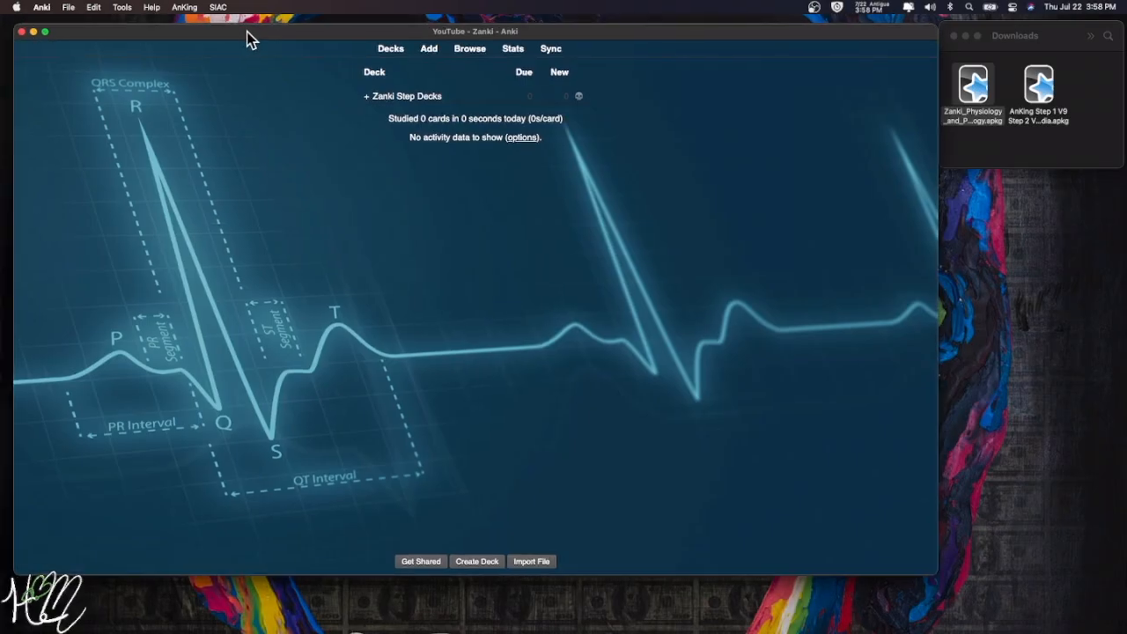
- Create a Cardio Class Notes deck and nest it under Zanki Cardiovascular
left_click(366, 97)
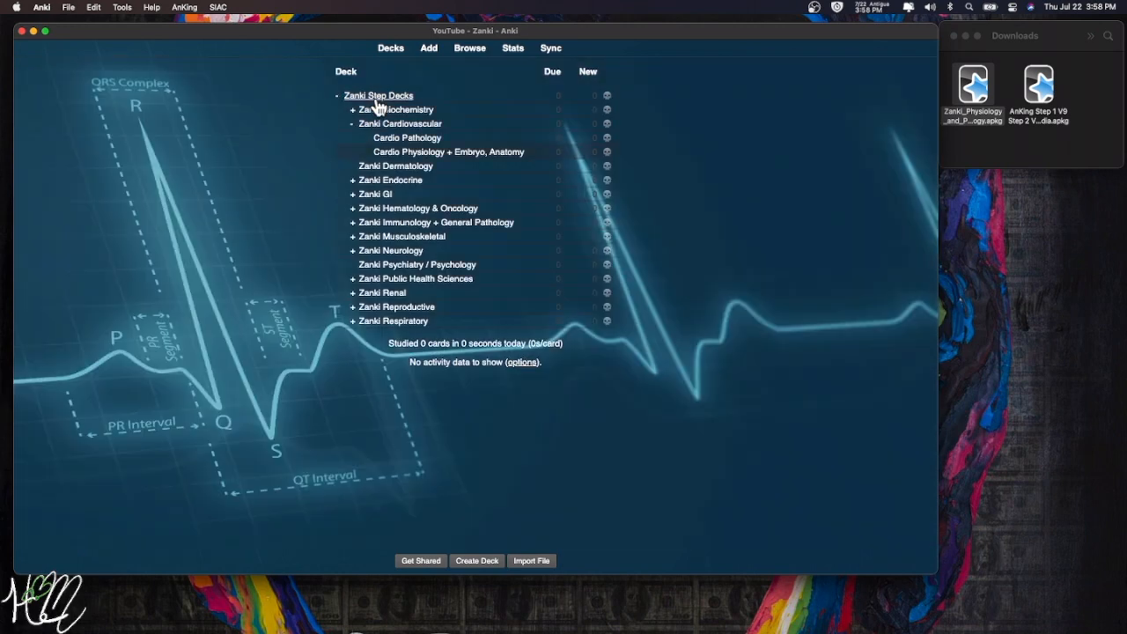
left_click(473, 565)
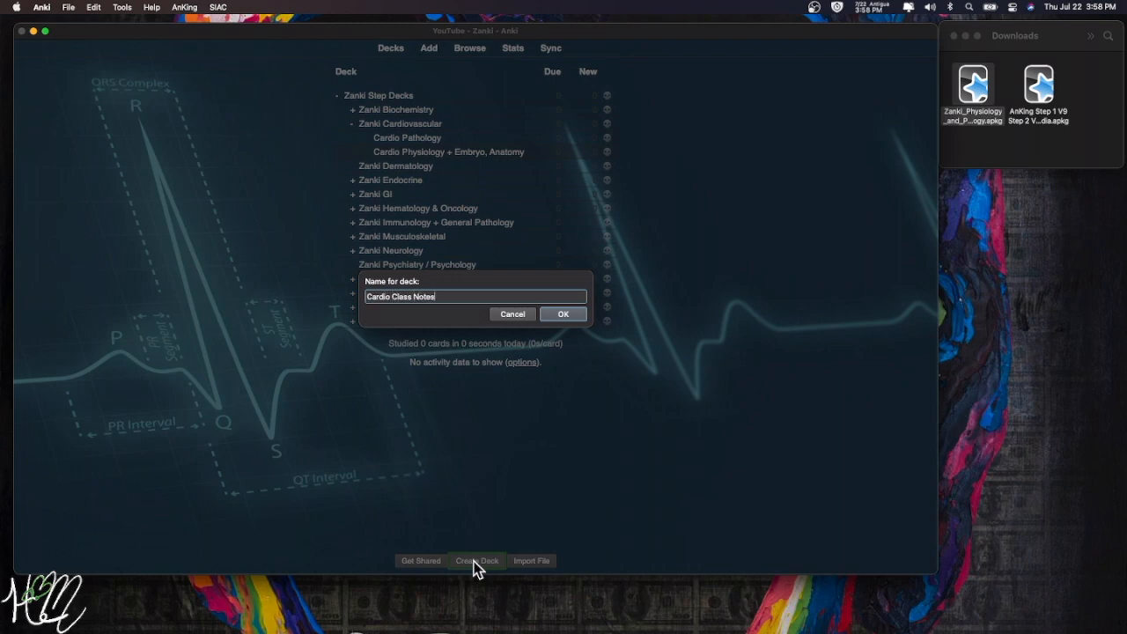
left_click(564, 314)
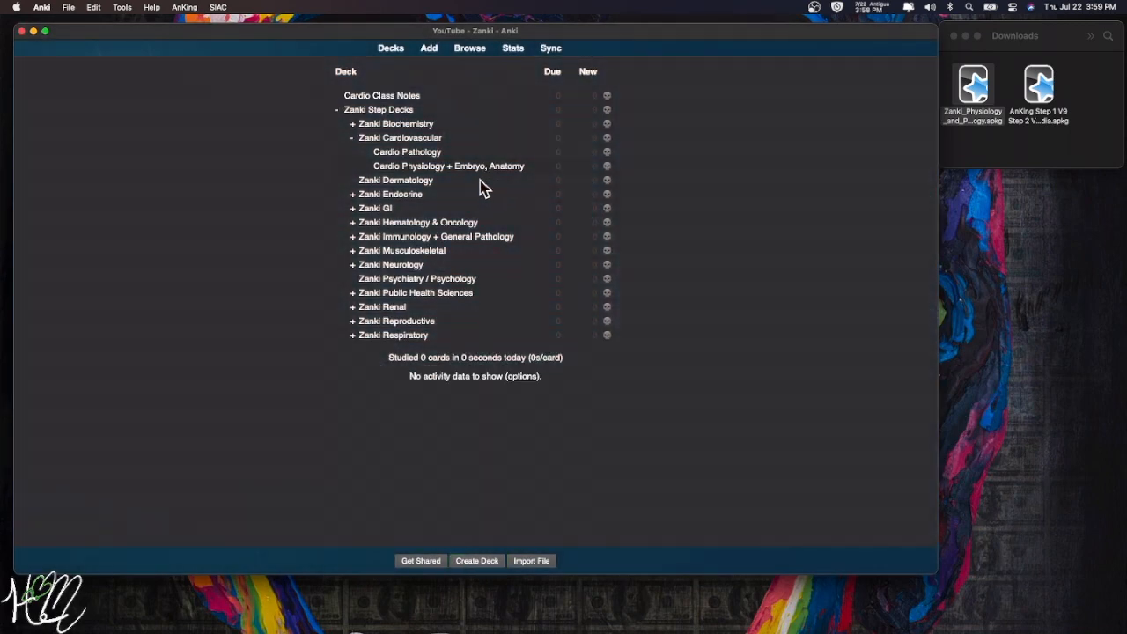
left_click_drag(368, 104, 370, 143)
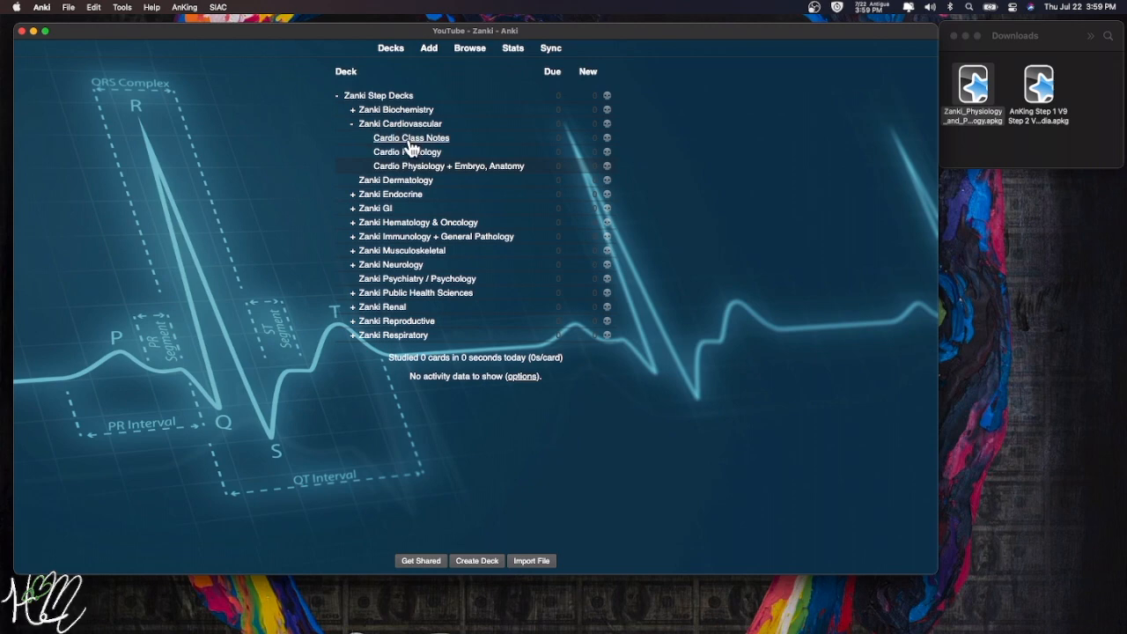
- Open the new Cardio Class Notes deck's overview
left_click(399, 139)
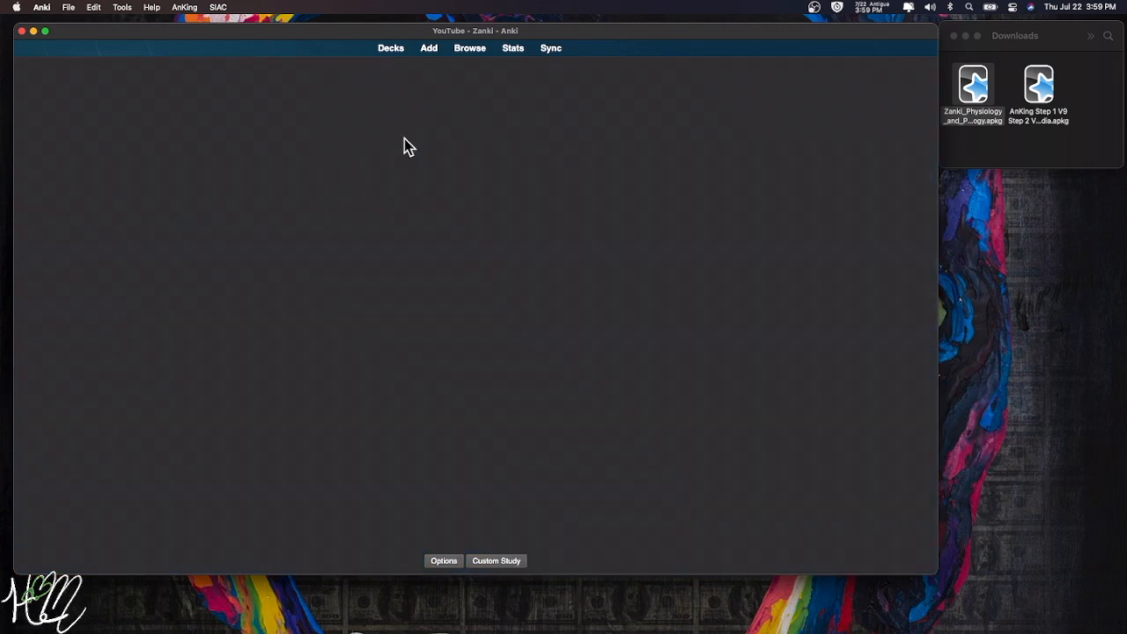
left_click(391, 51)
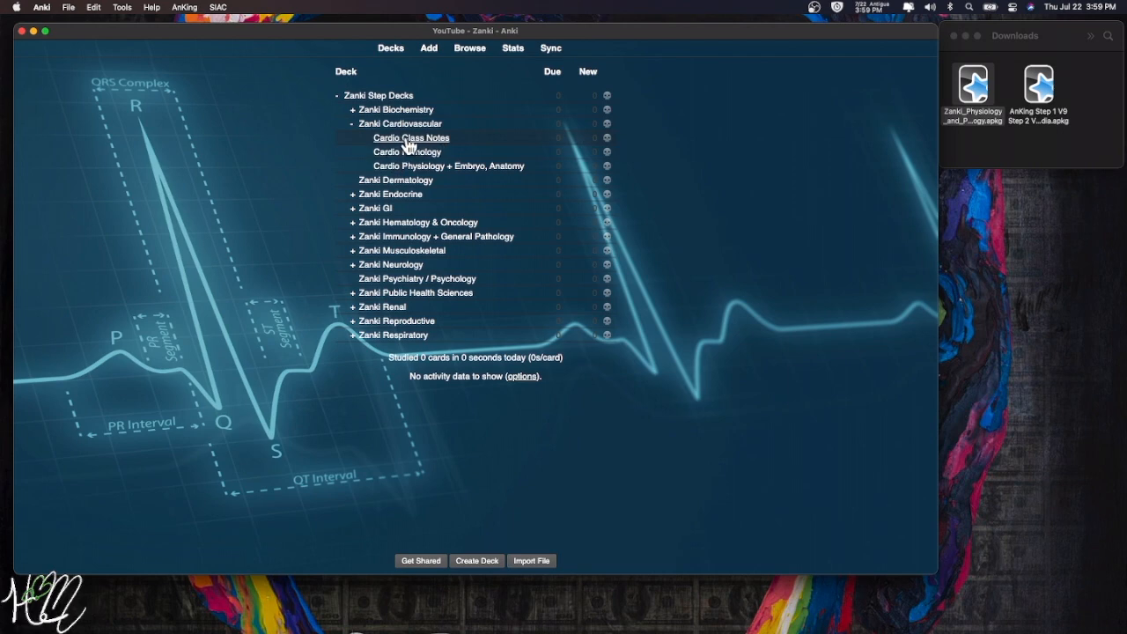
left_click(408, 138)
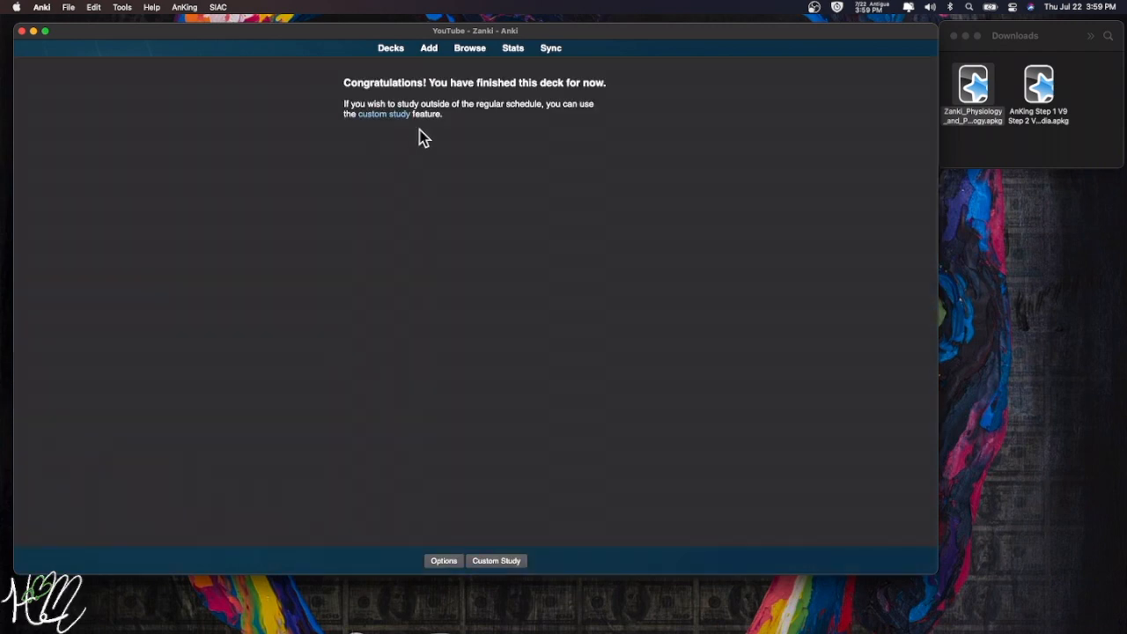
- Bring up the Add window, move it to the upper left and enlarge it
left_click(428, 51)
left_click_drag(517, 192, 184, 63)
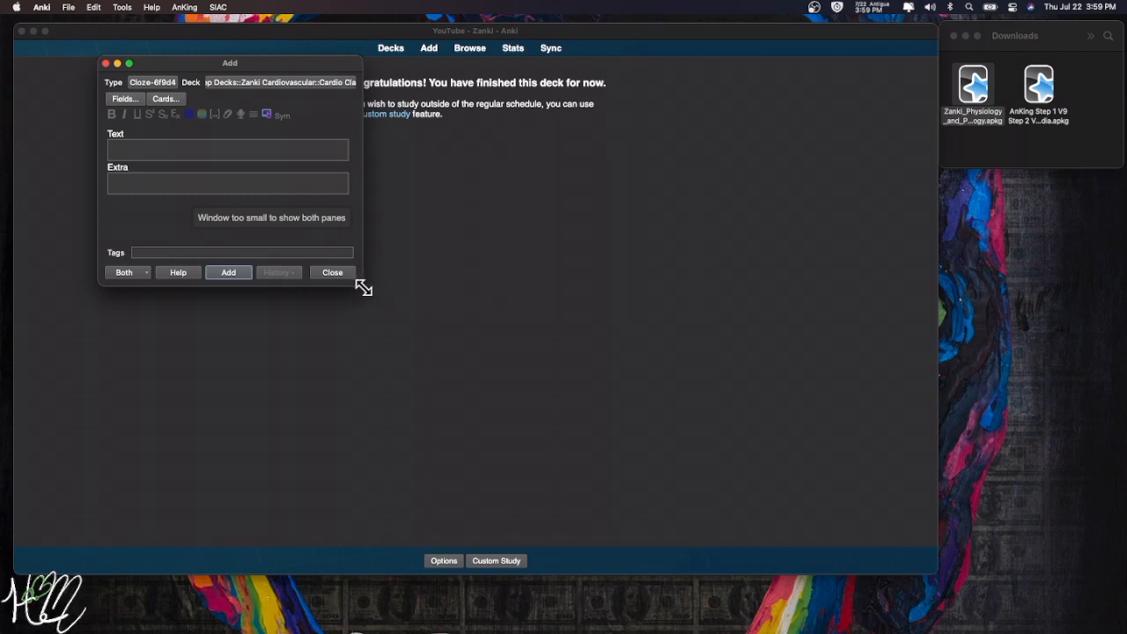
left_click_drag(364, 288, 885, 539)
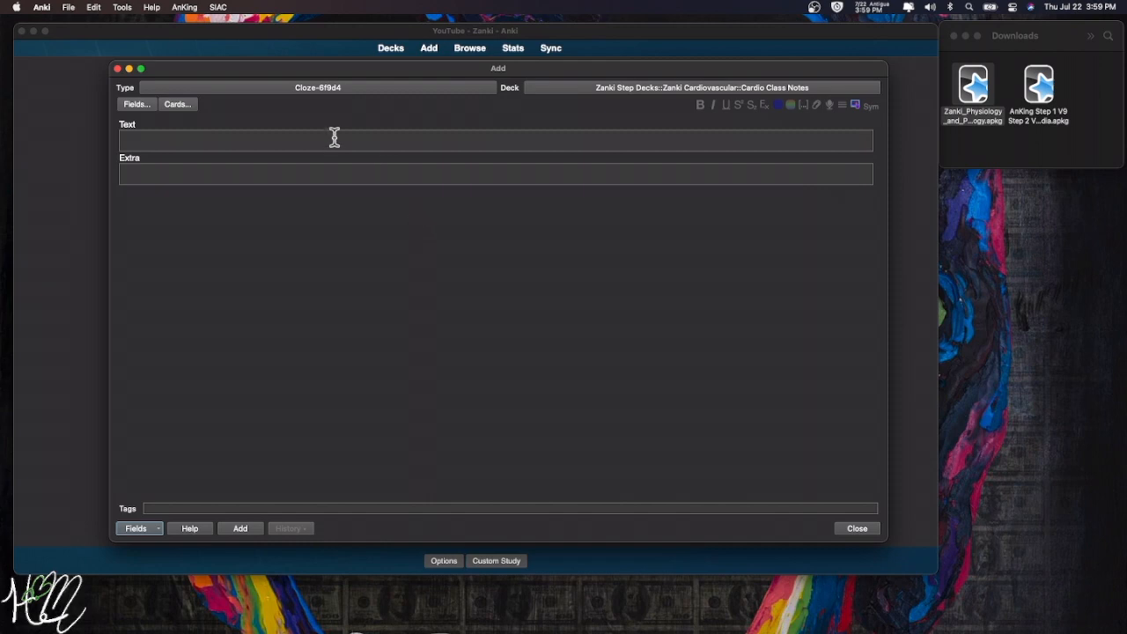
- Tag the note CardioGoal1, clear the stray words, and begin a second tag with 'Ana'
left_click(196, 508)
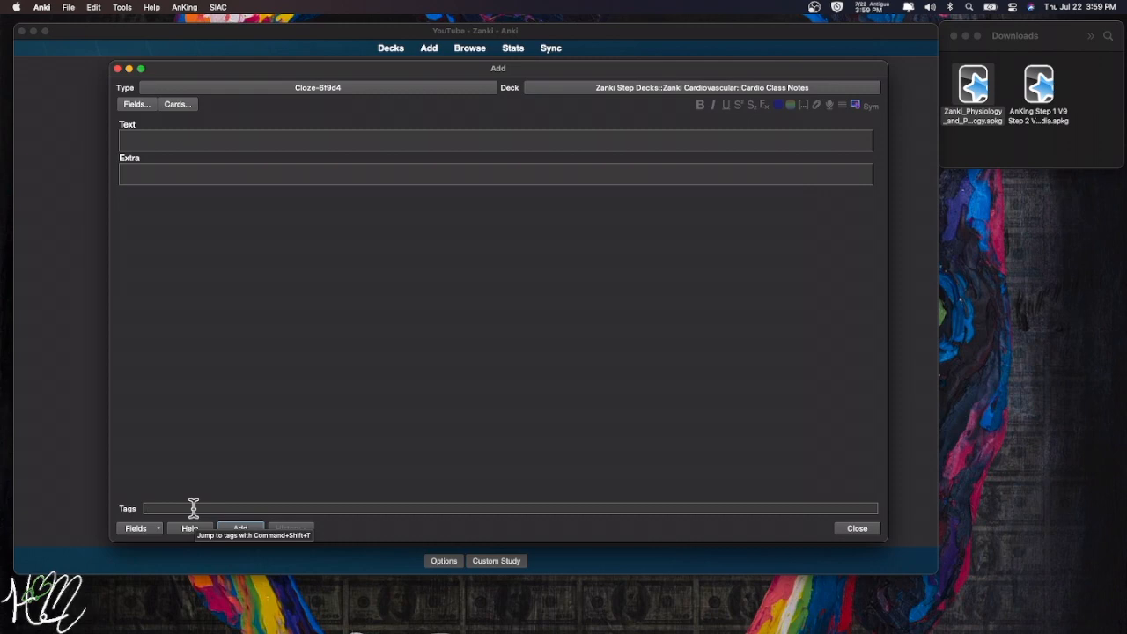
type("Cardio")
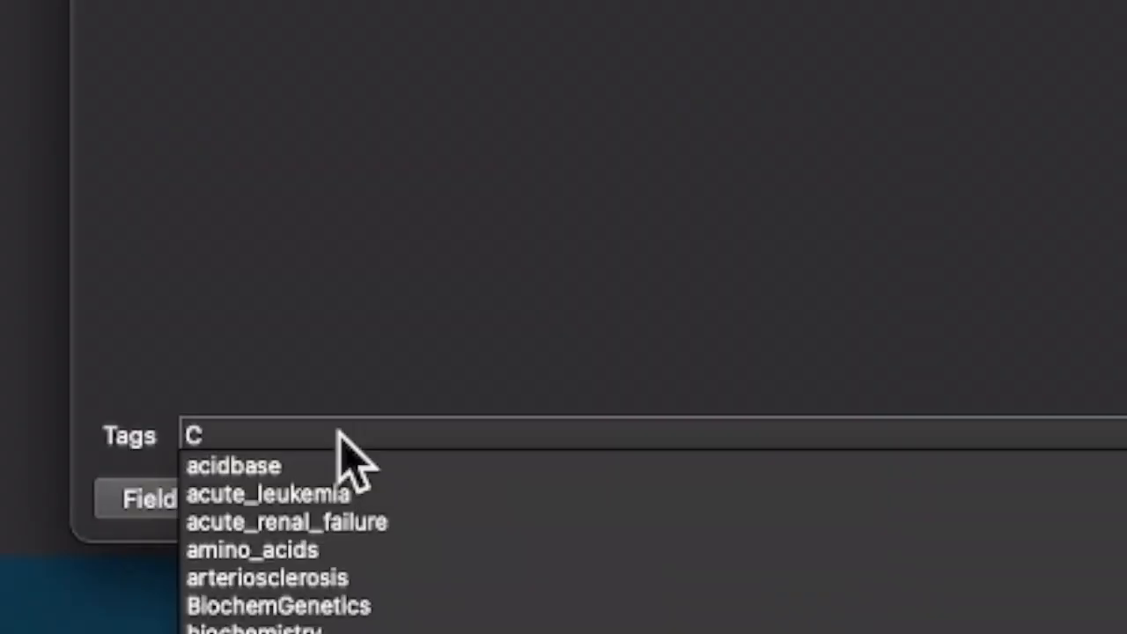
type("Goal1")
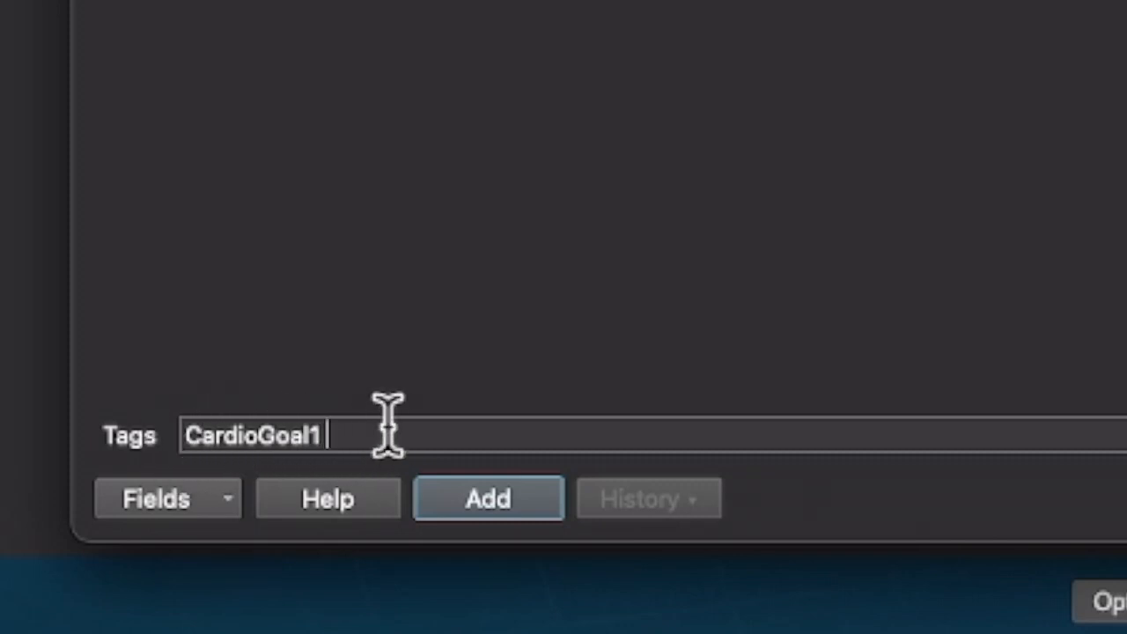
type("create a new ")
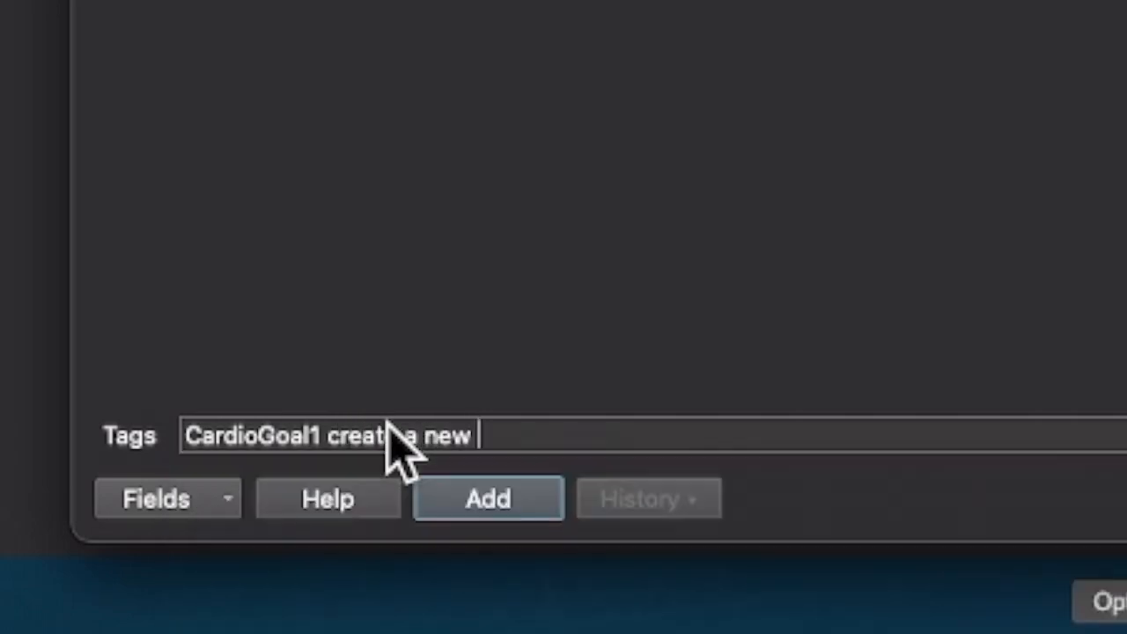
type("tag")
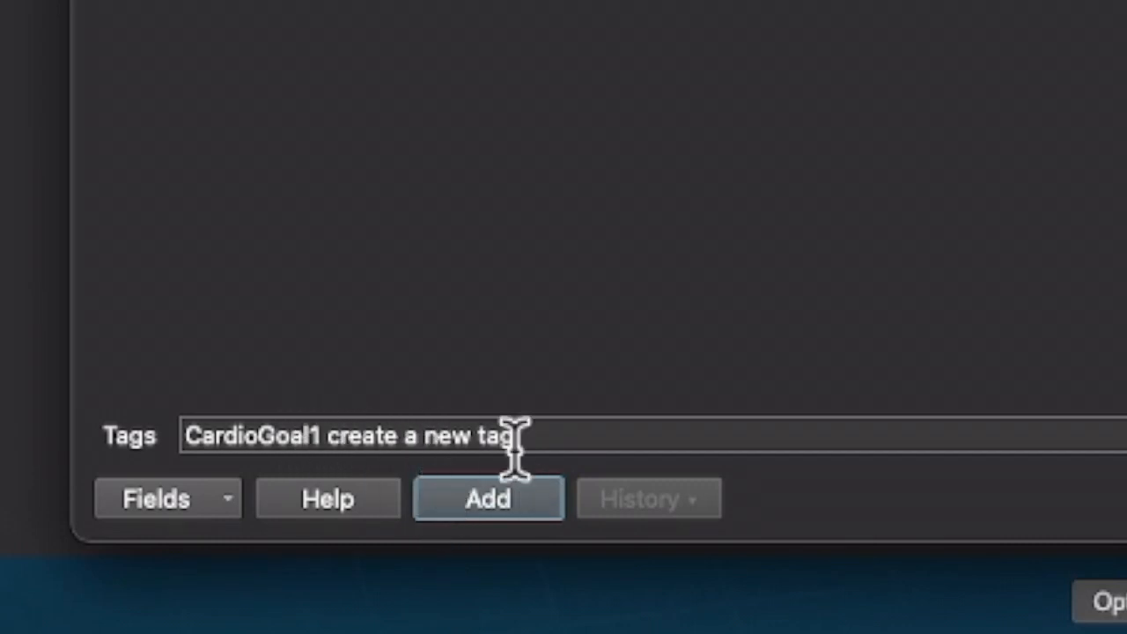
key("BackSpace")
key("BackSpace")
key("BackSpace")
key("BackSpace")
key("BackSpace")
key("BackSpace")
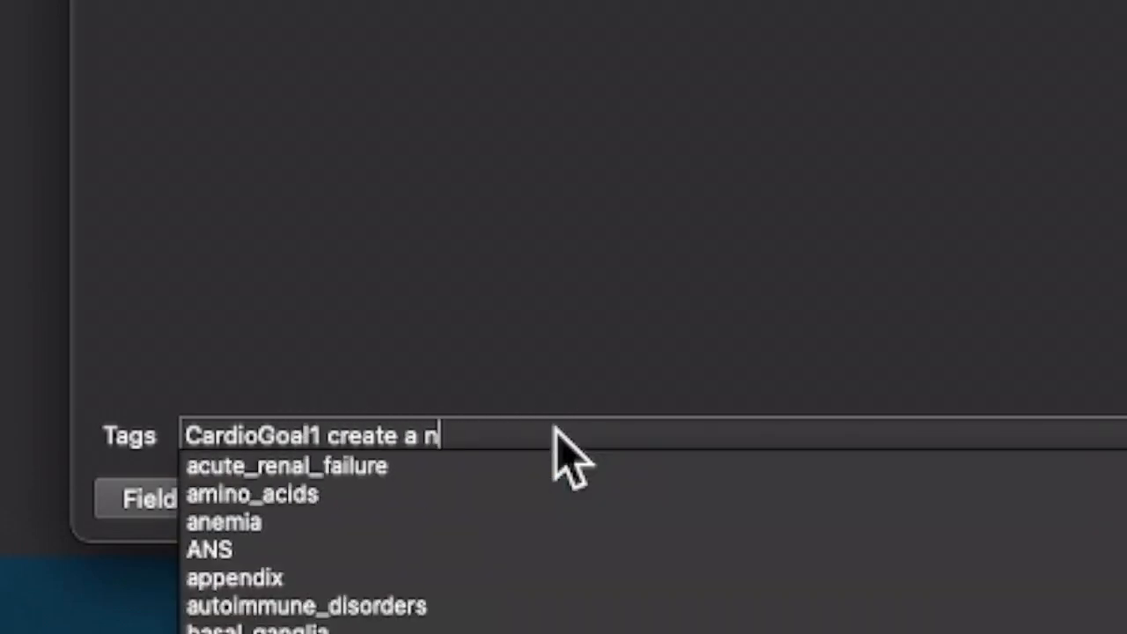
key("BackSpace")
key("BackSpace")
key("BackSpace")
key("BackSpace")
key("BackSpace")
key("BackSpace")
key("BackSpace")
key("BackSpace")
key("BackSpace")
key("BackSpace")
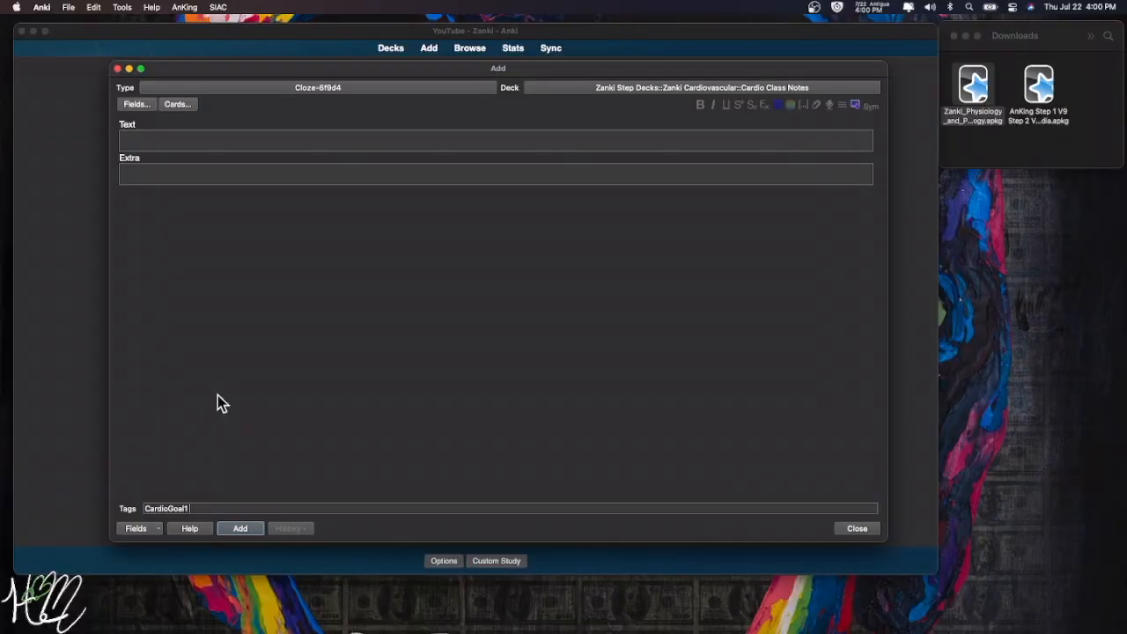
type("Anatomy")
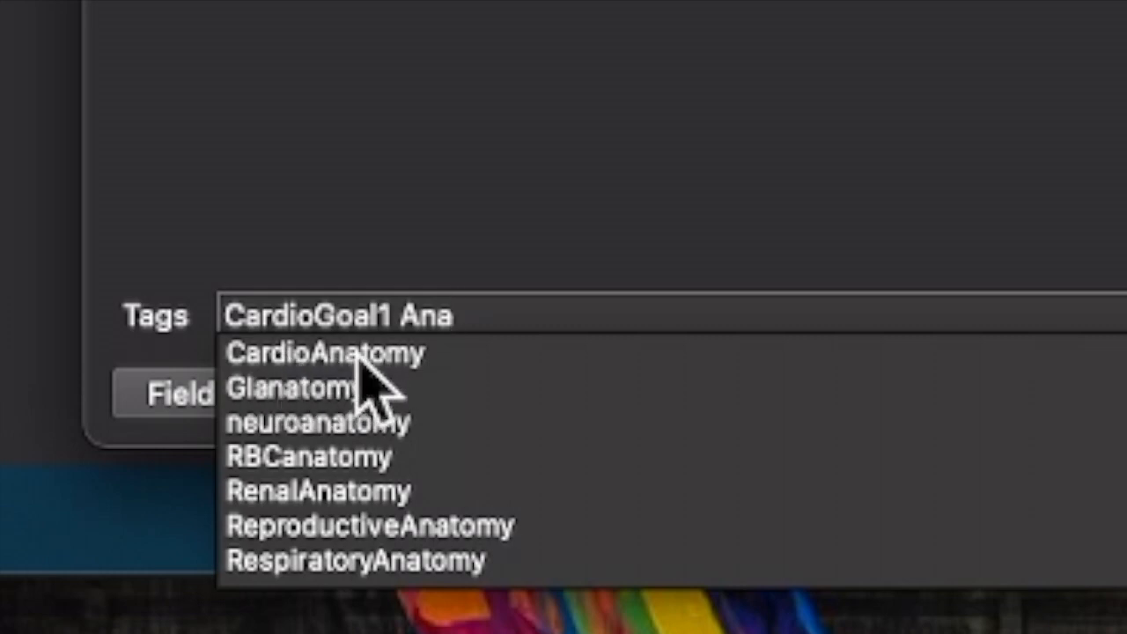
- Add the CardioAnatomy tag and turn 'Mediastinum' in the Text field into cloze c1
left_click(354, 352)
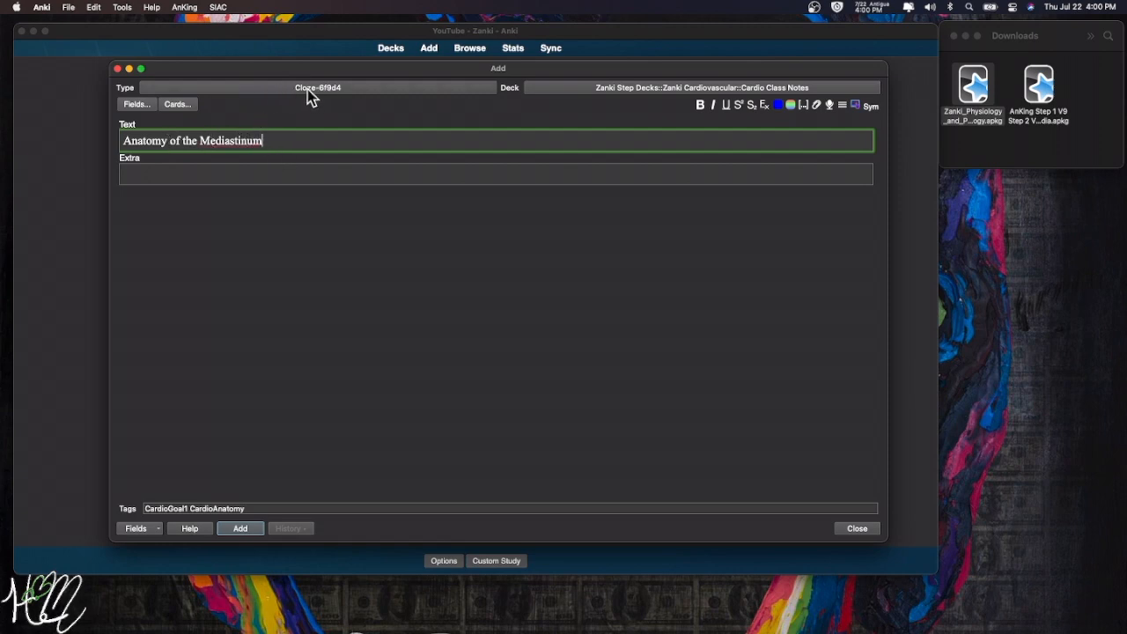
left_click_drag(263, 141, 202, 142)
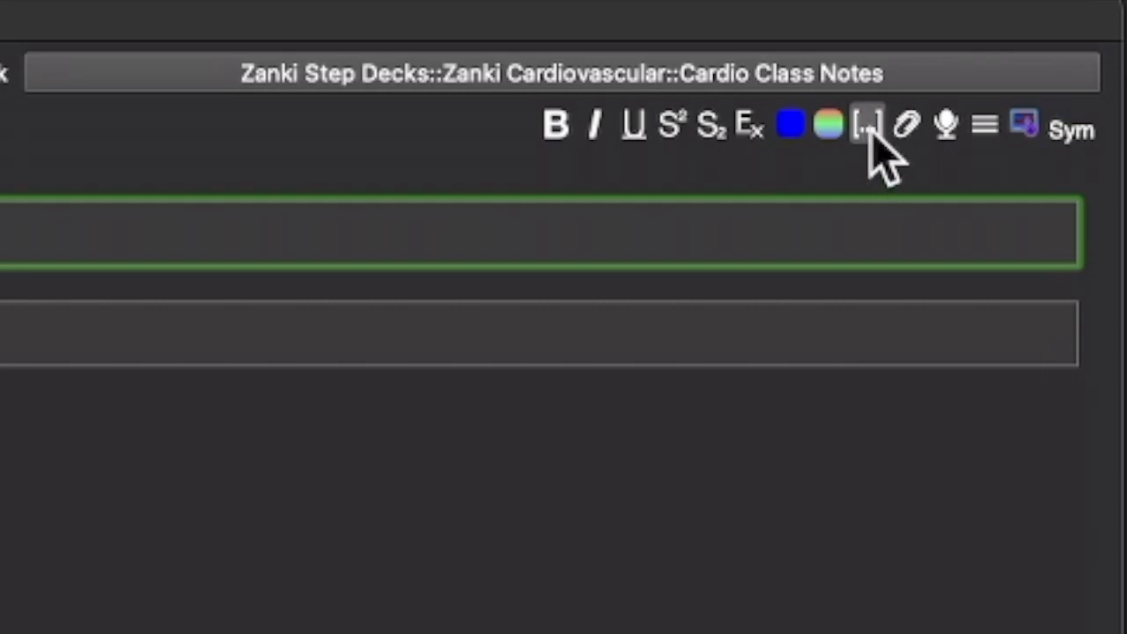
left_click(867, 126)
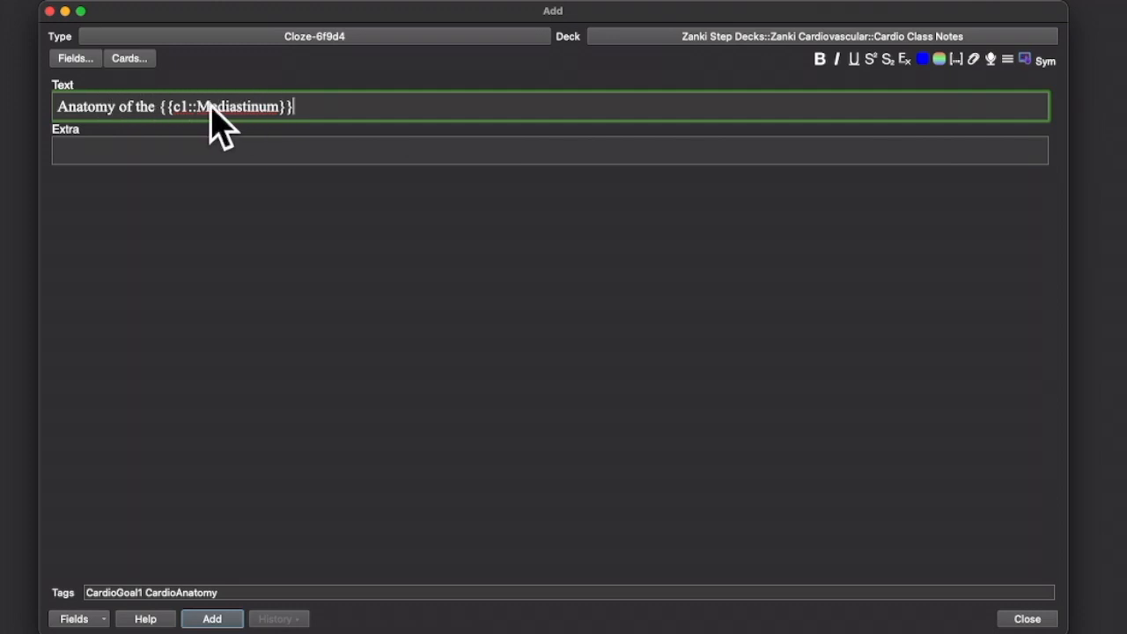
- Write 'Cardio Goal 1' in the Extra field and start a new line below it
left_click(224, 153)
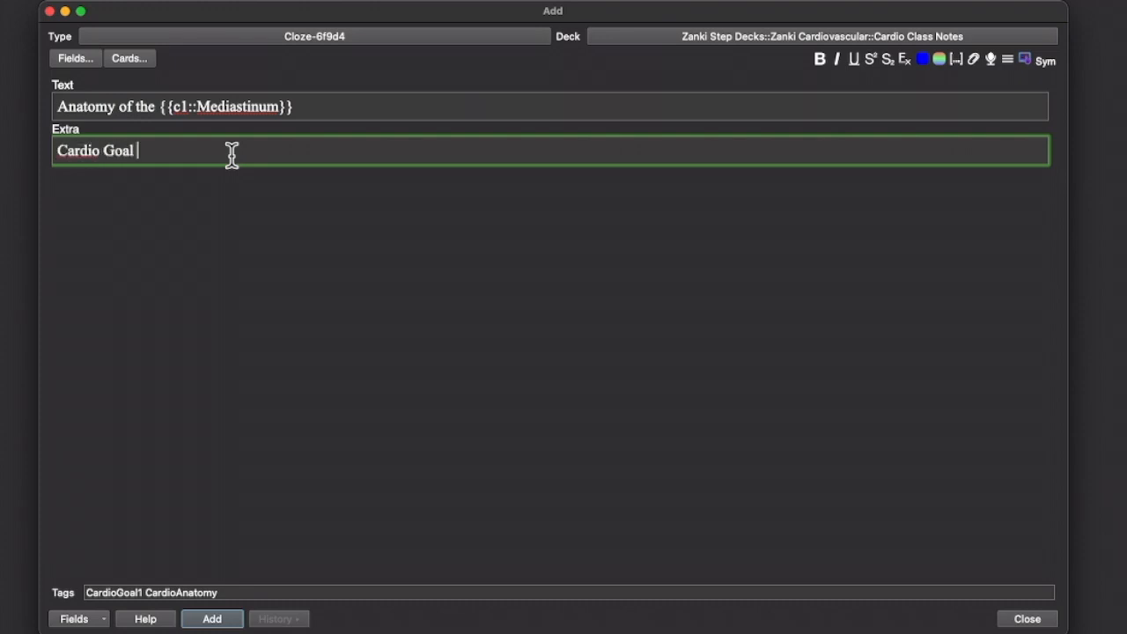
type("Cardio Goal 1")
key("Return")
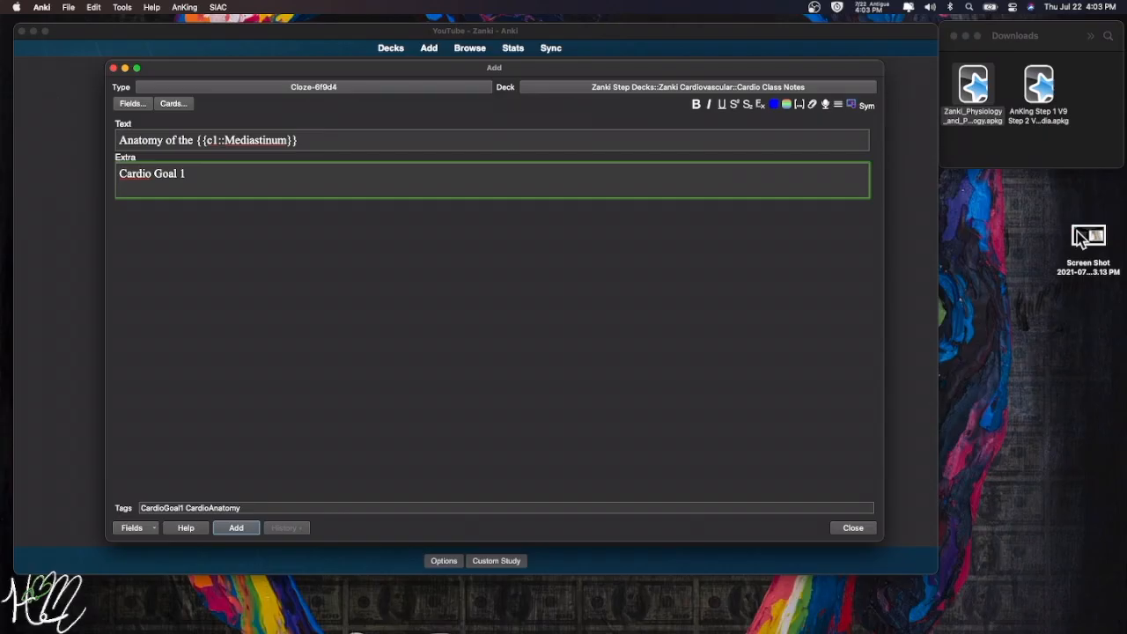
- Drop the slide screenshot into Extra, then delete the dropped image again
left_click_drag(1089, 244, 152, 191)
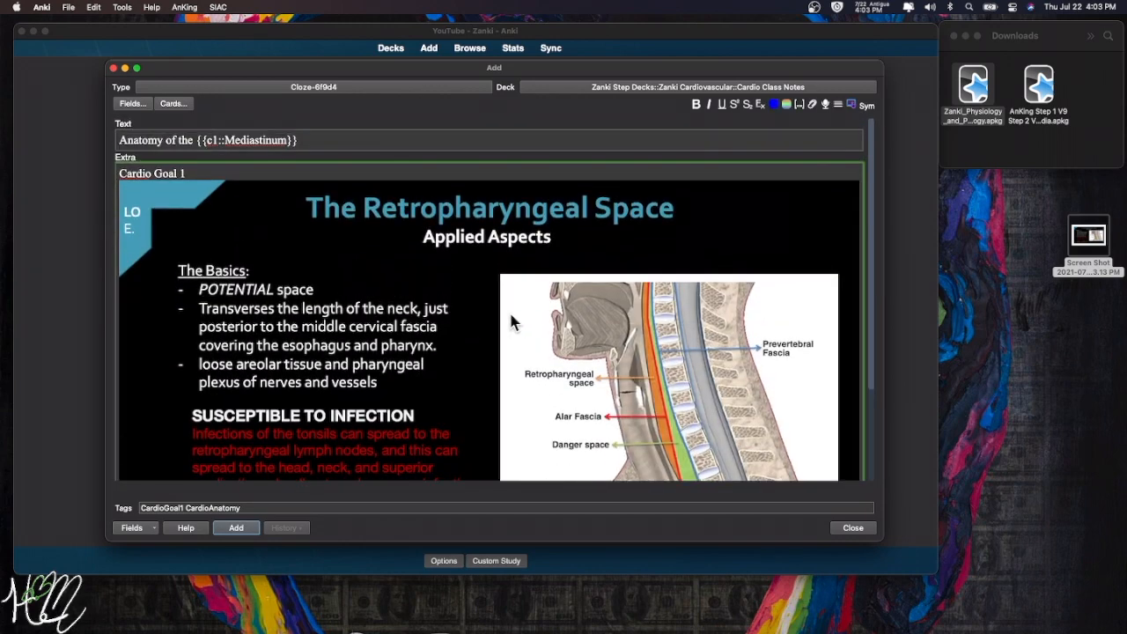
scroll(509, 310, "down", 3)
scroll(508, 310, "up", 4)
scroll(324, 236, "down", 3)
scroll(317, 231, "up", 3)
left_click(860, 269)
key("BackSpace")
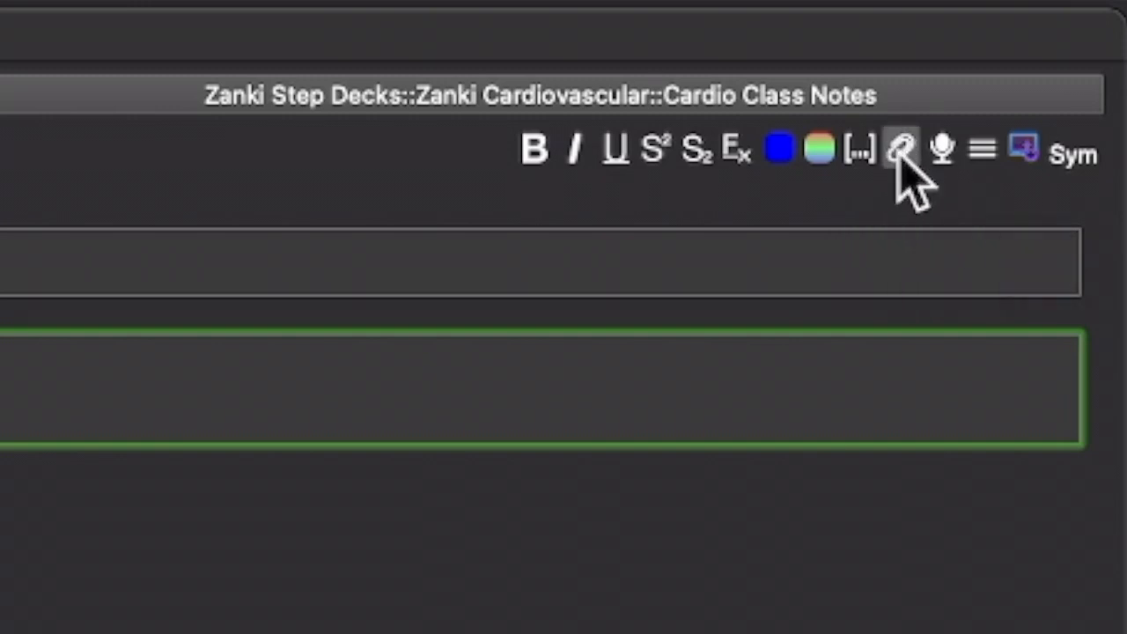
- Attach the Desktop Screen Shot file of the Retropharyngeal Space slide into Extra
left_click(898, 151)
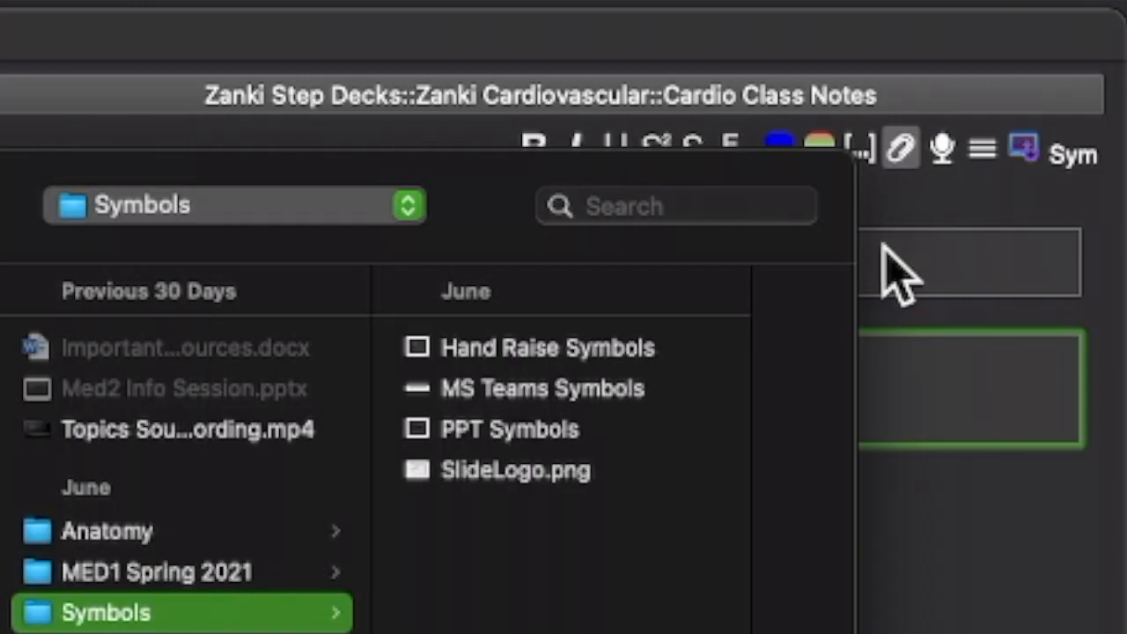
left_click(371, 170)
left_click(465, 167)
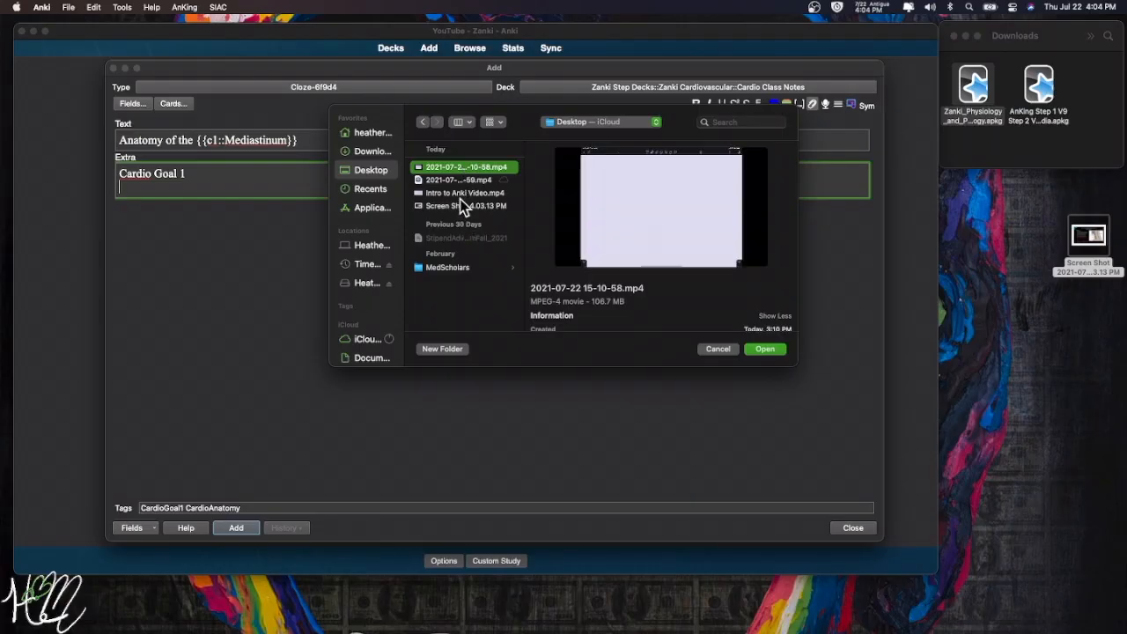
left_click(457, 206)
left_click(778, 352)
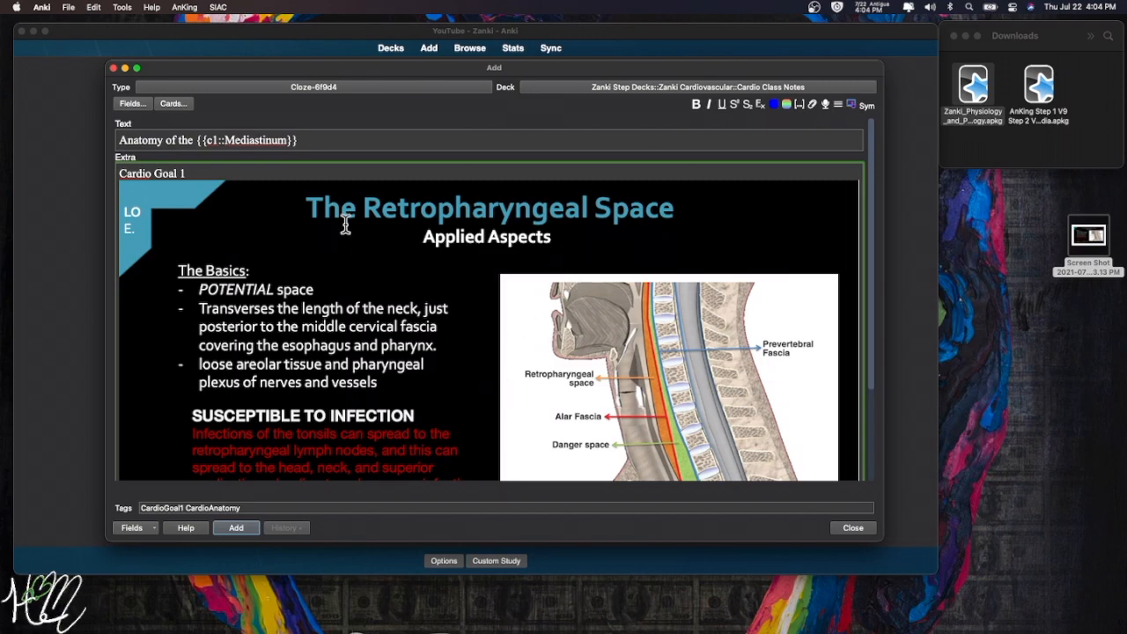
scroll(428, 276, "down", 5)
scroll(419, 267, "down", 5)
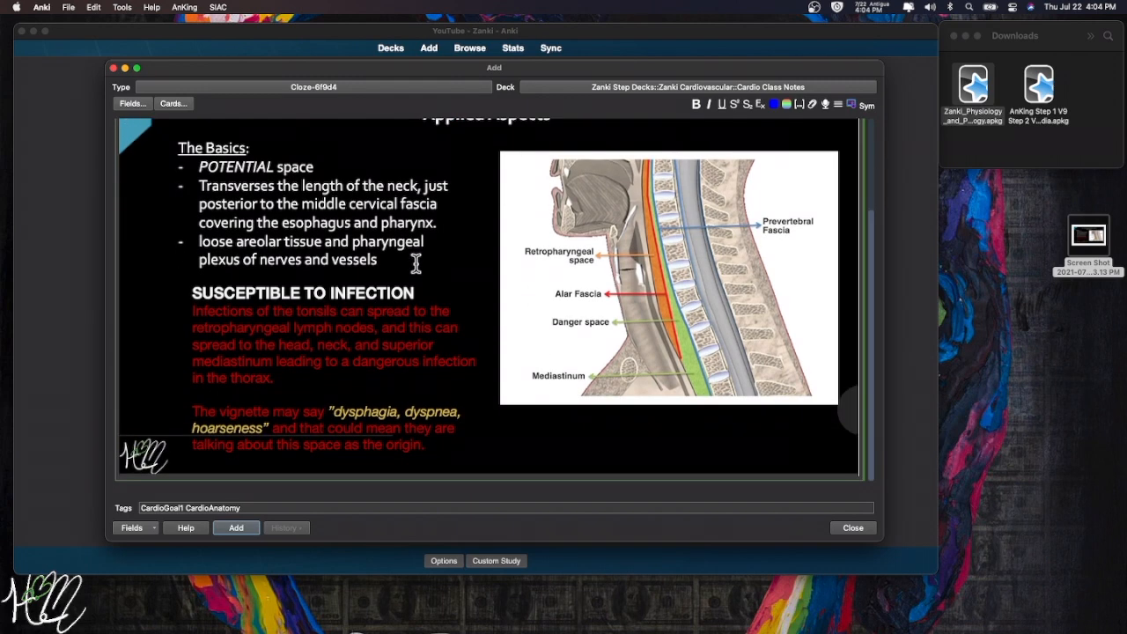
scroll(416, 264, "up", 5)
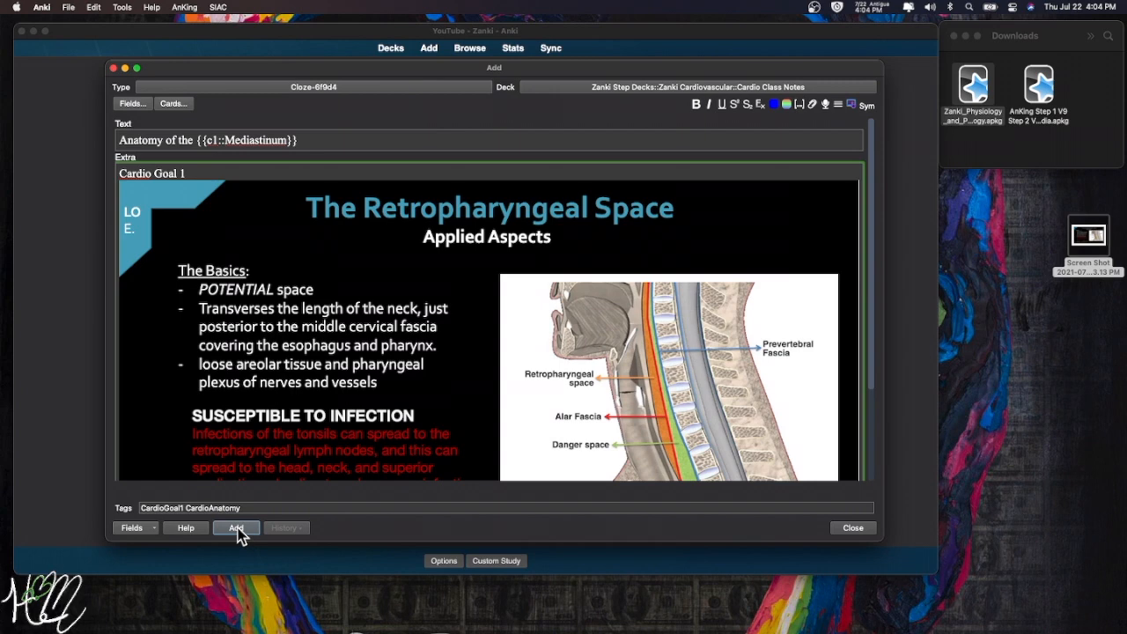
- Add the note, close the editor, and study it to reveal Mediastinum and the slide
left_click(238, 528)
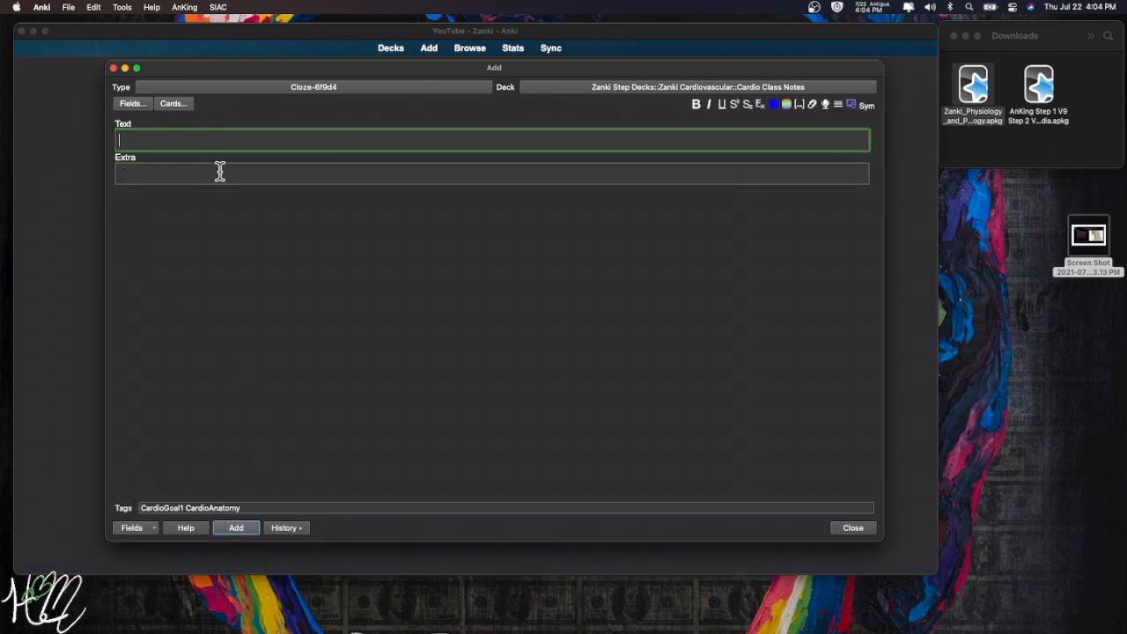
left_click(113, 68)
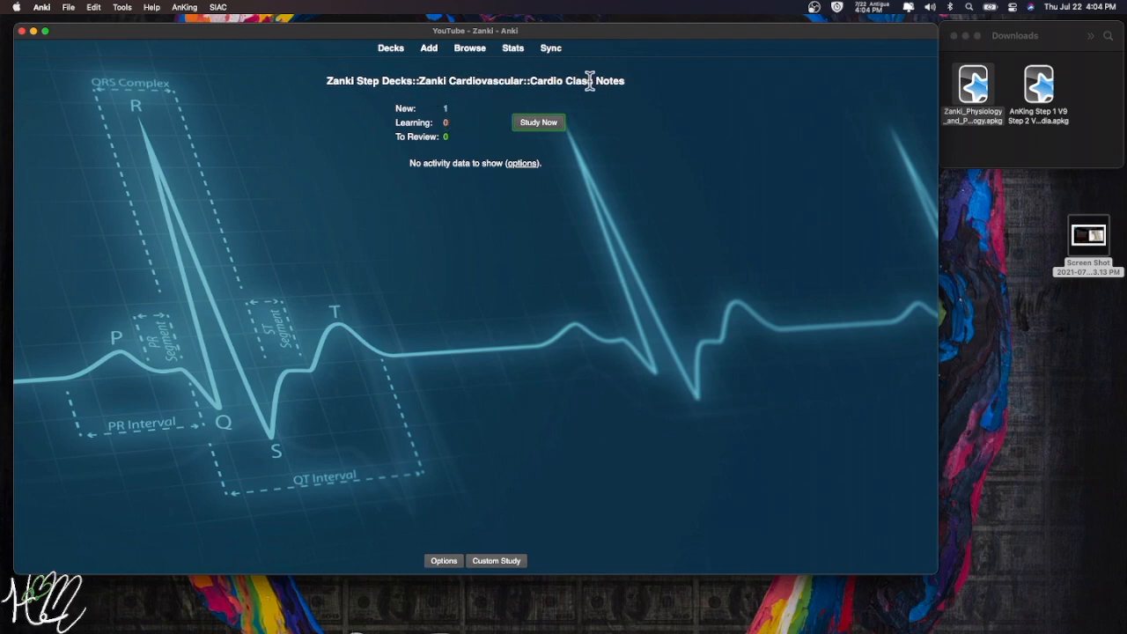
left_click(538, 122)
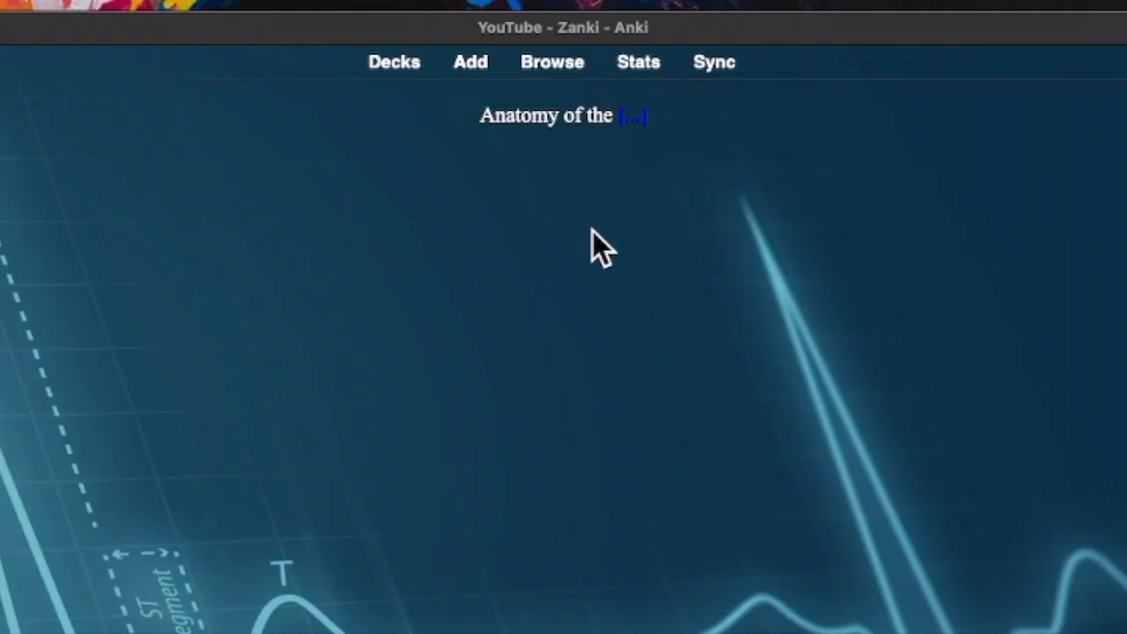
key("space")
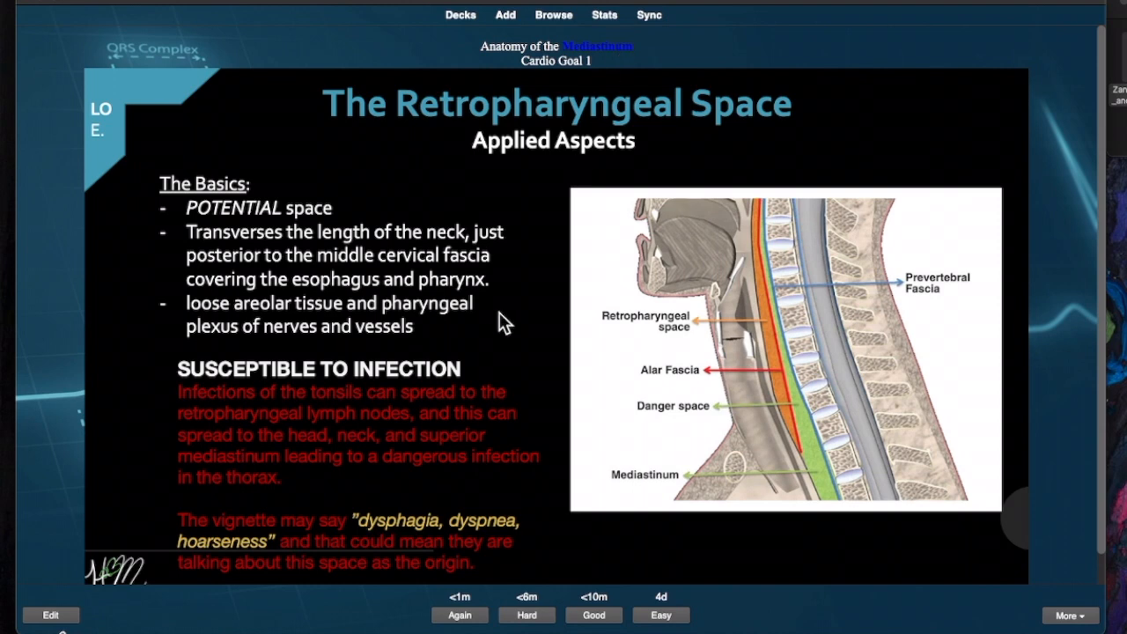
scroll(483, 295, "down", 1)
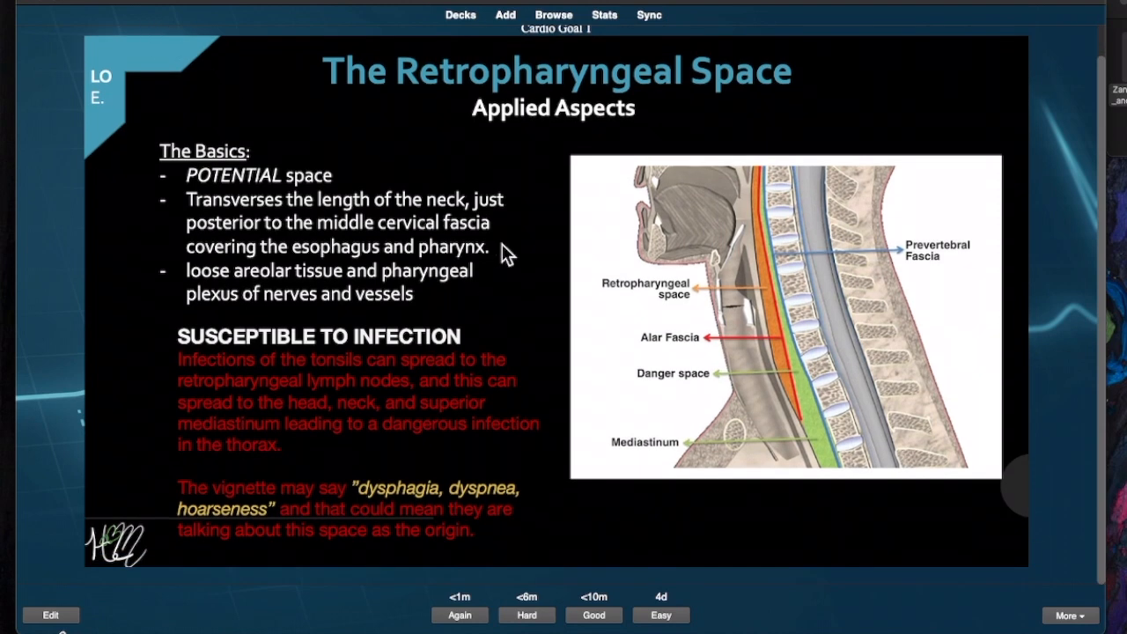
scroll(548, 244, "up", 1)
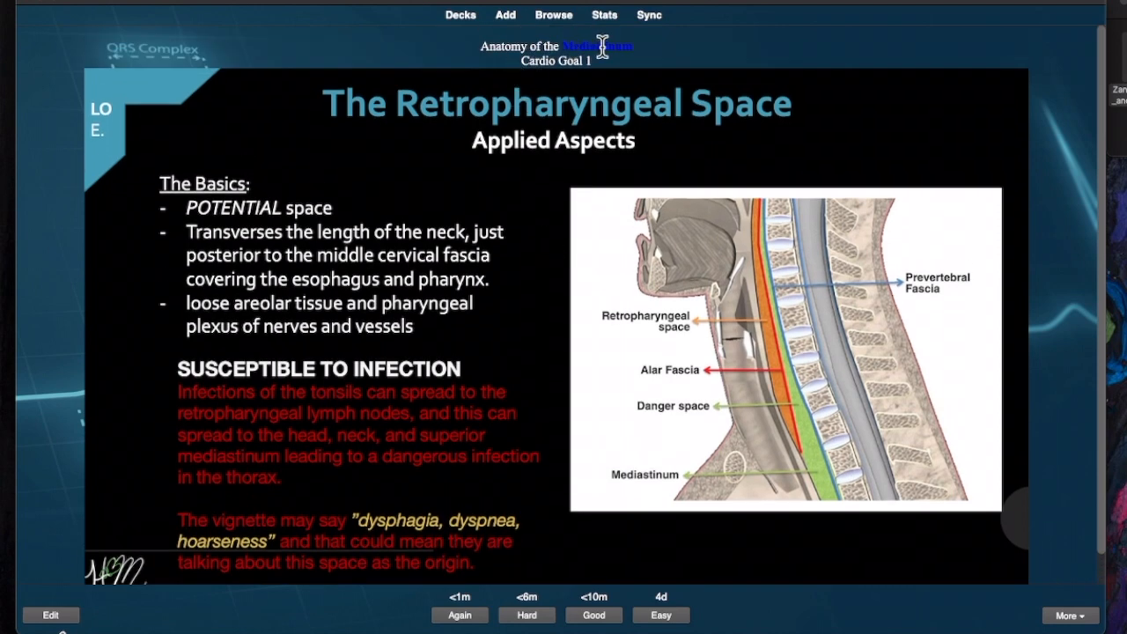
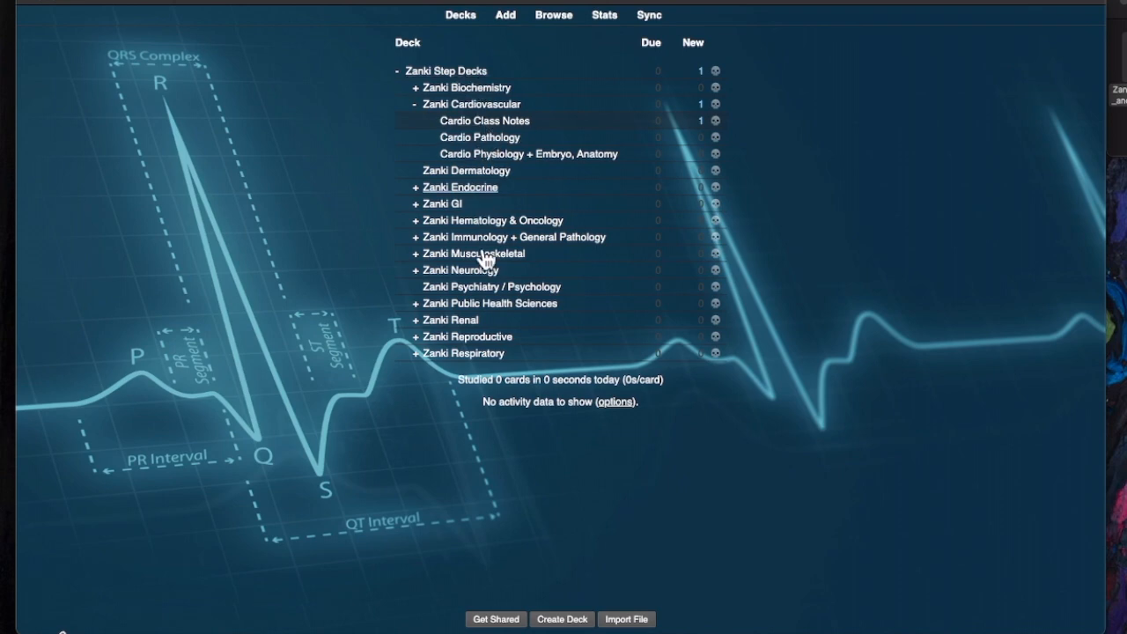
- Open the card browser listing the new Cardio Class Notes cloze card
left_click(552, 15)
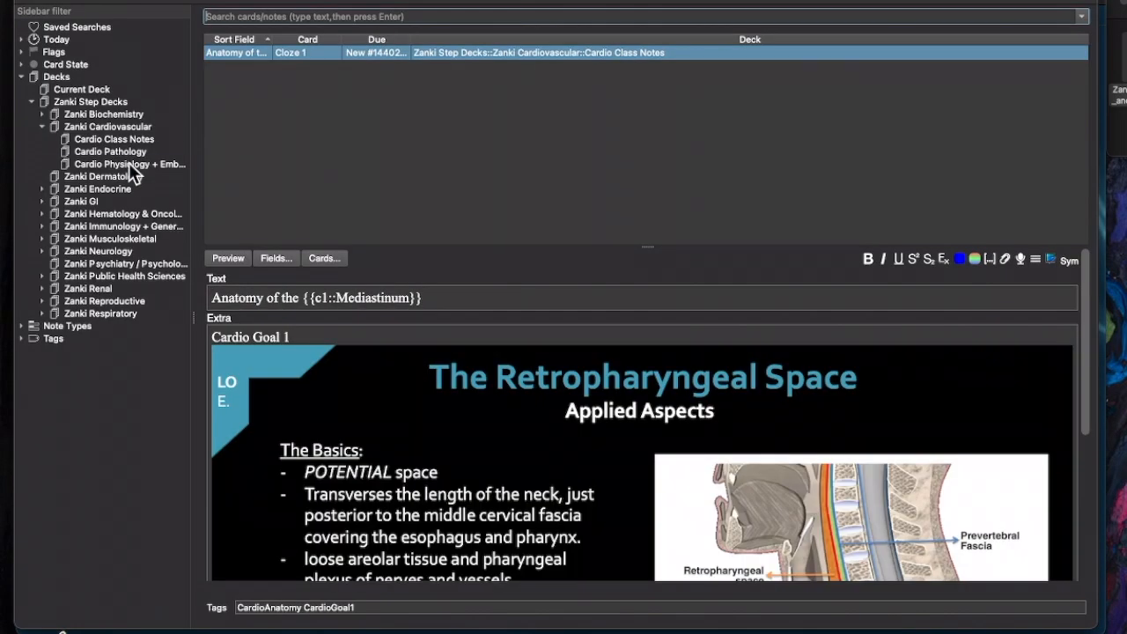
- List the Cardio Physiology + Embryo, Anatomy cards and unsuspend the Mobitz type II AV block card with Cmd+J
left_click(128, 163)
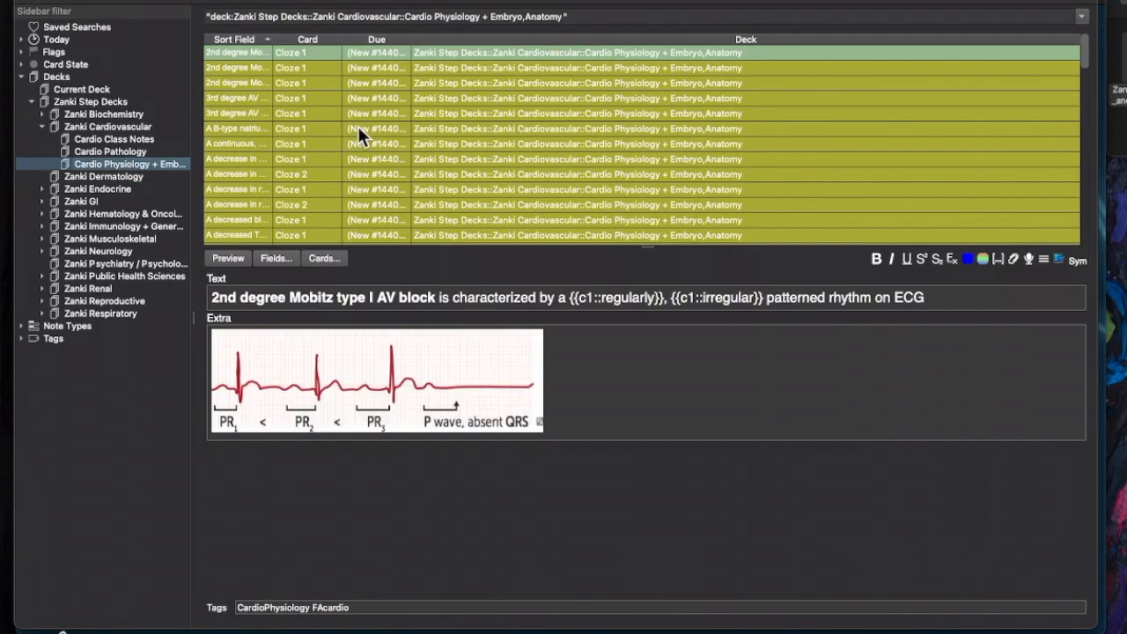
left_click(384, 82)
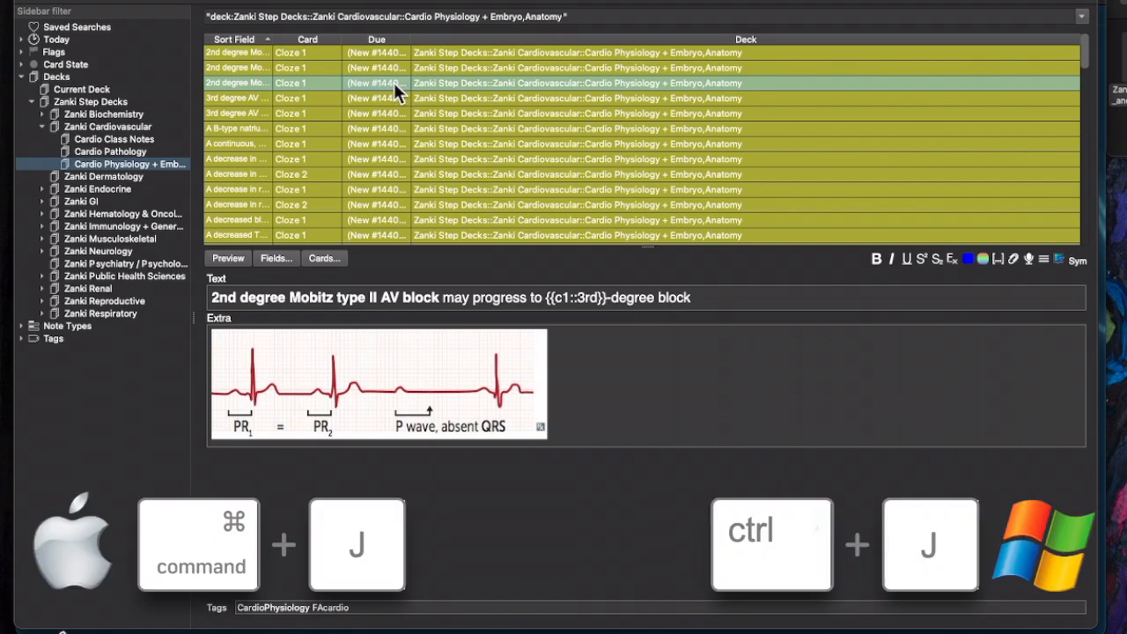
key("super+j")
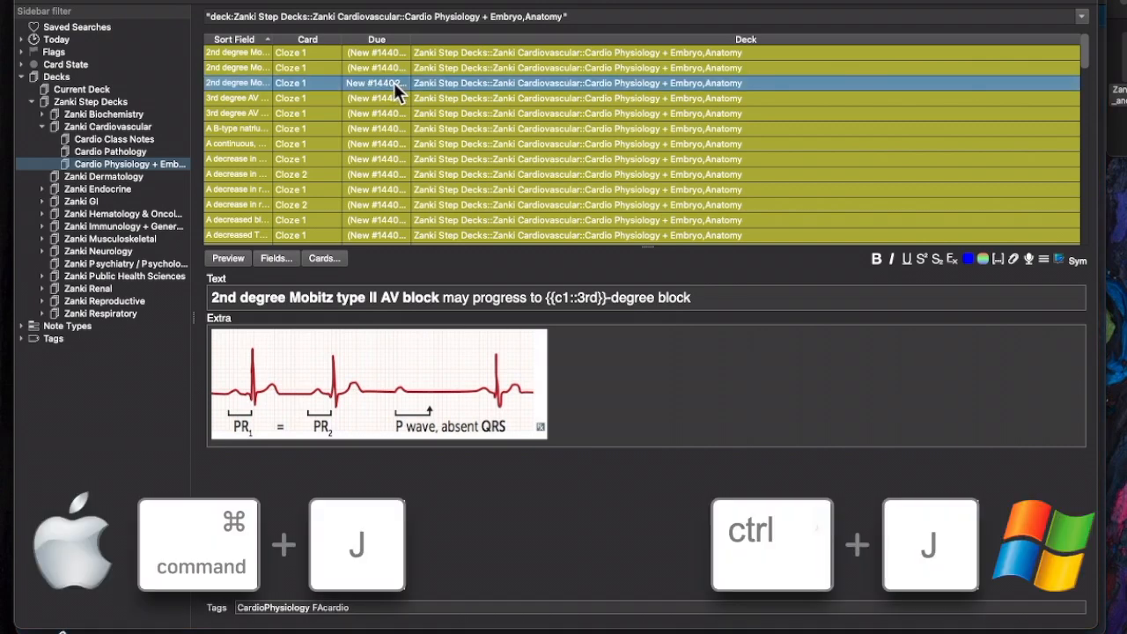
left_click(394, 93)
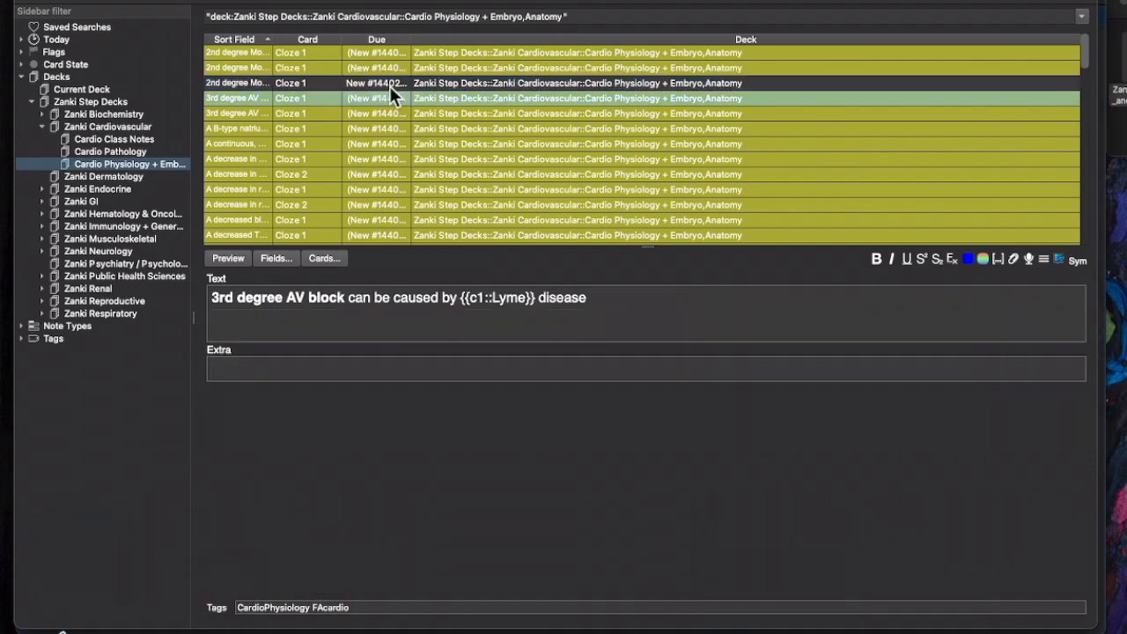
left_click(390, 82)
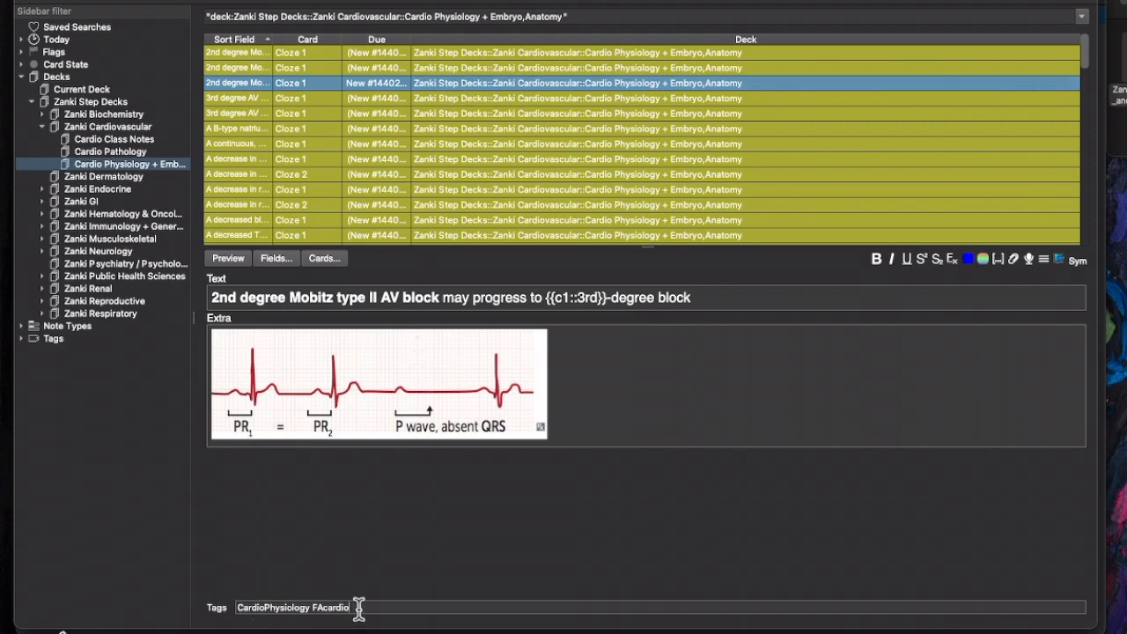
- Type CardioGoal1 into the Mobitz type II card's Tags field
left_click(458, 607)
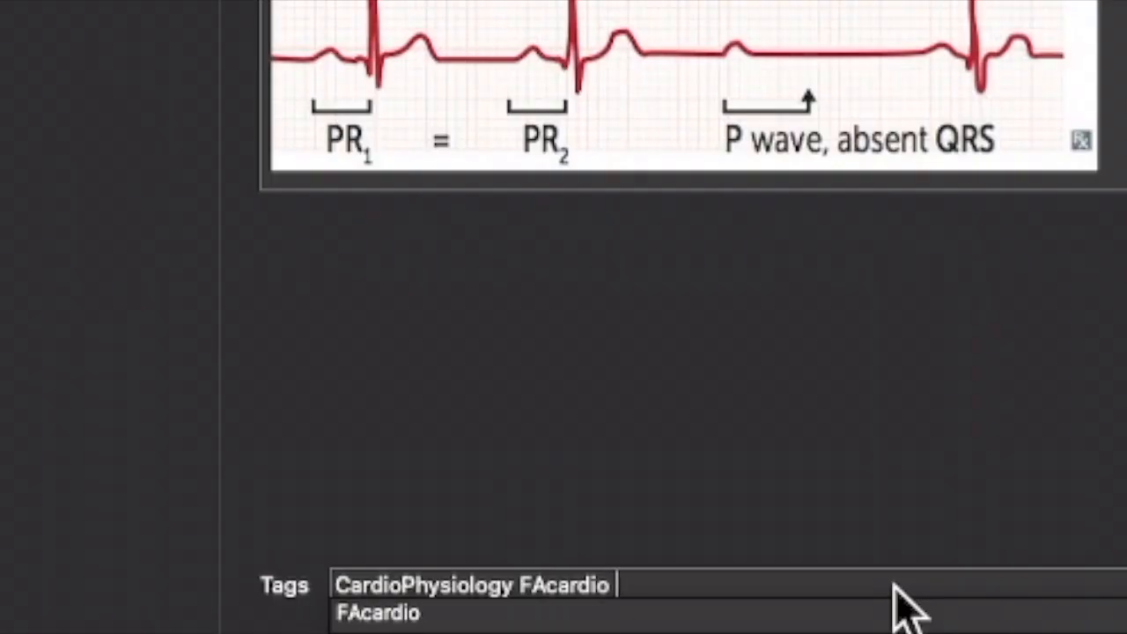
type("Cardio")
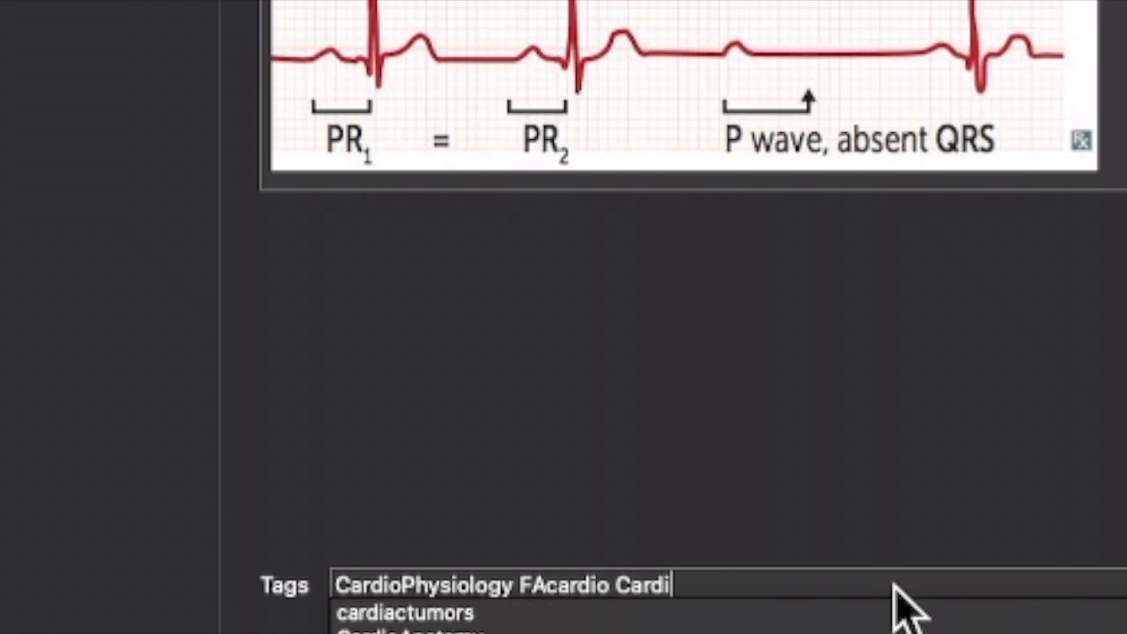
type("Goal")
left_click(398, 614)
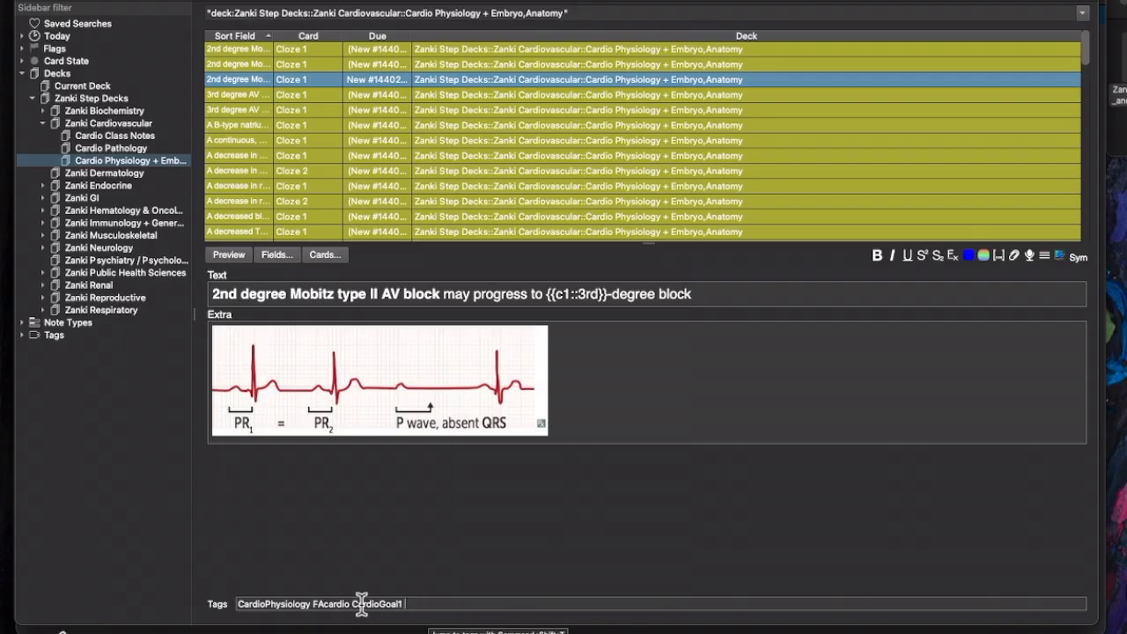
left_click_drag(403, 604, 231, 604)
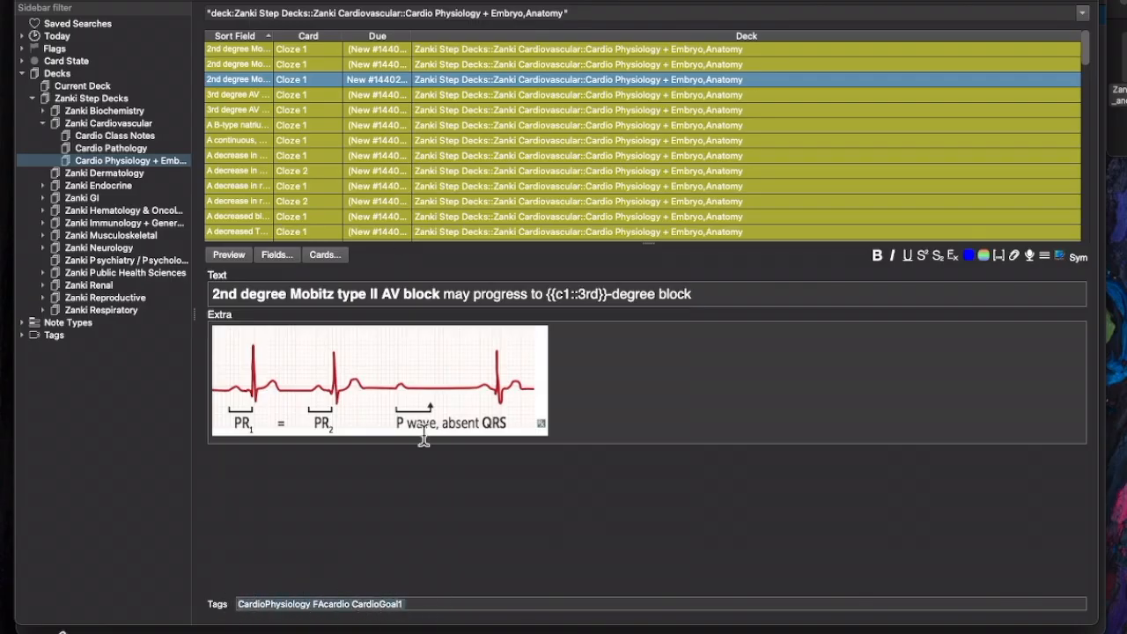
left_click(426, 604)
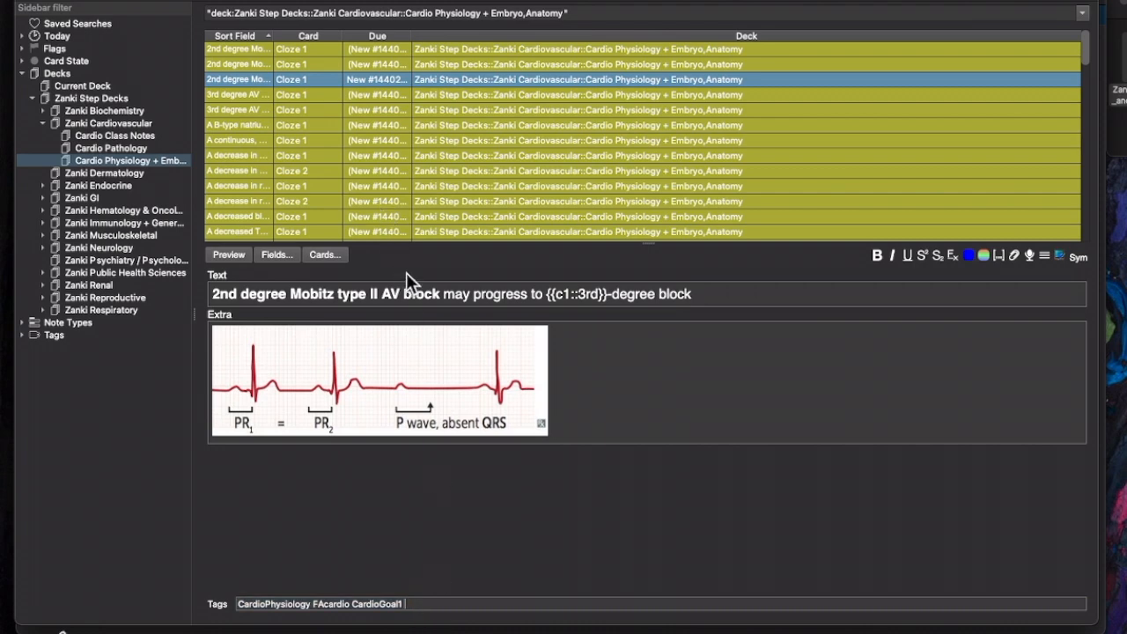
- Add the CardioGoal1 tag to the card through the Add Tags dialog (Shift+Cmd+A)
key("shift+super+a")
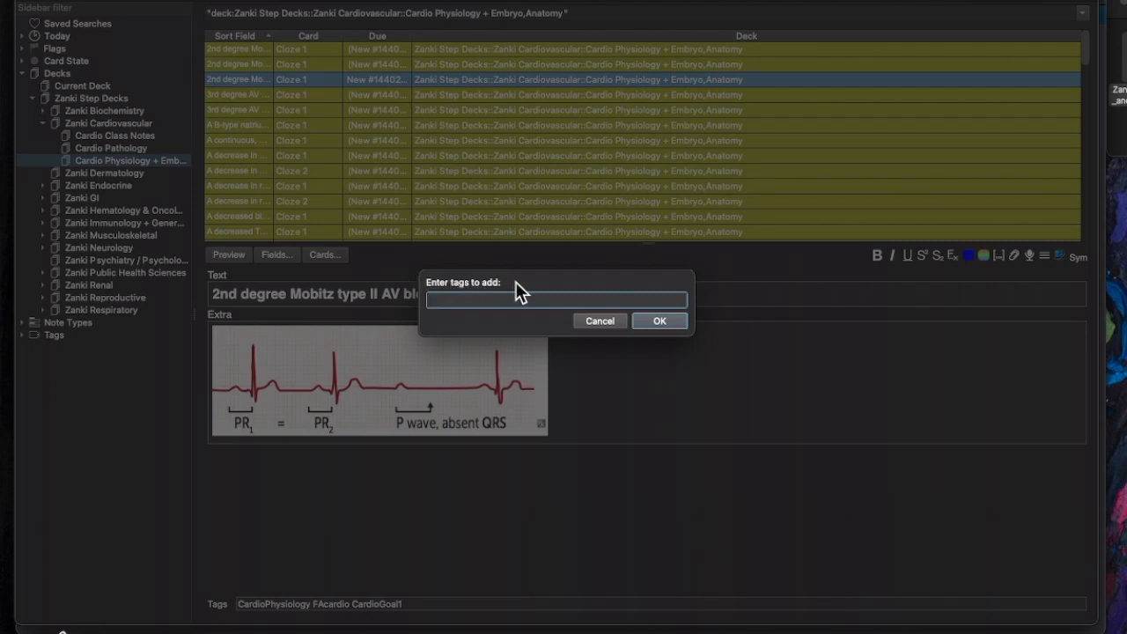
type("CardioGoal1")
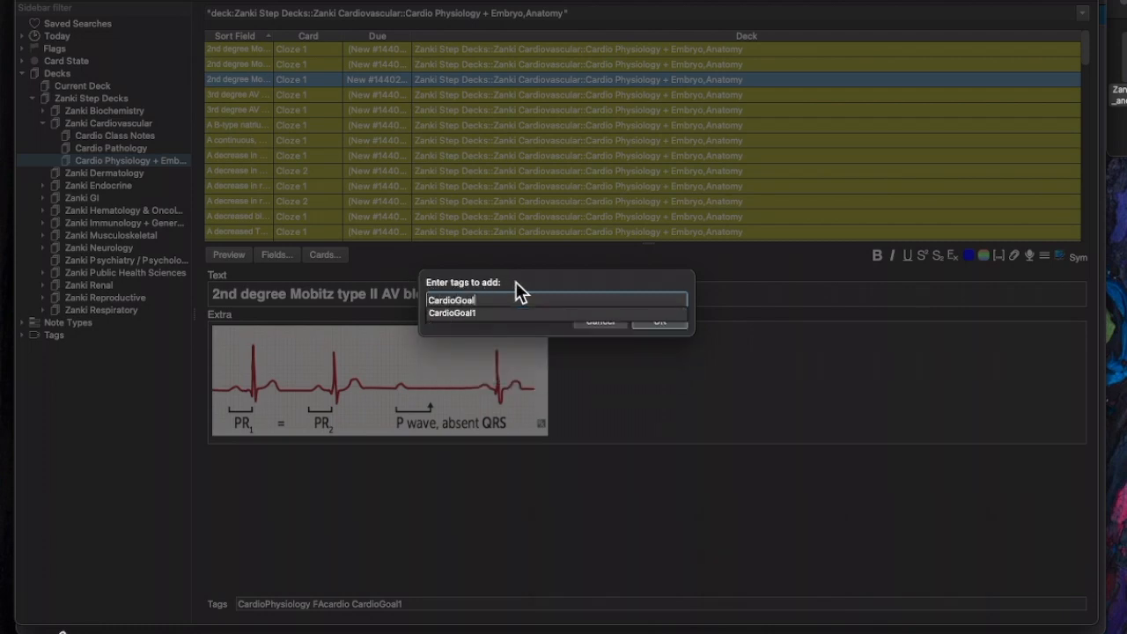
left_click(456, 313)
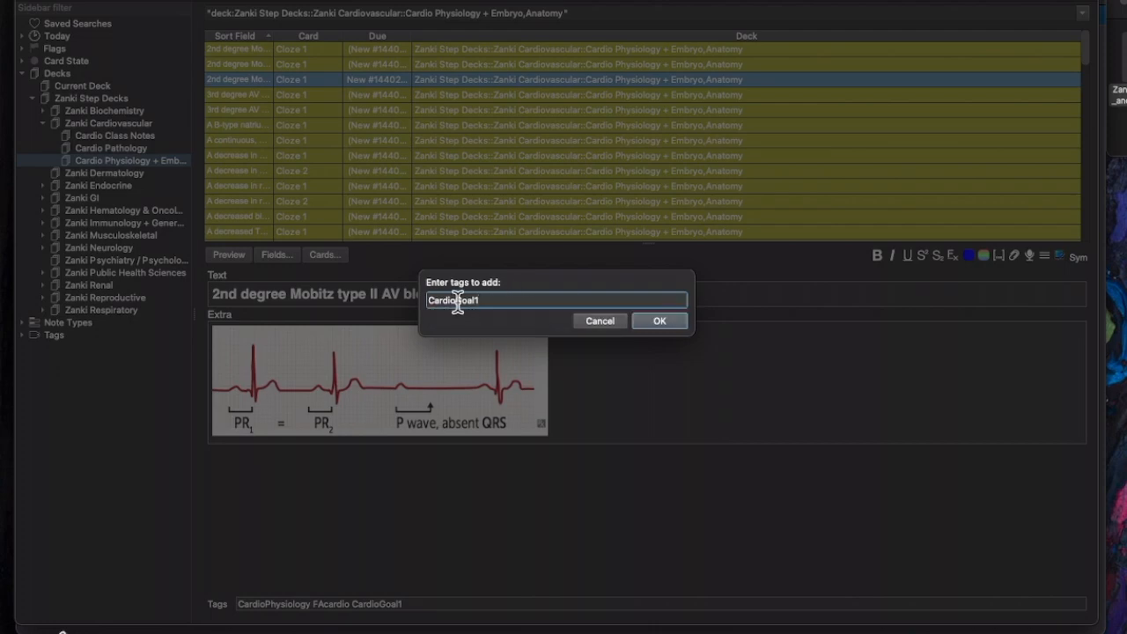
left_click(659, 323)
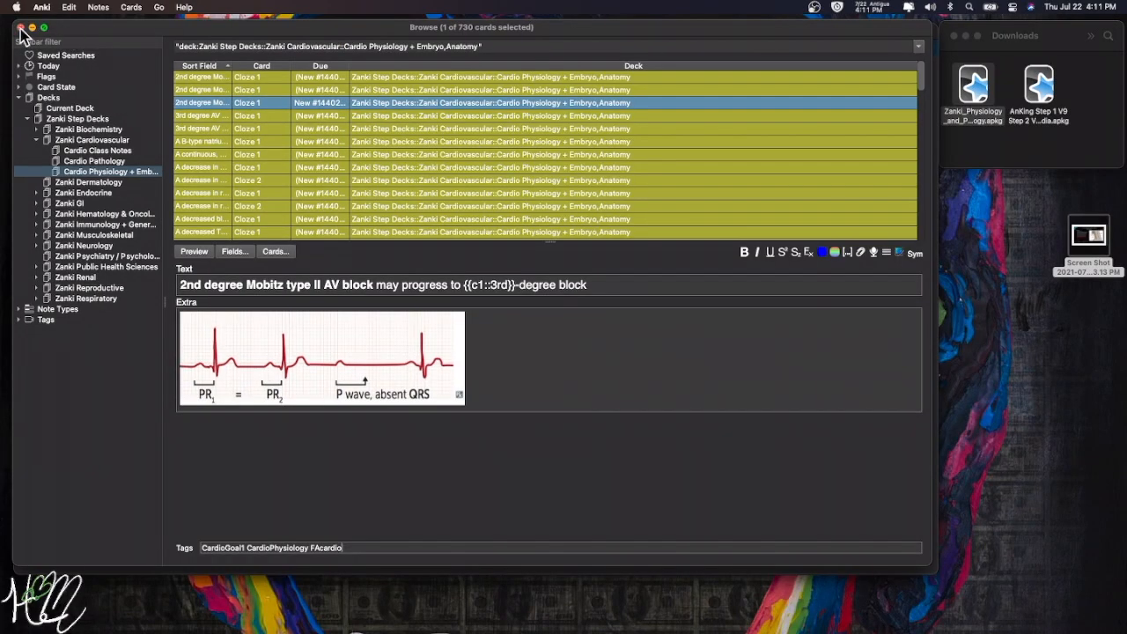
- Close the card browser and nudge the main Anki window into place
left_click(21, 28)
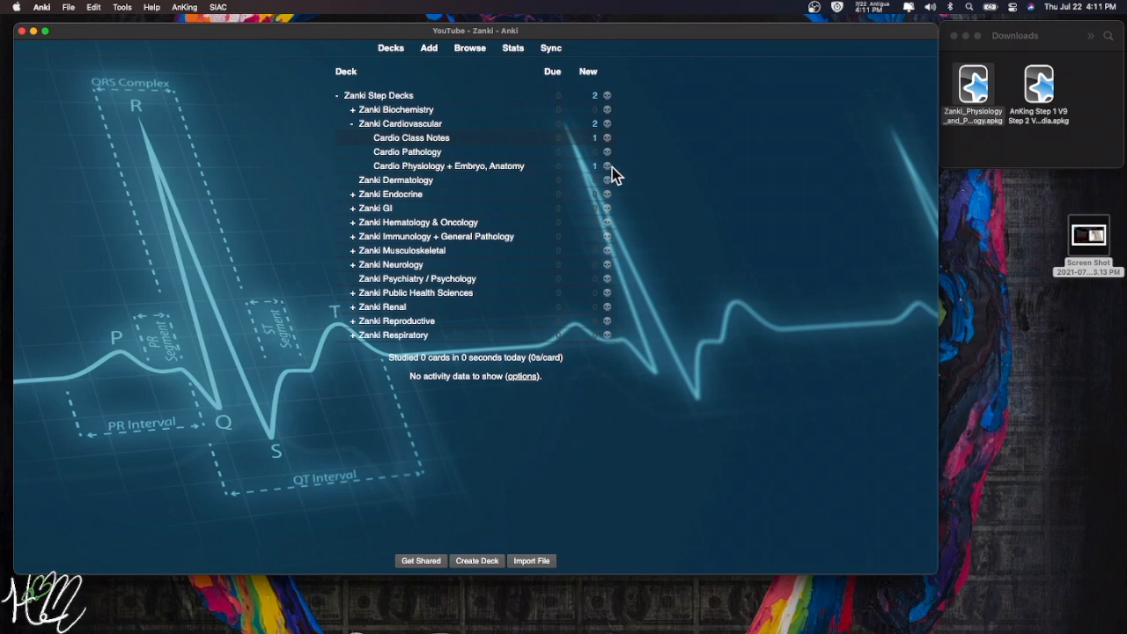
left_click_drag(171, 30, 172, 28)
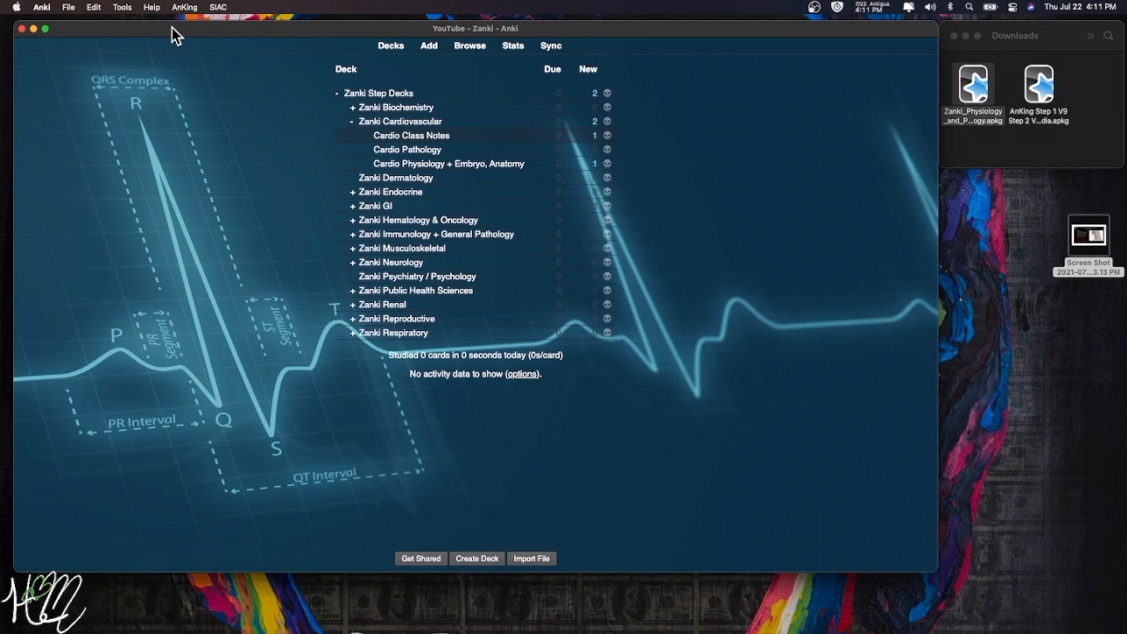
- Create a new filtered deck from Tools and name it Cardio Goal 1
left_click(122, 9)
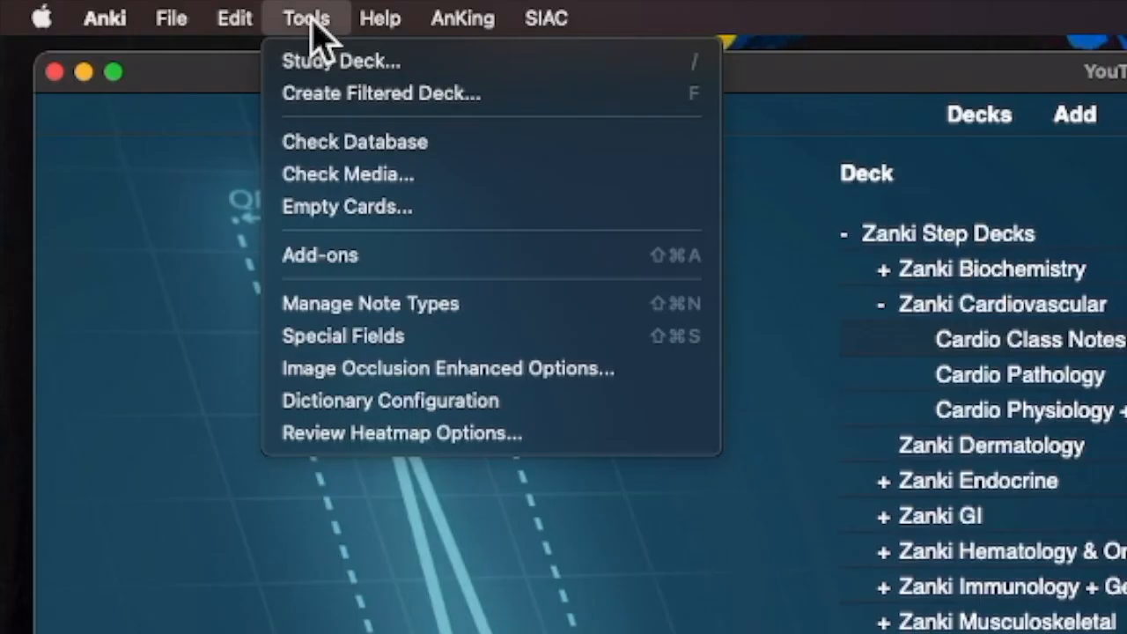
left_click(326, 95)
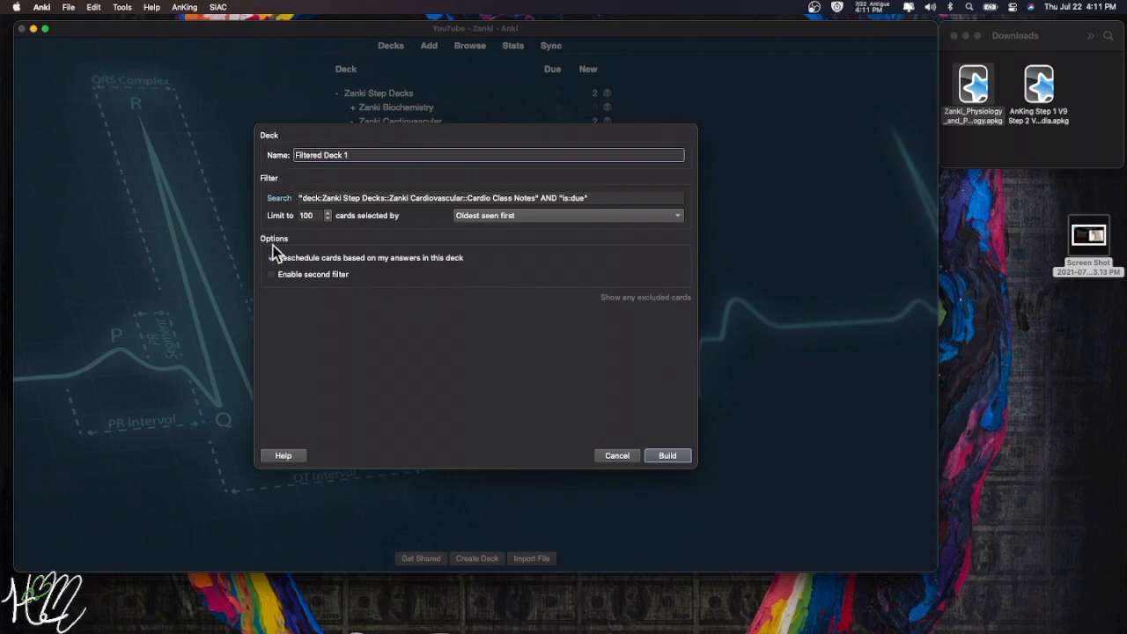
left_click_drag(365, 156, 266, 155)
type("ardio Goal 1")
- Set the filter search to "tag:CardioGoal1" and preview its matching cards
left_click_drag(299, 198, 613, 197)
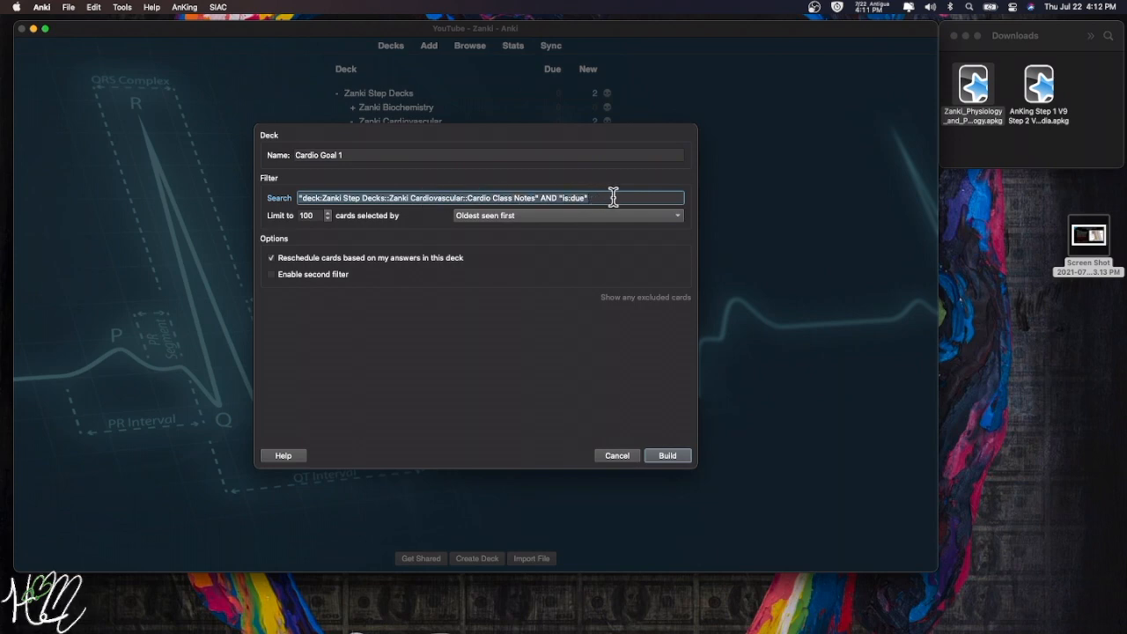
type("\"tag:")
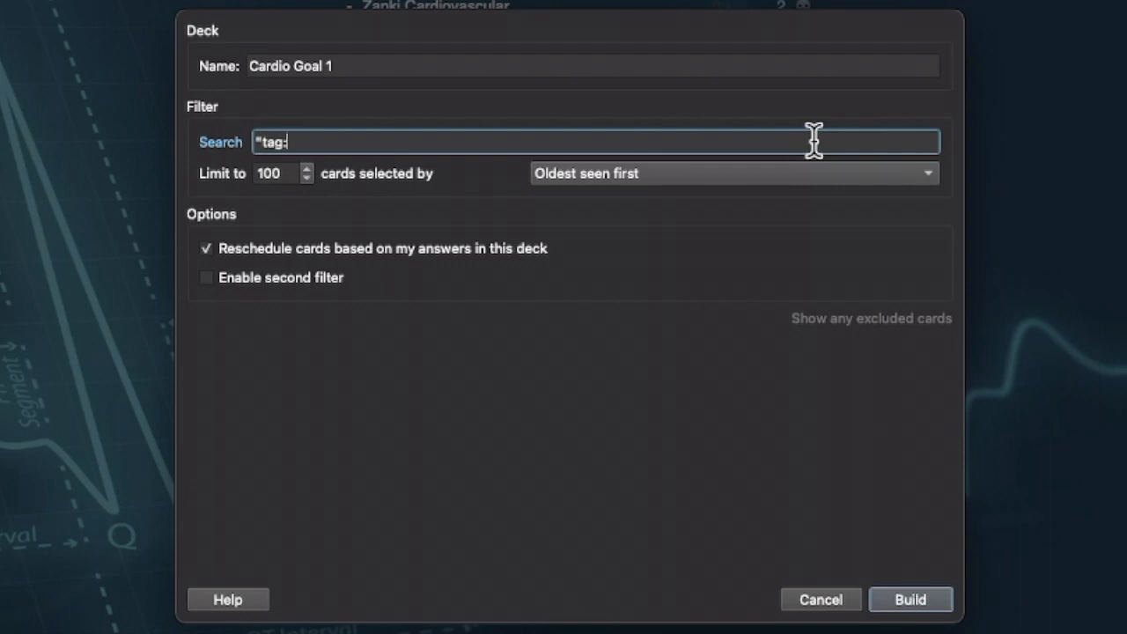
type("CardioGoal1\"")
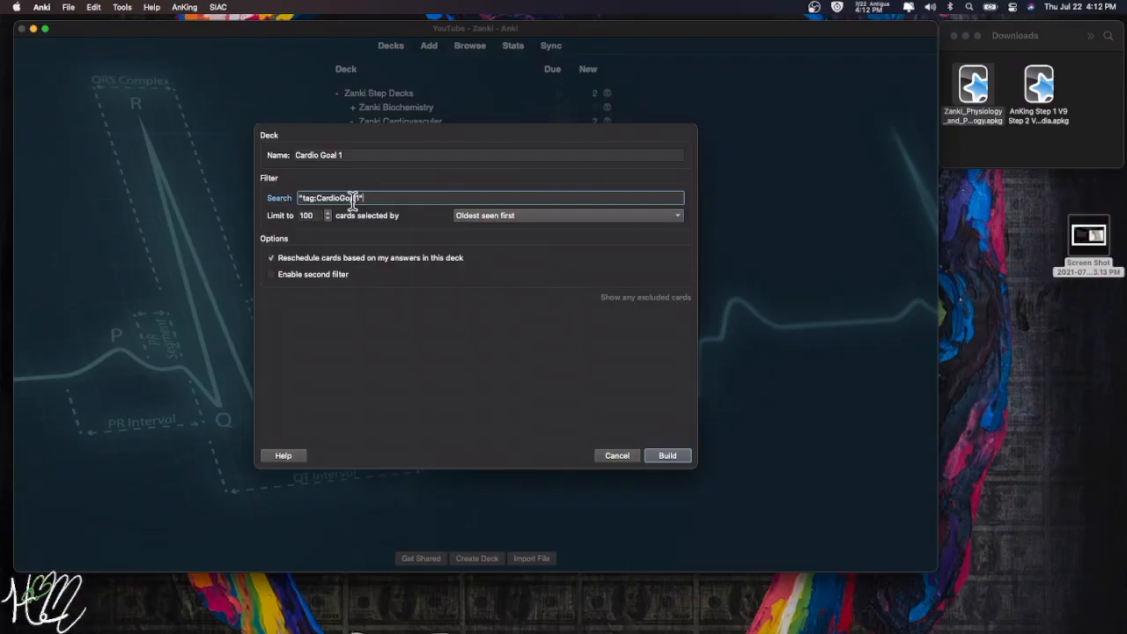
left_click(279, 199)
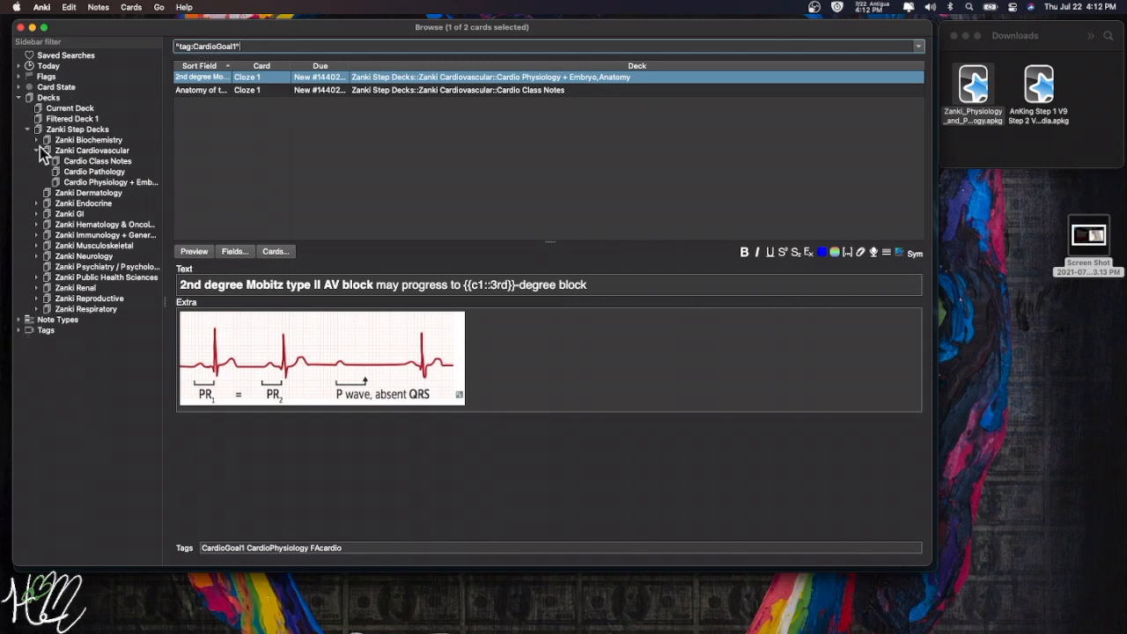
- Show only the cards tagged CardioGoal1 from the browser's tag list
double_click(25, 332)
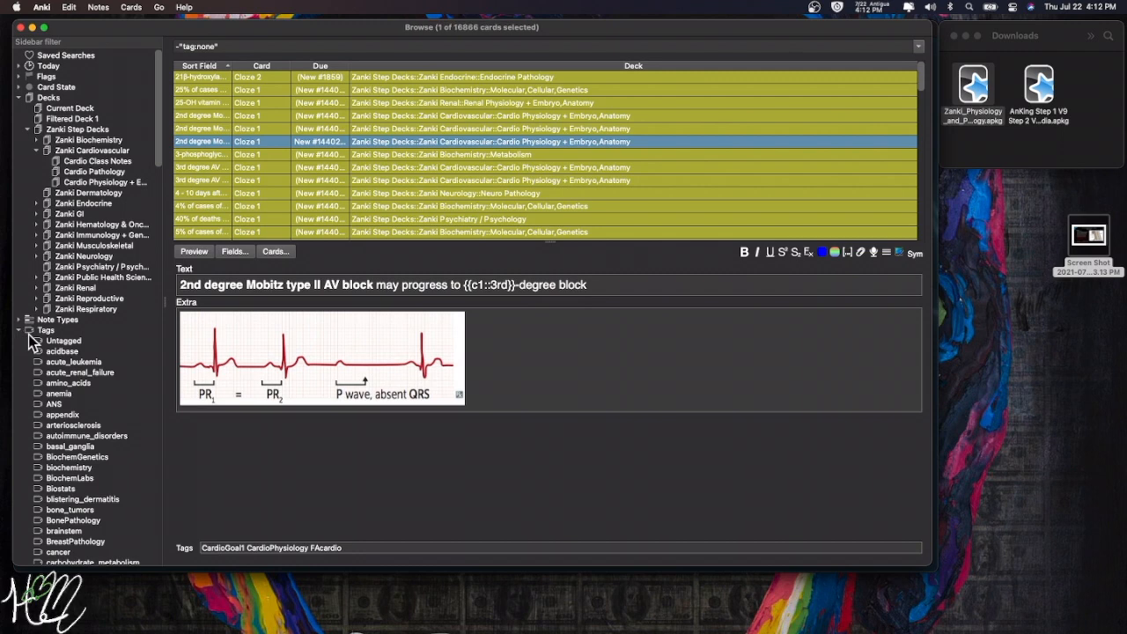
scroll(58, 376, "down", 10)
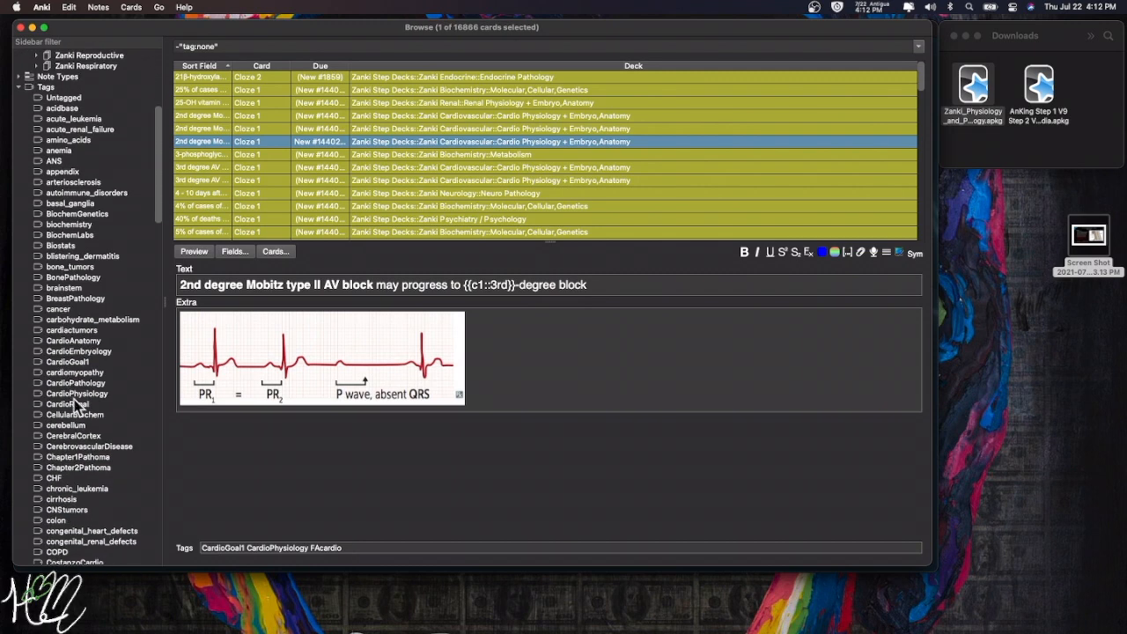
scroll(69, 391, "up", 1)
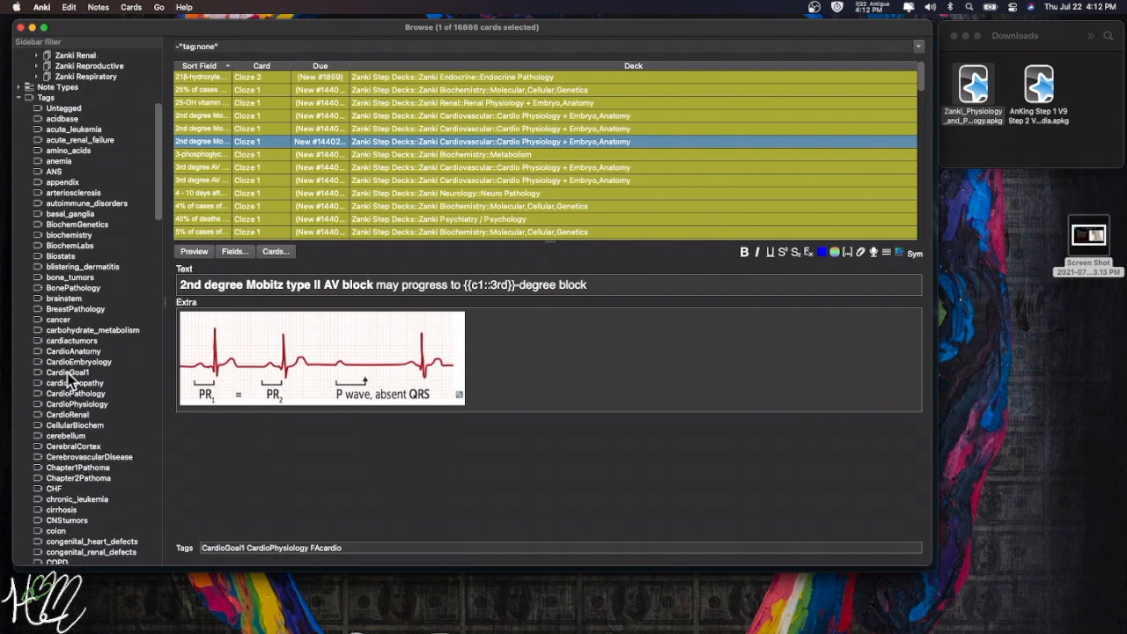
left_click(67, 372)
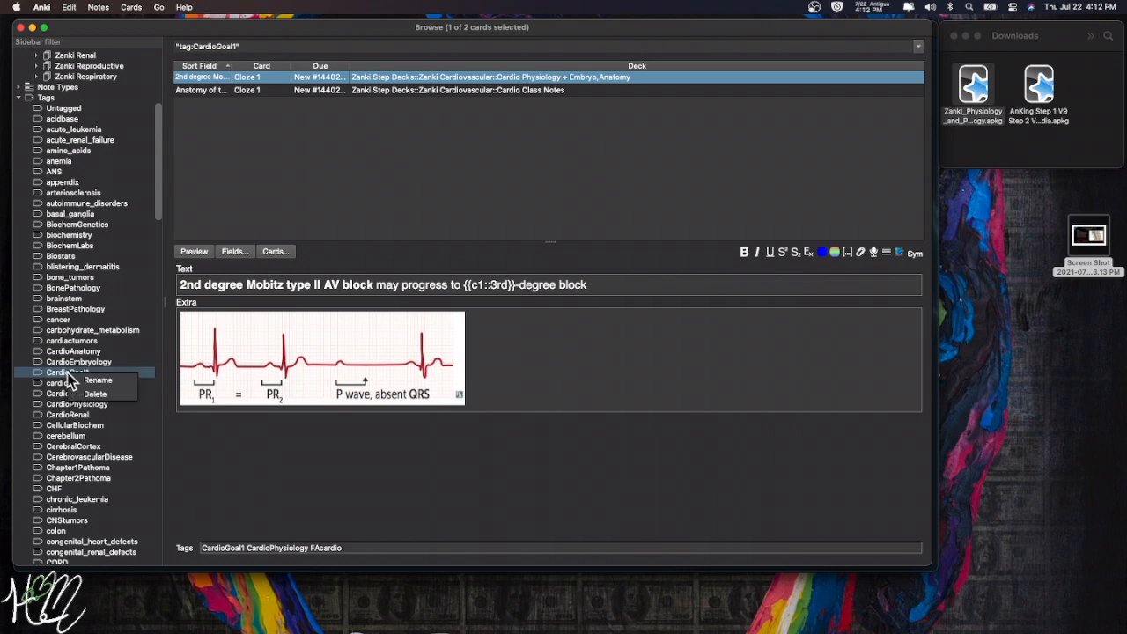
- Copy the CardioGoal1 tag text and close the browser
left_click_drag(246, 543, 203, 543)
right_click(218, 545)
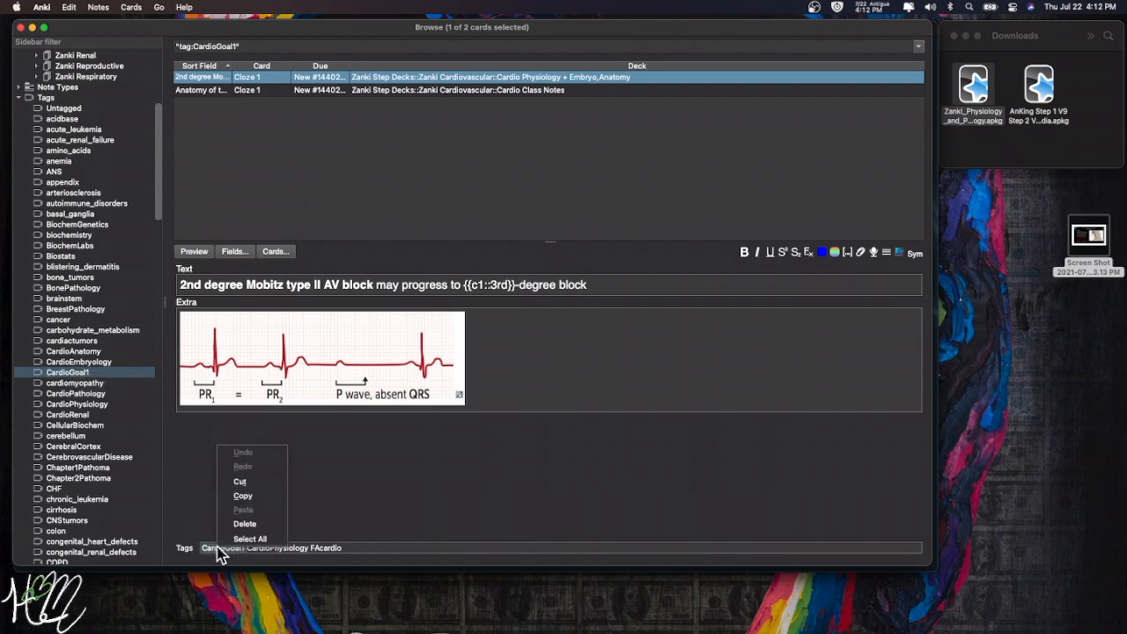
left_click(243, 496)
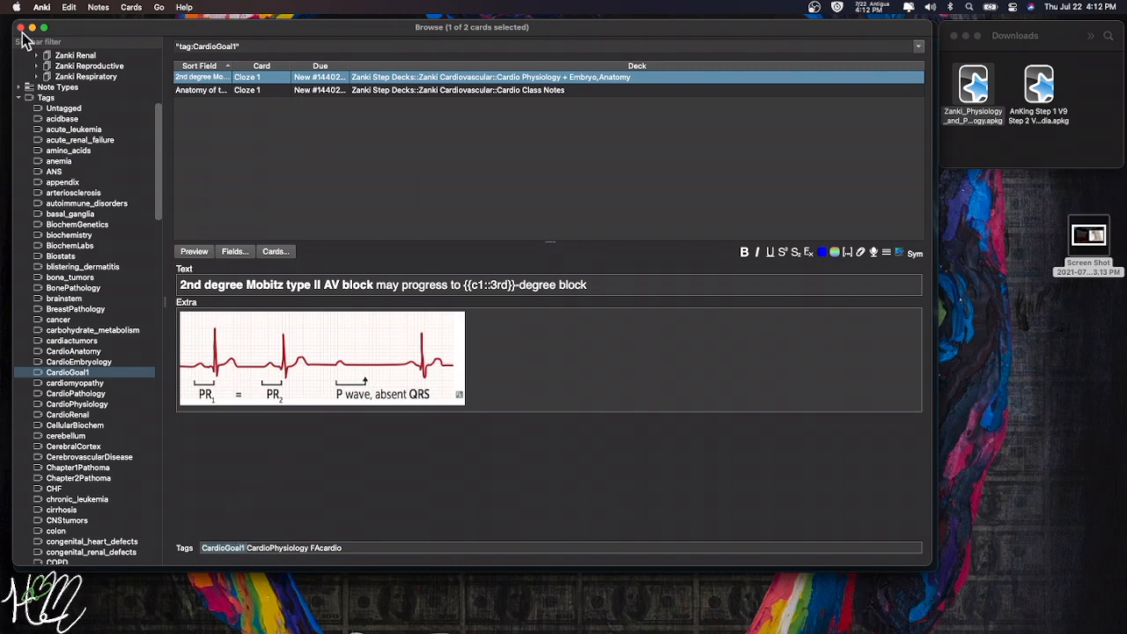
left_click(21, 28)
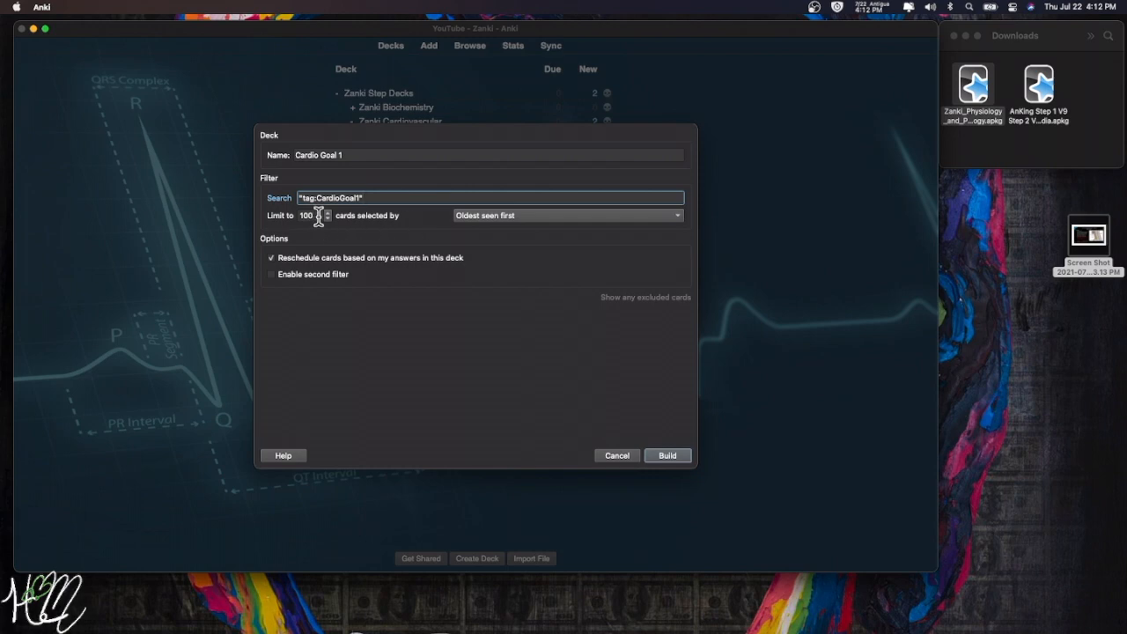
- Change 'Limit to' from 100 to 200, enabling then disabling the second filter
left_click(319, 218)
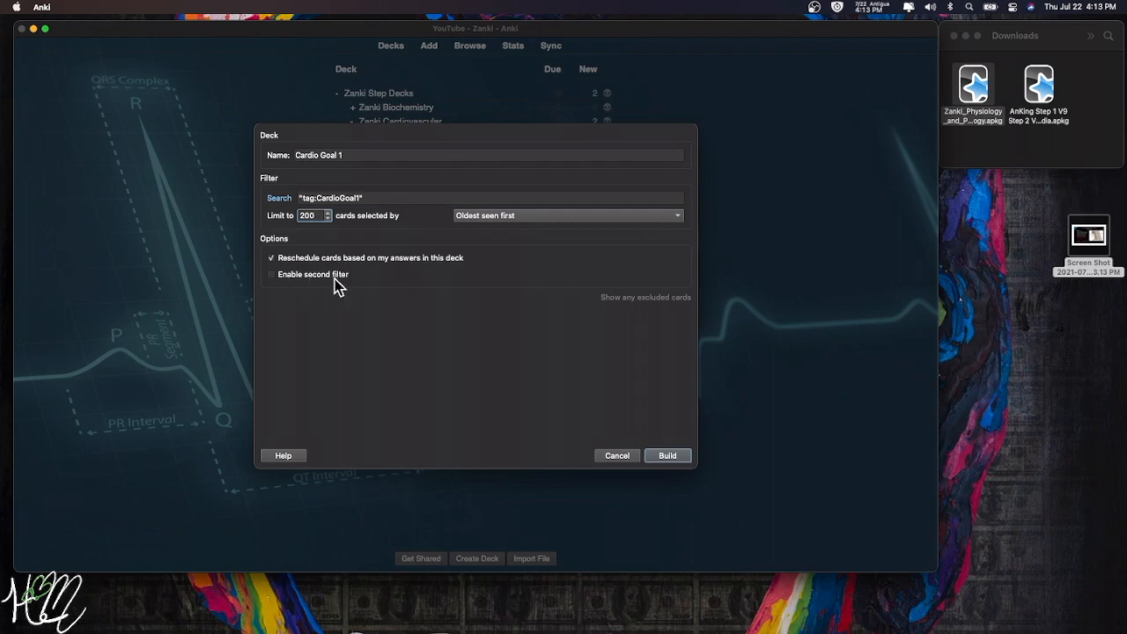
left_click(272, 277)
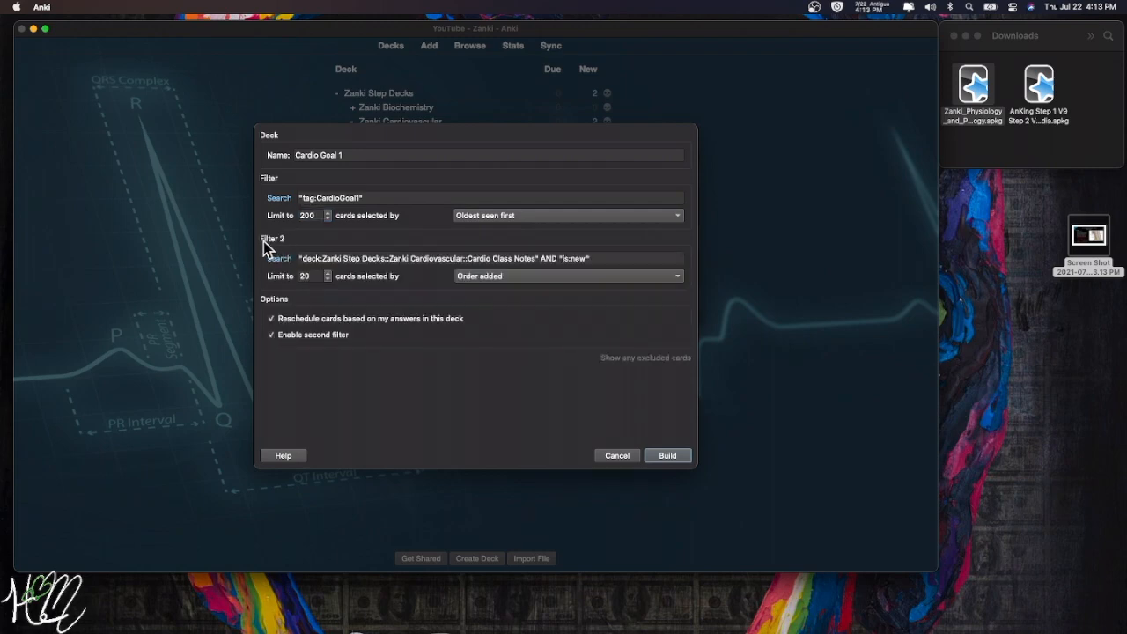
left_click_drag(297, 258, 471, 257)
left_click(474, 258)
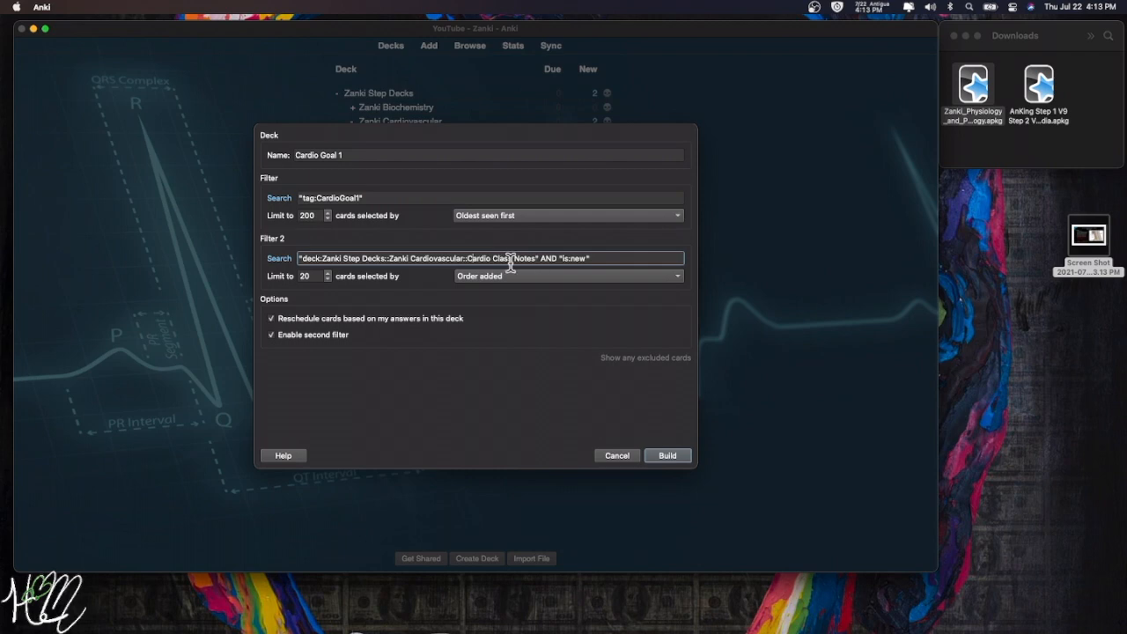
left_click(270, 336)
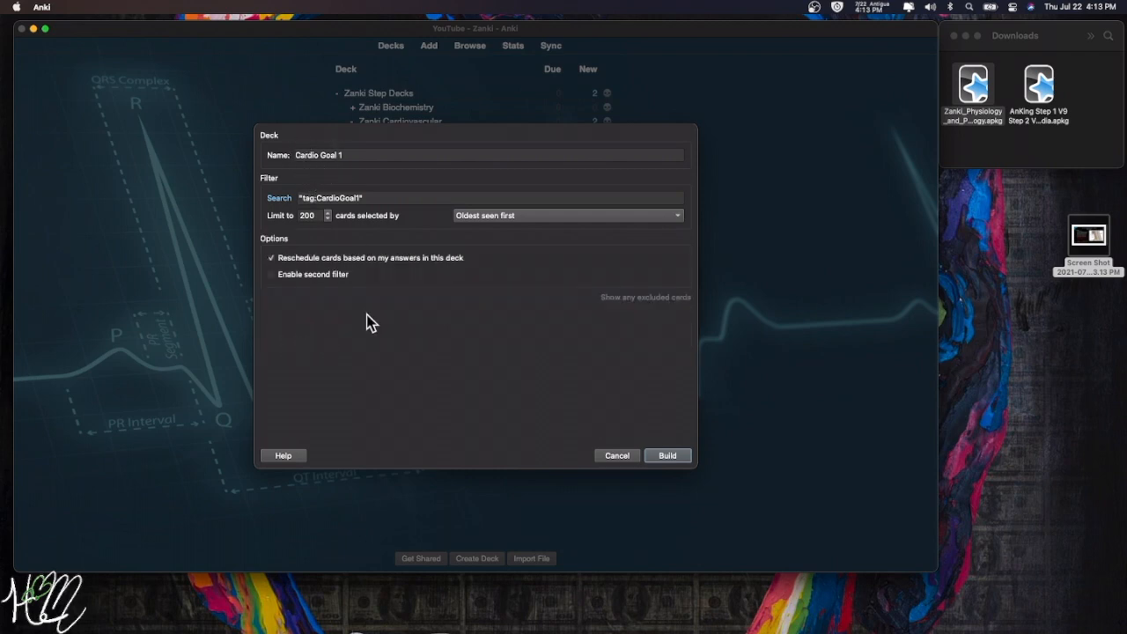
- Choose Random as the card selection order and build the Cardio Goal 1 deck
left_click(528, 216)
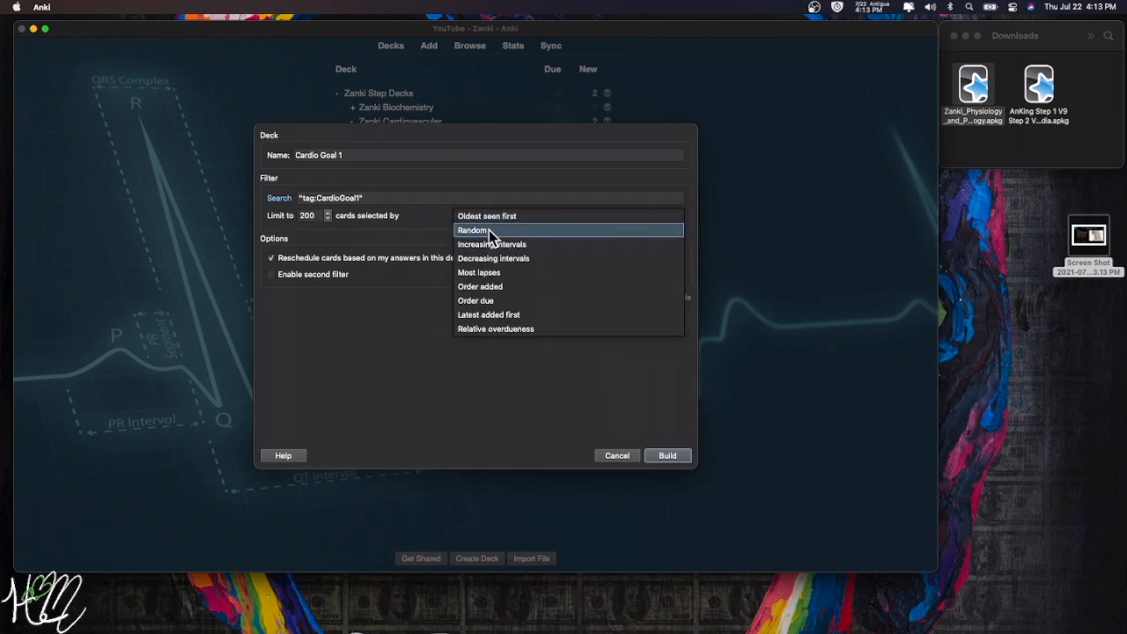
left_click(487, 230)
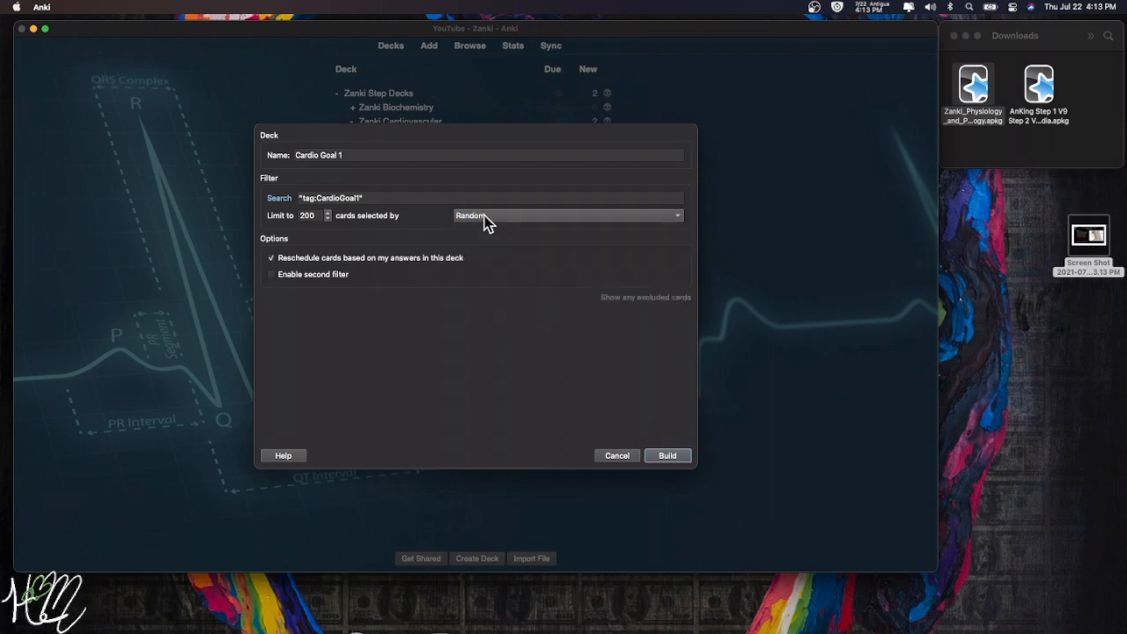
left_click(499, 221)
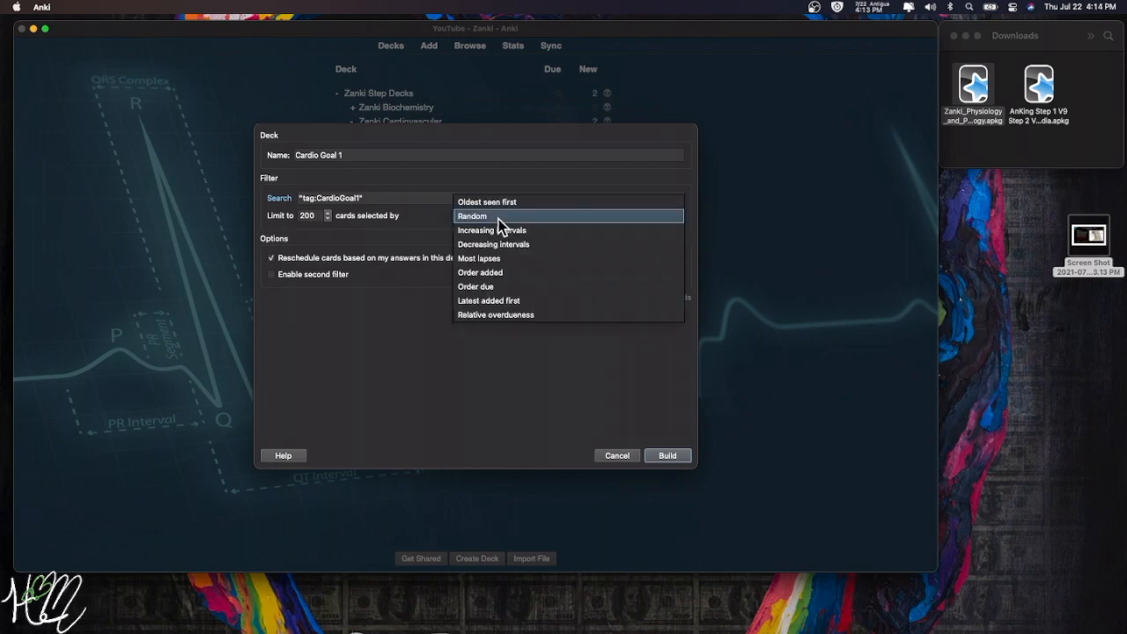
left_click(425, 219)
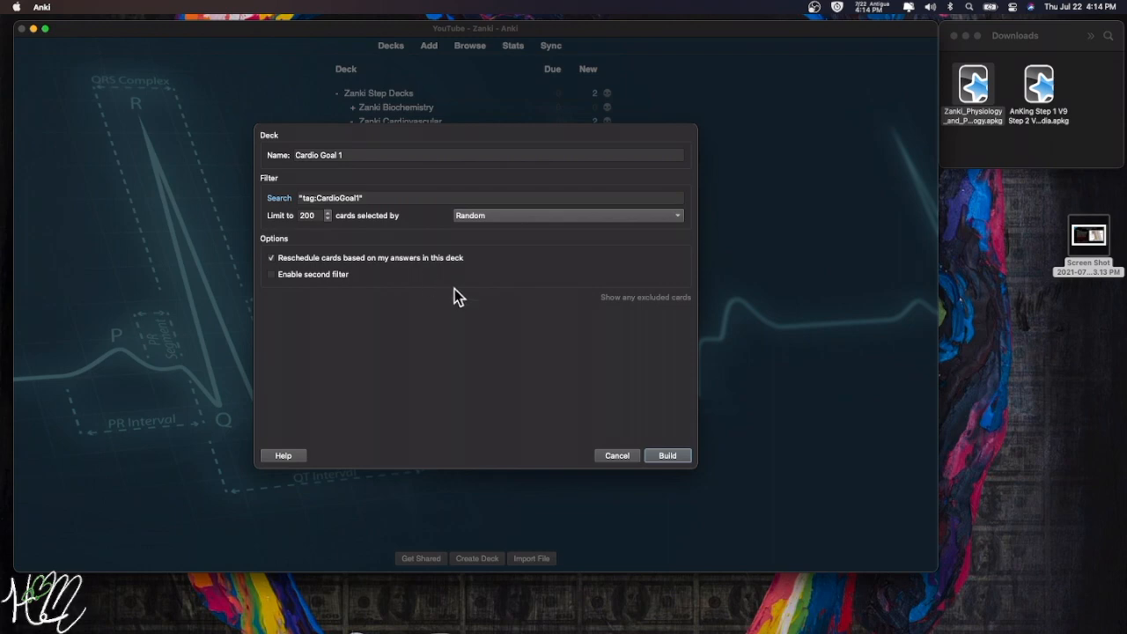
left_click(667, 455)
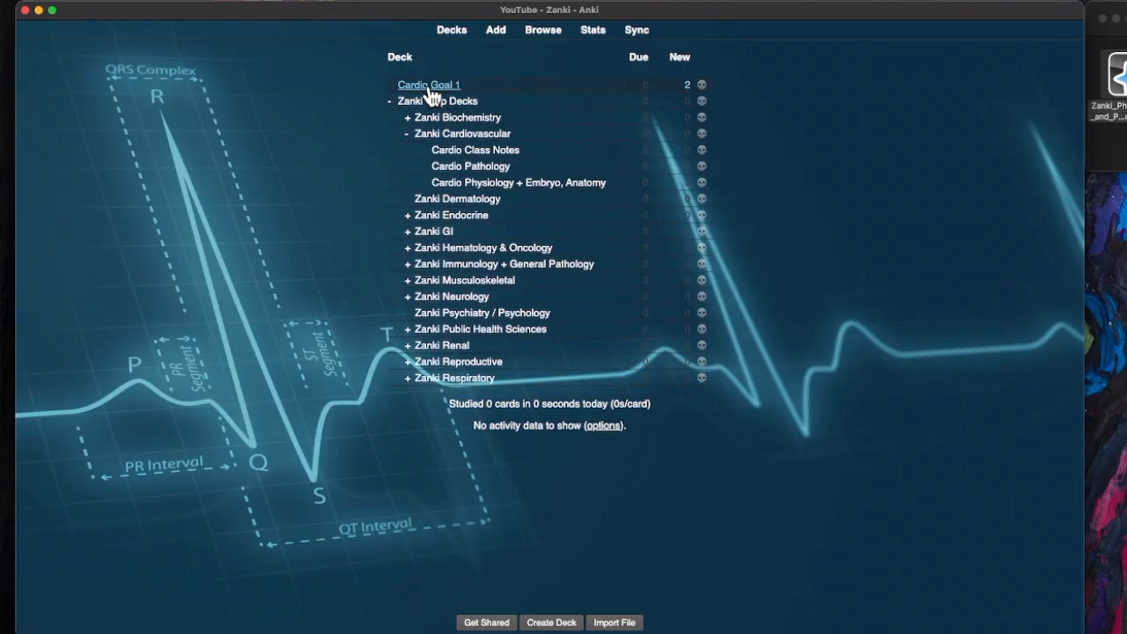
- Study the mediastinum and AV block cards in Cardio Goal 1, rating both Good
left_click(379, 100)
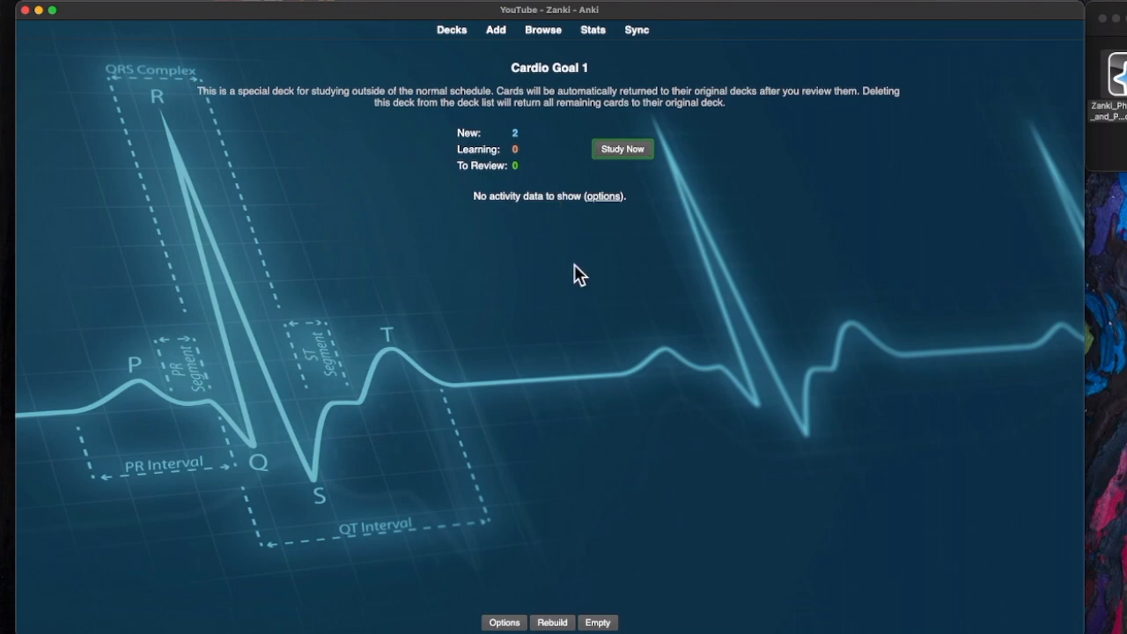
left_click(629, 149)
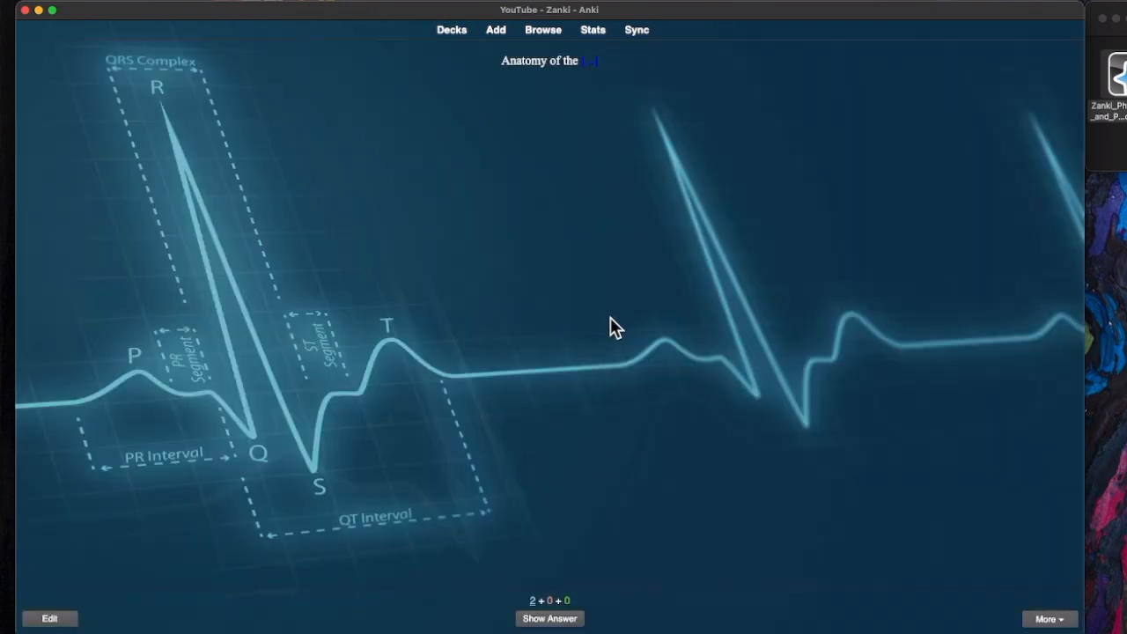
left_click(548, 618)
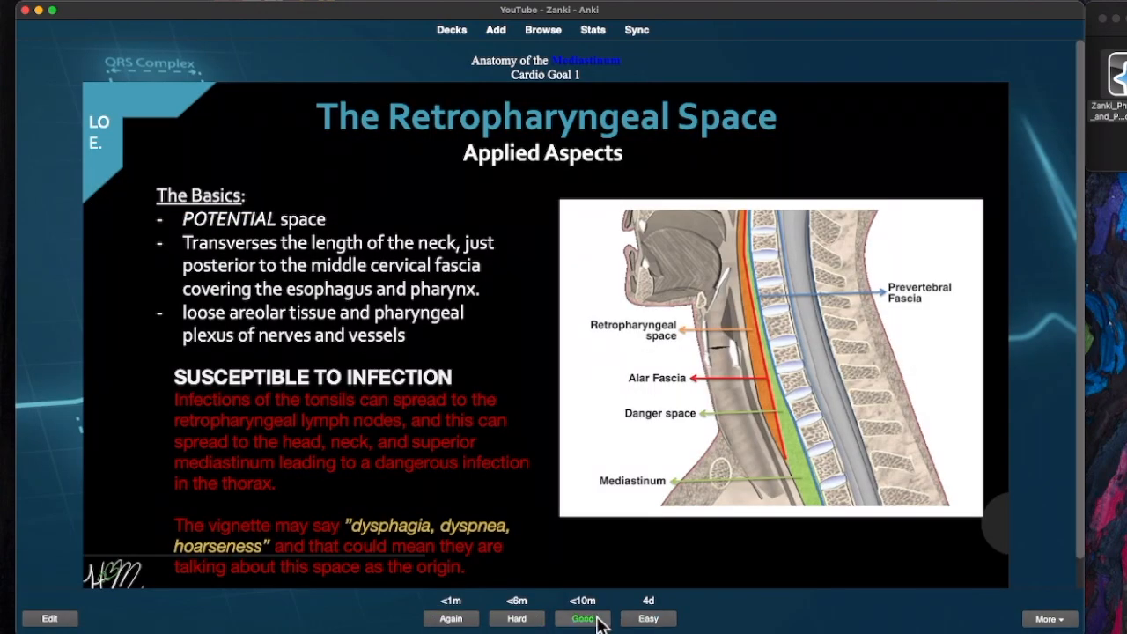
left_click(584, 618)
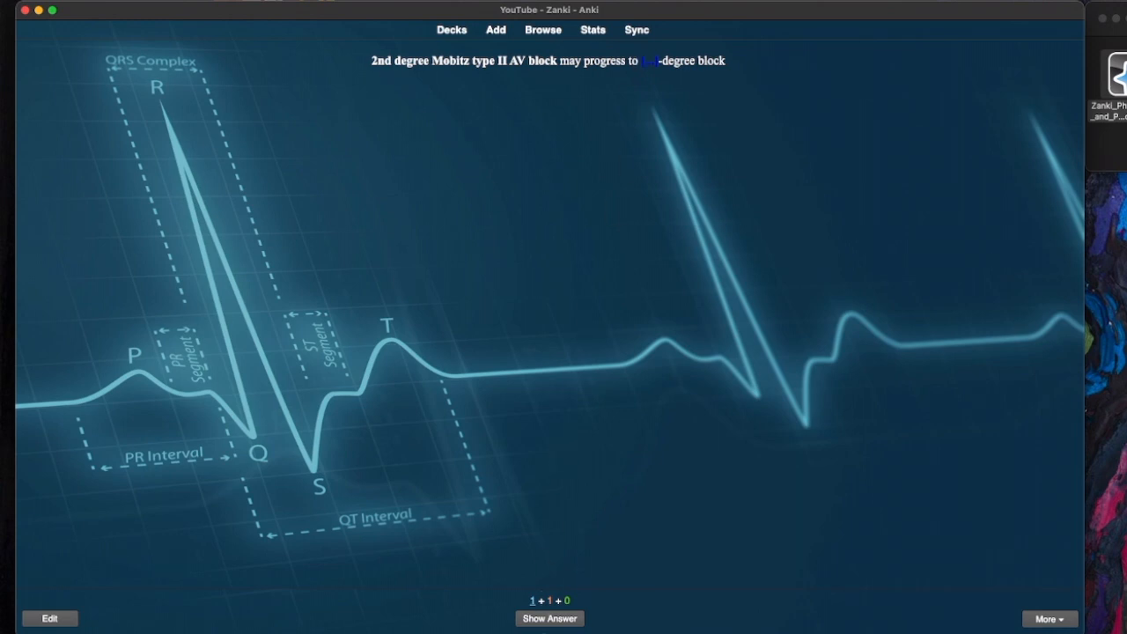
left_click(548, 616)
left_click(588, 618)
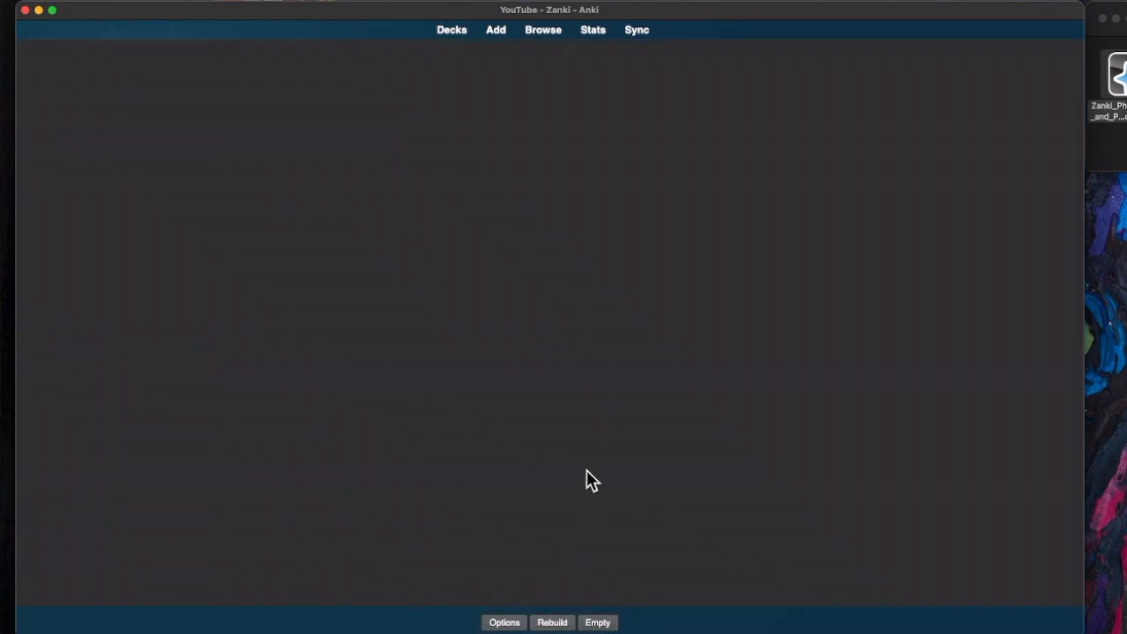
left_click_drag(399, 70, 712, 78)
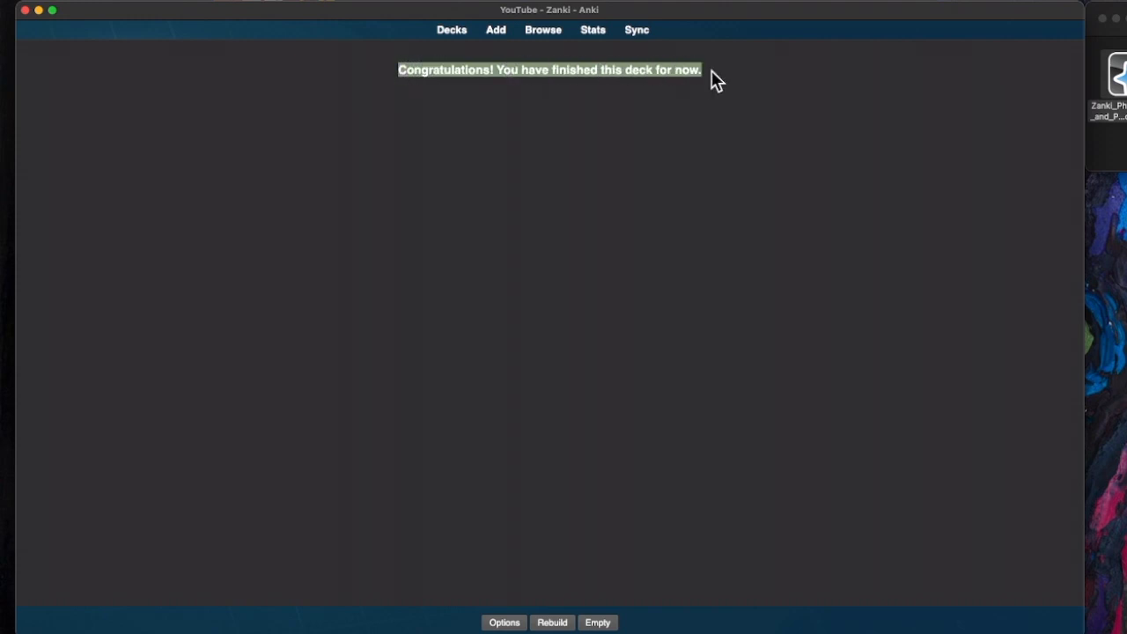
- Return to the deck list and open the gear menu for Cardio Goal 1
left_click(448, 37)
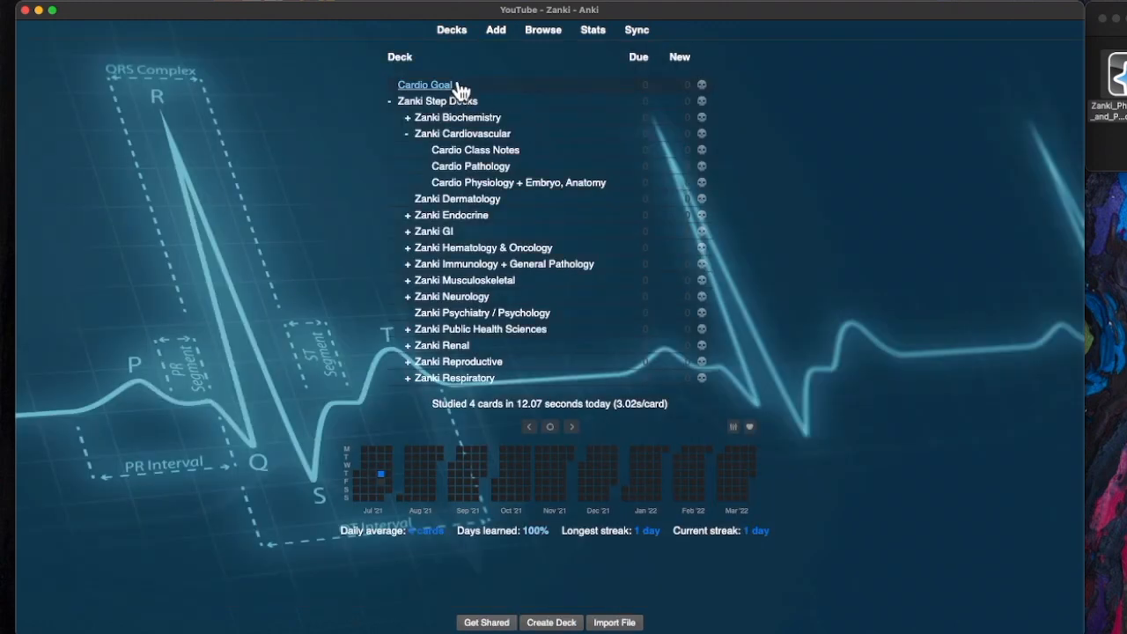
left_click(702, 86)
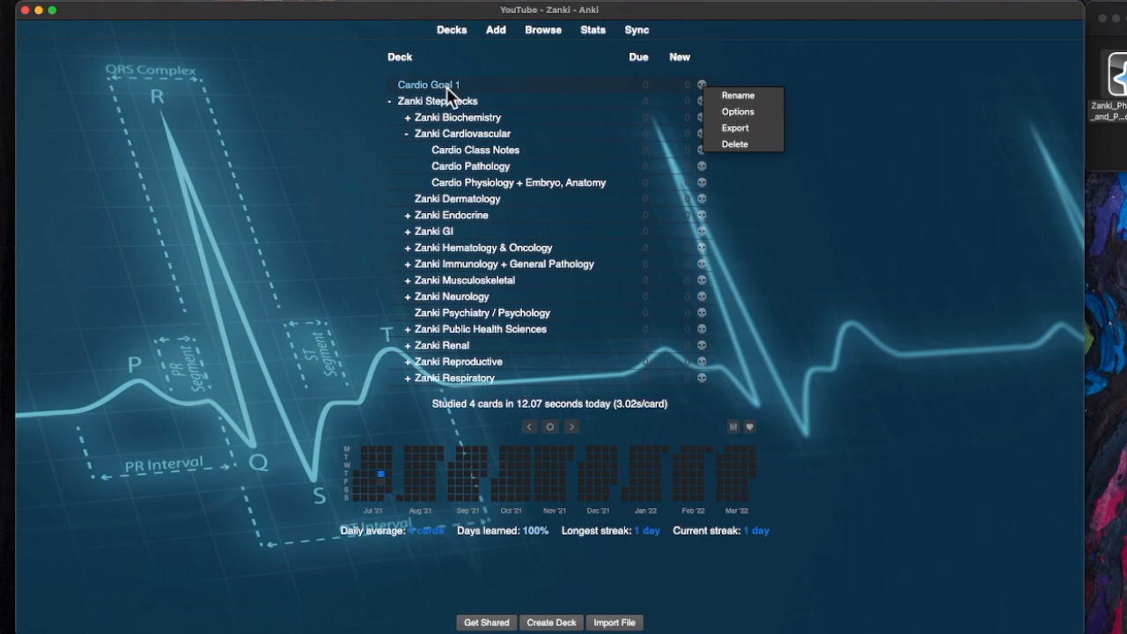
- Rebuild the Cardio Goal 1 filtered deck so its 2 cards are due, then open Cardio Physiology + Embryo, Anatomy
left_click(449, 96)
left_click(702, 85)
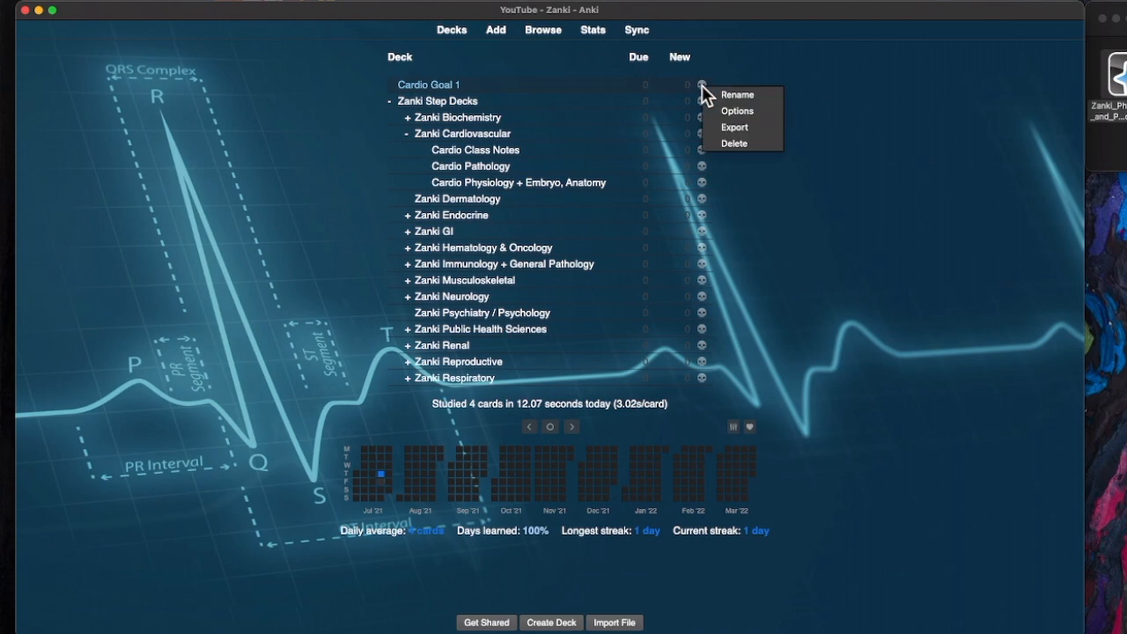
left_click(440, 81)
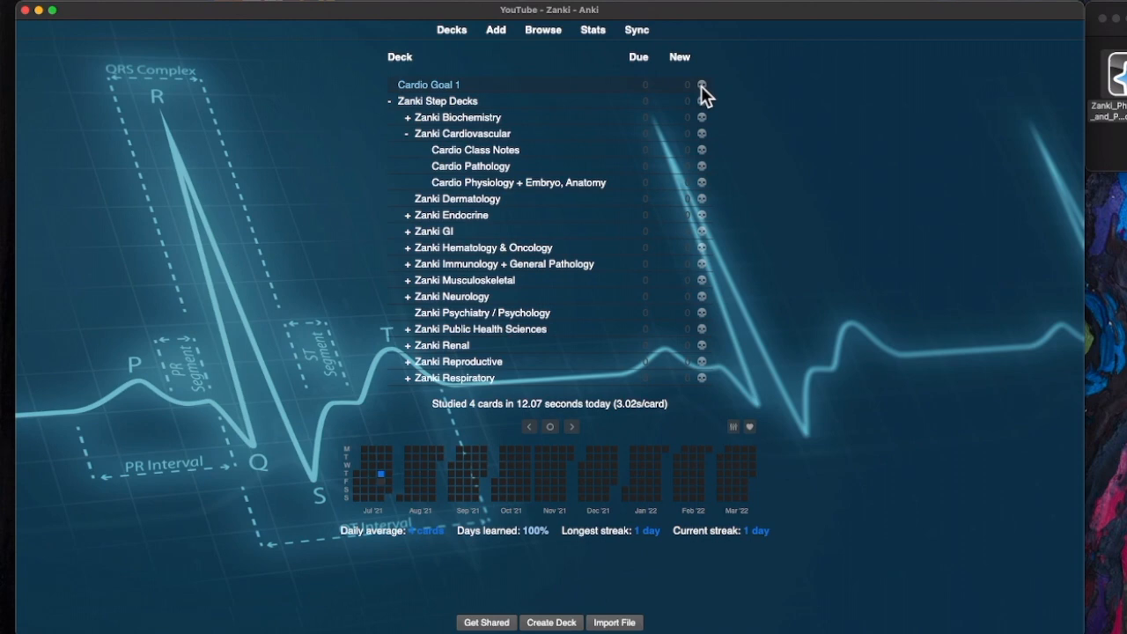
left_click(702, 85)
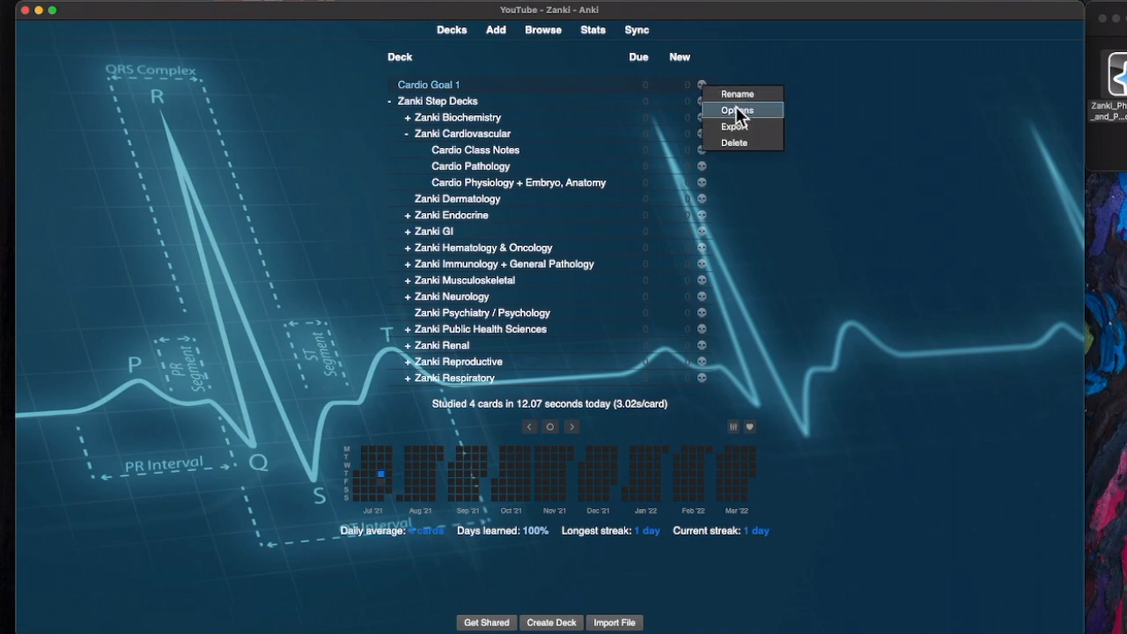
left_click(735, 110)
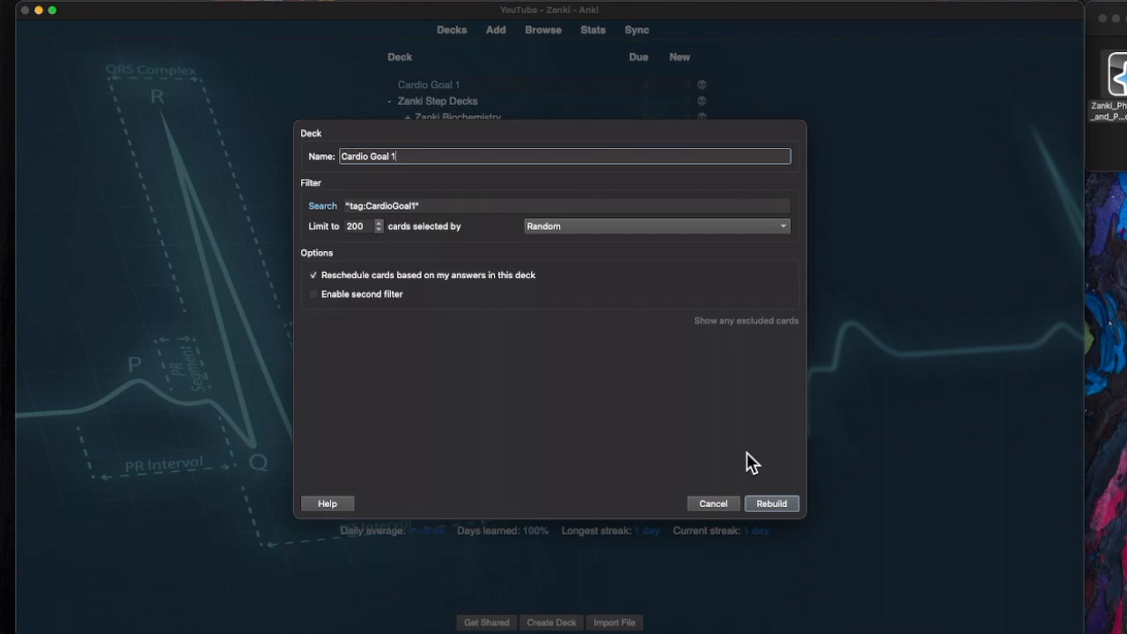
left_click(774, 503)
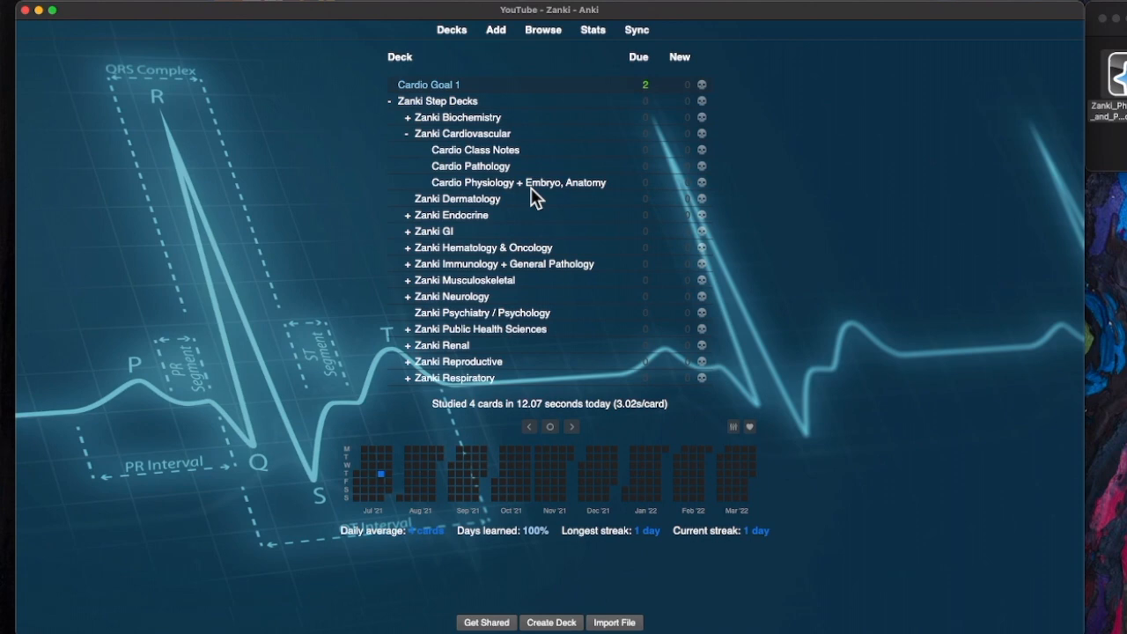
left_click(459, 183)
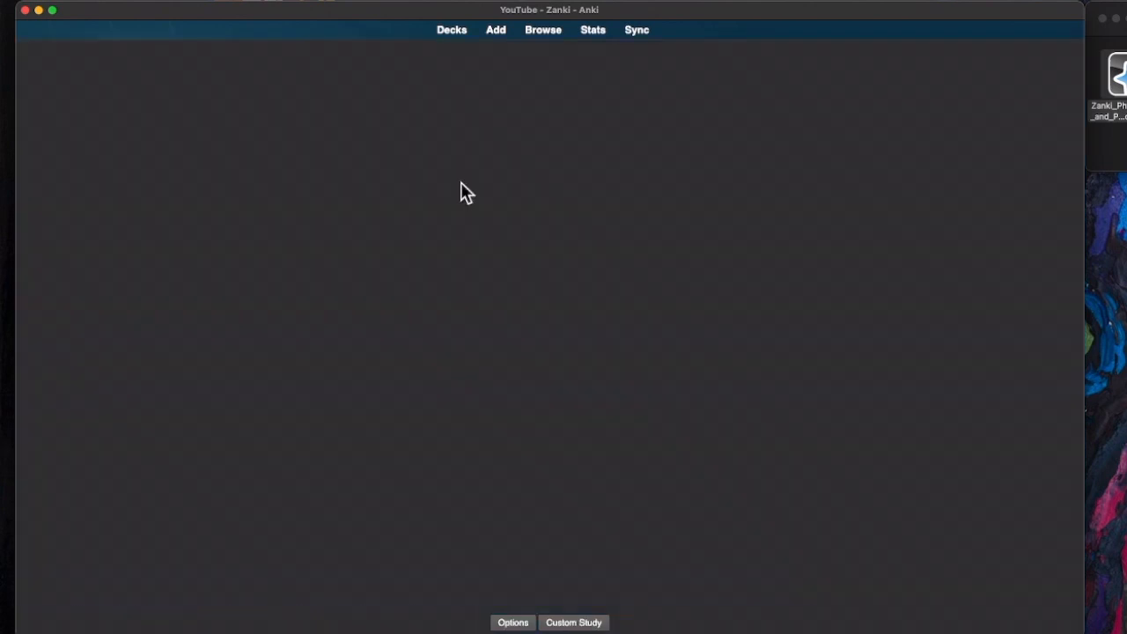
- In the card browser, unsuspend the 3rd degree AV block card and tag it CardioGoal1
left_click(543, 32)
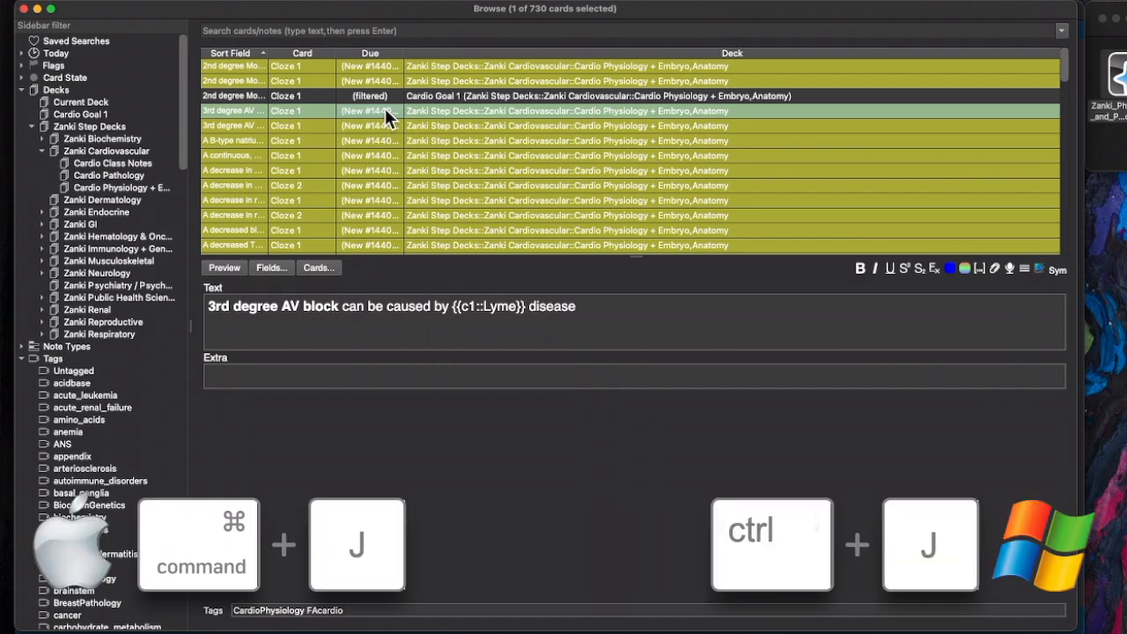
key("super+j")
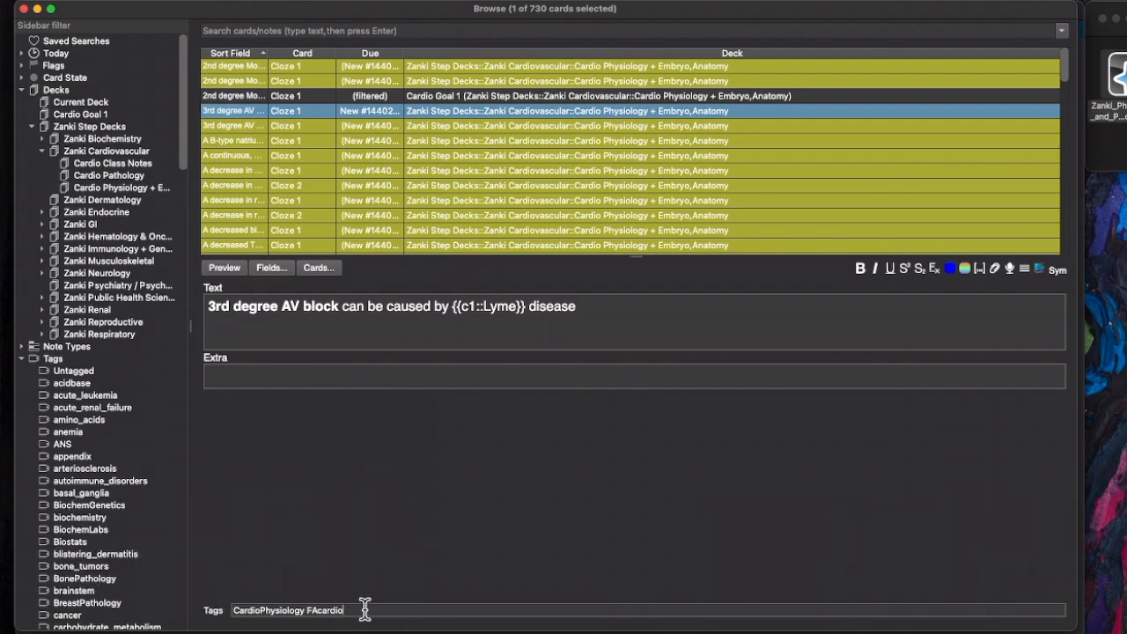
type("cardiogoal")
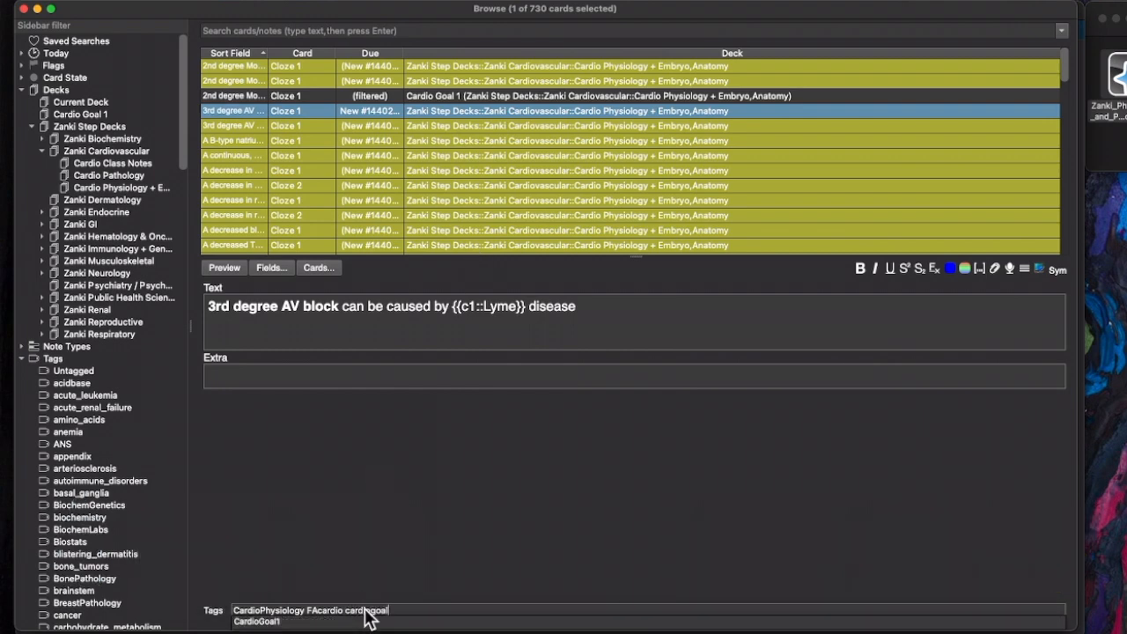
left_click(267, 621)
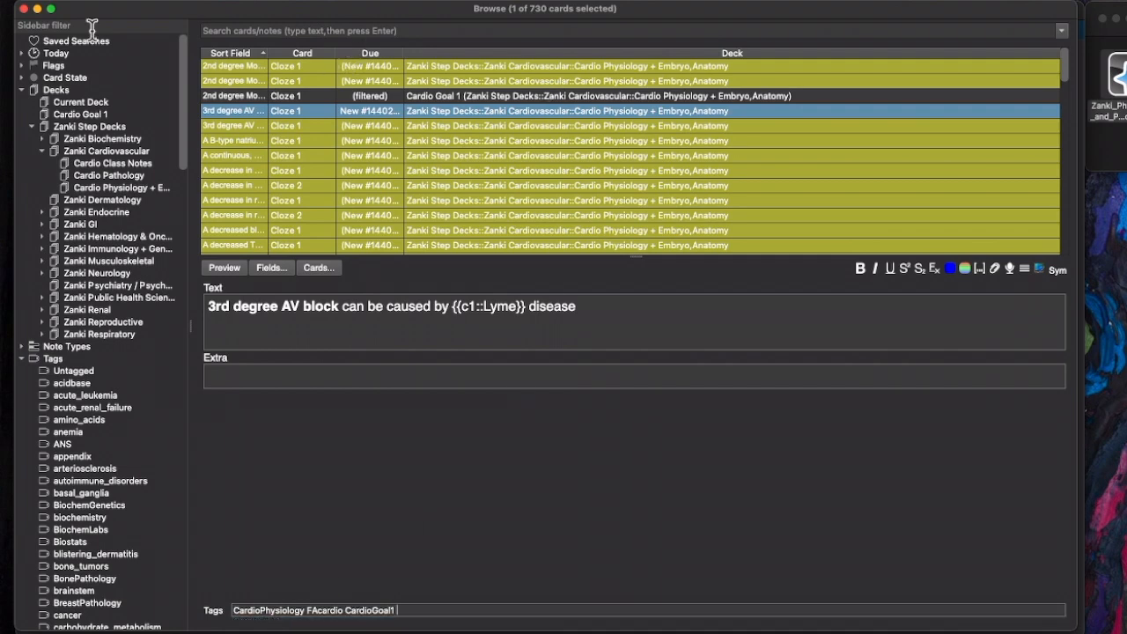
left_click(24, 9)
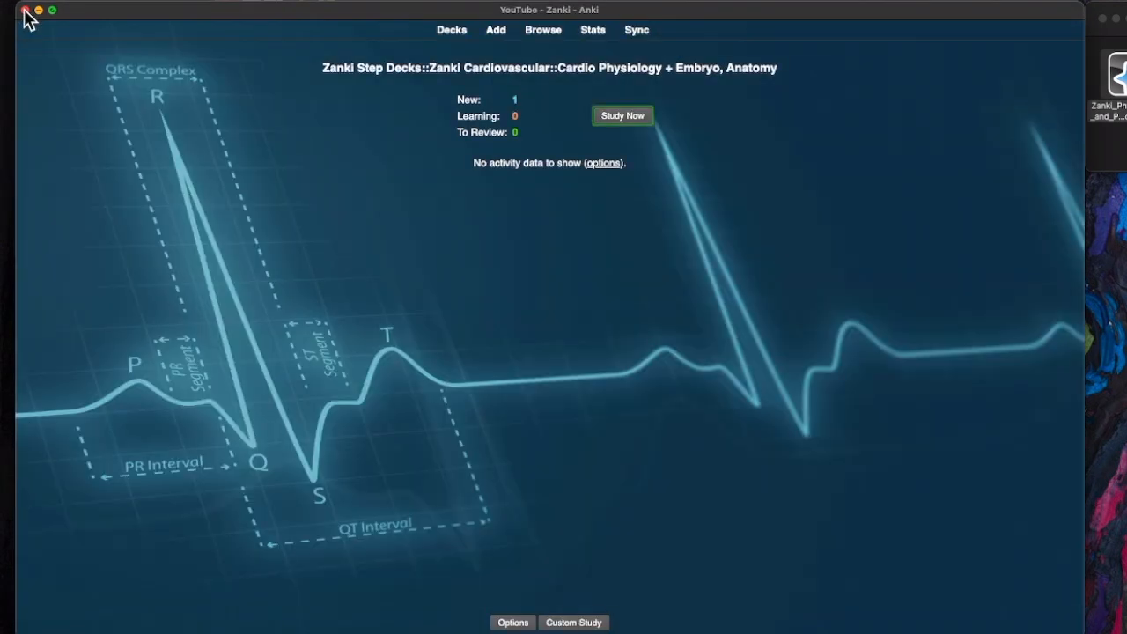
- Back at the deck list, rebuild Cardio Goal 1 from its tag:CardioGoal1 search
left_click(458, 34)
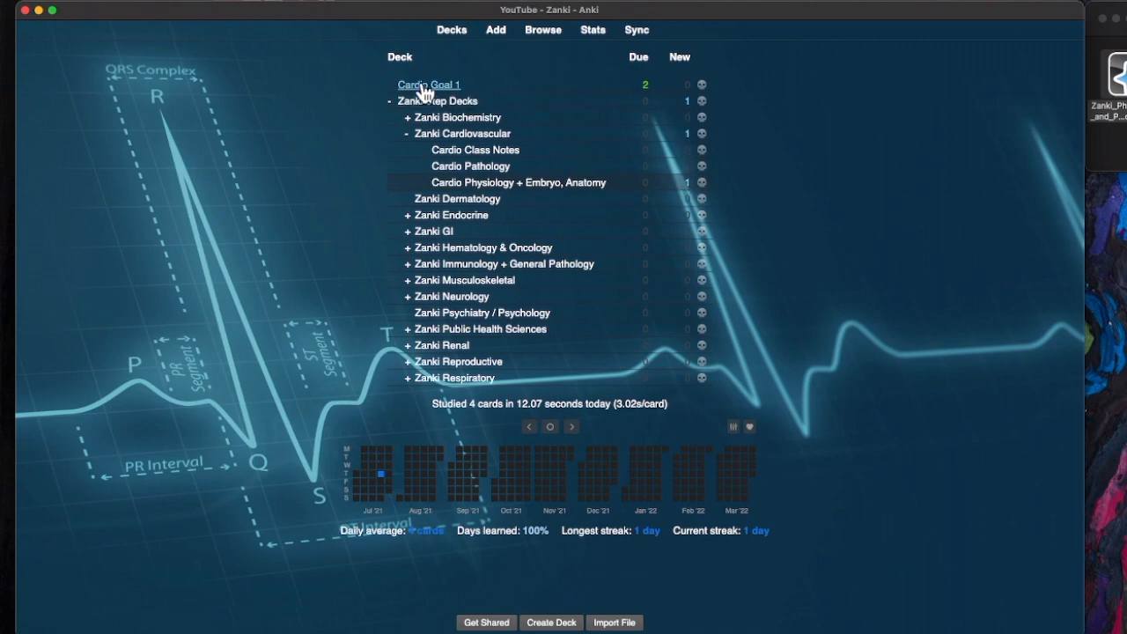
left_click(701, 86)
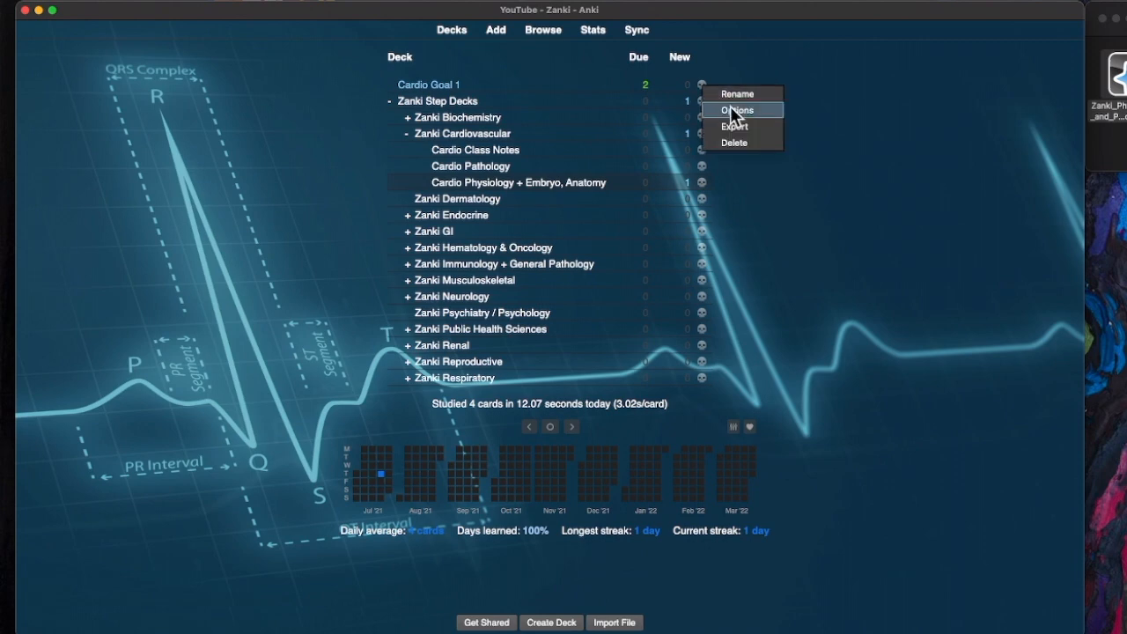
left_click(730, 107)
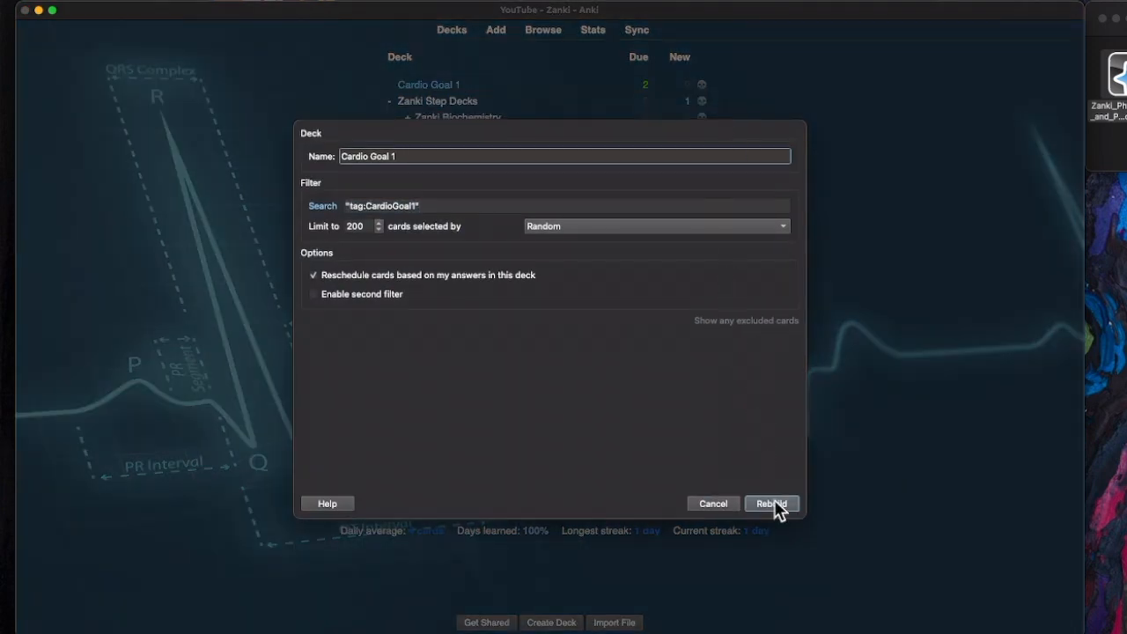
left_click(772, 503)
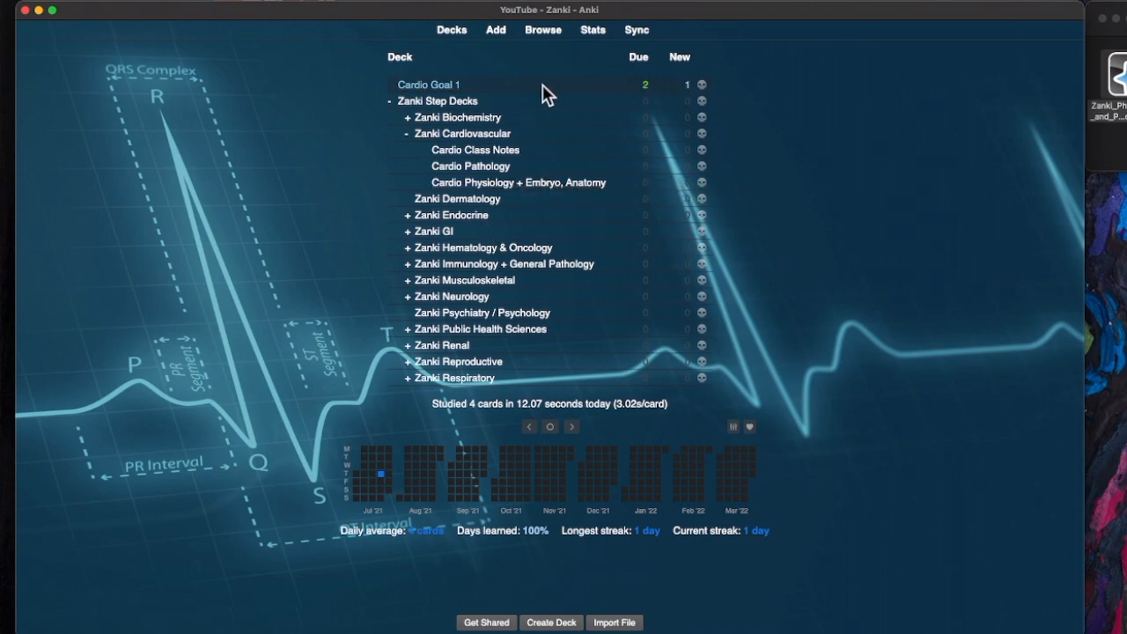
- Delete the Cardio Goal 1 filtered deck, returning its cards to their home deck
left_click(702, 85)
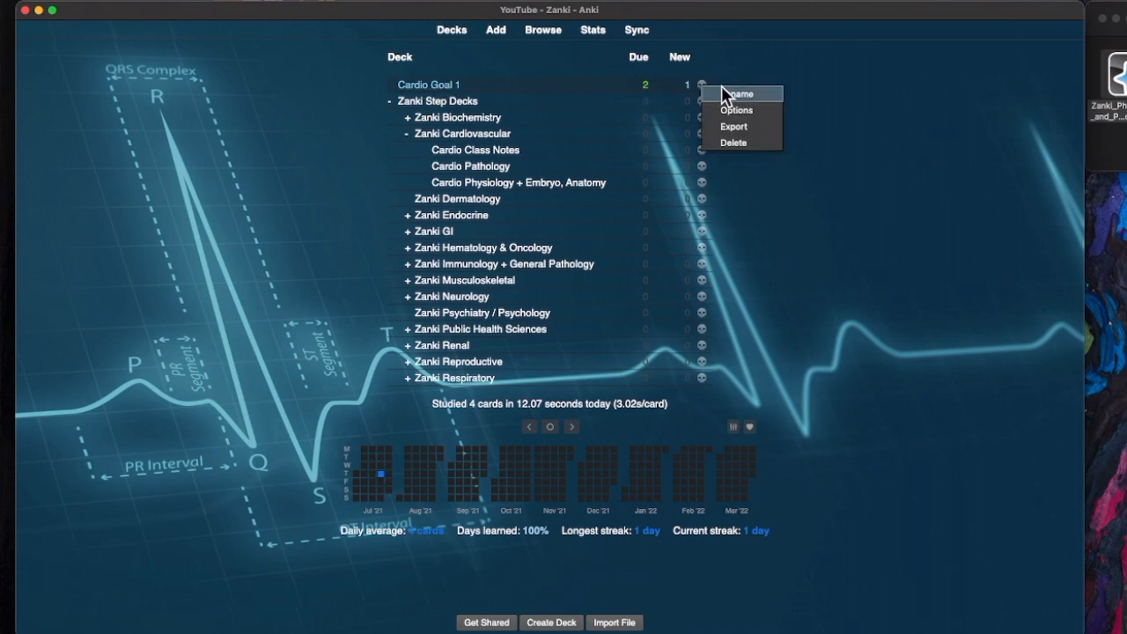
left_click(744, 143)
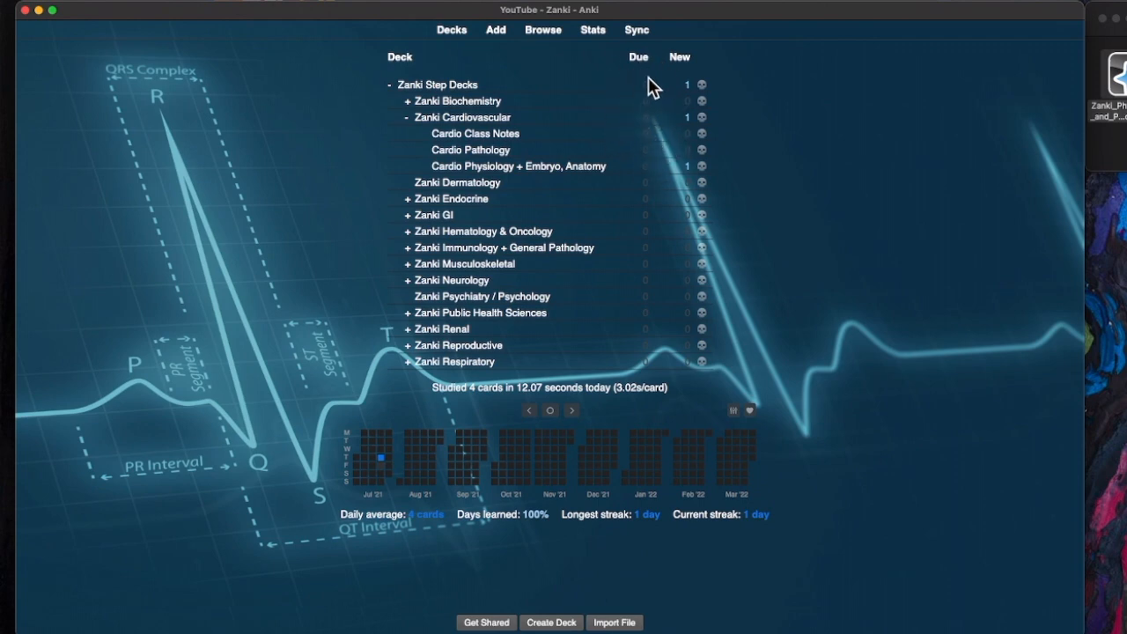
- Collapse the Zanki Step Decks tree and view its overview showing 1 new card
left_click(390, 86)
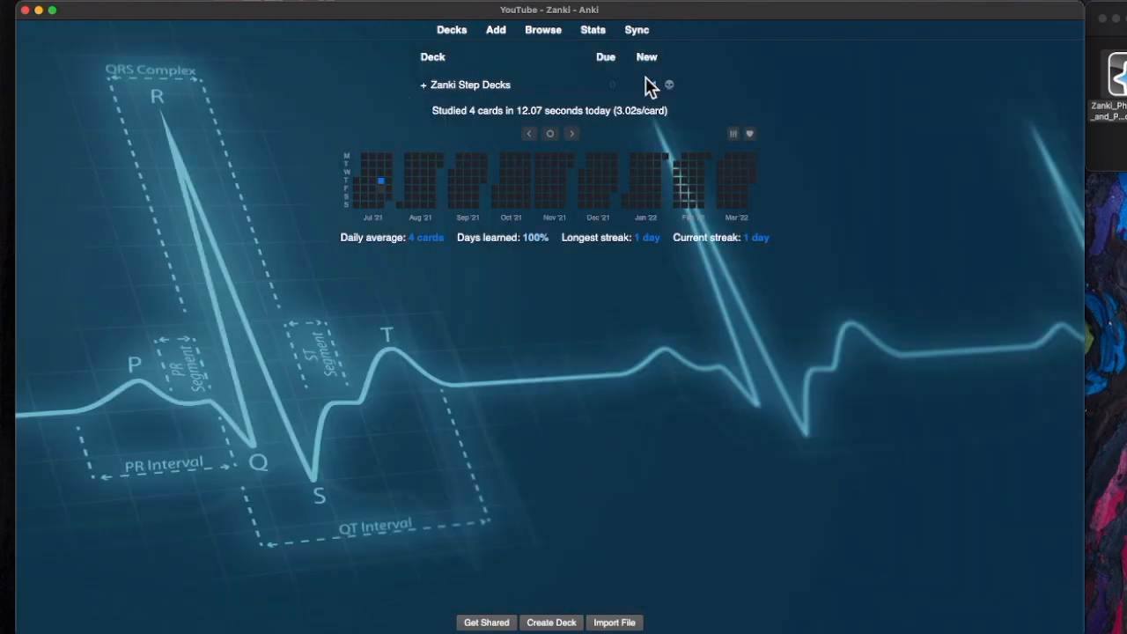
left_click(457, 88)
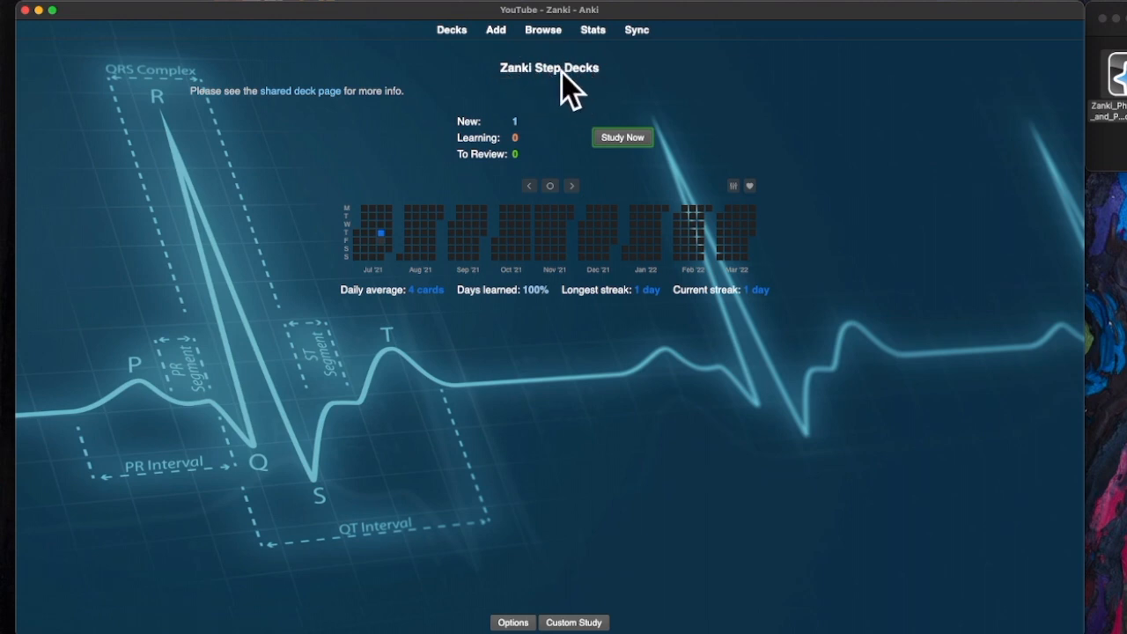
- Toggle the Zanki Step Decks subdecks, view its overview, and return to the deck list
left_click(454, 35)
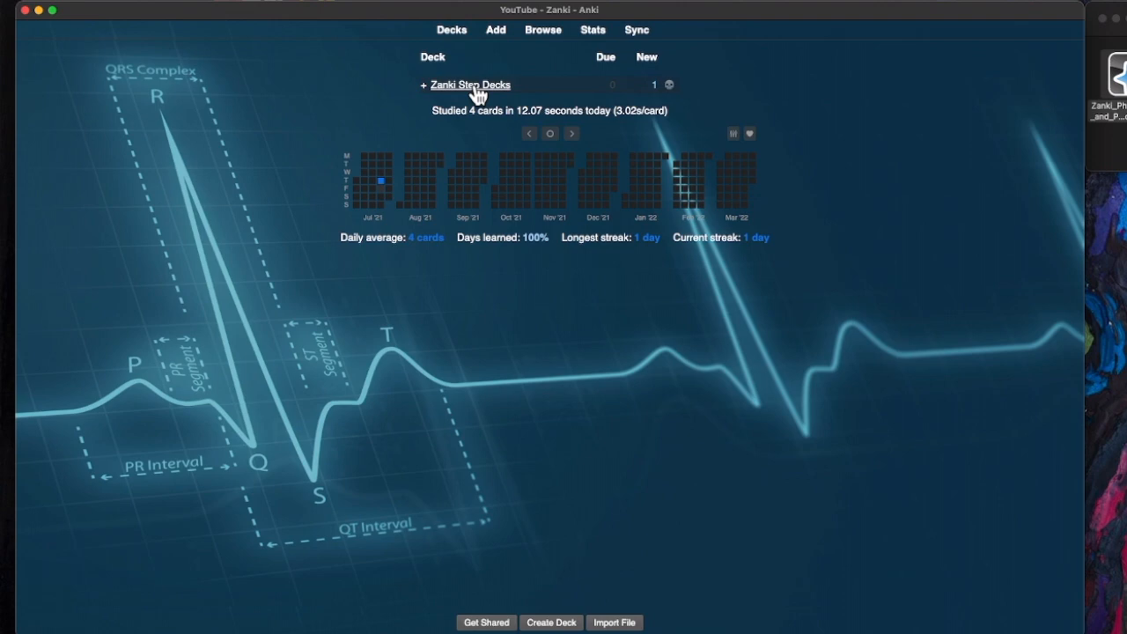
left_click(424, 84)
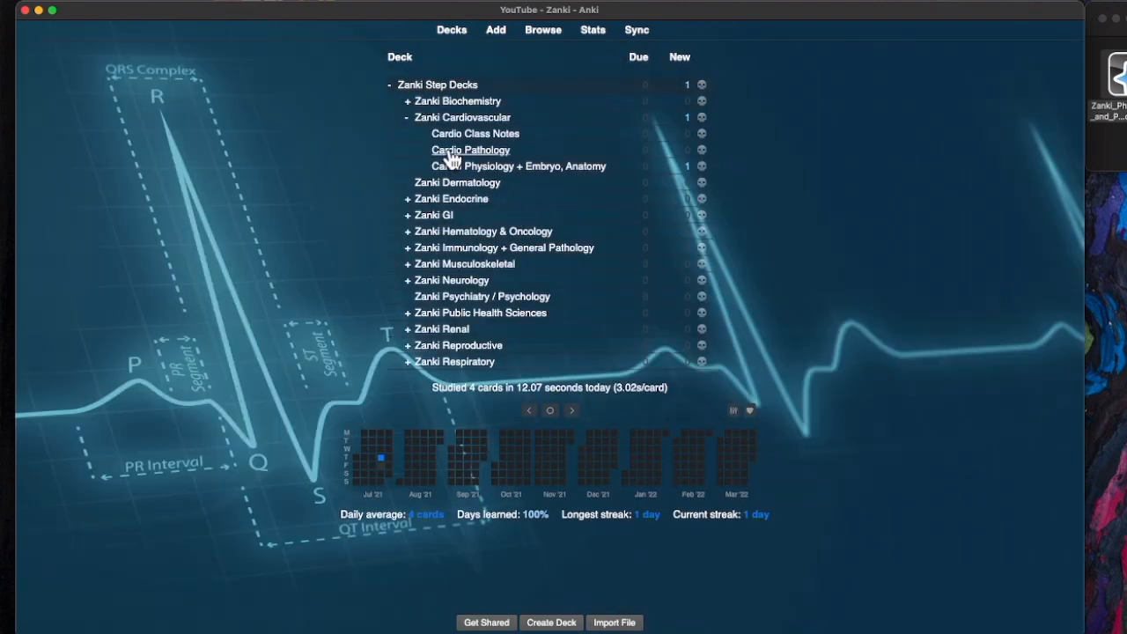
left_click(389, 85)
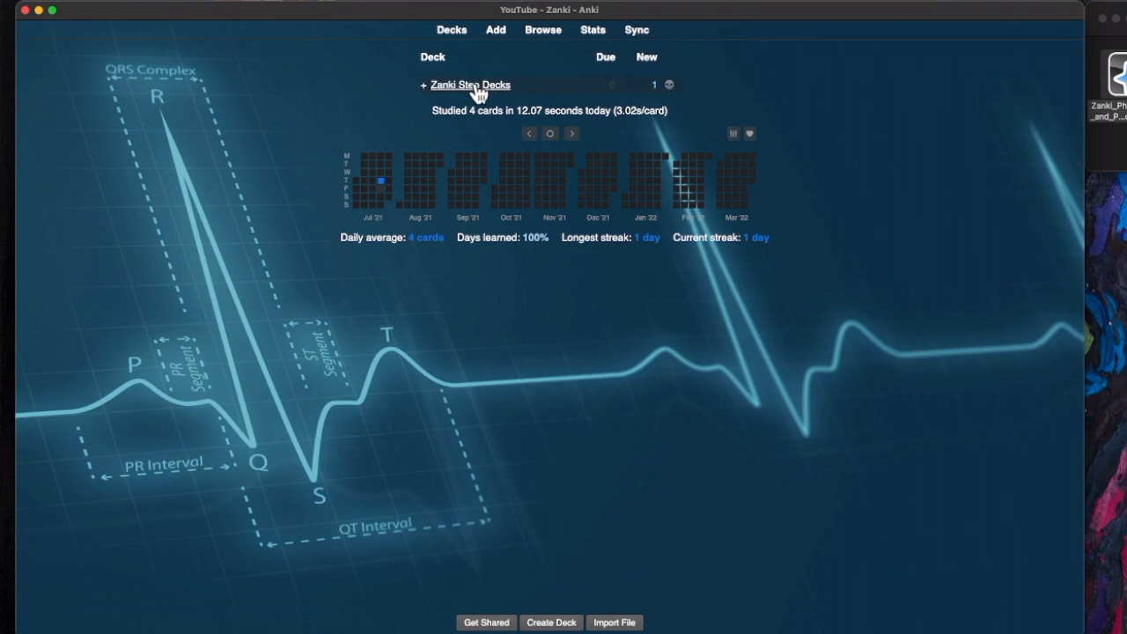
left_click(423, 86)
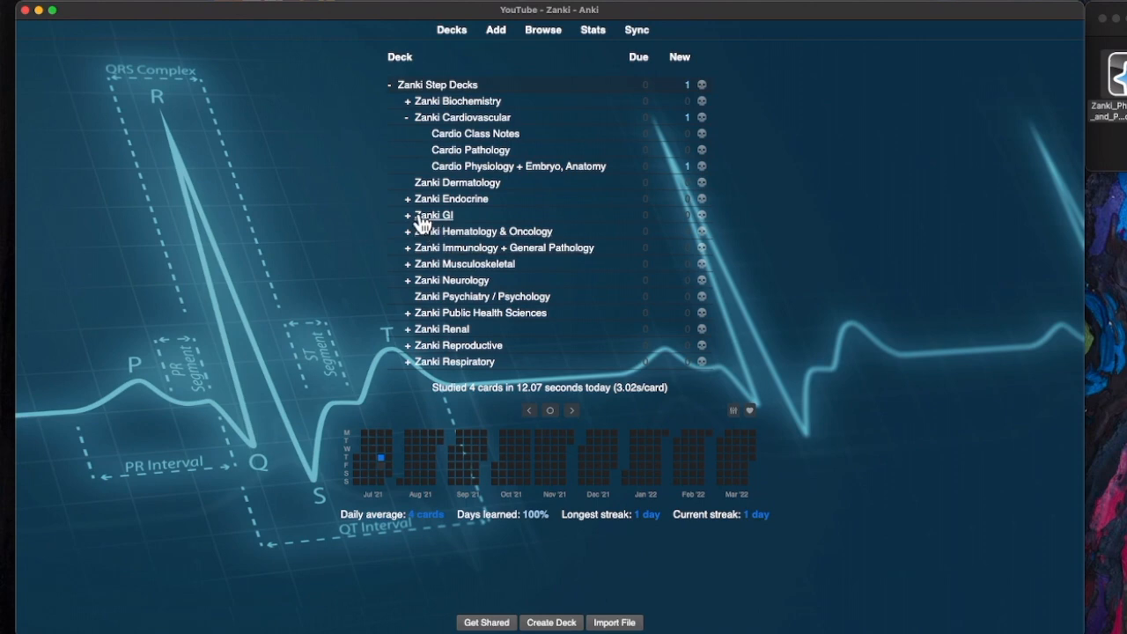
left_click(389, 85)
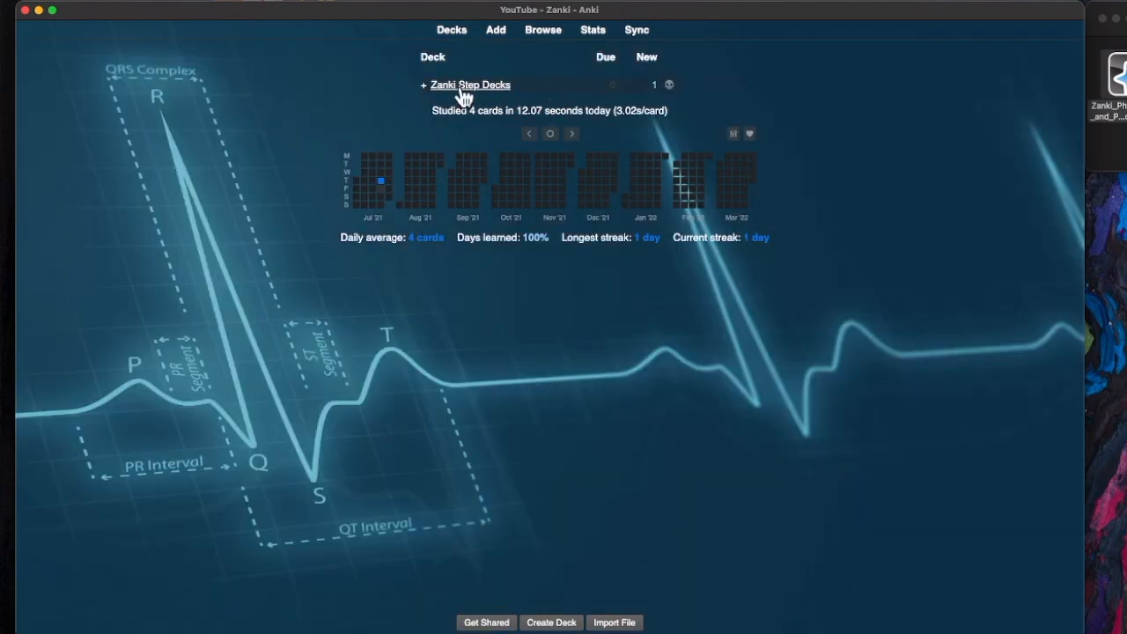
left_click(464, 85)
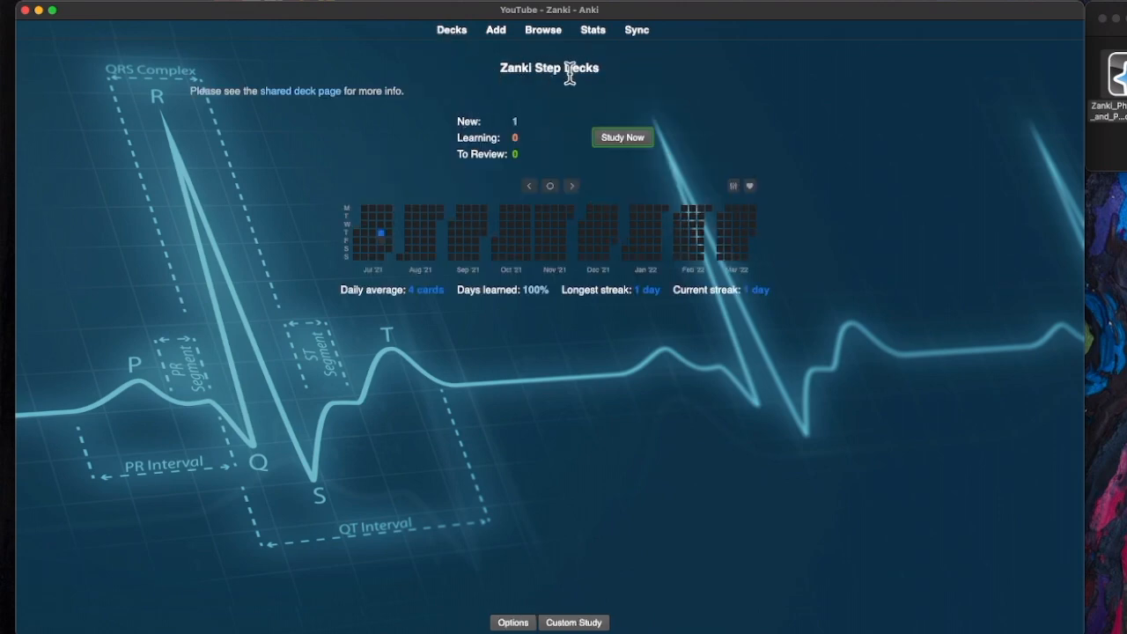
left_click(454, 29)
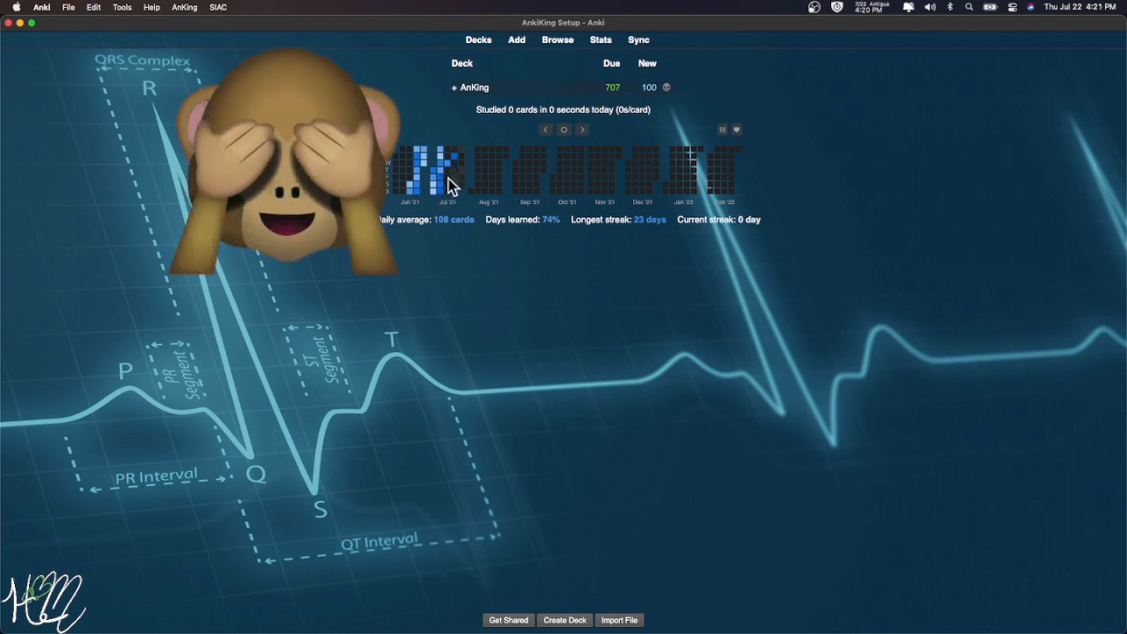
left_click(666, 87)
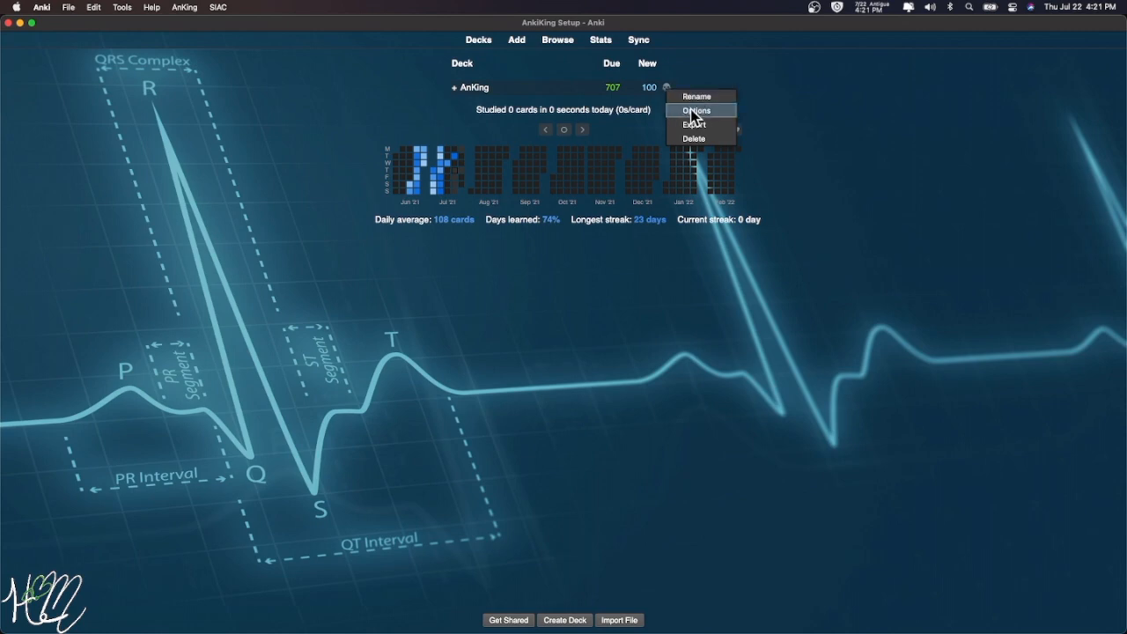
left_click(694, 111)
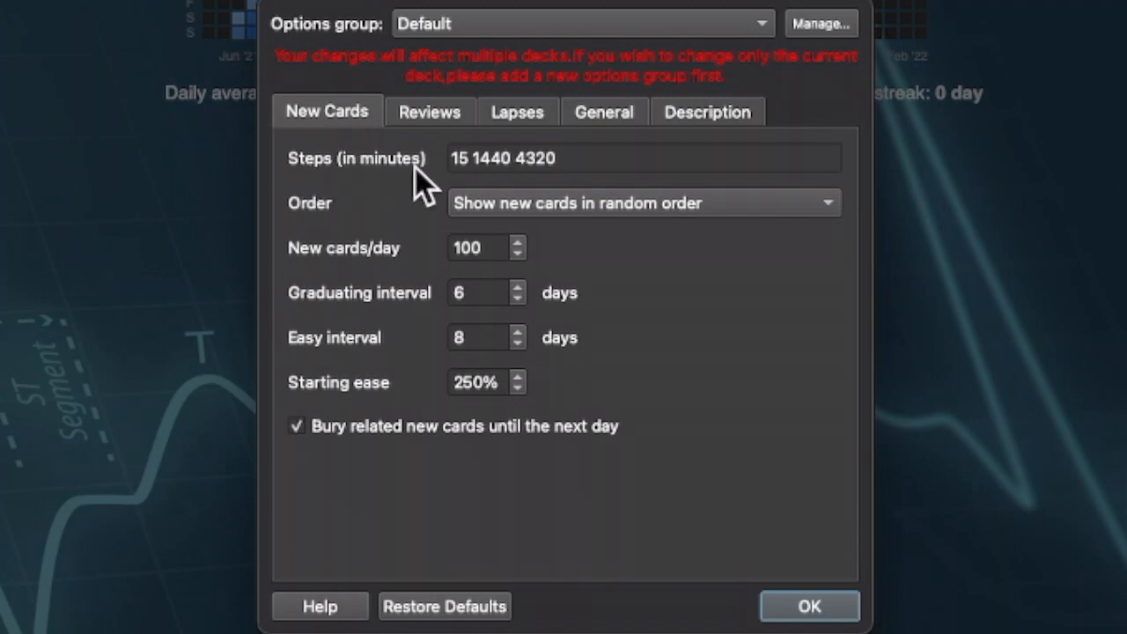
left_click_drag(449, 157, 608, 157)
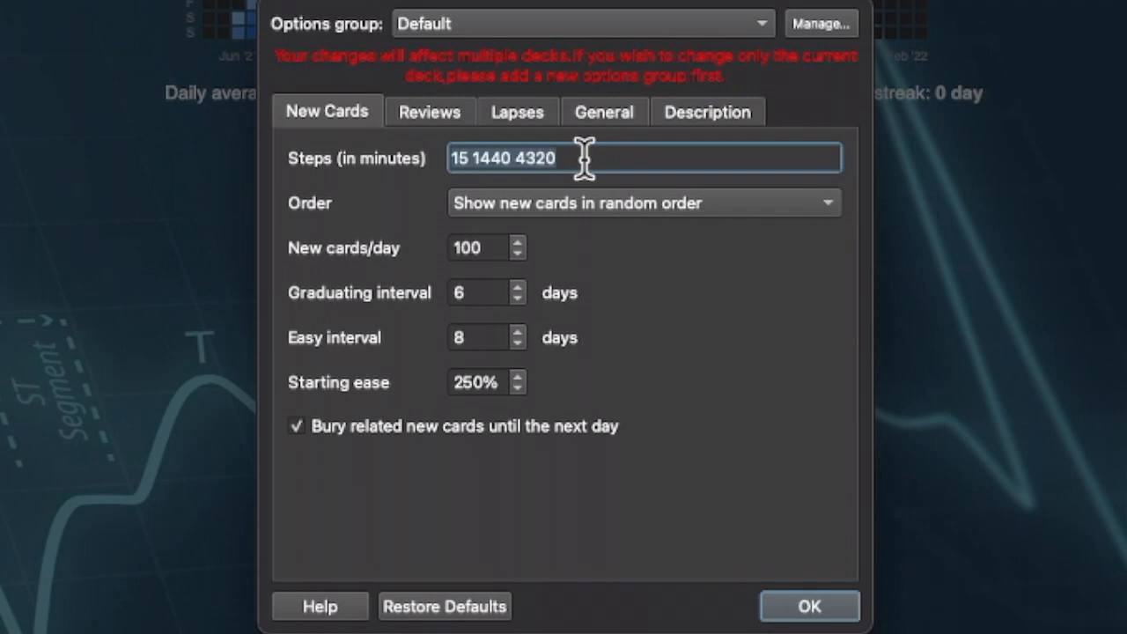
left_click(585, 158)
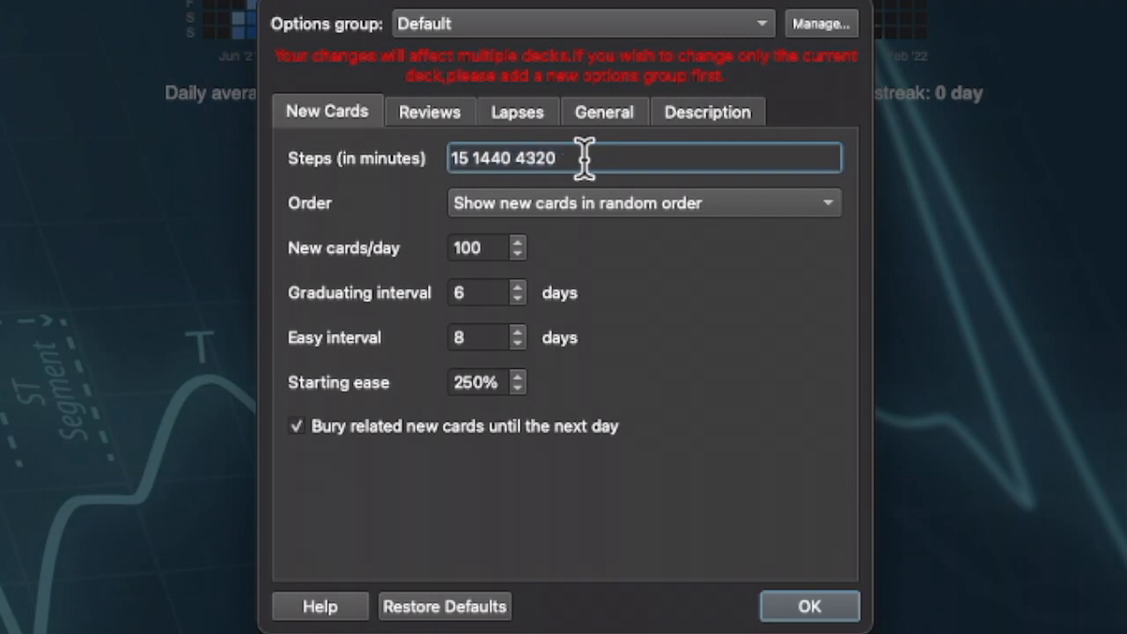
left_click_drag(585, 158, 412, 160)
left_click(585, 158)
- Inspect the New cards/day limit of 100
left_click(491, 249)
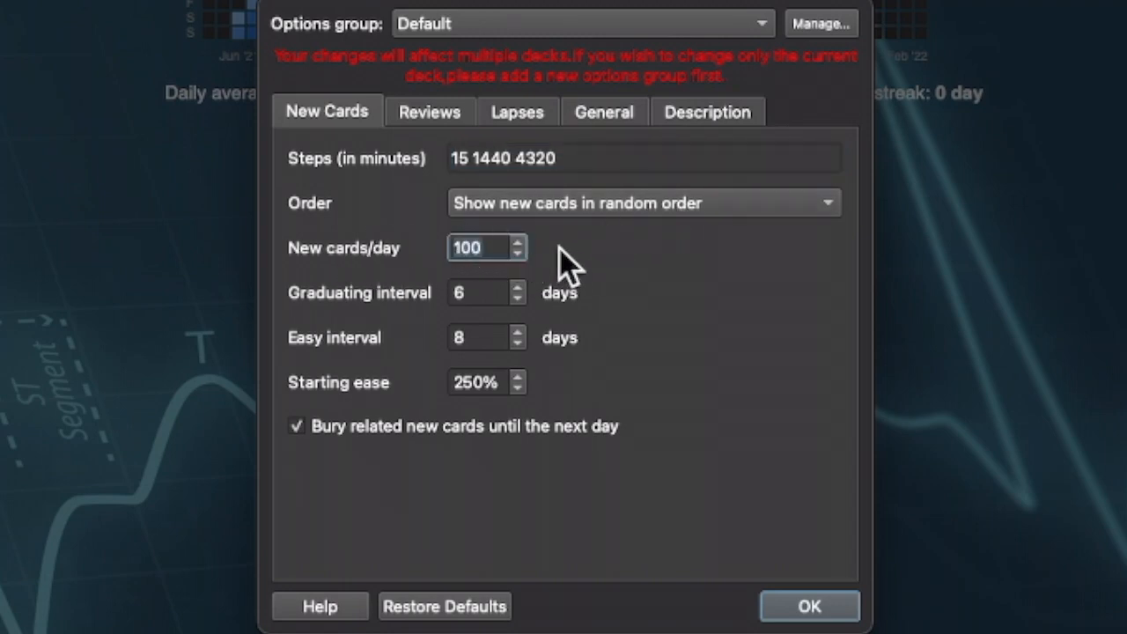
double_click(491, 248)
left_click(493, 247)
left_click_drag(491, 248, 446, 247)
left_click(496, 247)
double_click(495, 247)
left_click_drag(495, 250, 405, 250)
left_click_drag(501, 247, 397, 246)
left_click(490, 247)
left_click_drag(486, 247, 424, 249)
left_click(492, 247)
left_click_drag(486, 249, 434, 251)
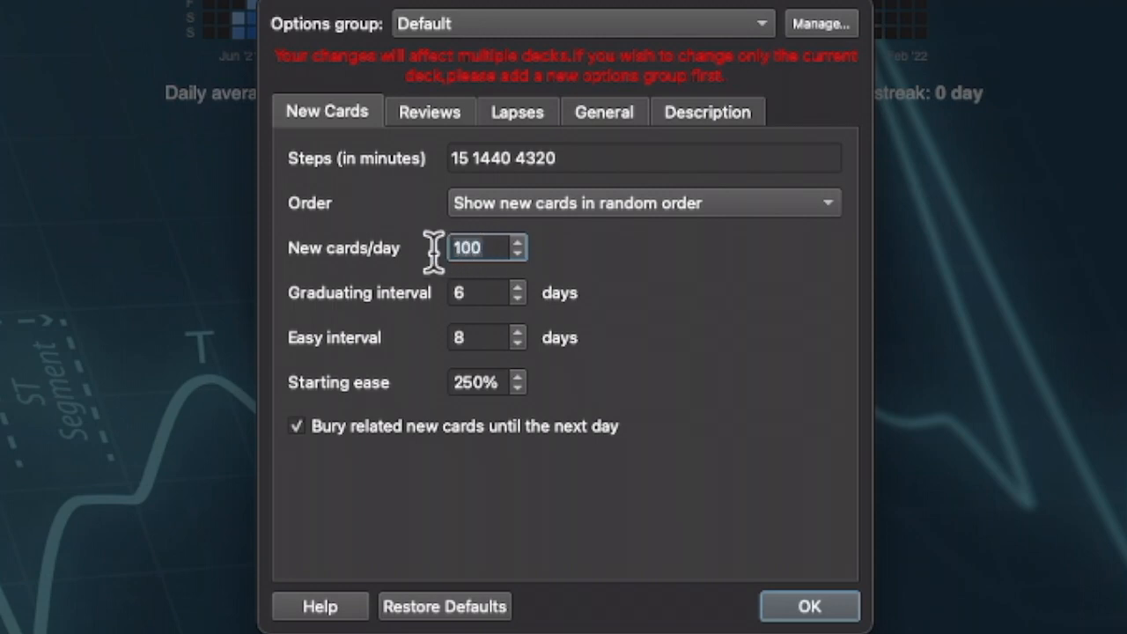
left_click(489, 247)
left_click_drag(491, 247, 419, 255)
left_click_drag(495, 247, 418, 254)
left_click(491, 248)
double_click(483, 247)
double_click(476, 250)
- Check the graduating interval 6 and easy interval 8, then bring up the review settings
double_click(459, 293)
double_click(459, 338)
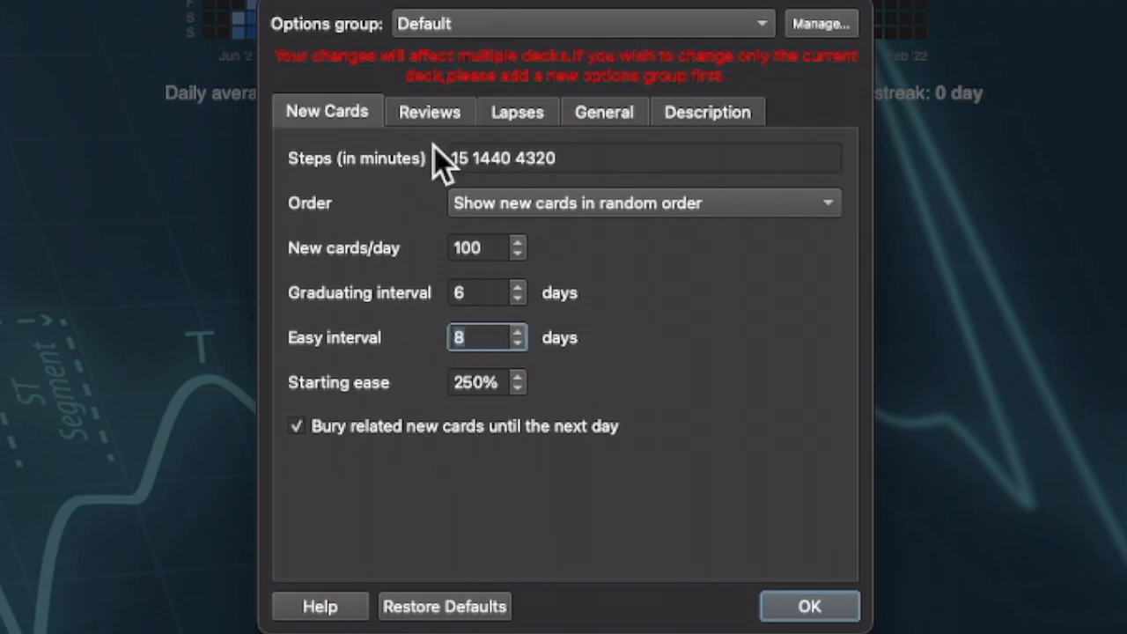
left_click(429, 115)
left_click(543, 159)
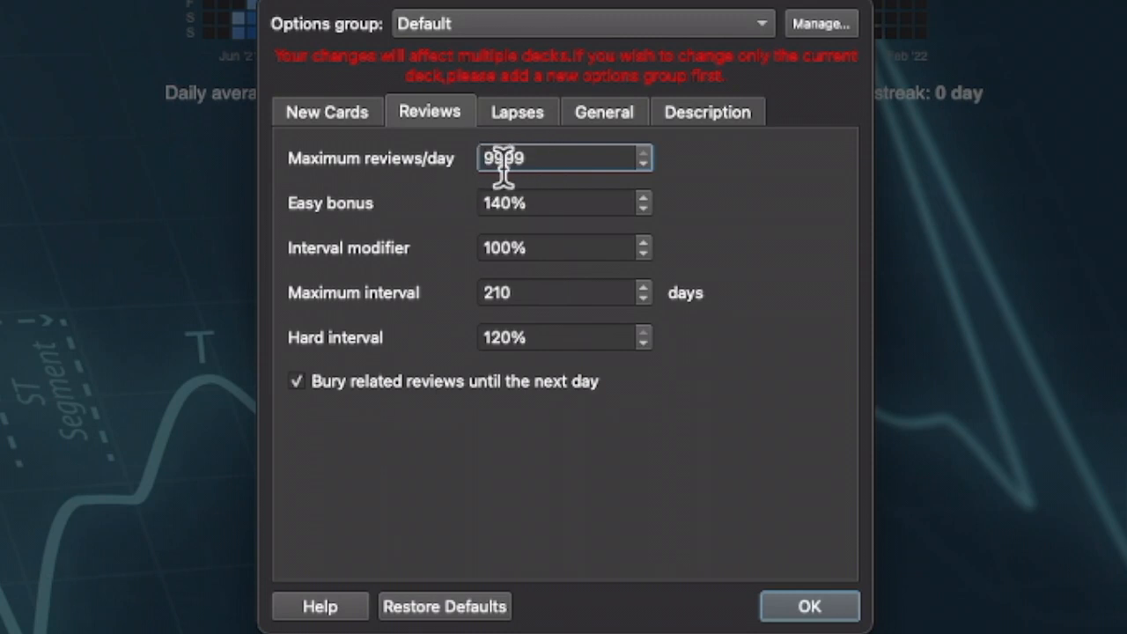
left_click(553, 206)
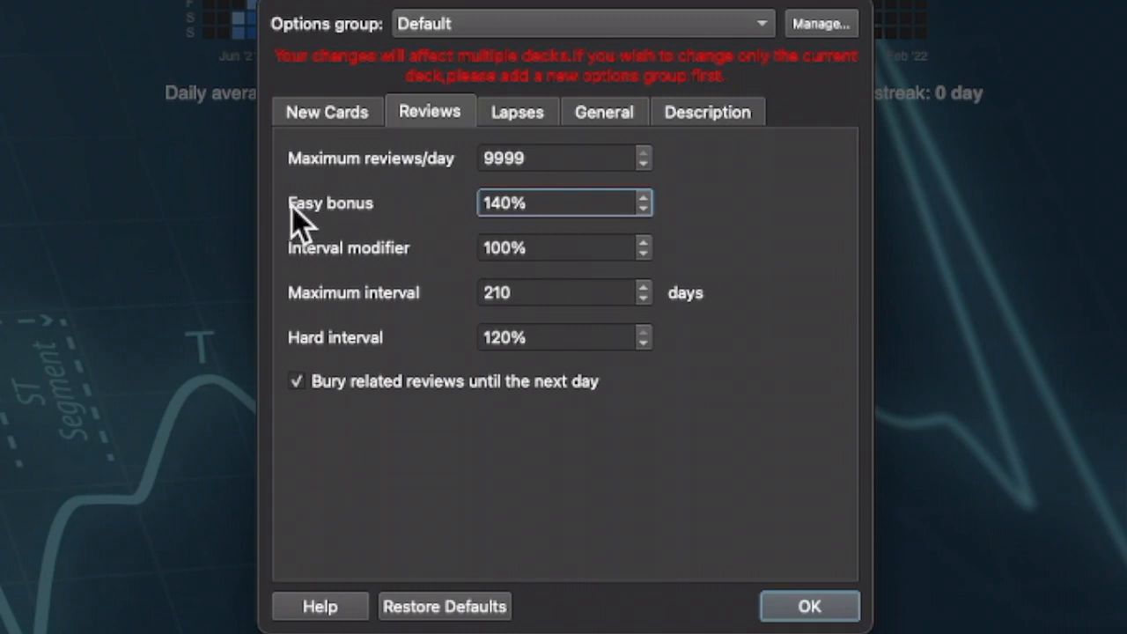
left_click(554, 244)
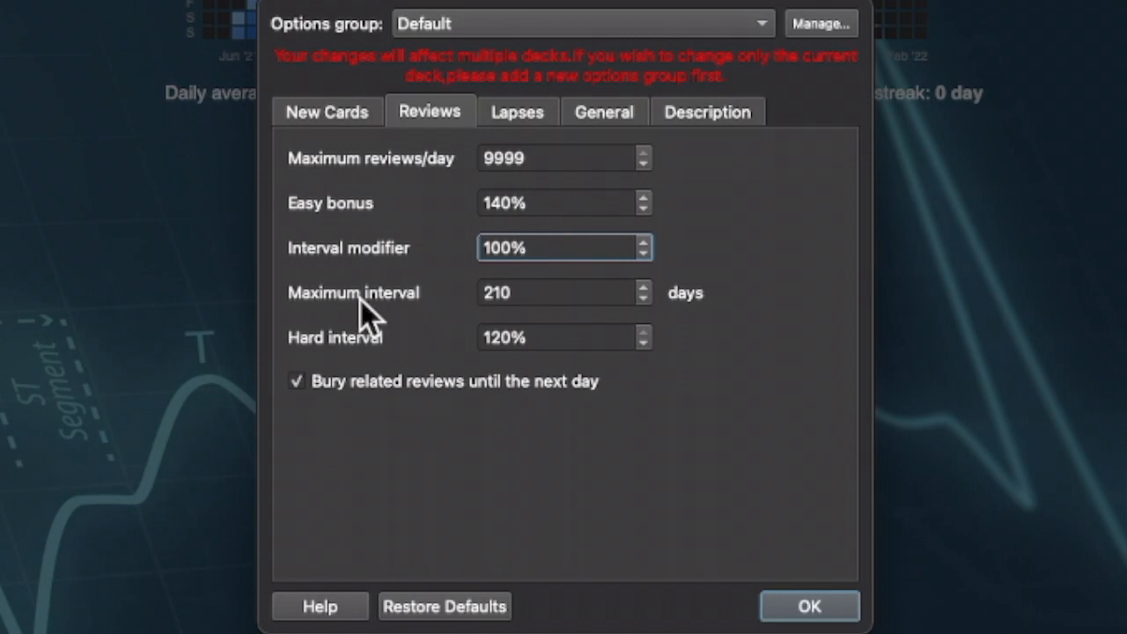
left_click(523, 293)
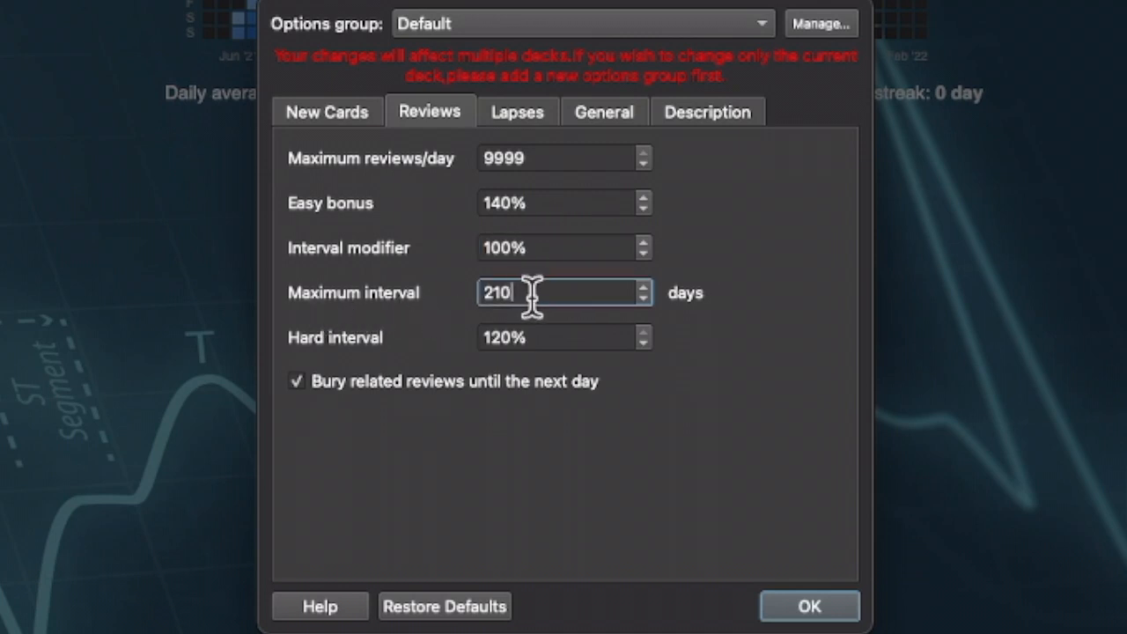
left_click_drag(551, 335, 486, 347)
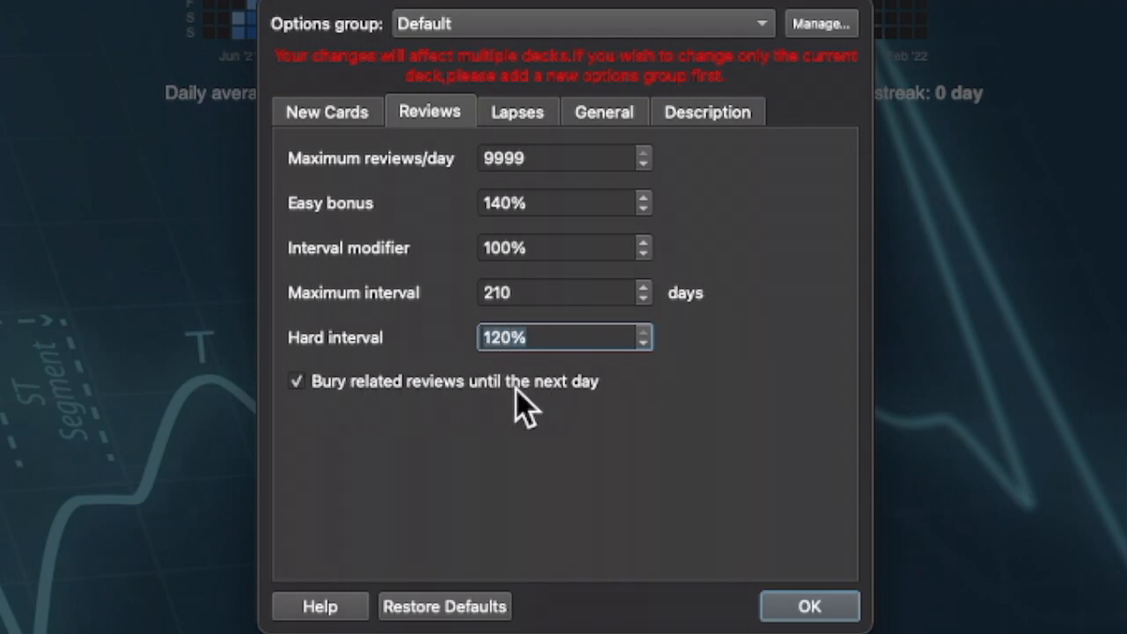
left_click(548, 300)
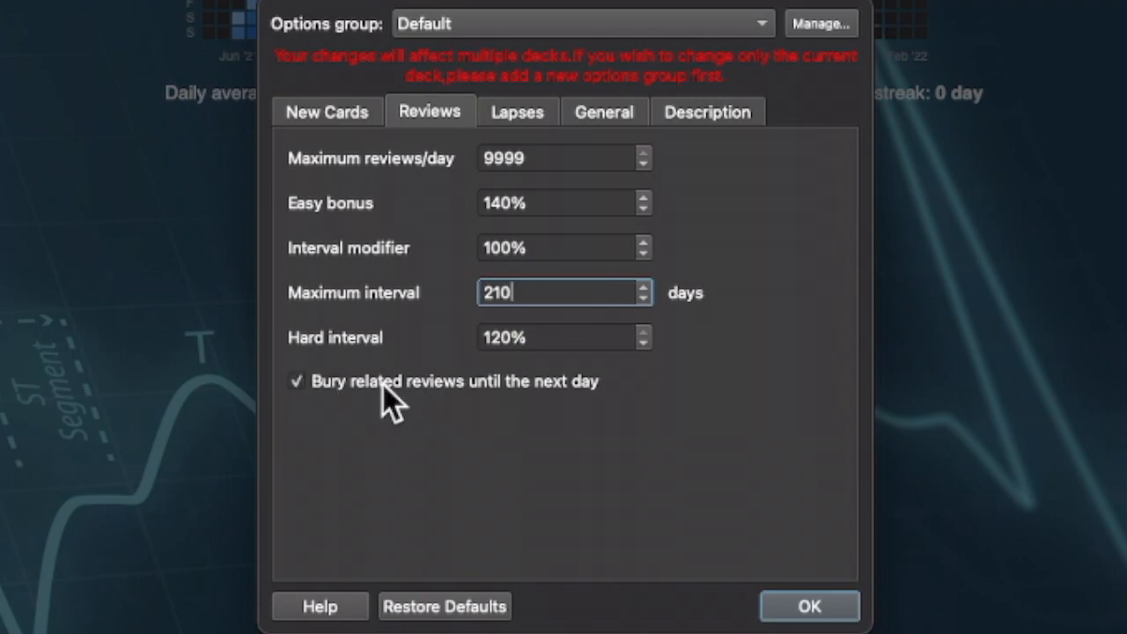
left_click(517, 112)
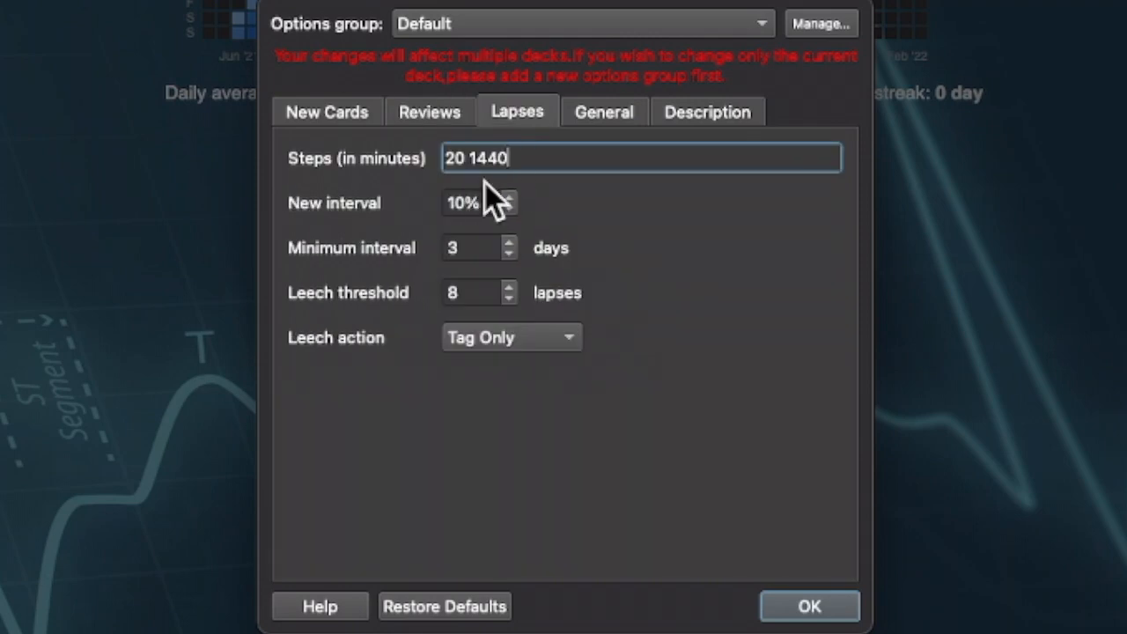
- Inspect lapse steps 20 1440, new and minimum intervals, and leech threshold 8, then show General settings
left_click_drag(530, 159, 299, 152)
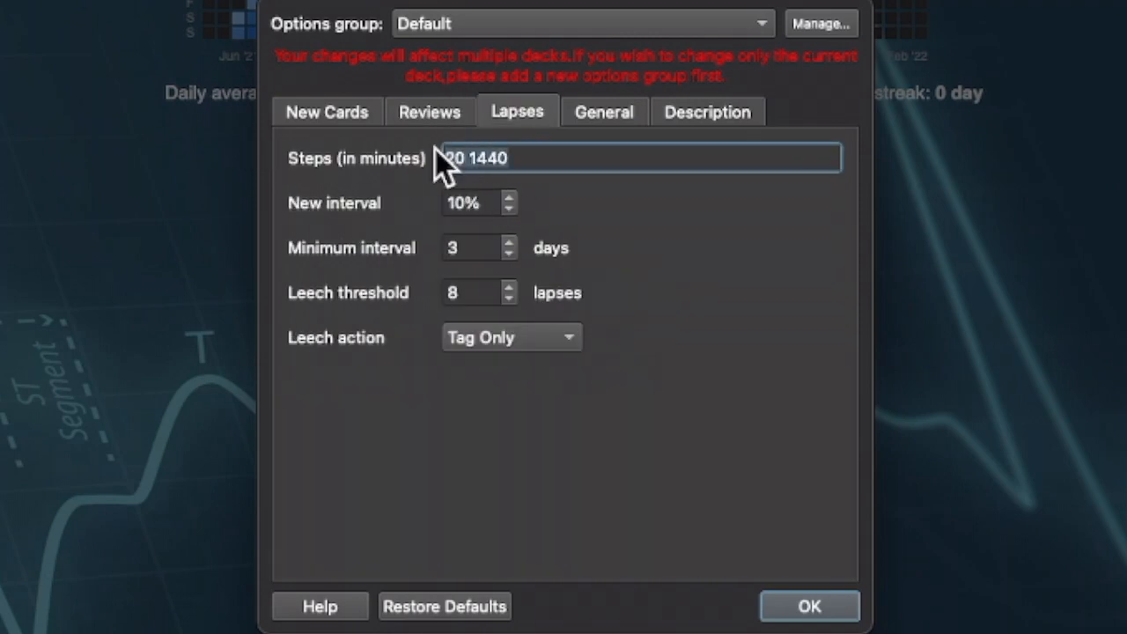
left_click(517, 158)
left_click_drag(520, 156, 340, 161)
left_click_drag(531, 159, 360, 168)
left_click_drag(535, 159, 404, 158)
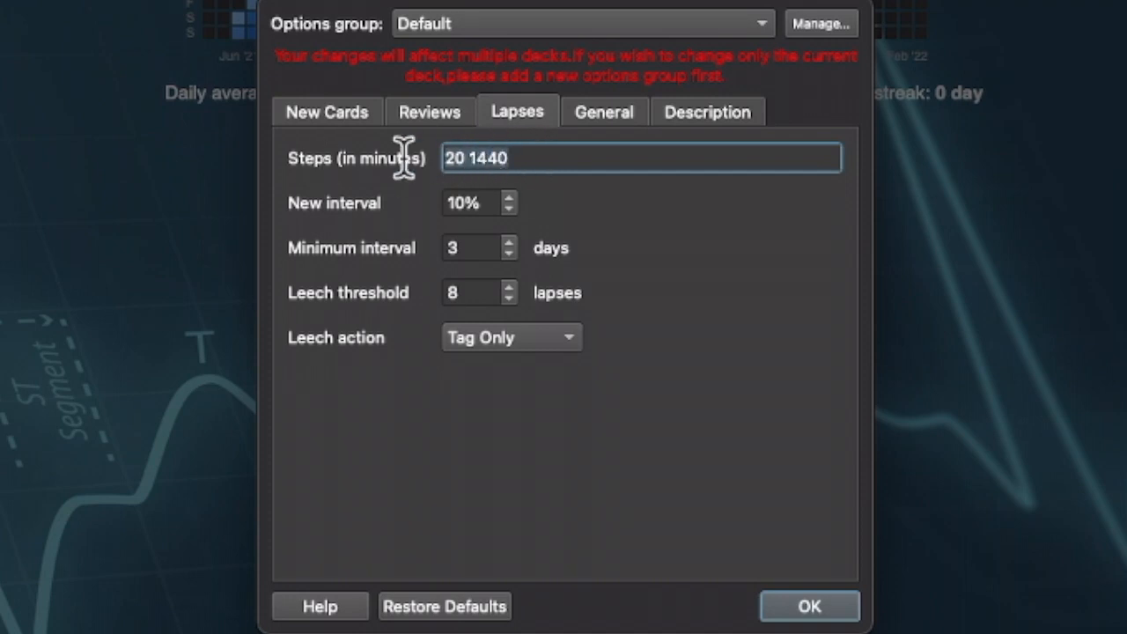
left_click(477, 205)
left_click(475, 250)
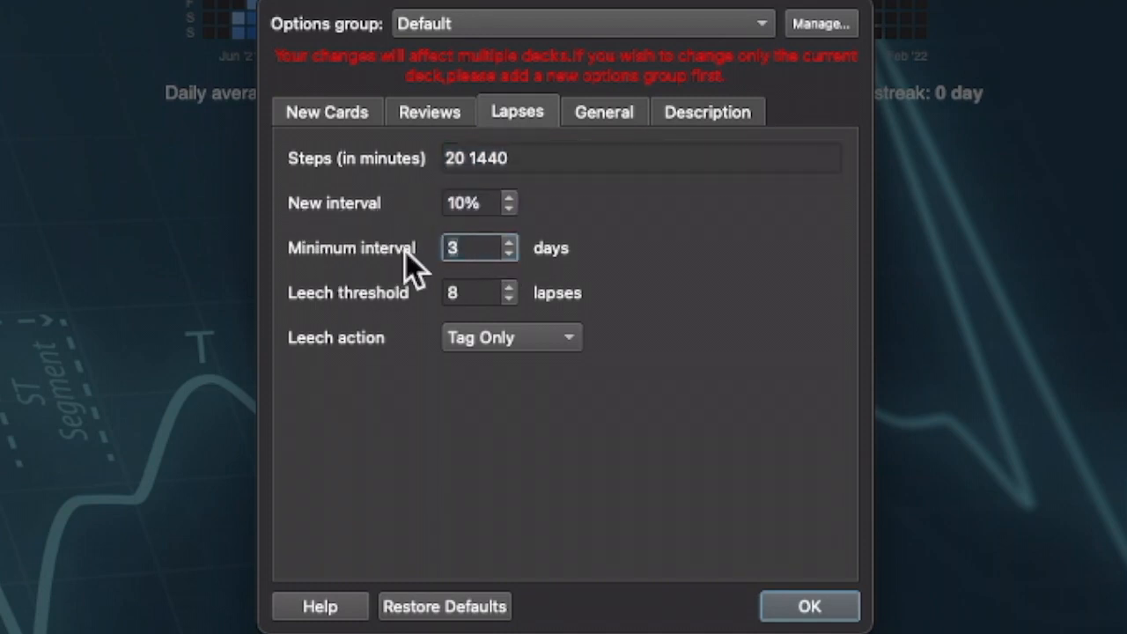
left_click(466, 294)
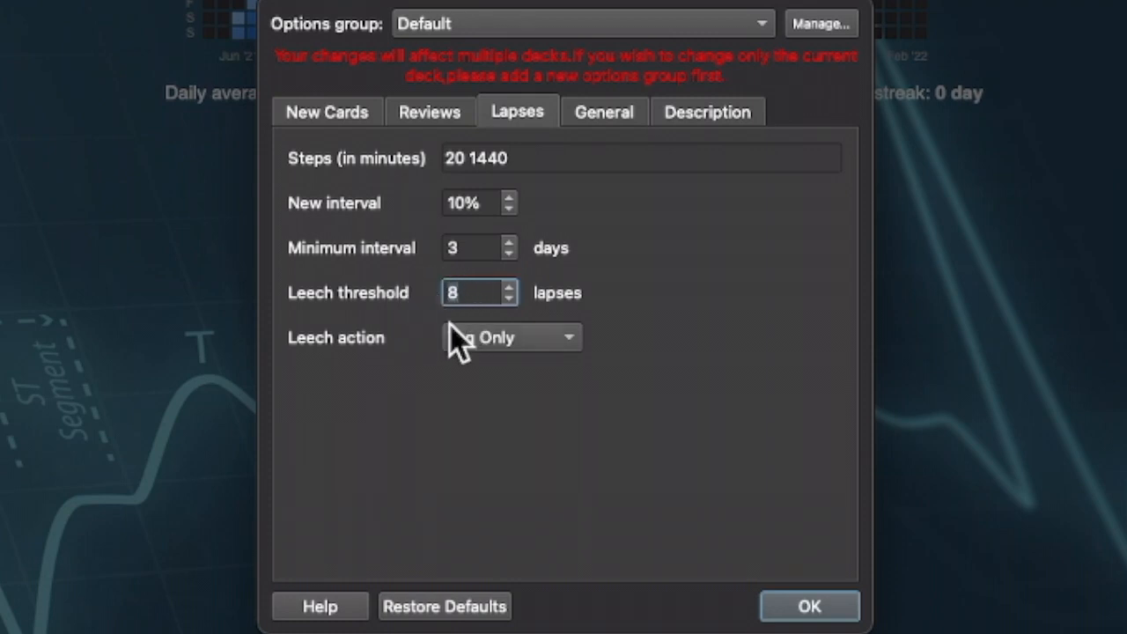
key("ctrl+Tab")
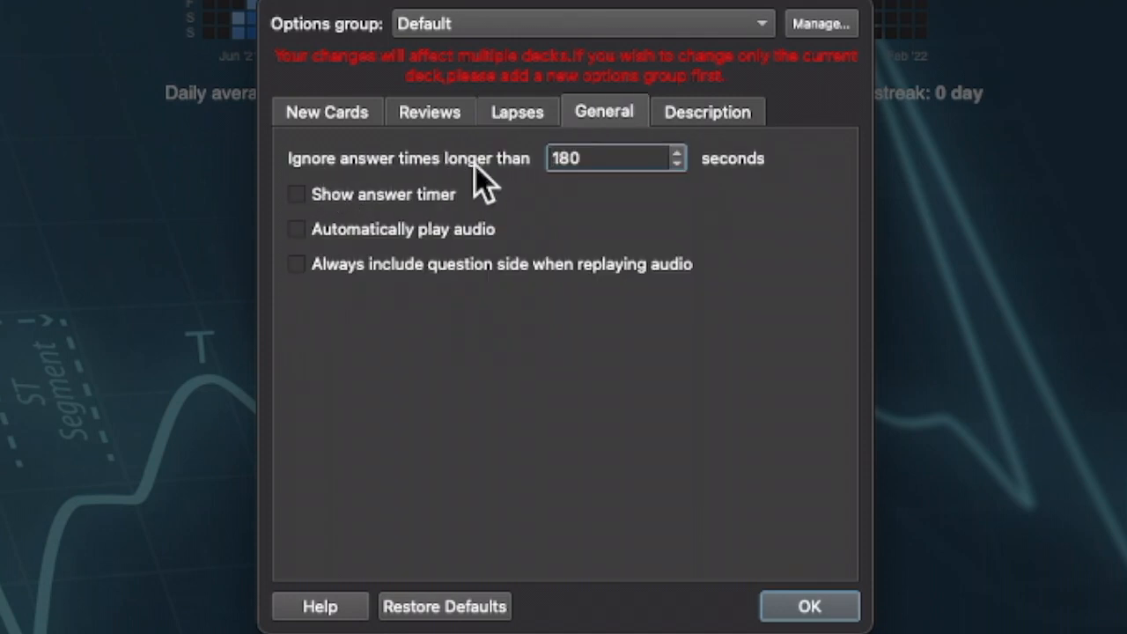
- Check the 180-second maximum answer time, then view the Description settings
double_click(578, 159)
left_click(564, 188)
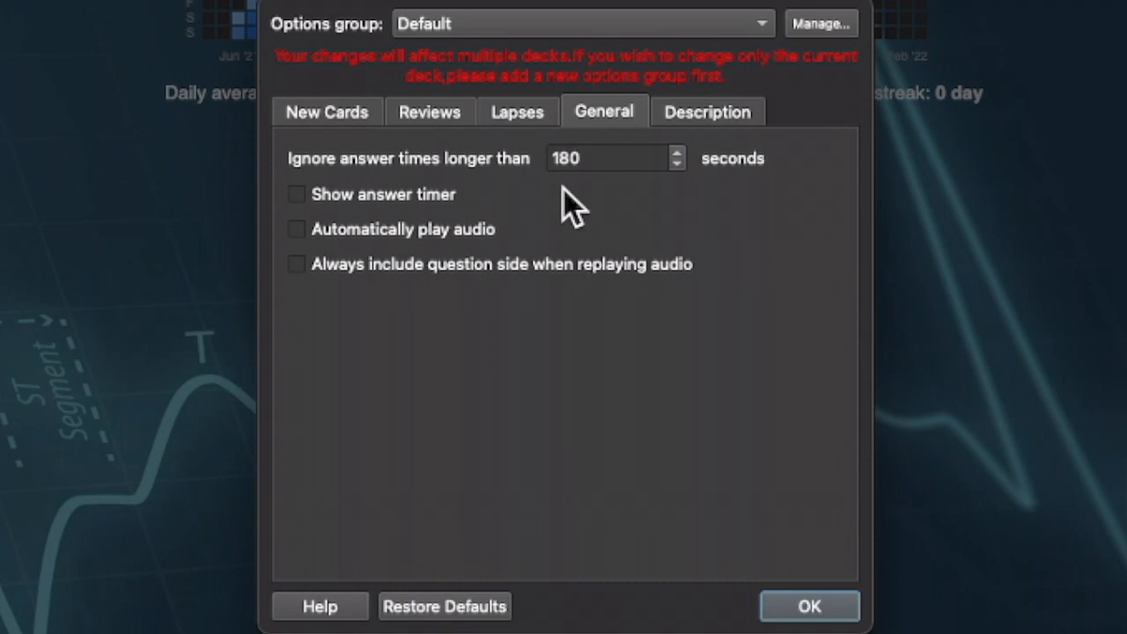
left_click(601, 159)
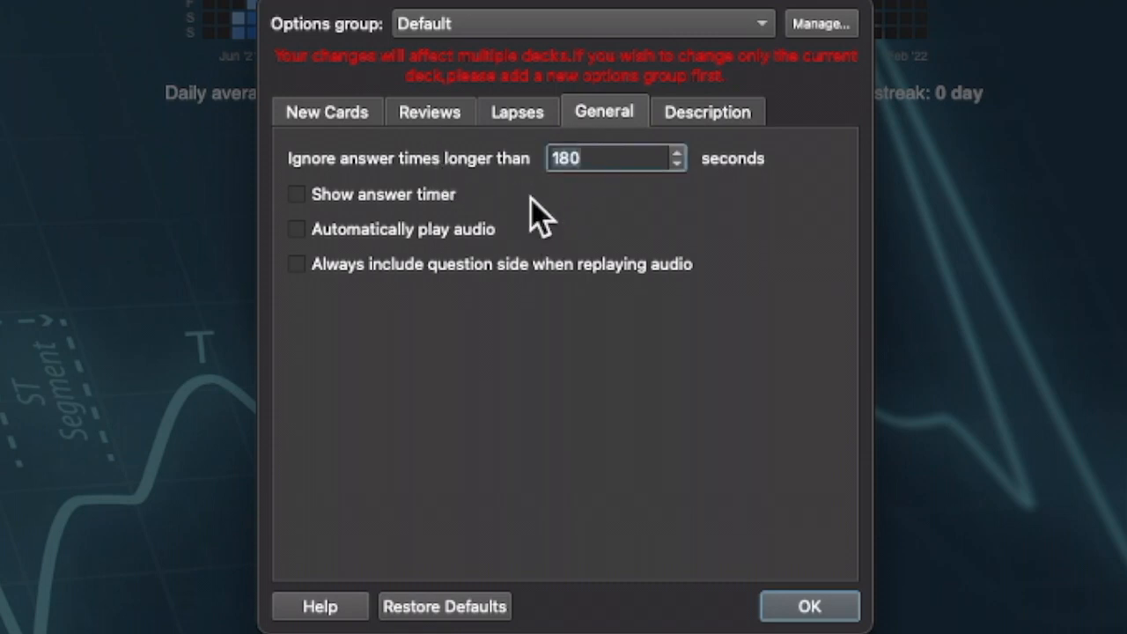
left_click(522, 186)
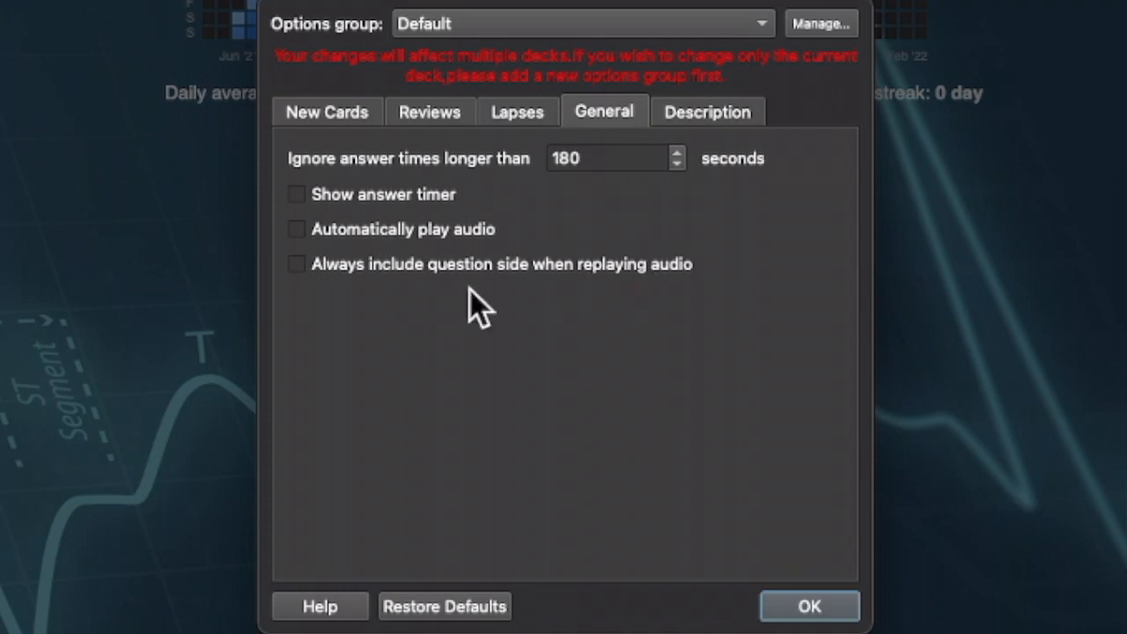
left_click(689, 118)
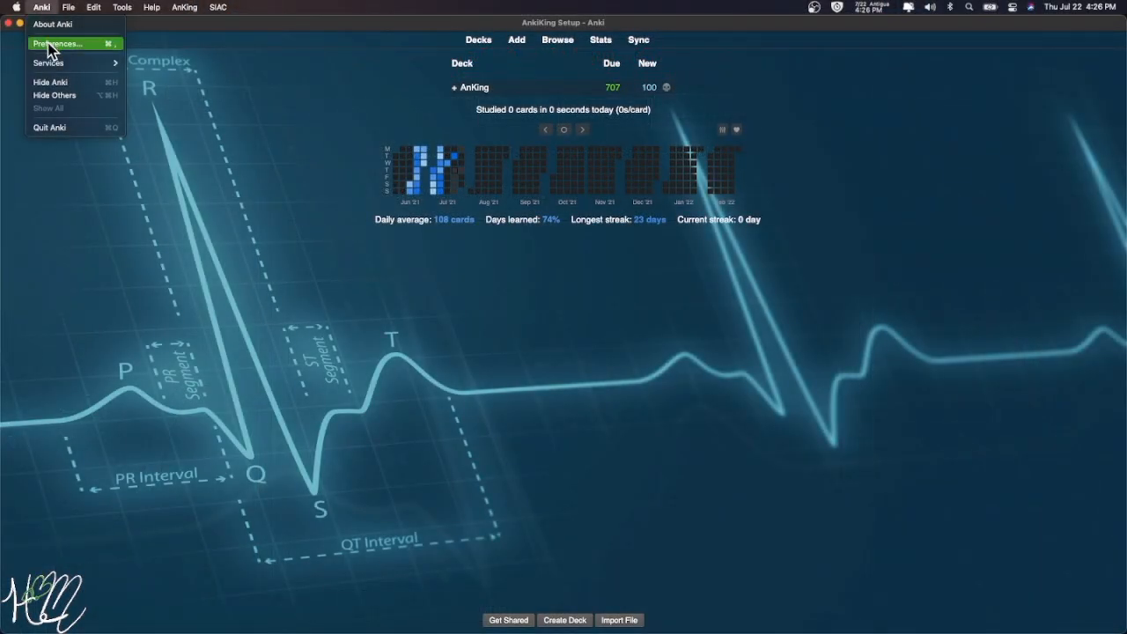
- Open Anki's Preferences from the Anki menu to see its basic settings
mouse_move(122, 7)
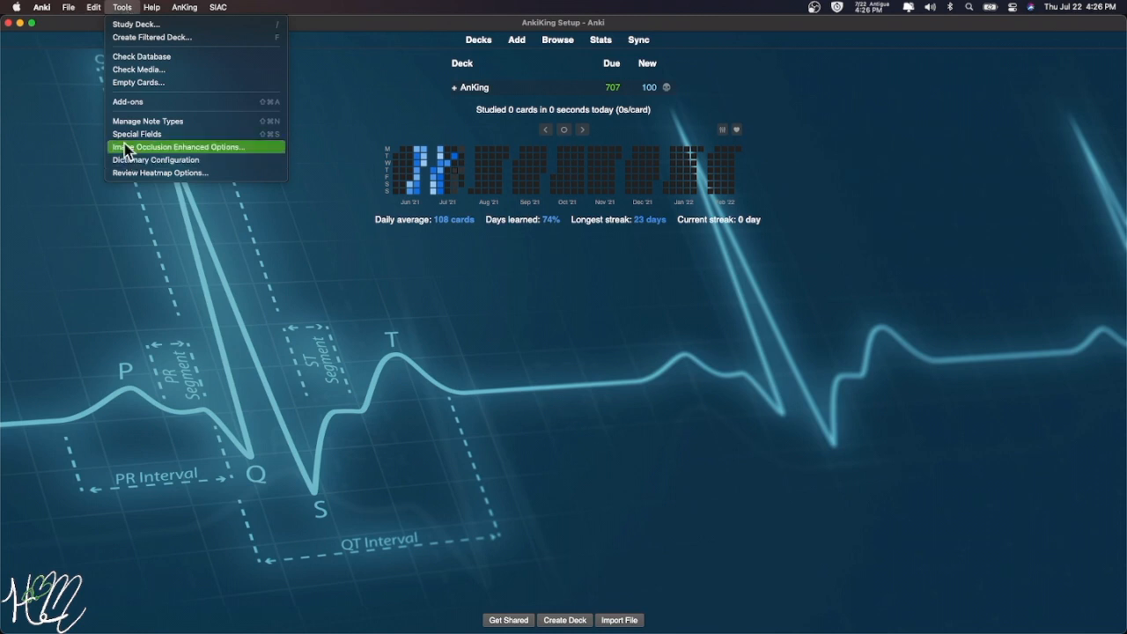
mouse_move(41, 7)
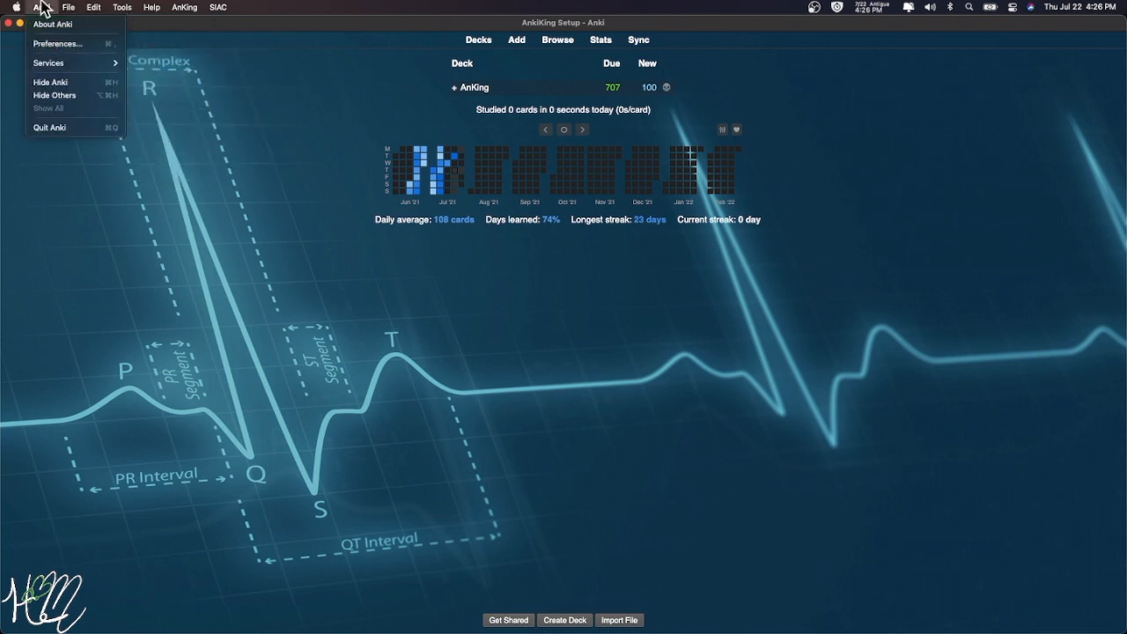
left_click(56, 46)
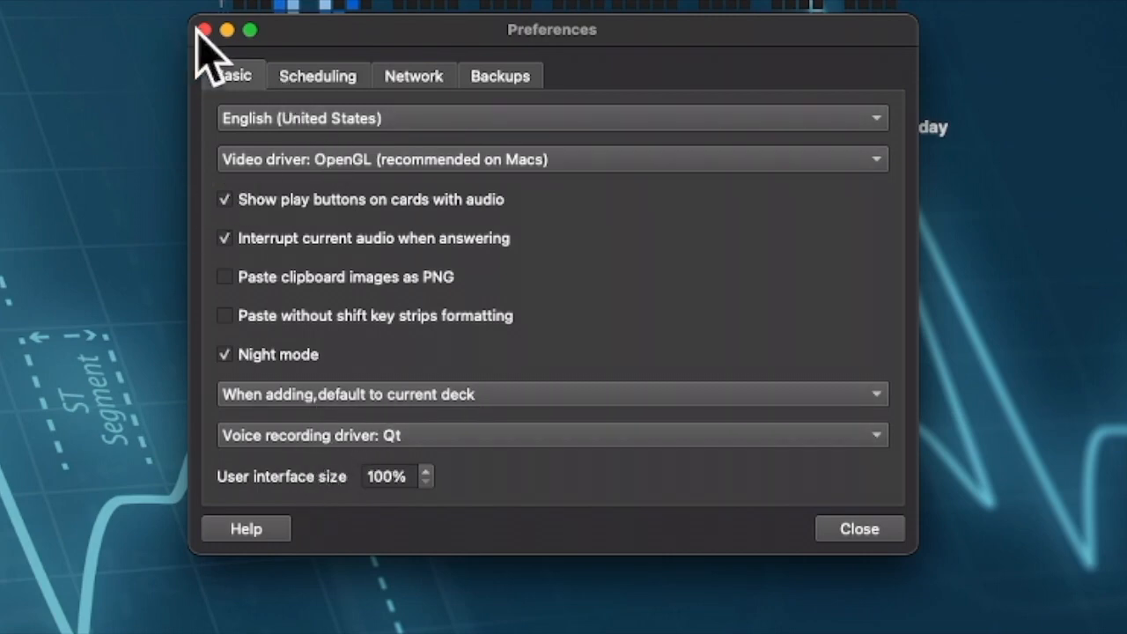
- Show the Scheduling preferences and check that the next day starts 6 hours past midnight
left_click(318, 78)
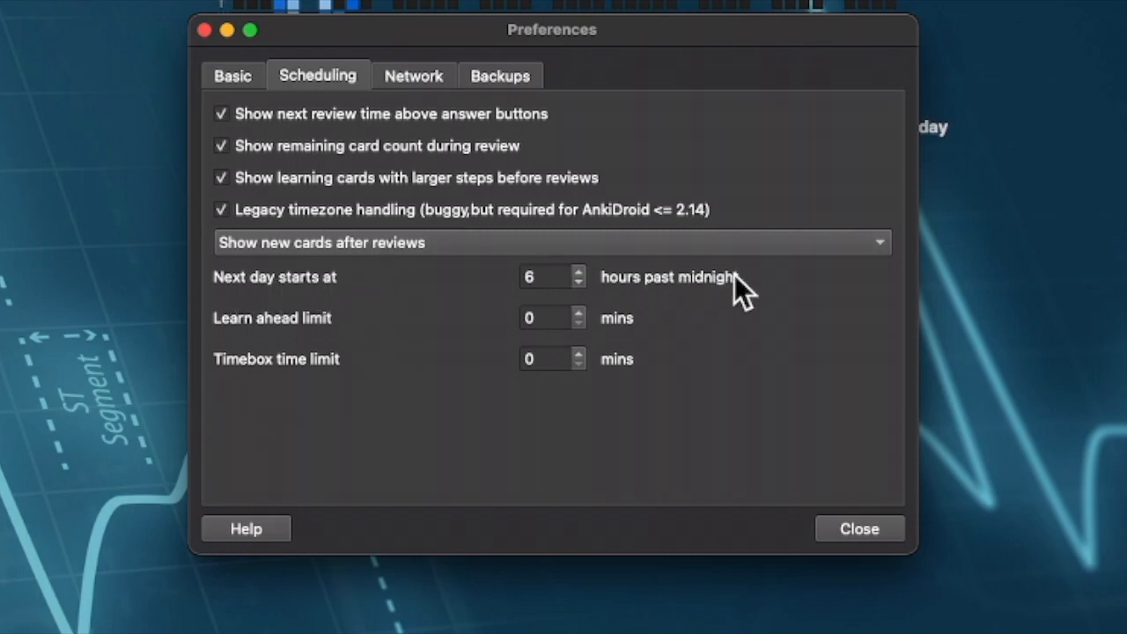
left_click_drag(558, 279, 515, 280)
left_click(545, 276)
double_click(535, 276)
left_click(456, 282)
double_click(534, 276)
left_click(540, 278)
left_click(481, 286)
- Check the learn ahead limit, which is set to 0 mins
left_click(543, 319)
left_click(441, 316)
left_click(522, 317)
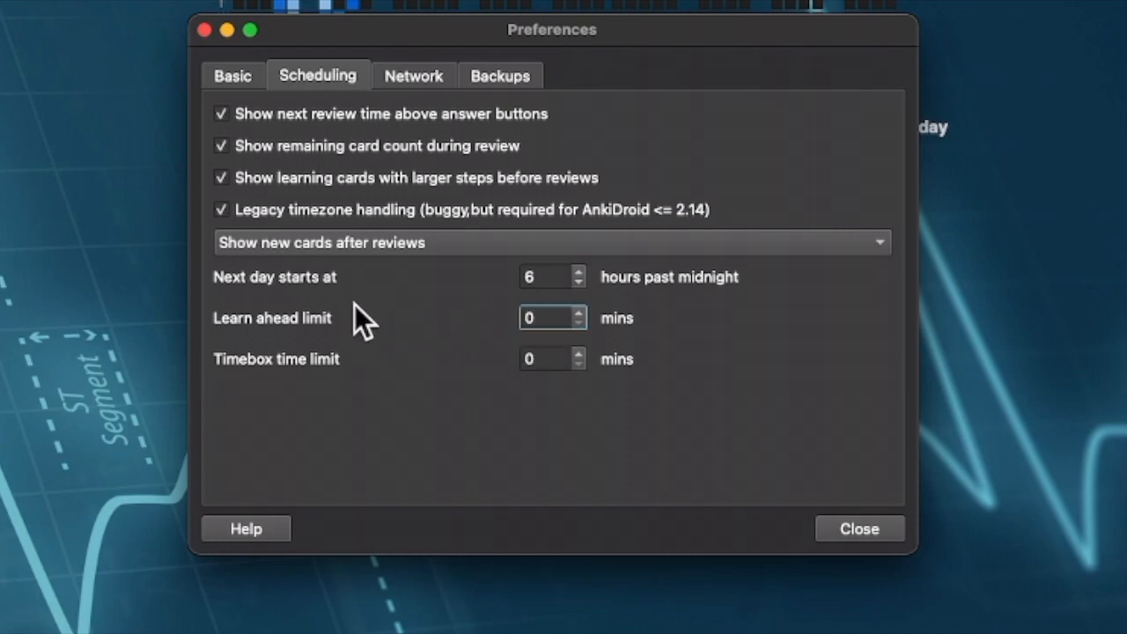
left_click(407, 325)
left_click(520, 319)
left_click(355, 317)
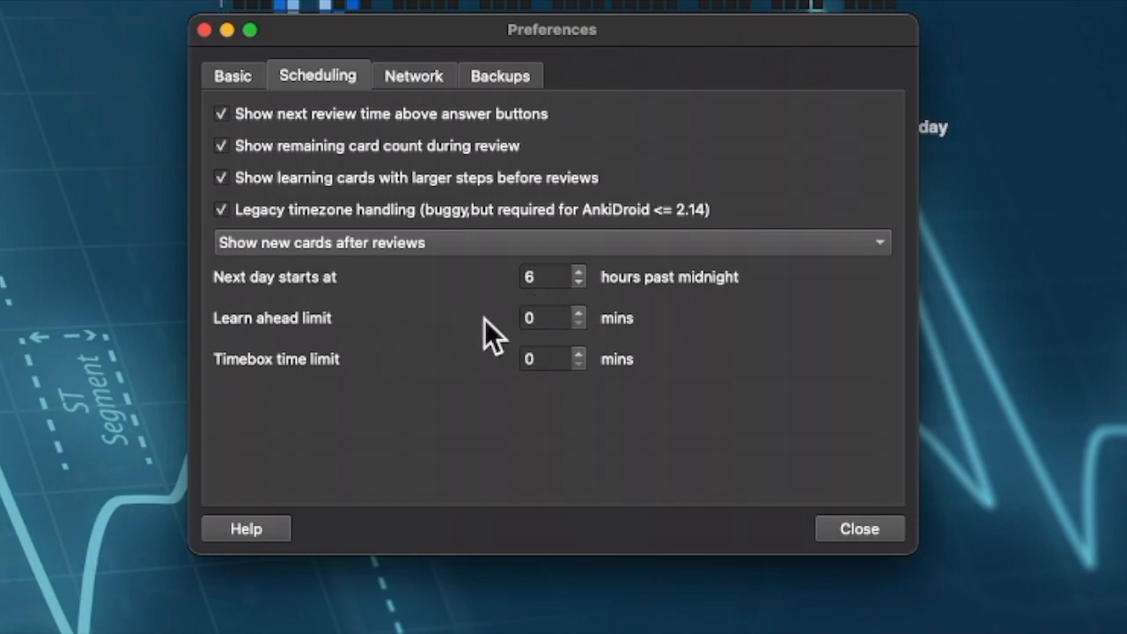
- Review the Network sync and Backups settings, then return to the Basic preferences
left_click(412, 76)
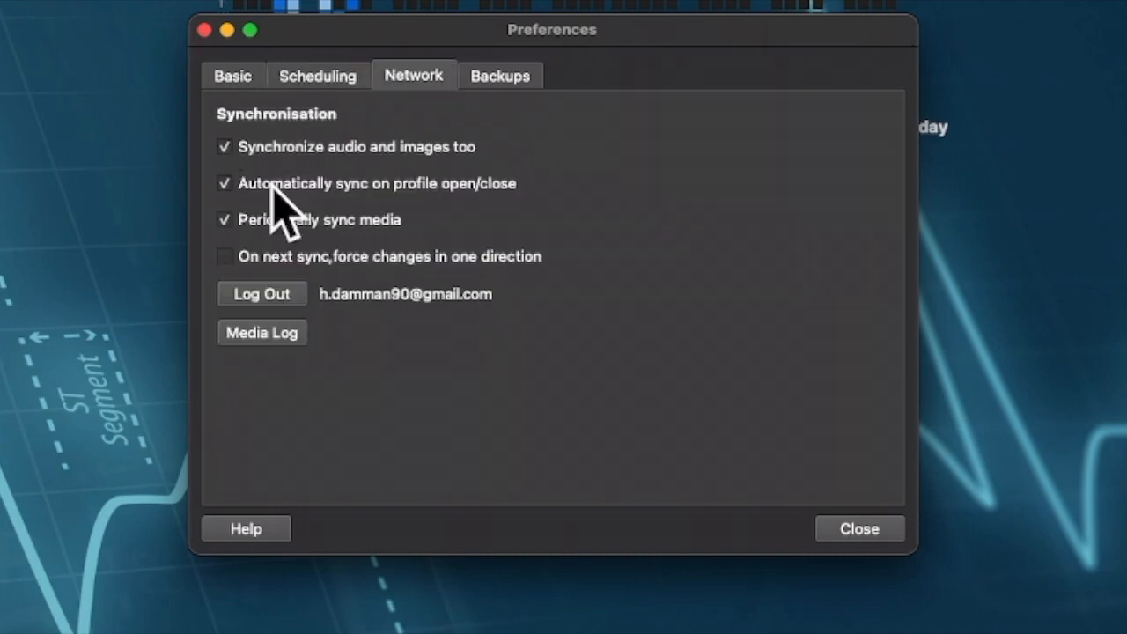
left_click(512, 79)
left_click(450, 75)
left_click(501, 76)
left_click(445, 76)
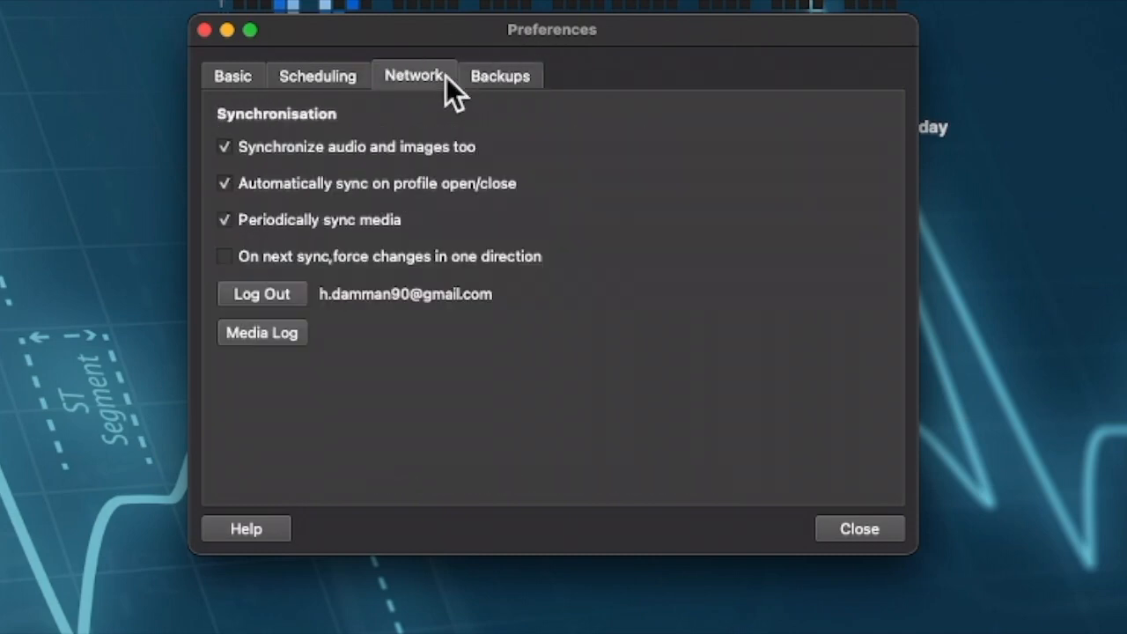
left_click(238, 79)
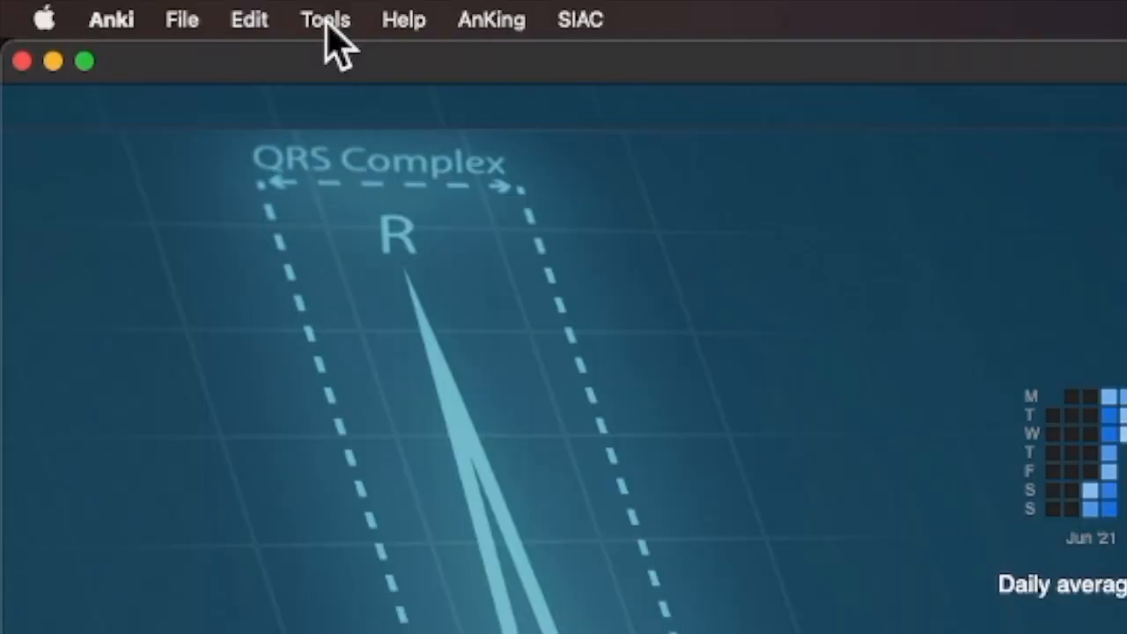
left_click(123, 8)
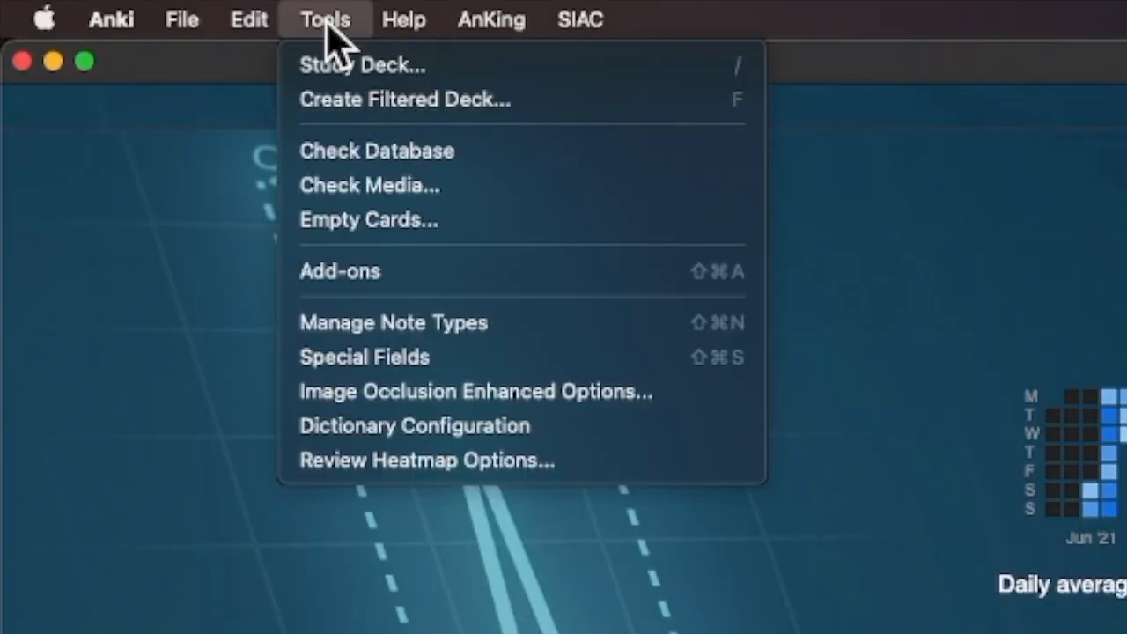
left_click(373, 271)
left_click_drag(602, 71, 452, 42)
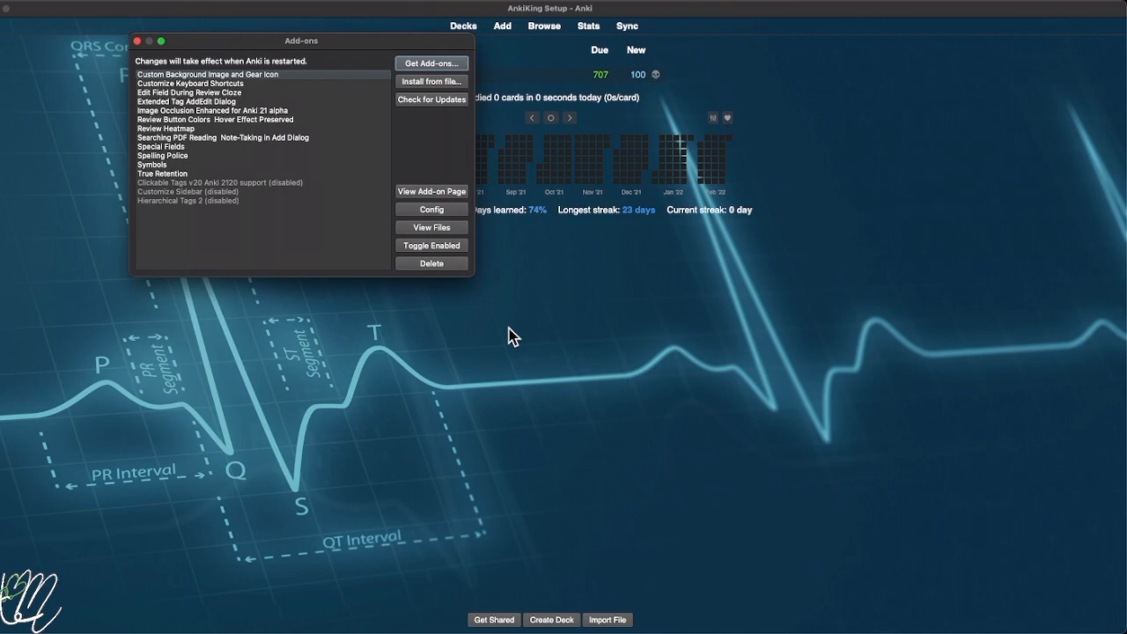
left_click_drag(474, 275, 572, 372)
left_click_drag(212, 46, 412, 70)
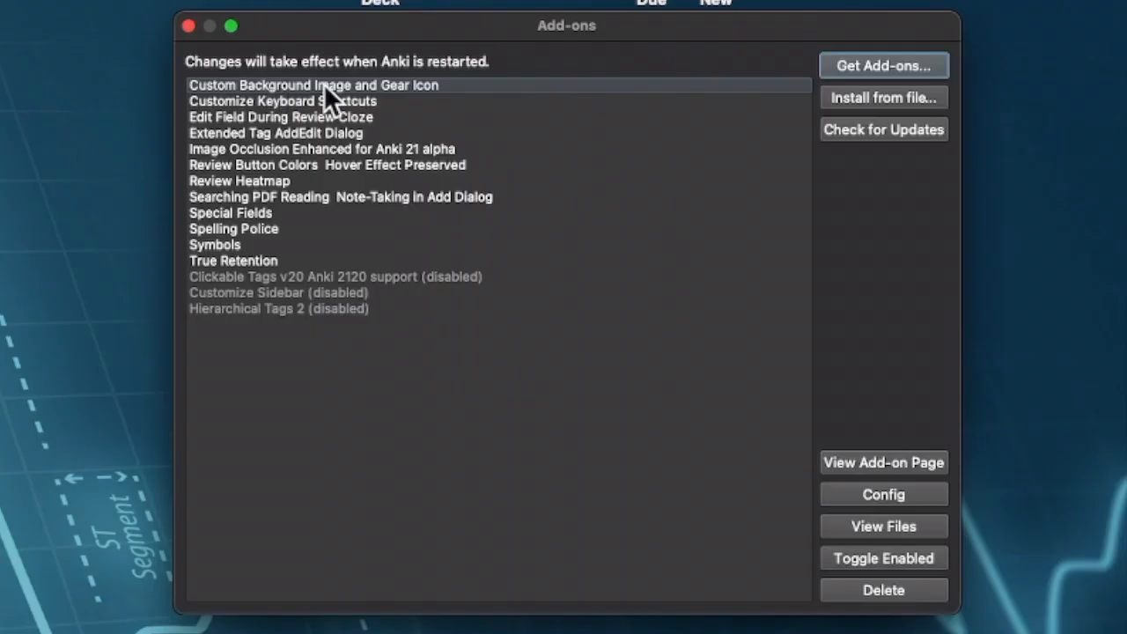
left_click(416, 98)
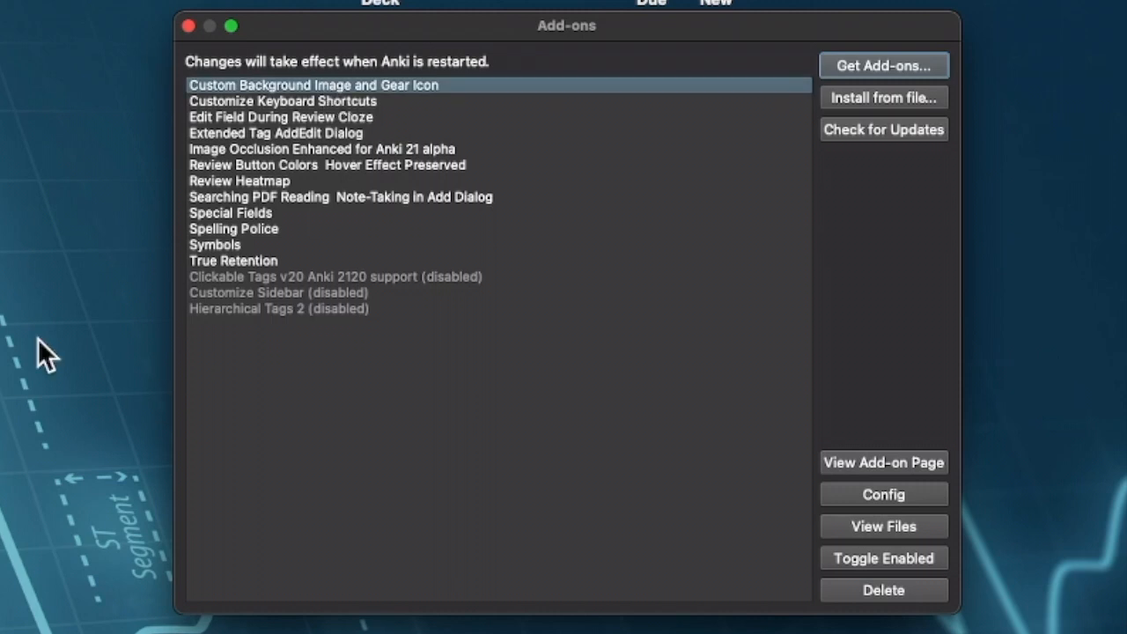
left_click(280, 100)
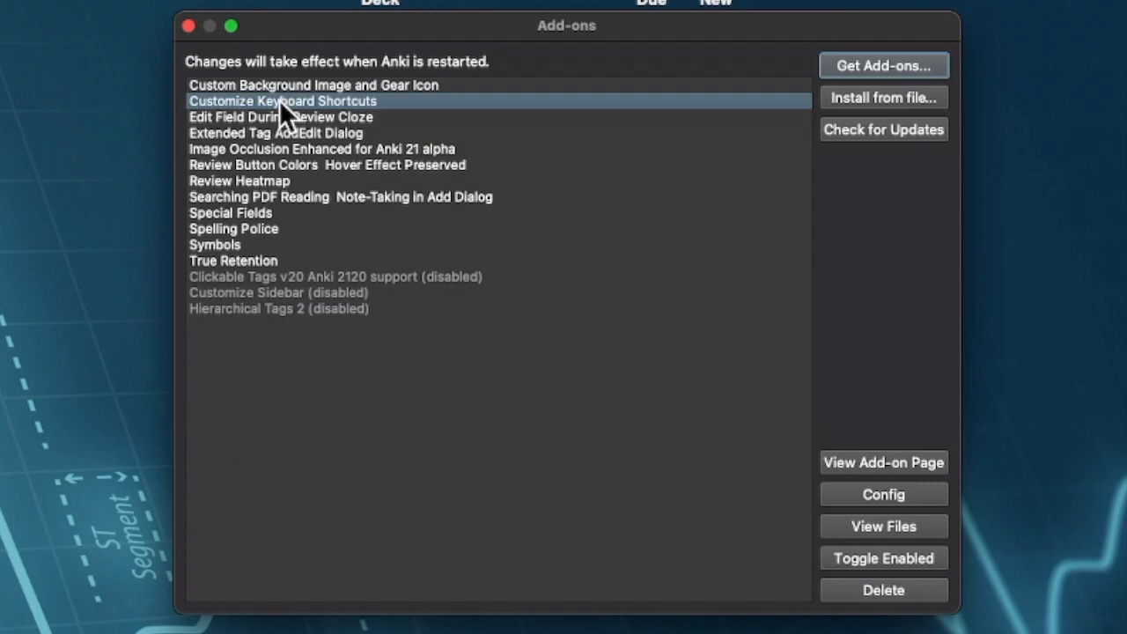
left_click(279, 117)
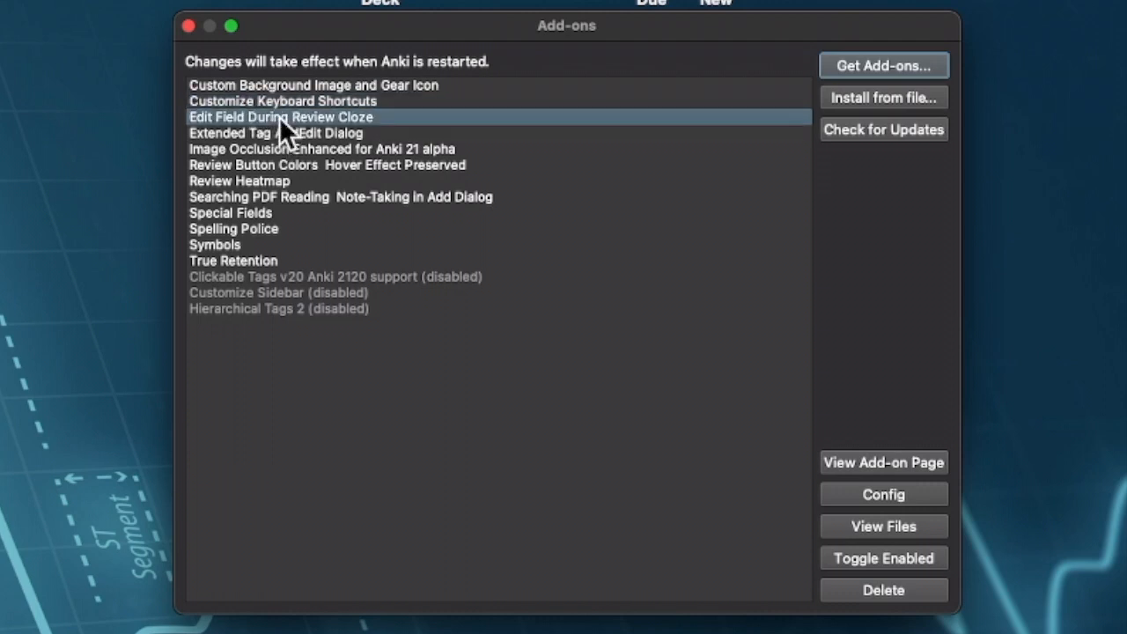
left_click(280, 134)
left_click(283, 153)
left_click(284, 165)
left_click(284, 181)
left_click(298, 196)
left_click(269, 212)
left_click(264, 228)
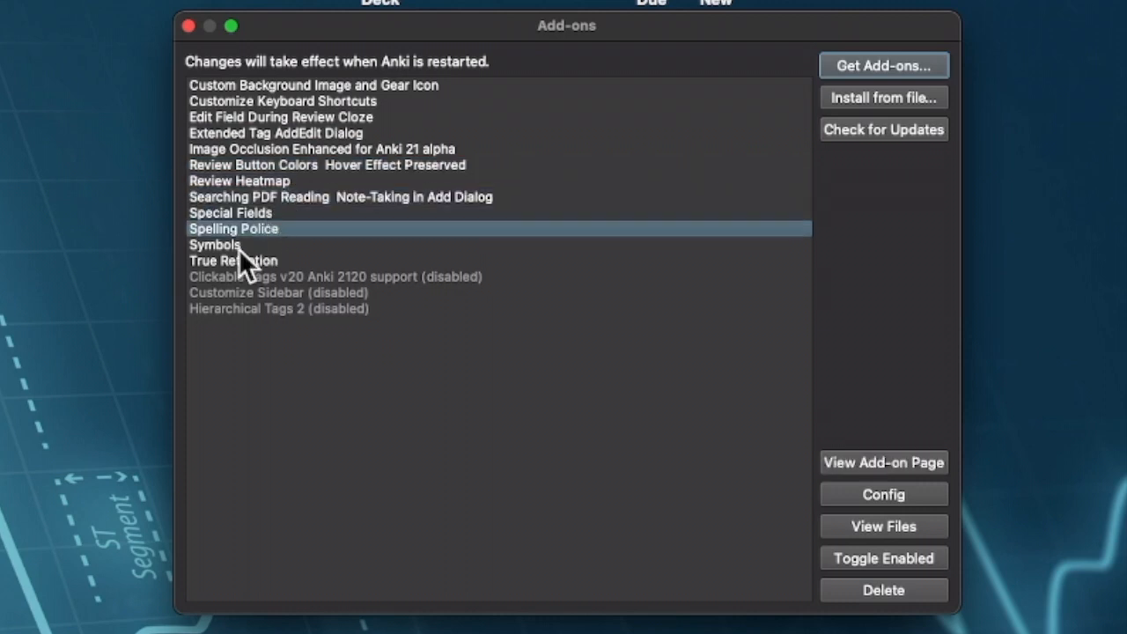
left_click(240, 245)
left_click(249, 259)
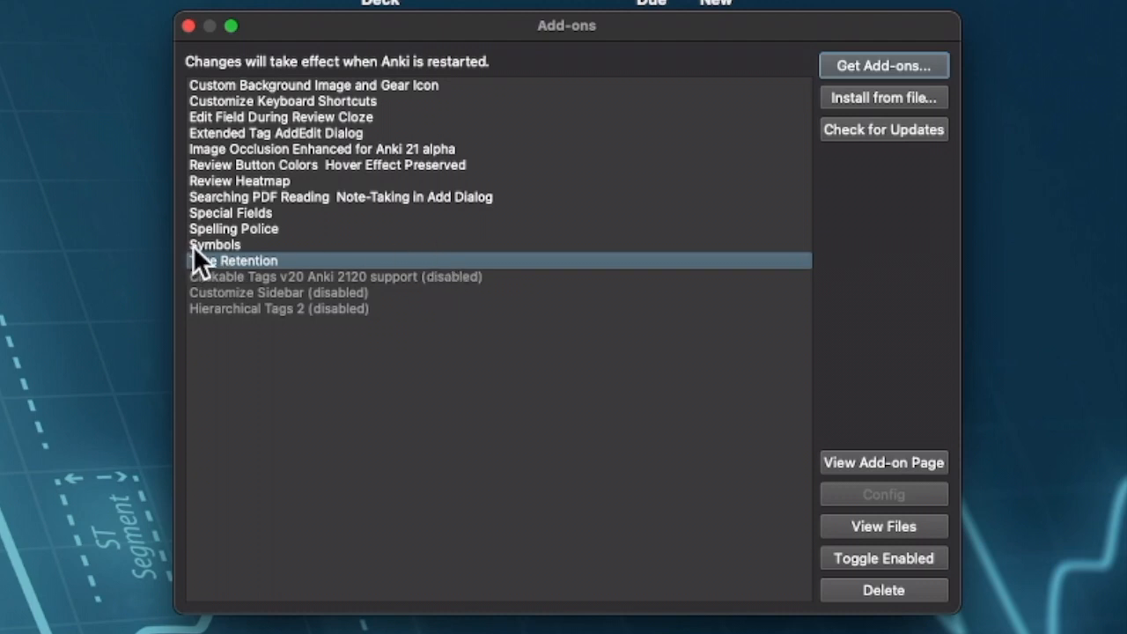
left_click(221, 245)
left_click(220, 228)
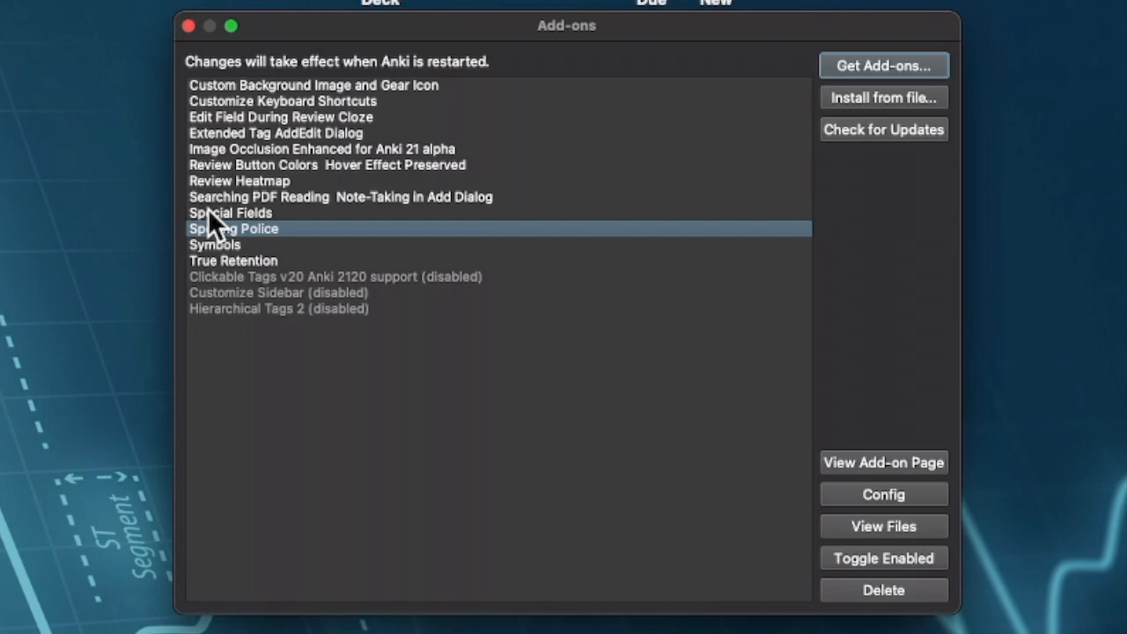
left_click(218, 180)
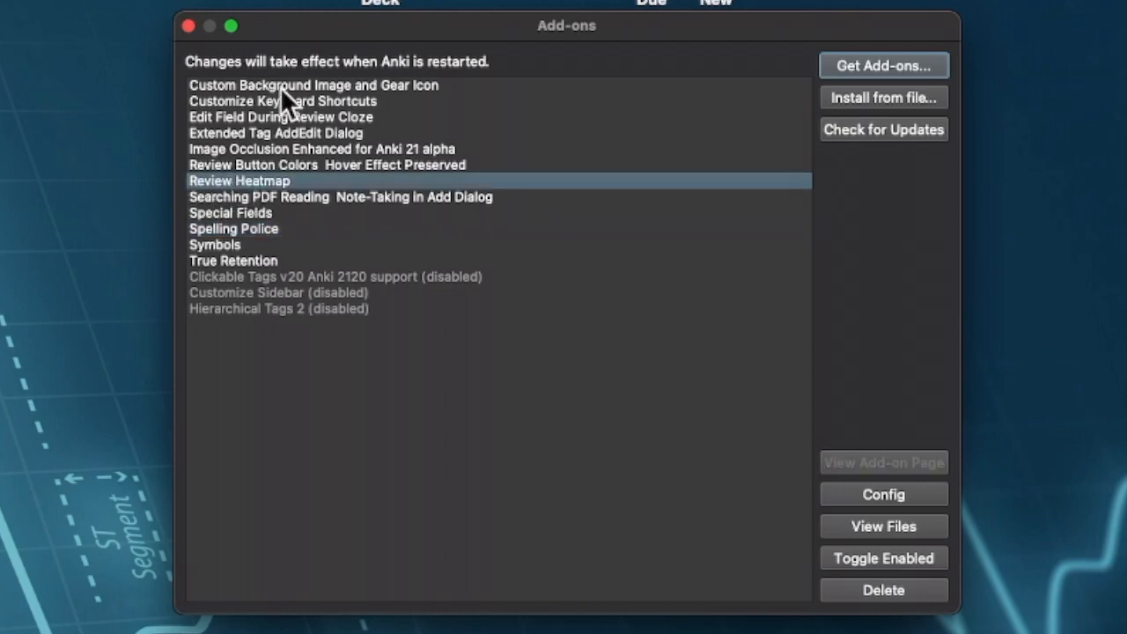
left_click_drag(317, 27, 792, 70)
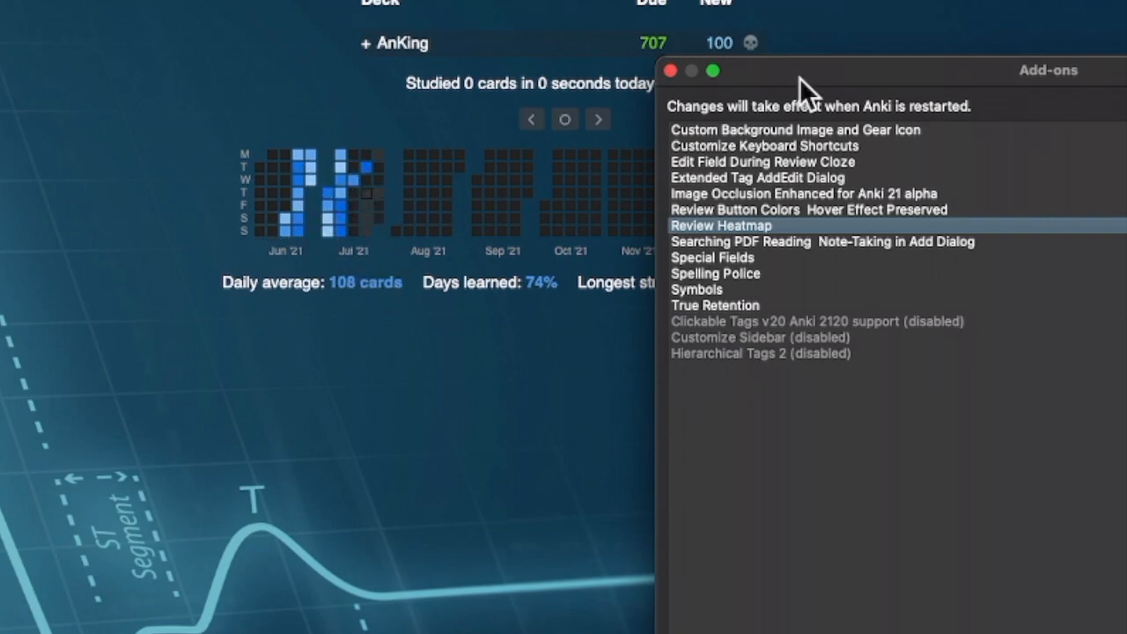
left_click_drag(797, 80, 271, 87)
left_click(201, 215)
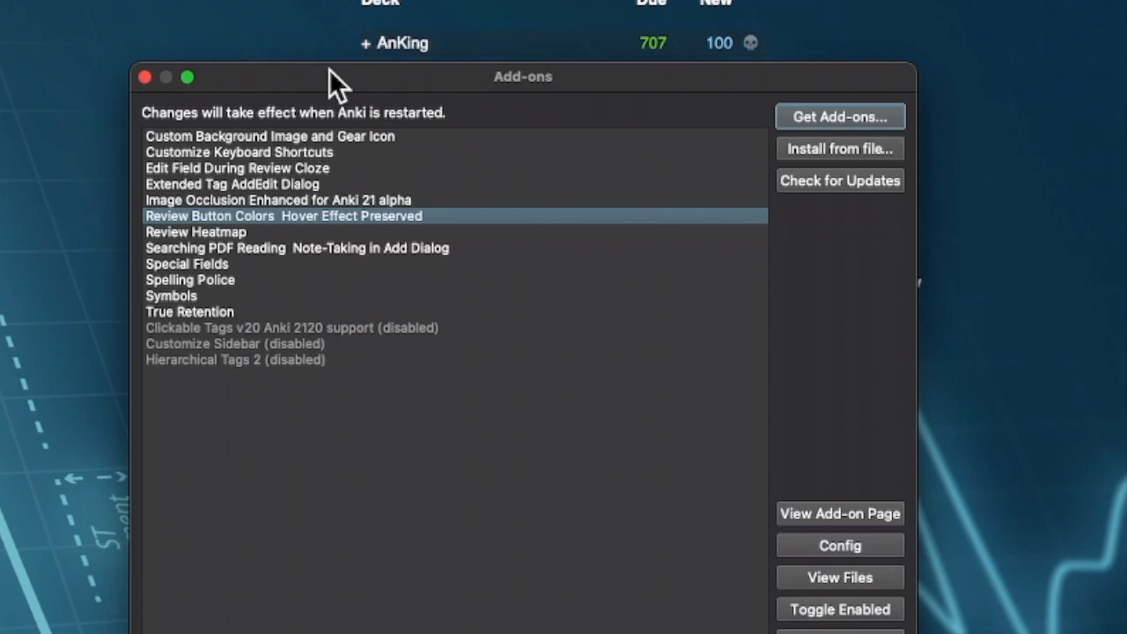
left_click(203, 201)
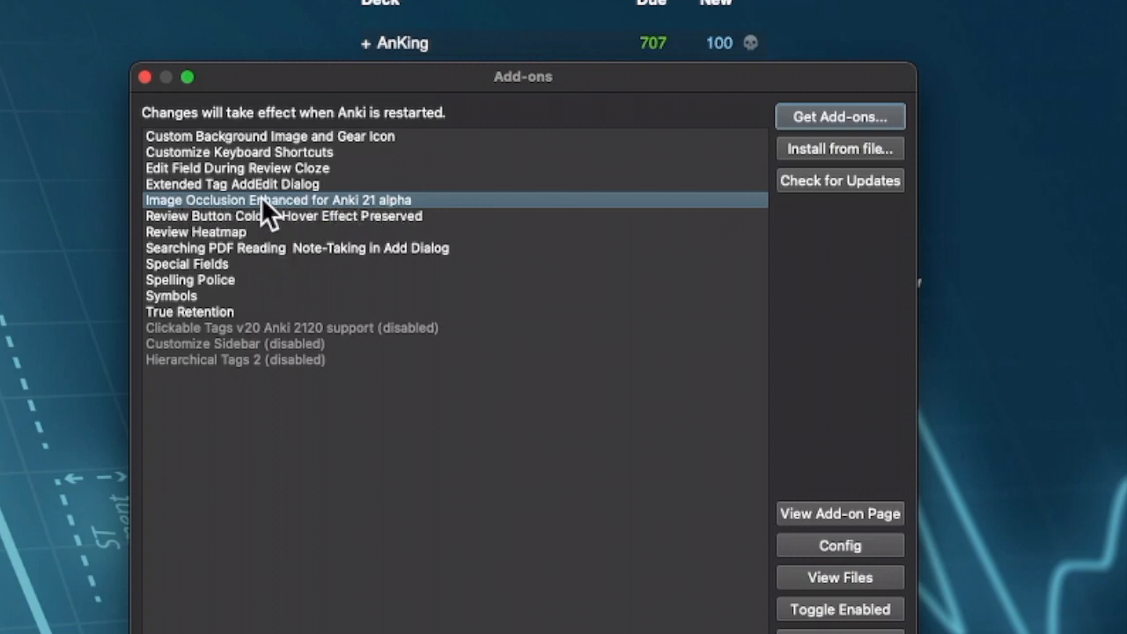
left_click(169, 183)
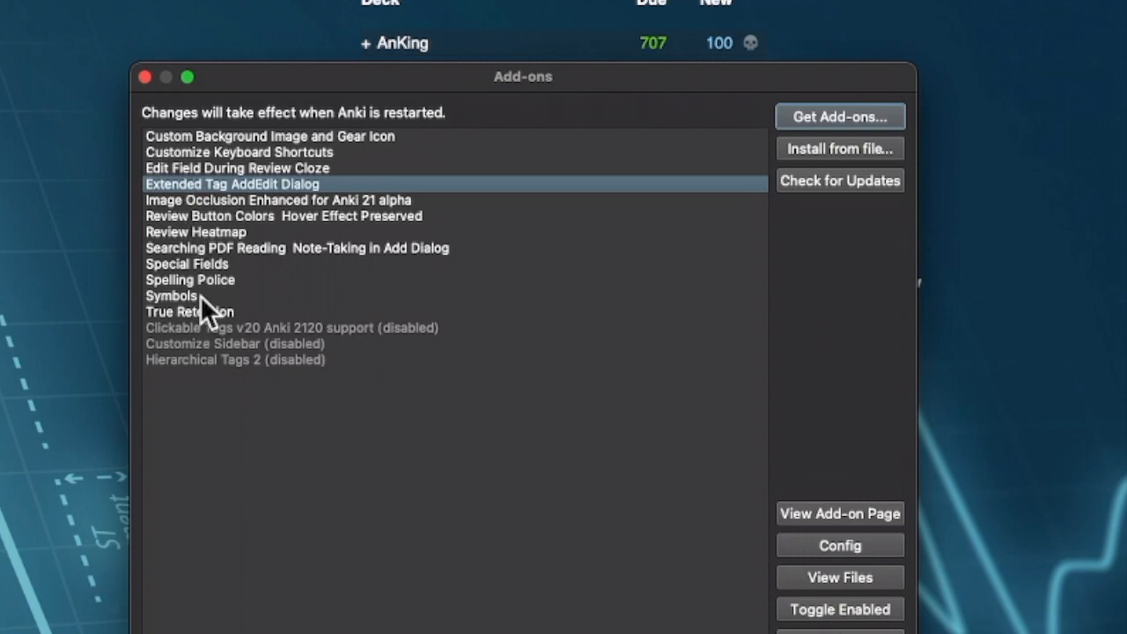
left_click(862, 114)
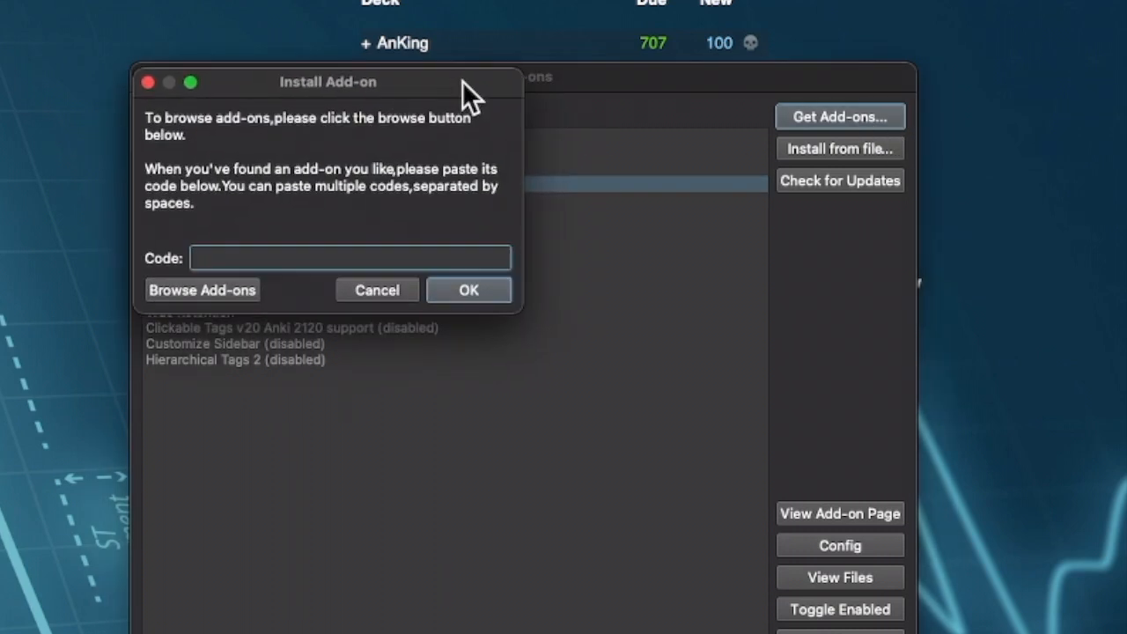
- Open AnkiWeb's Add-ons for Anki 2.1 listing from the Install Add-on dialog
left_click(179, 289)
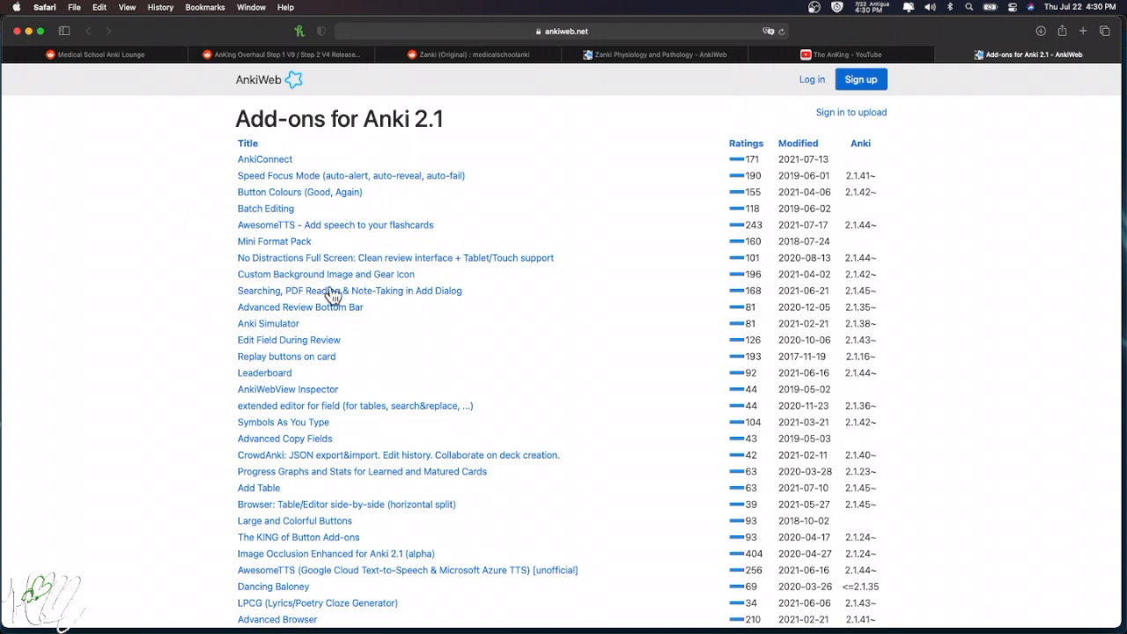
left_click(285, 193)
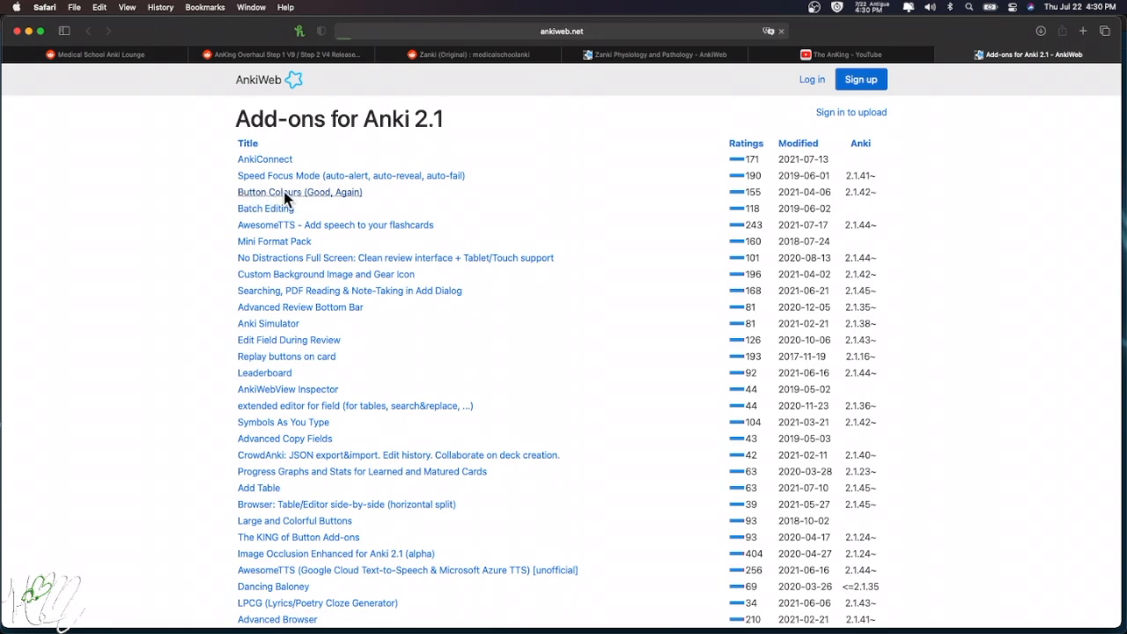
scroll(385, 452, "down", 2)
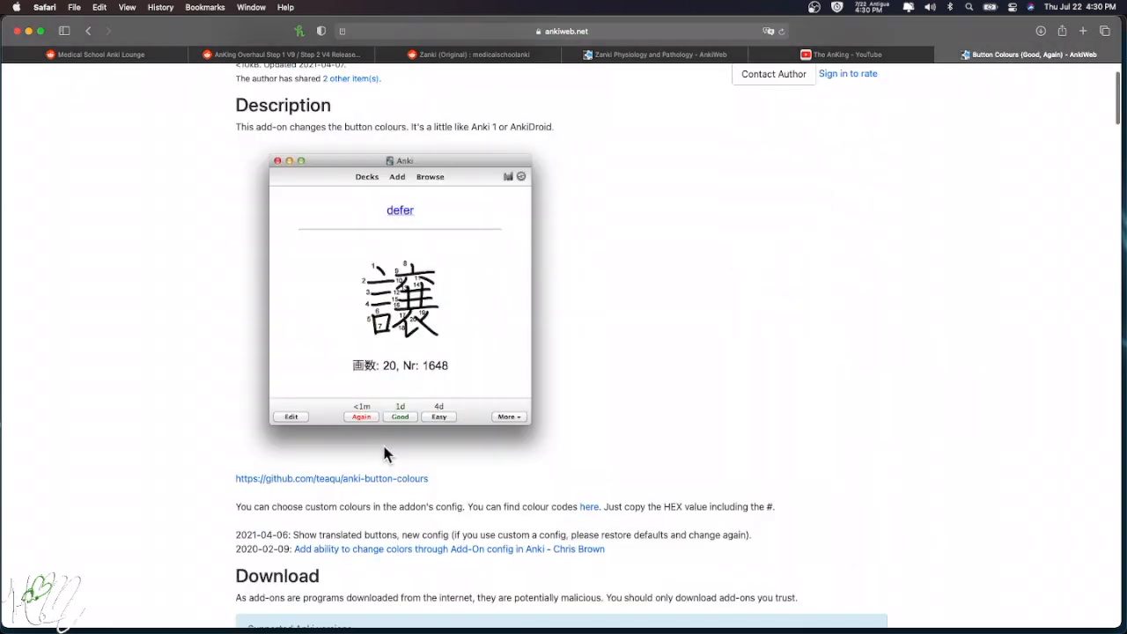
scroll(384, 450, "down", 4)
scroll(384, 449, "down", 2)
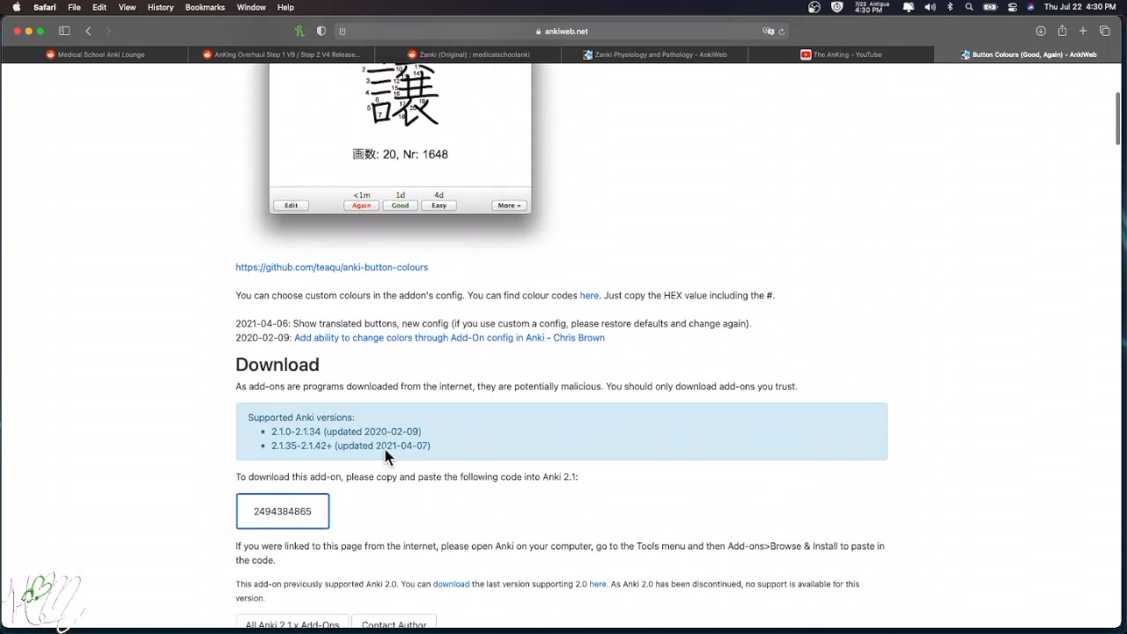
left_click_drag(256, 447, 313, 446)
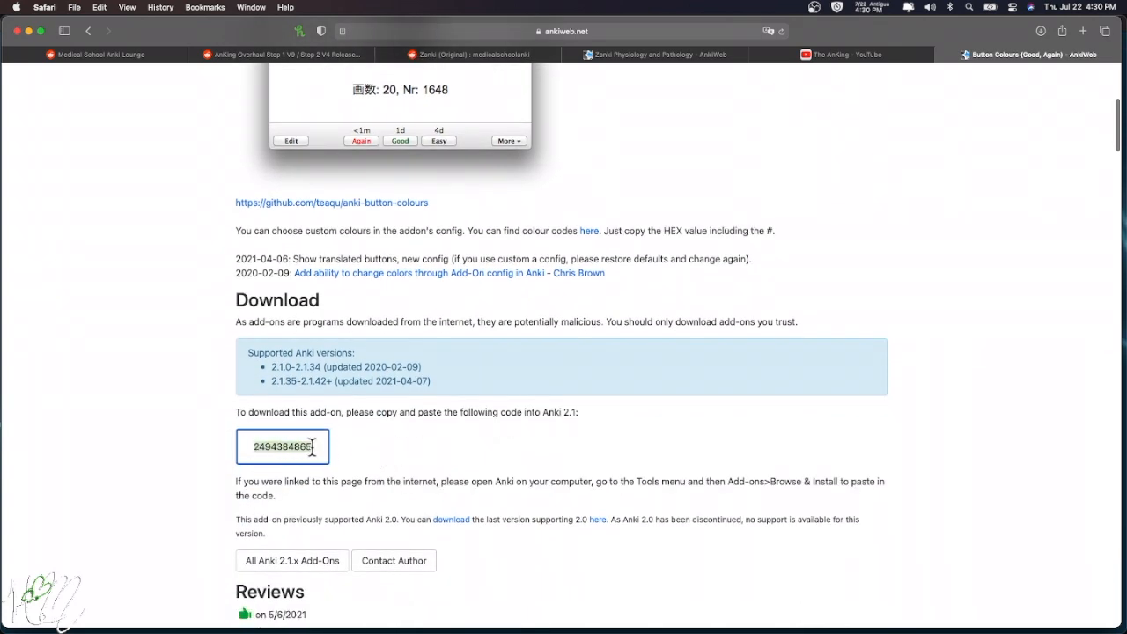
right_click(263, 446)
left_click(293, 486)
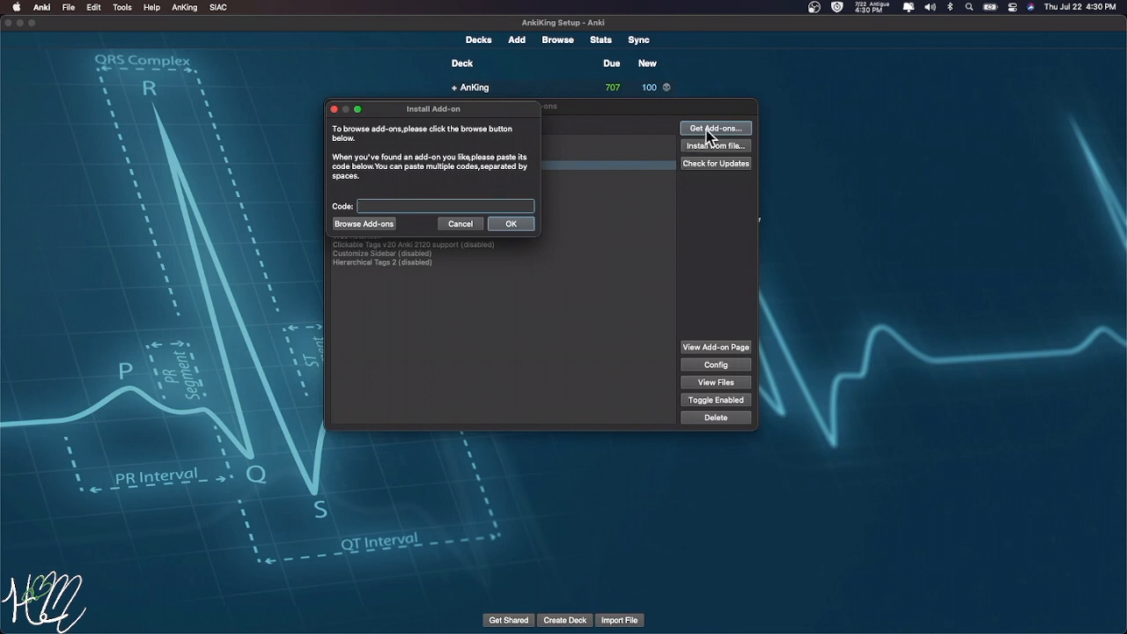
- Paste the add-on code into the Code field, then cancel the installation
right_click(410, 207)
left_click(384, 206)
left_click(460, 226)
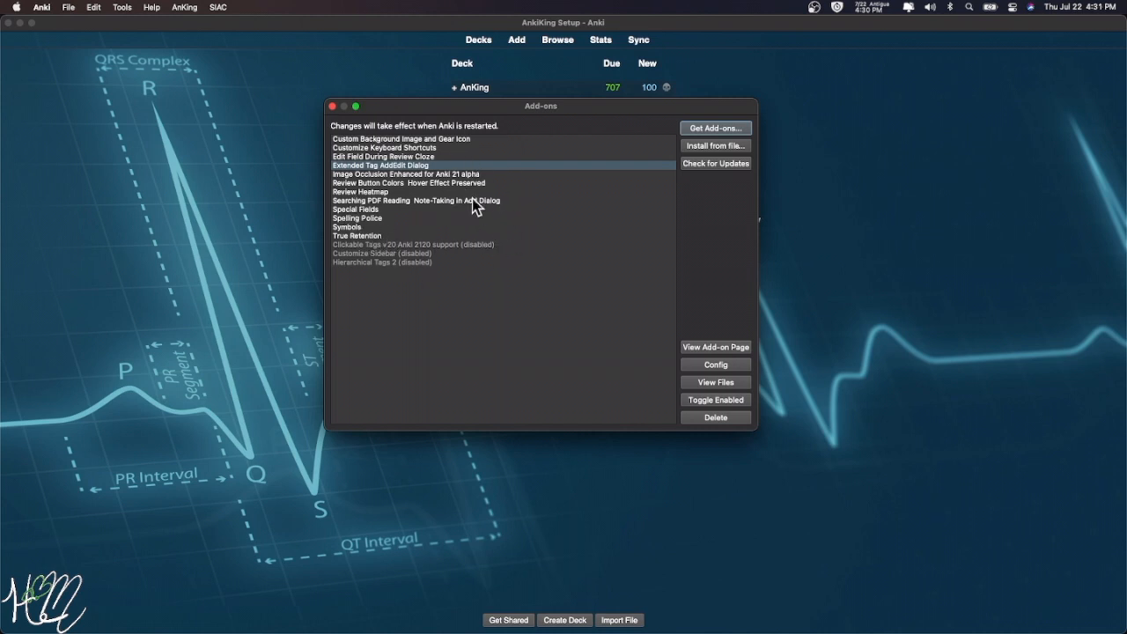
- Look through the Edit Field During Review Cloze add-on and the disabled ones like Customize Sidebar
left_click(343, 157)
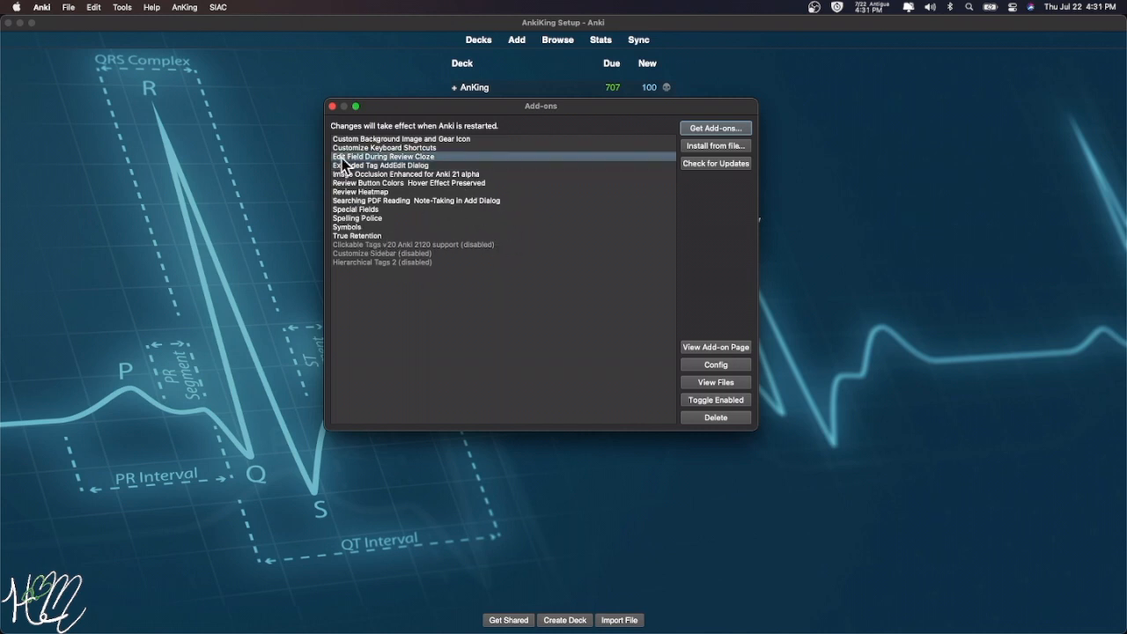
left_click(376, 245)
left_click(374, 253)
left_click(374, 261)
left_click(369, 252)
left_click(368, 247)
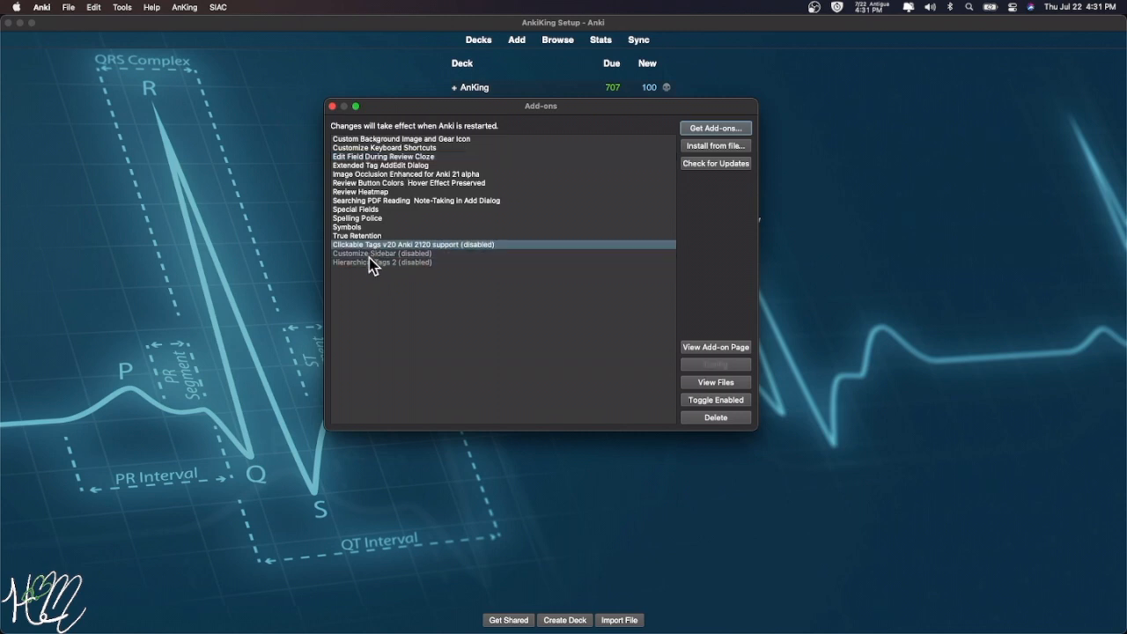
left_click(370, 261)
left_click(367, 255)
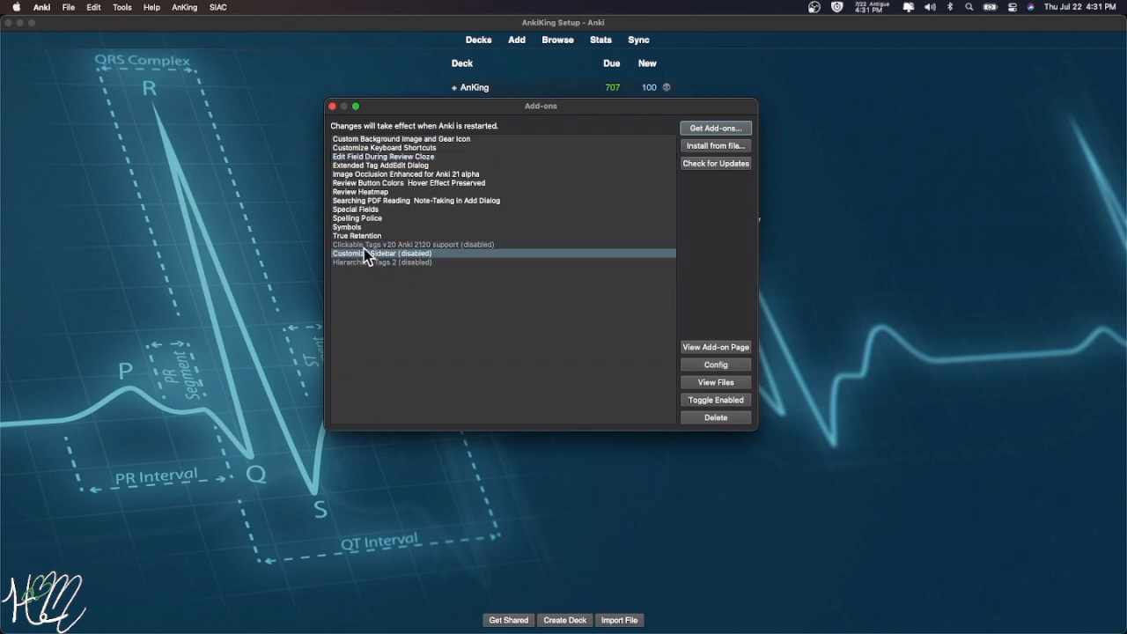
- Select the True Retention add-on in the add-ons list
left_click(355, 234)
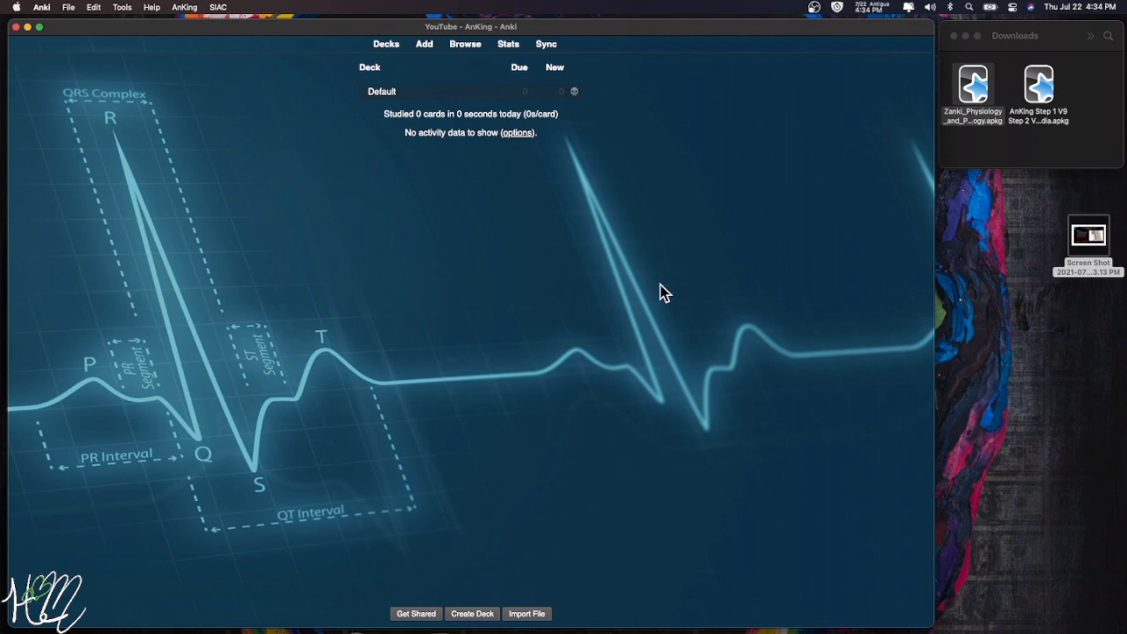
- In Safari, open the AnKing (Step 1 V9 & Step 2 V4) link from the Step I sidebar list
mouse_move(579, 607)
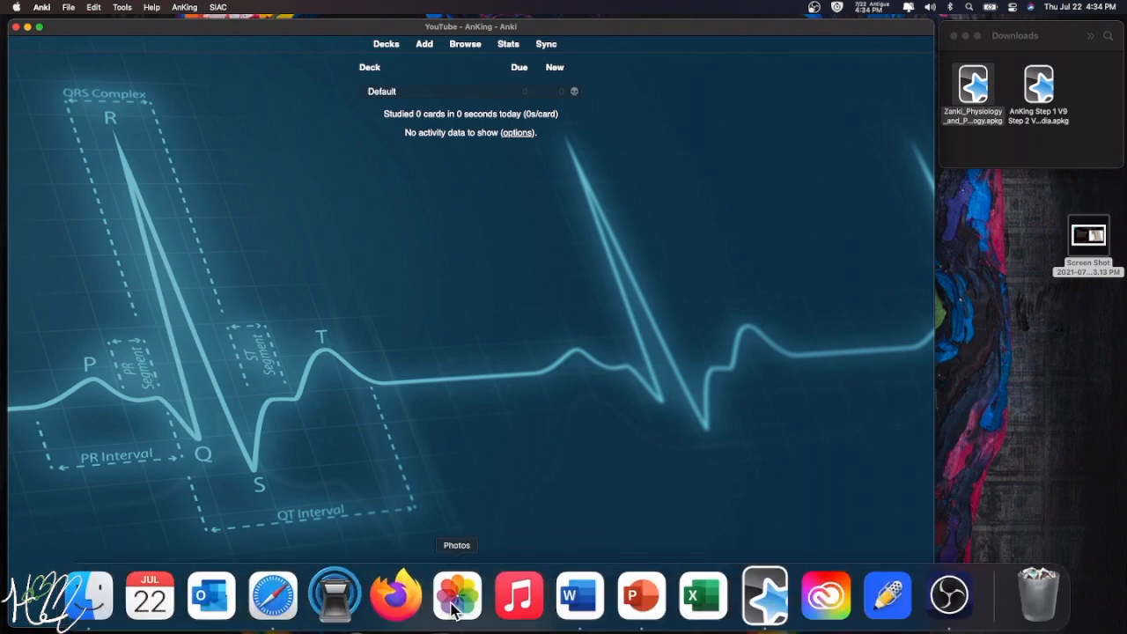
left_click(274, 599)
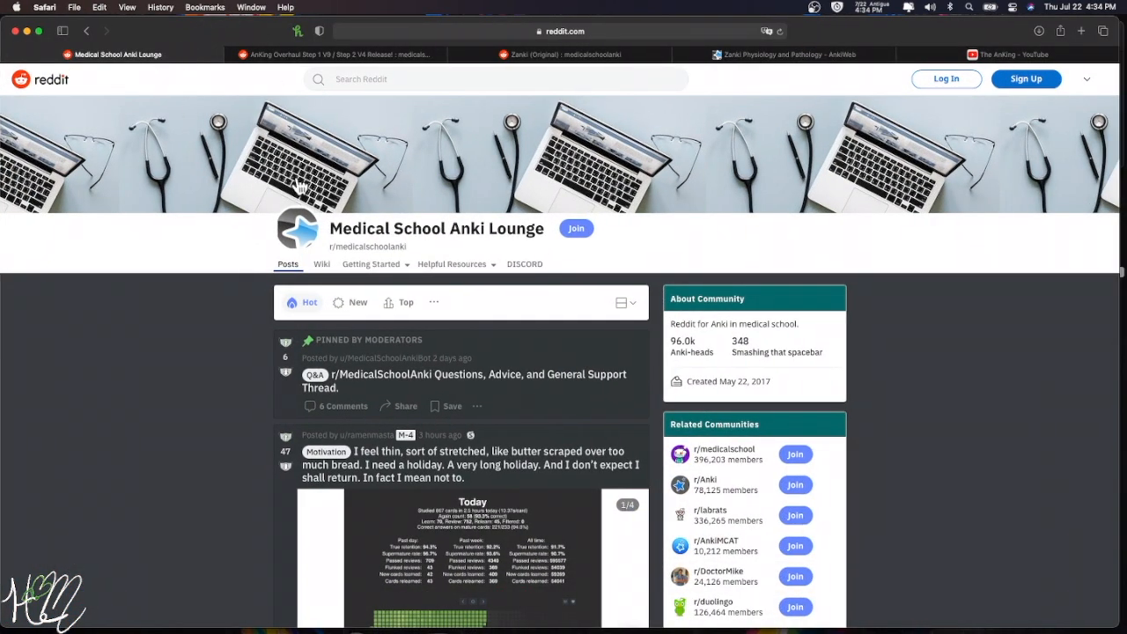
scroll(629, 285, "down", 5)
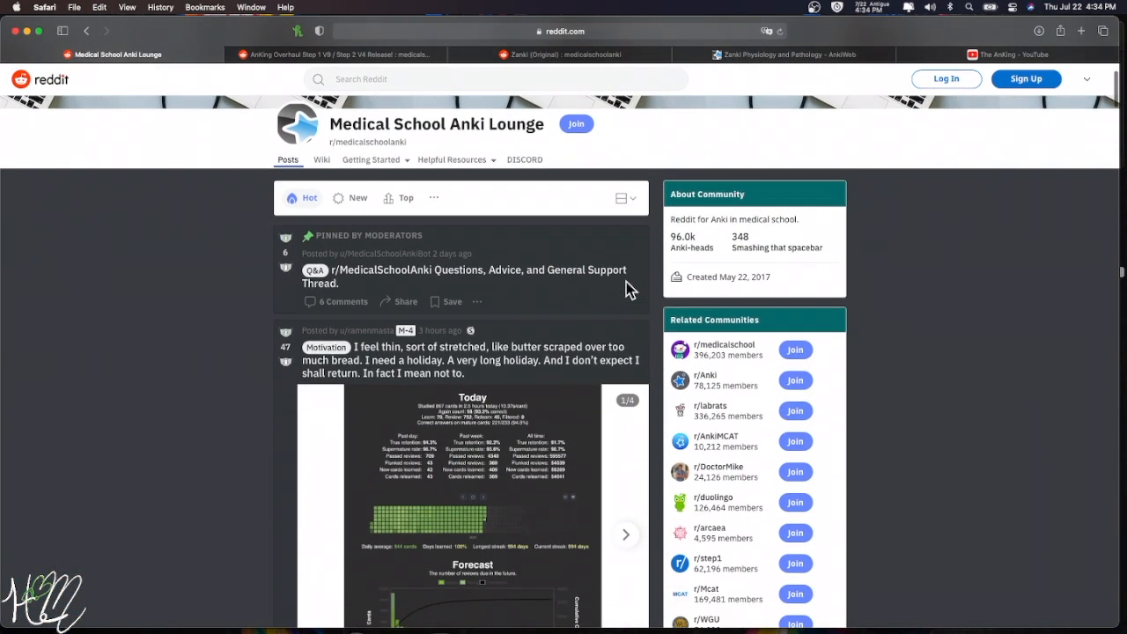
scroll(755, 295, "down", 5)
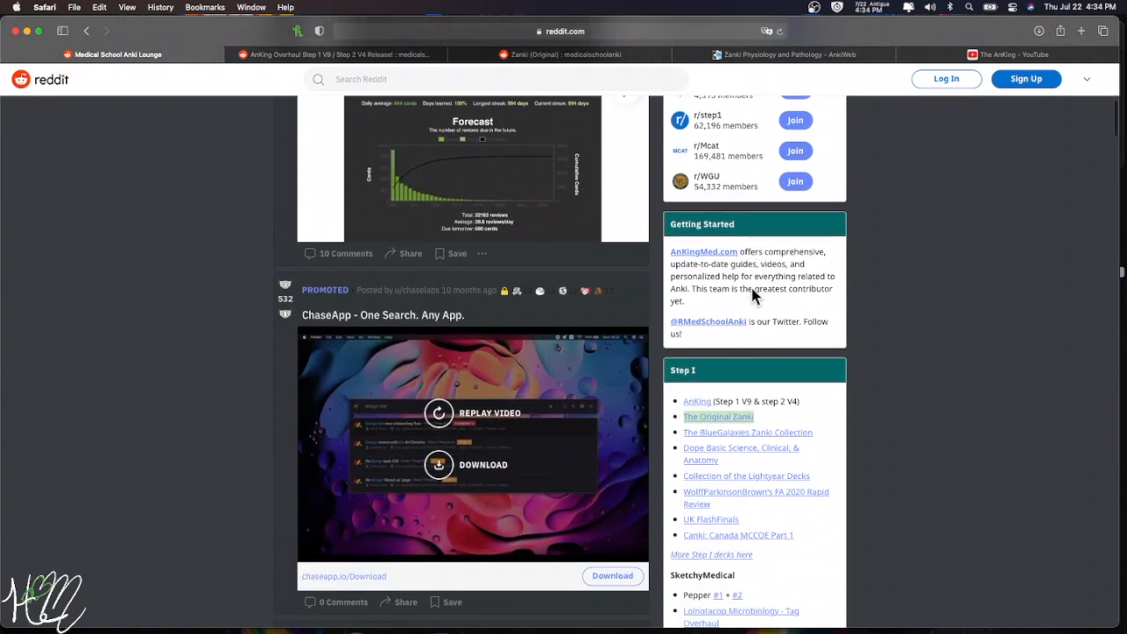
left_click_drag(803, 314, 683, 313)
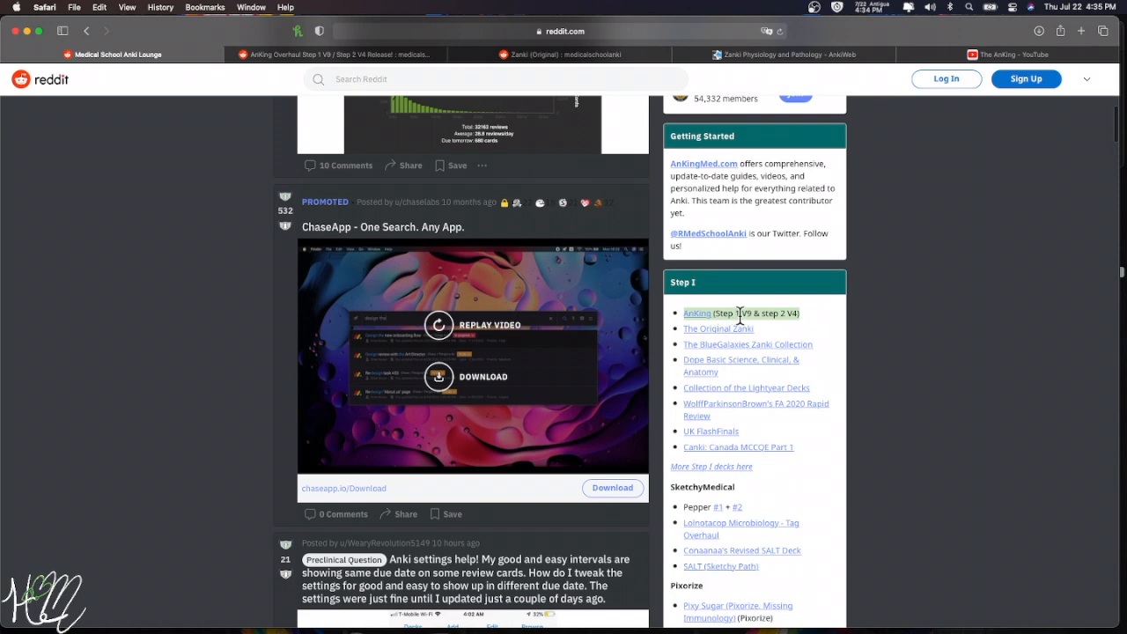
left_click(701, 314)
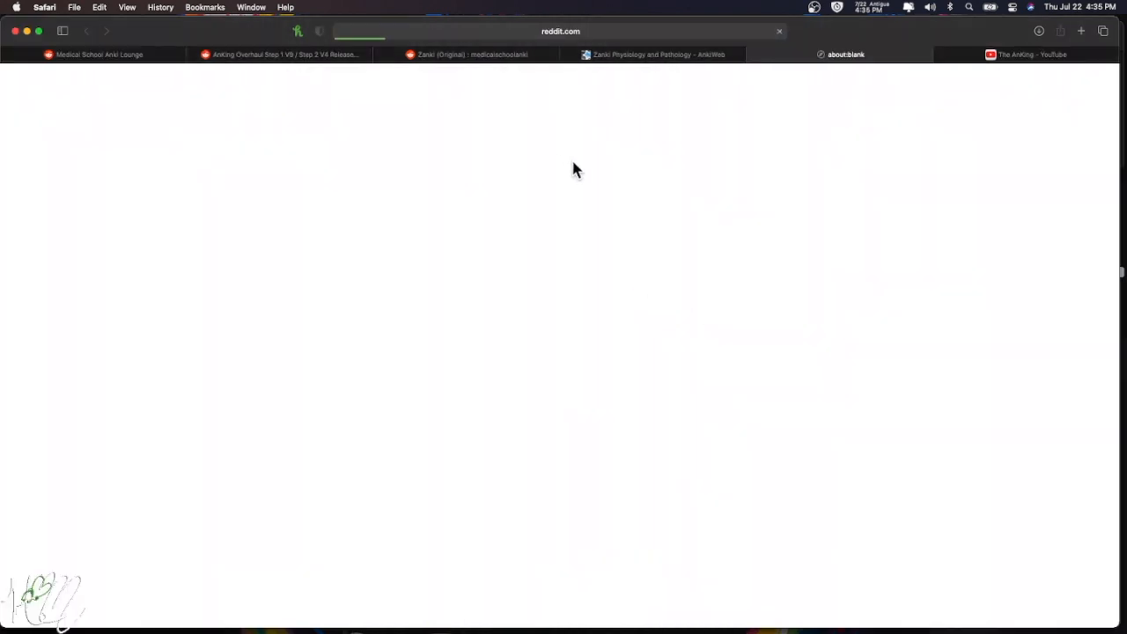
- Scroll the AnKing Overhaul release post to its comments and select the Google Drive download line
left_click(258, 55)
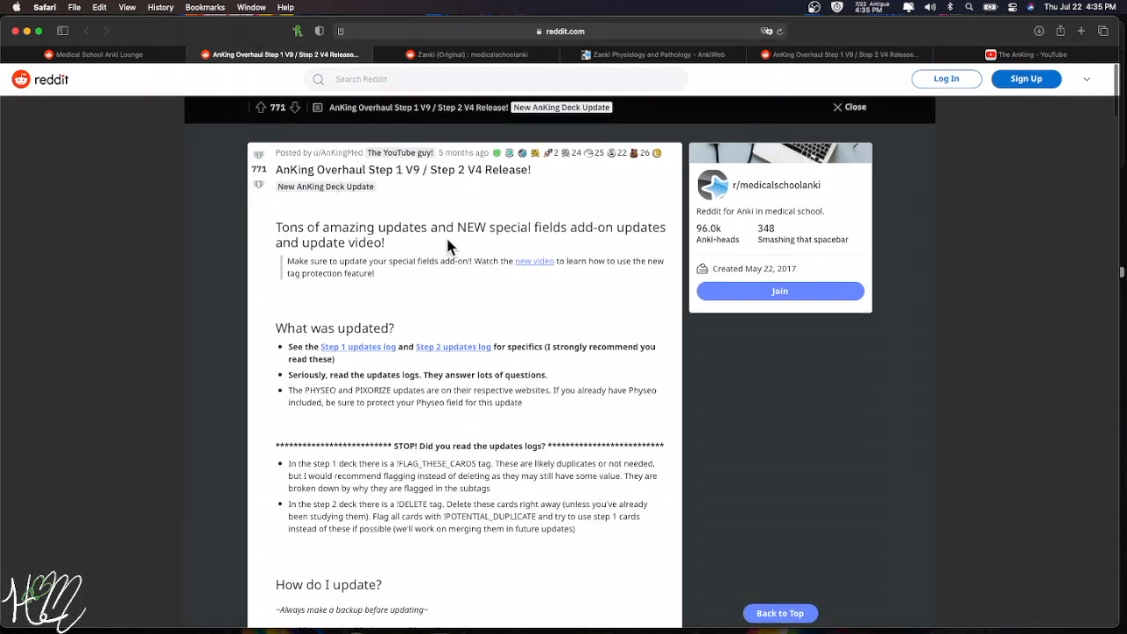
scroll(449, 245, "down", 5)
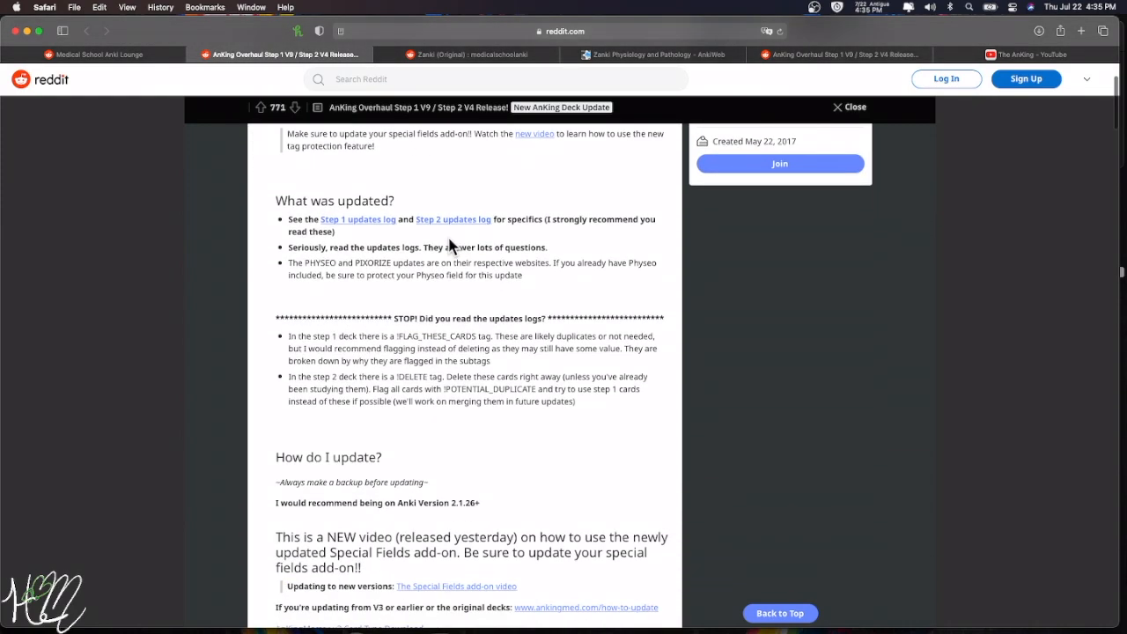
scroll(449, 244, "down", 5)
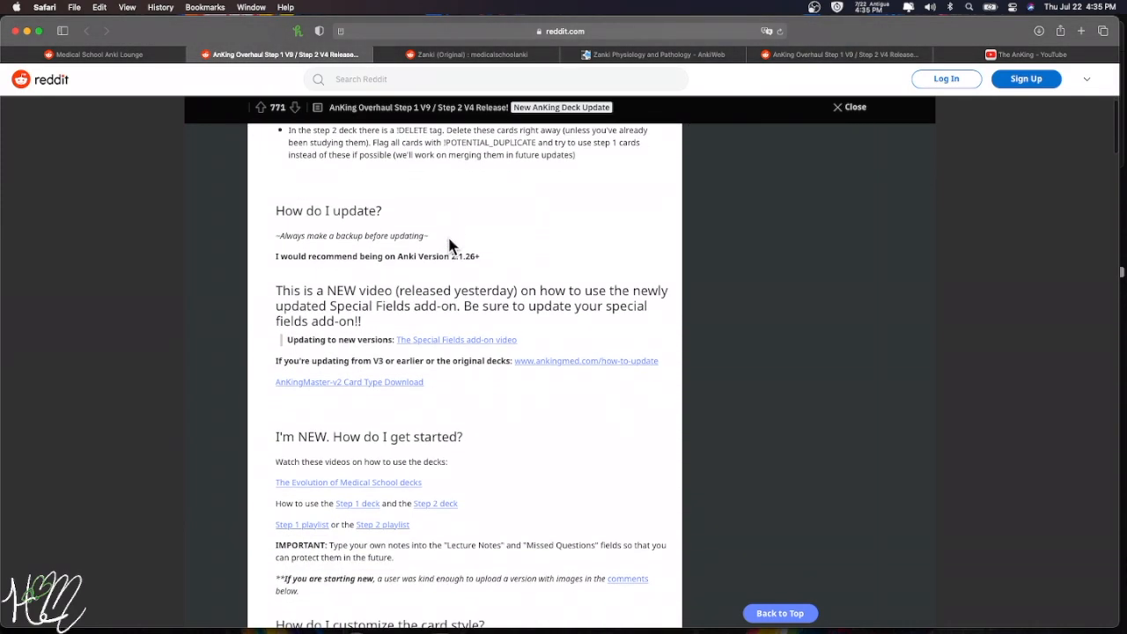
scroll(449, 245, "down", 4)
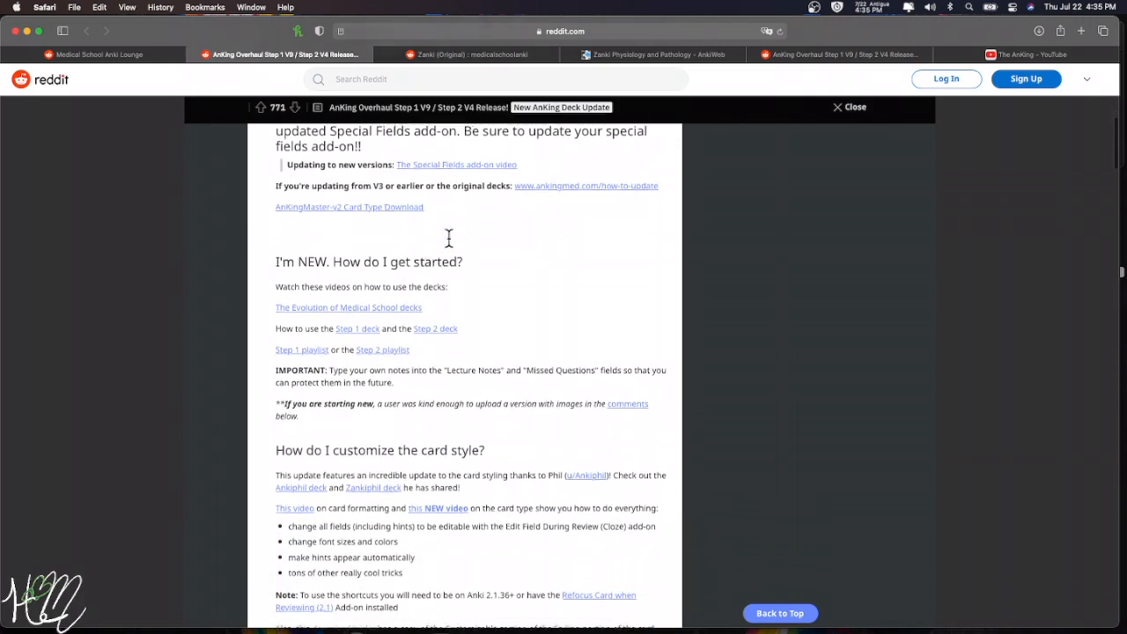
scroll(449, 238, "down", 7)
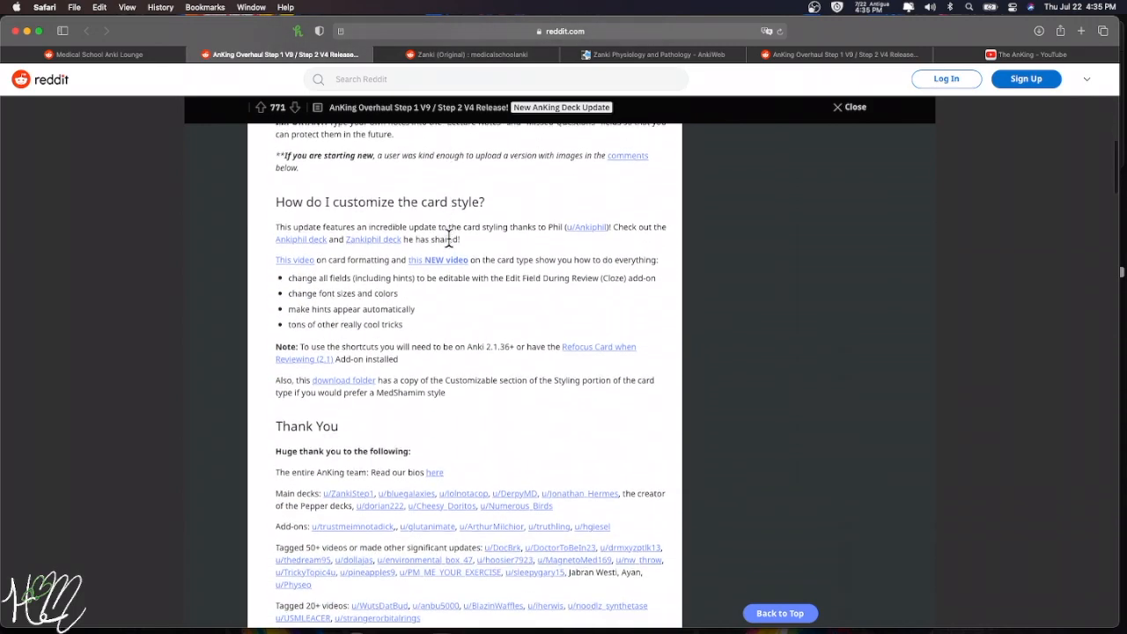
scroll(449, 237, "down", 3)
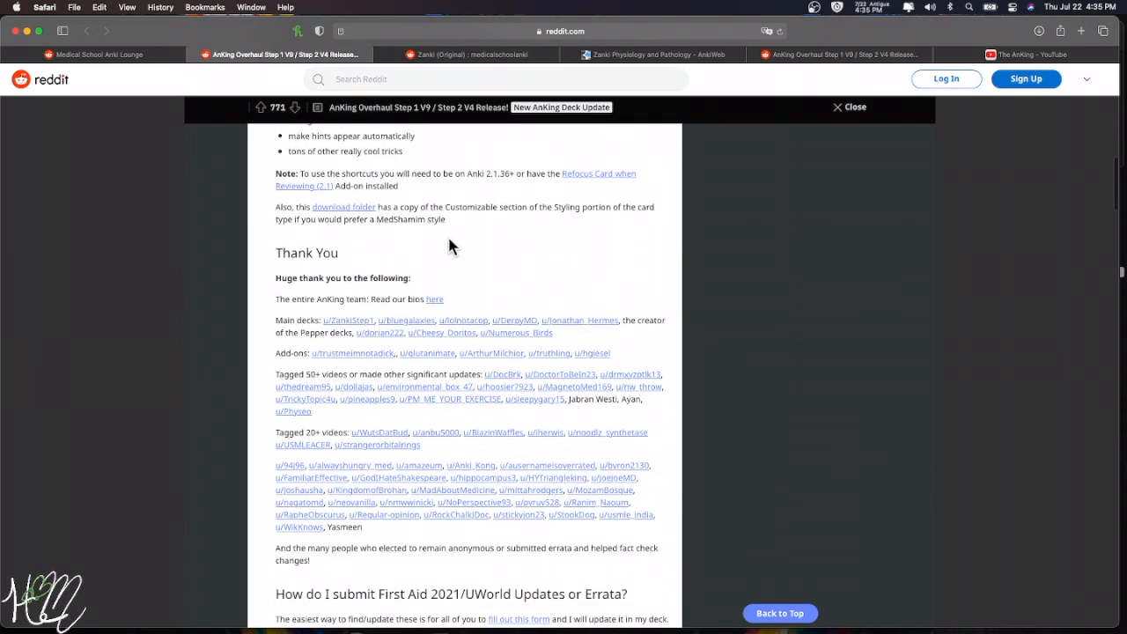
scroll(449, 244, "down", 18)
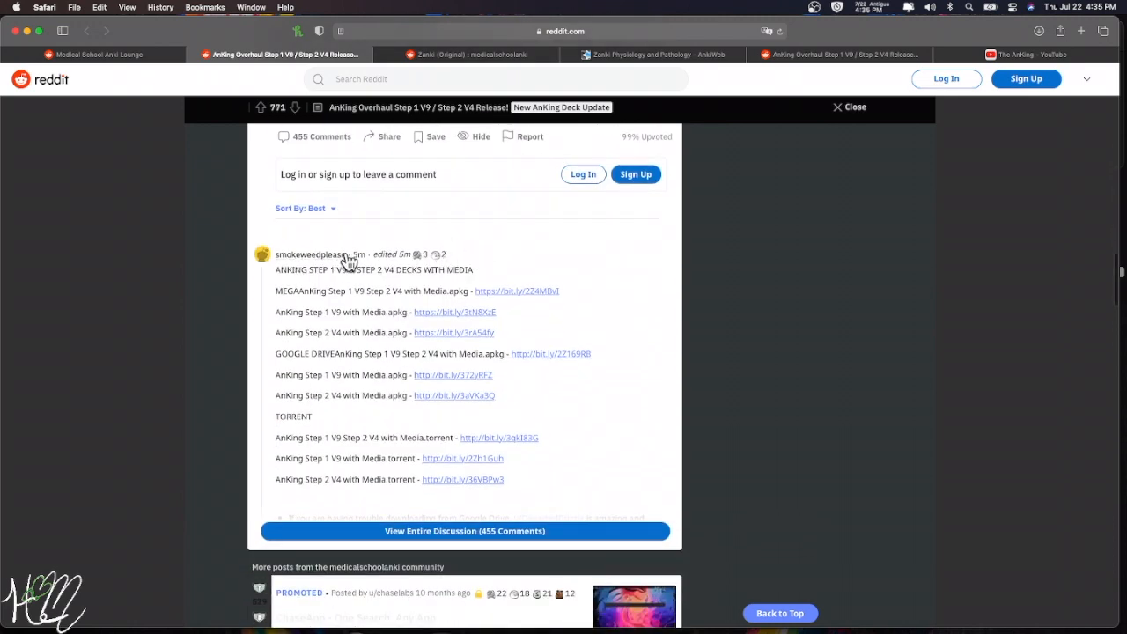
mouse_move(346, 258)
left_click_drag(277, 353, 595, 354)
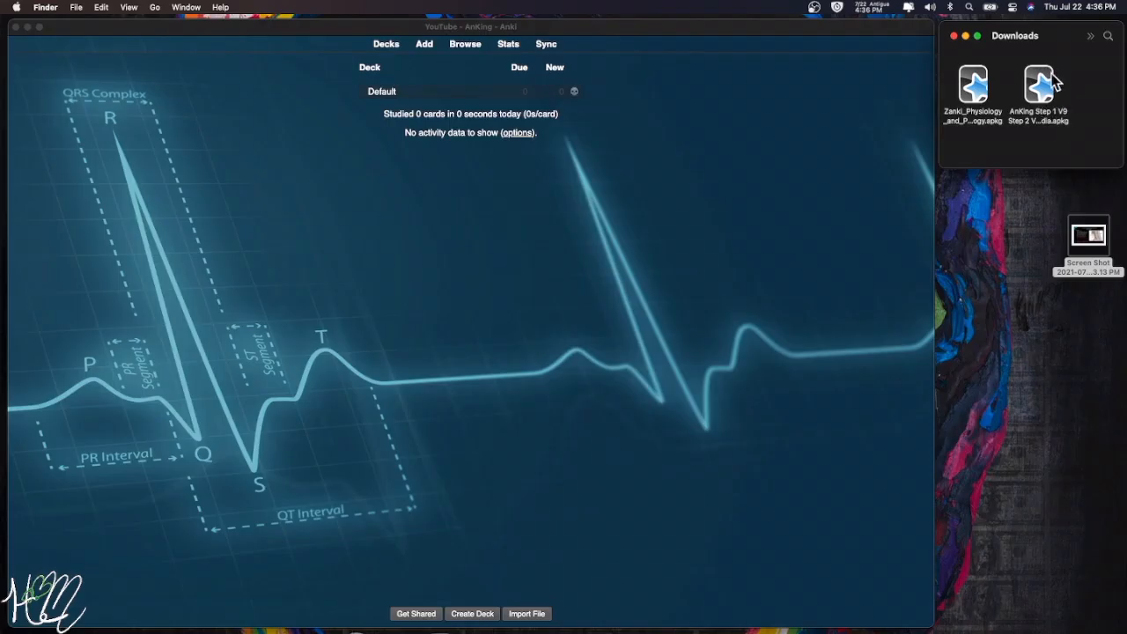
- Import the AnKing Step 1 V9 .apkg from Downloads and dismiss the 34,581-note import report
left_click(1039, 87)
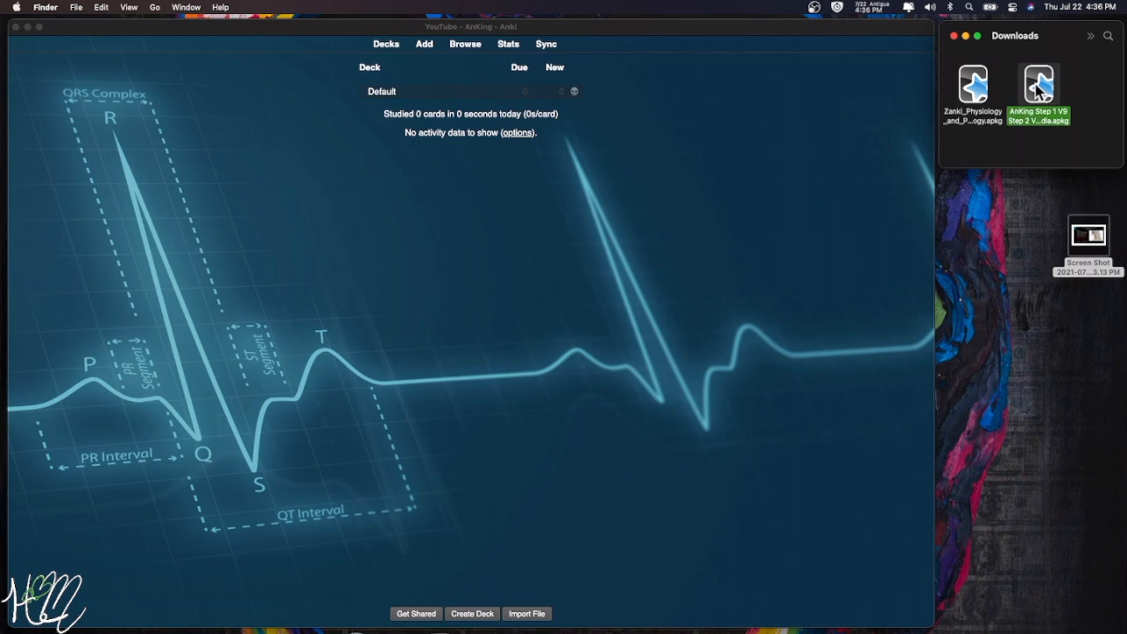
double_click(1038, 87)
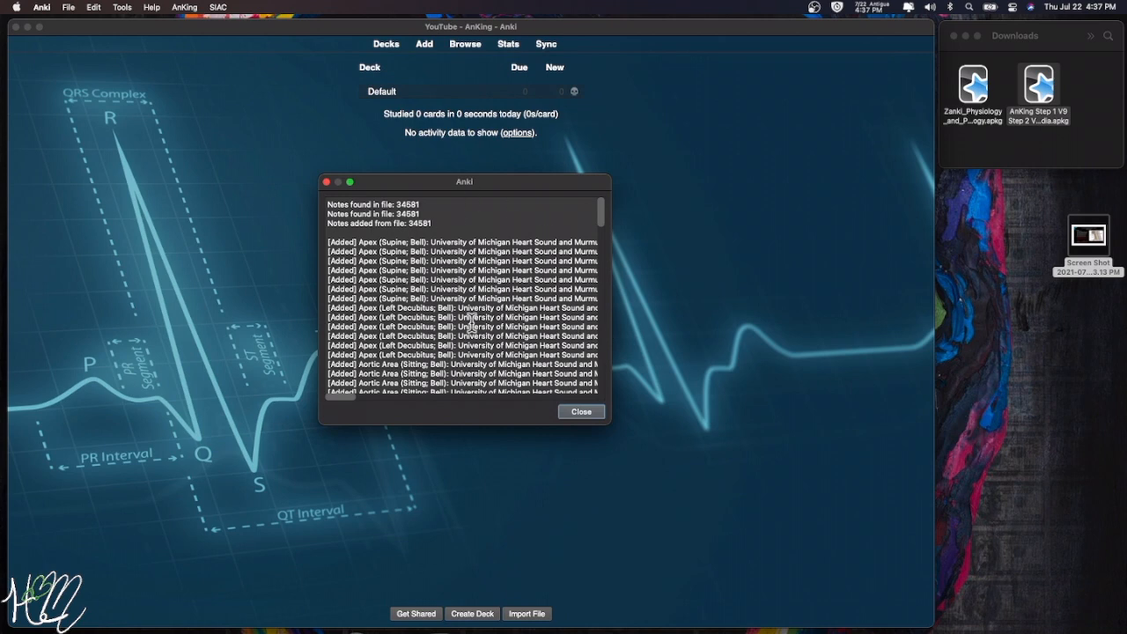
left_click(590, 416)
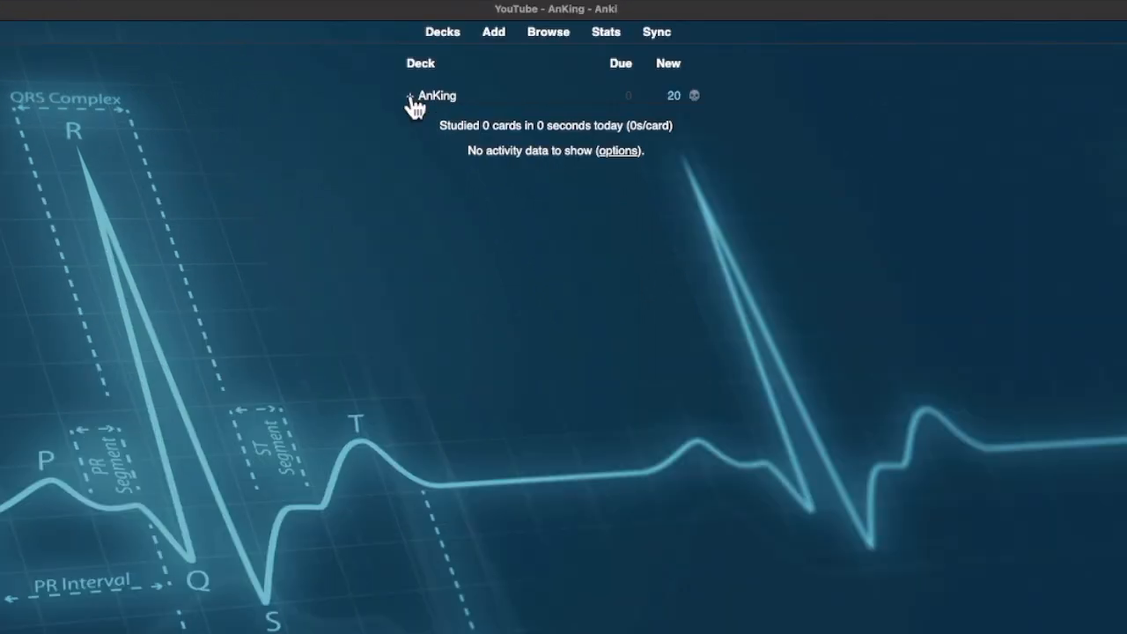
- Expand the AnKing deck's subdecks and move the card browser window toward the upper left
left_click(410, 97)
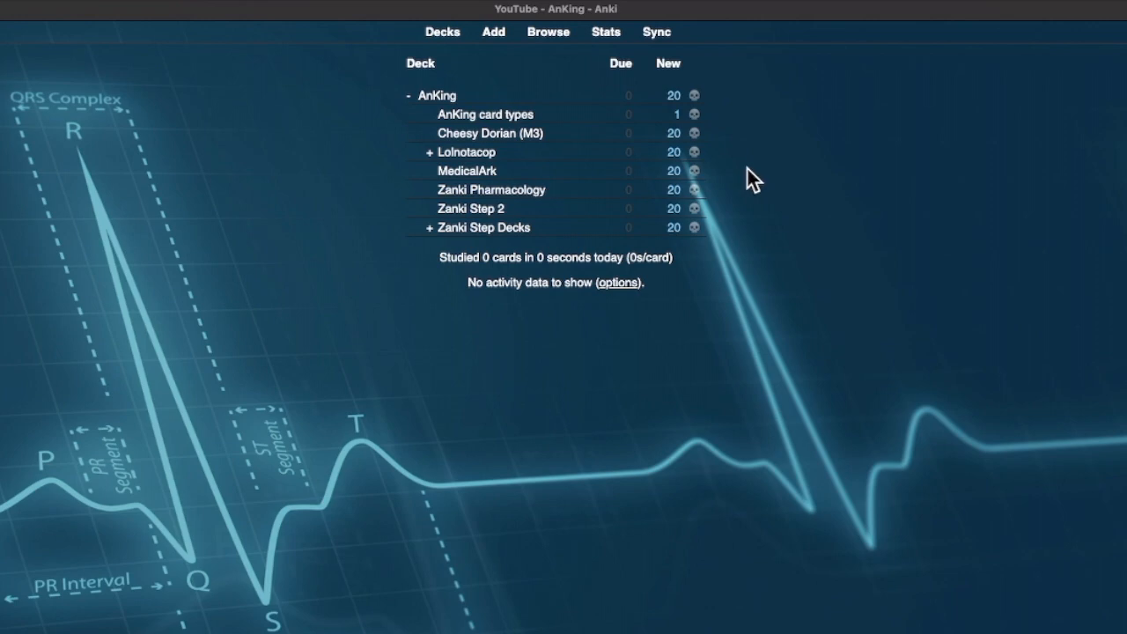
left_click_drag(245, 51, 159, 15)
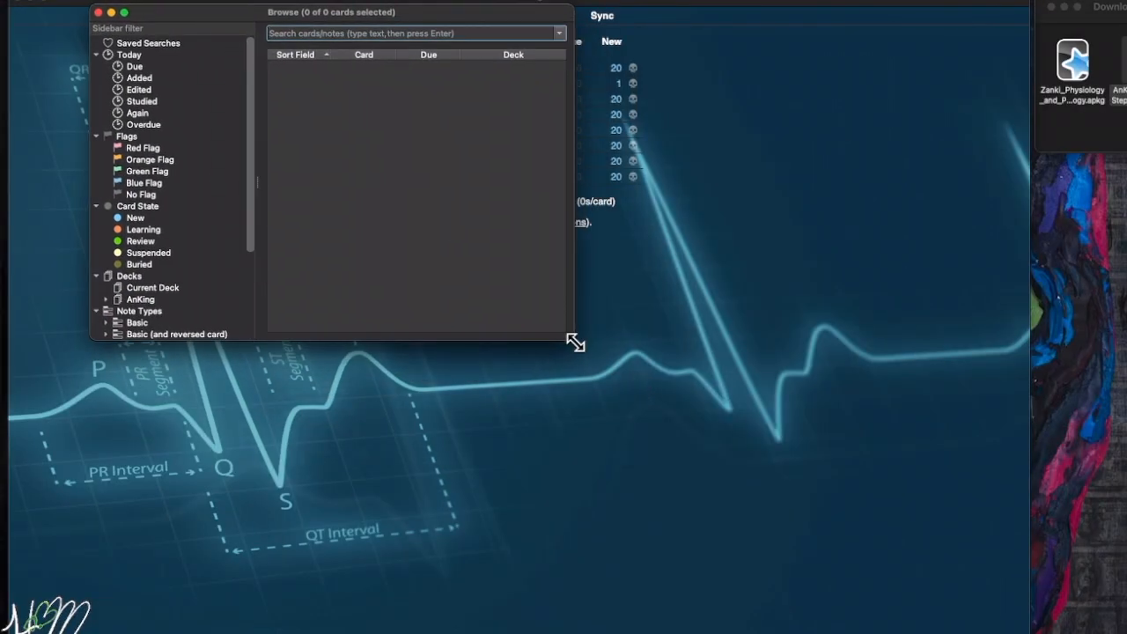
- Enlarge the browser and list the 32,770 #AK_Step1_v9 cards, expanding subtags like #AMBOSS, #B&B and #FirstAid
left_click_drag(575, 342, 992, 612)
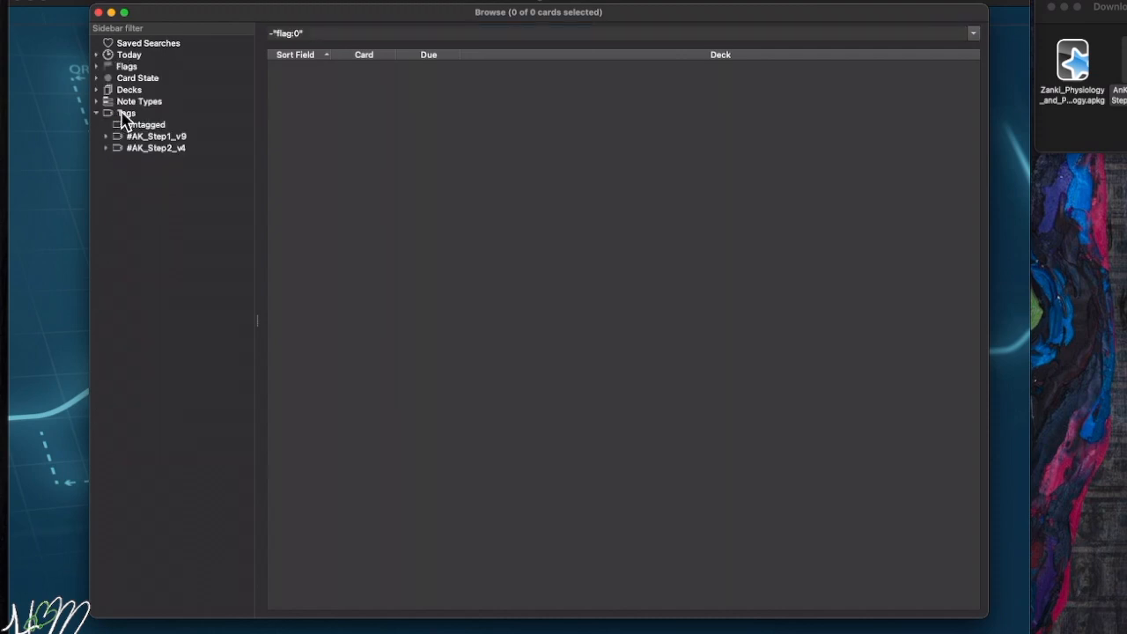
left_click(126, 114)
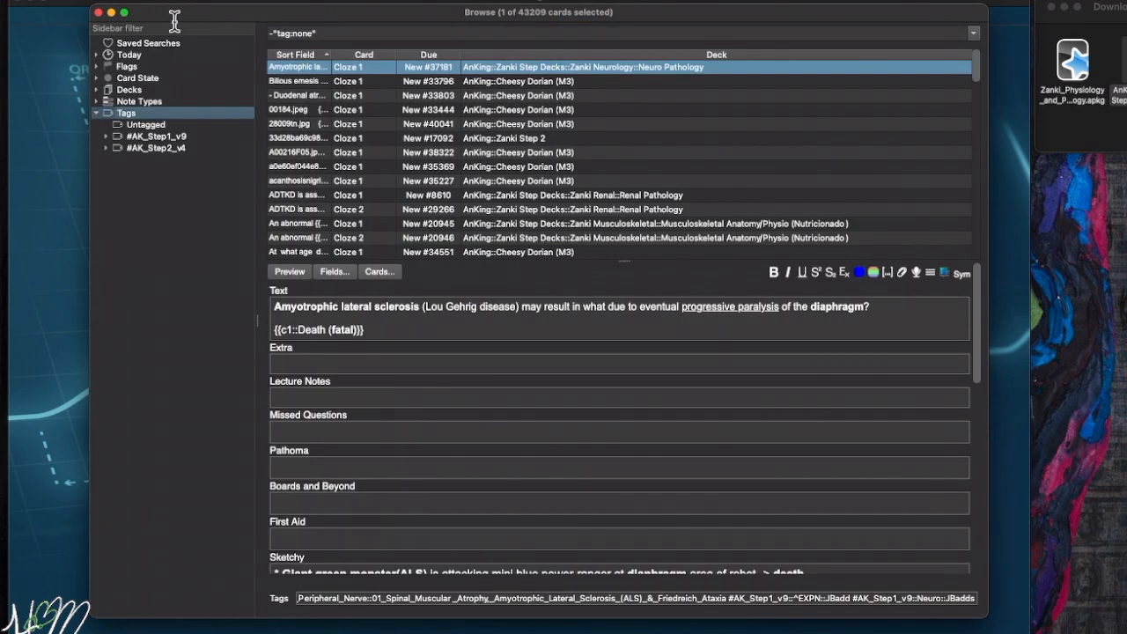
left_click(107, 138)
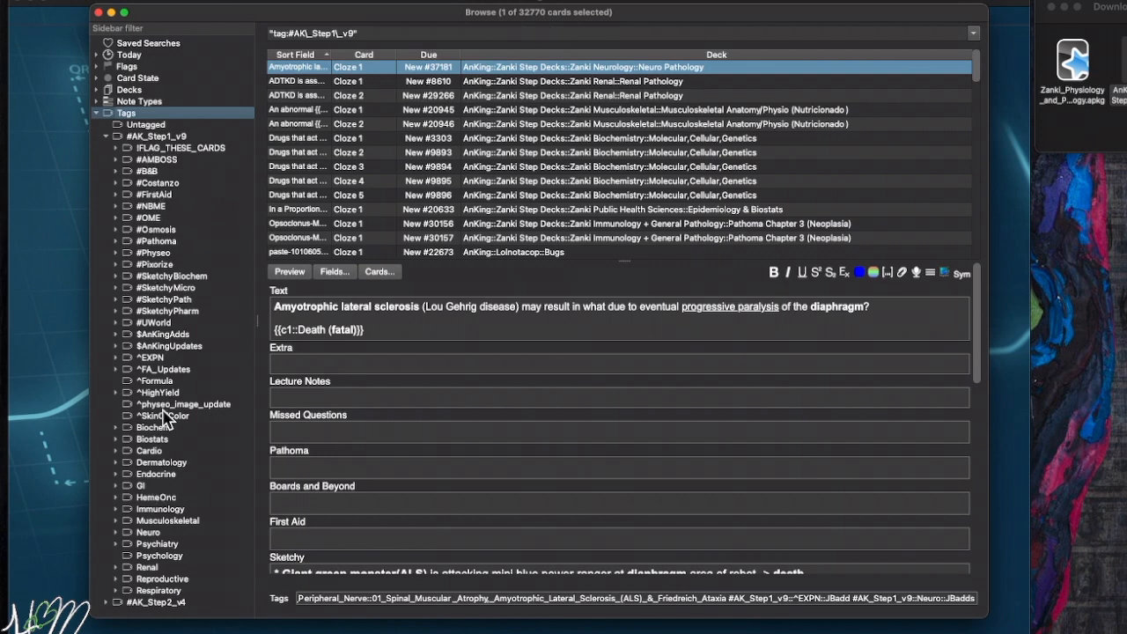
- Expand the sidebar tag tree through #B&B > 05_Cardio > 01_Intro
left_click(147, 174)
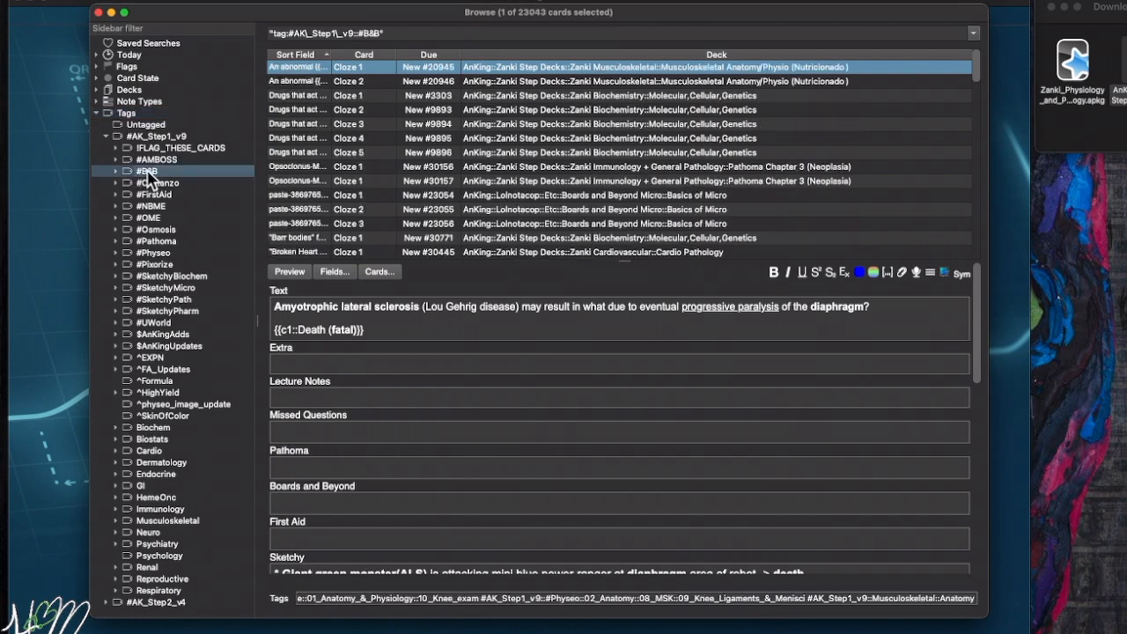
left_click(115, 171)
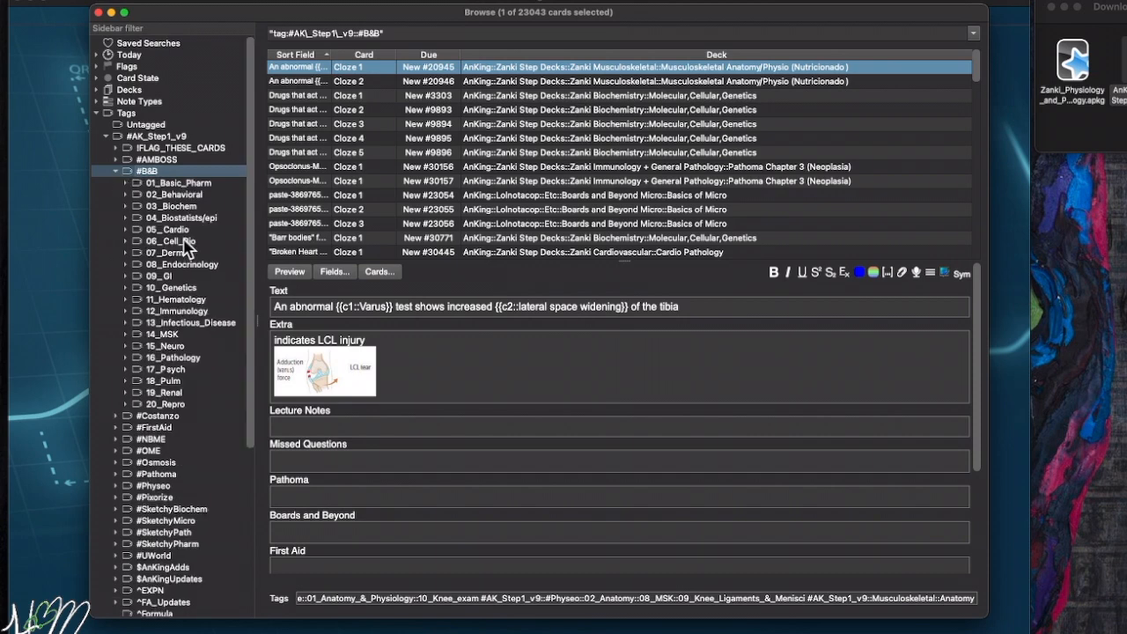
left_click(176, 229)
left_click(126, 230)
left_click(179, 241)
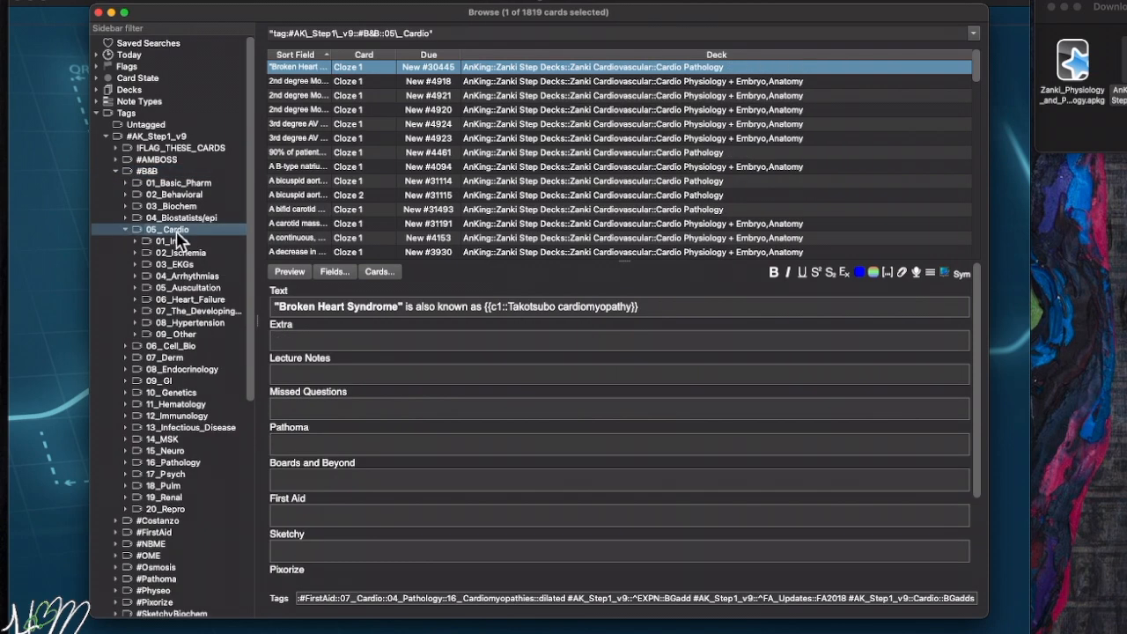
left_click(136, 241)
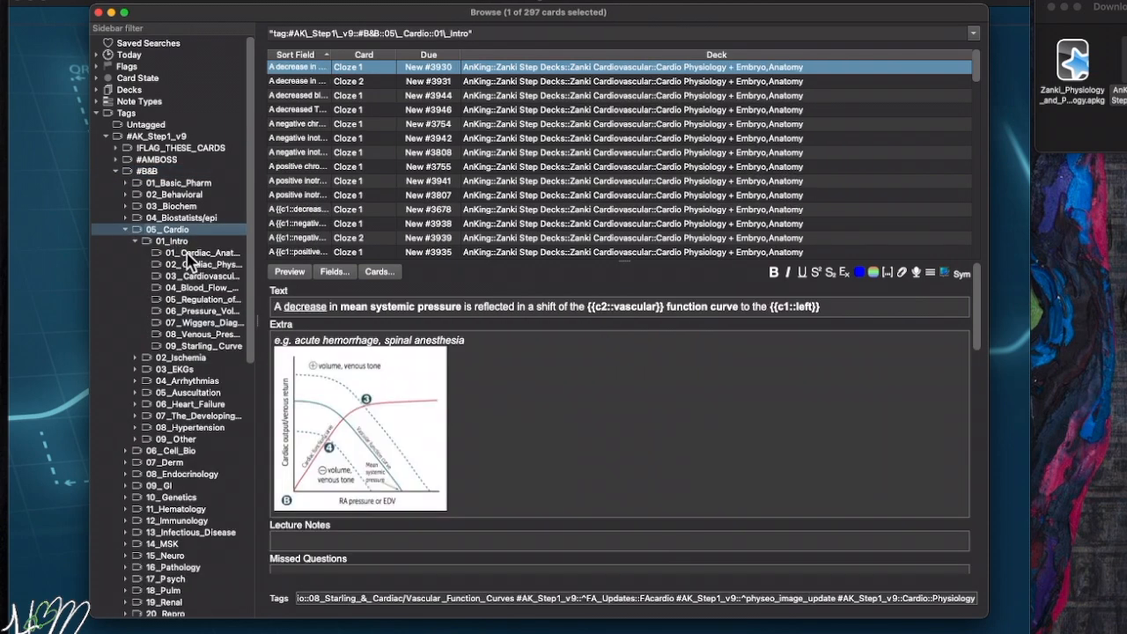
- Show the 39 01_Cardiac_Anatomy cards, then list all 43,210 cards from every deck
left_click(186, 253)
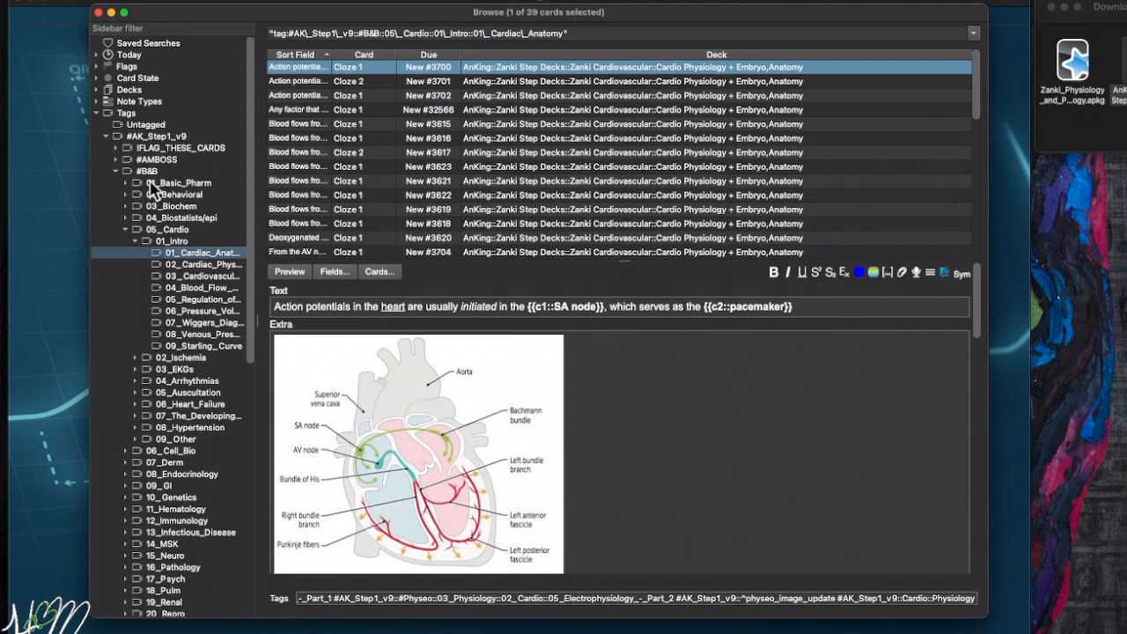
left_click(151, 173)
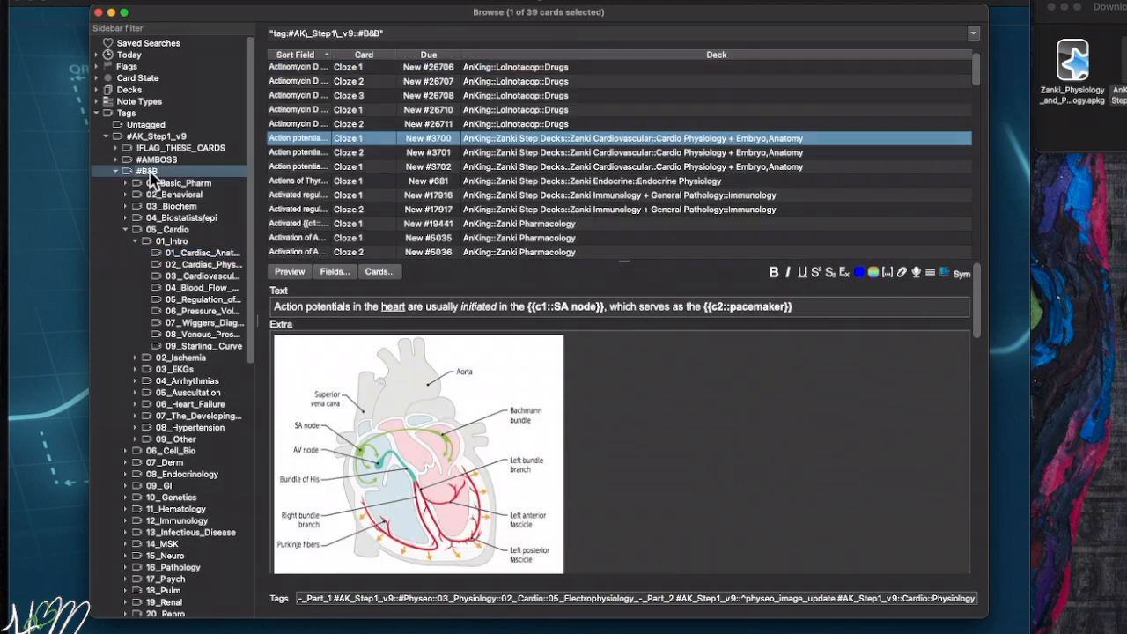
left_click(187, 254)
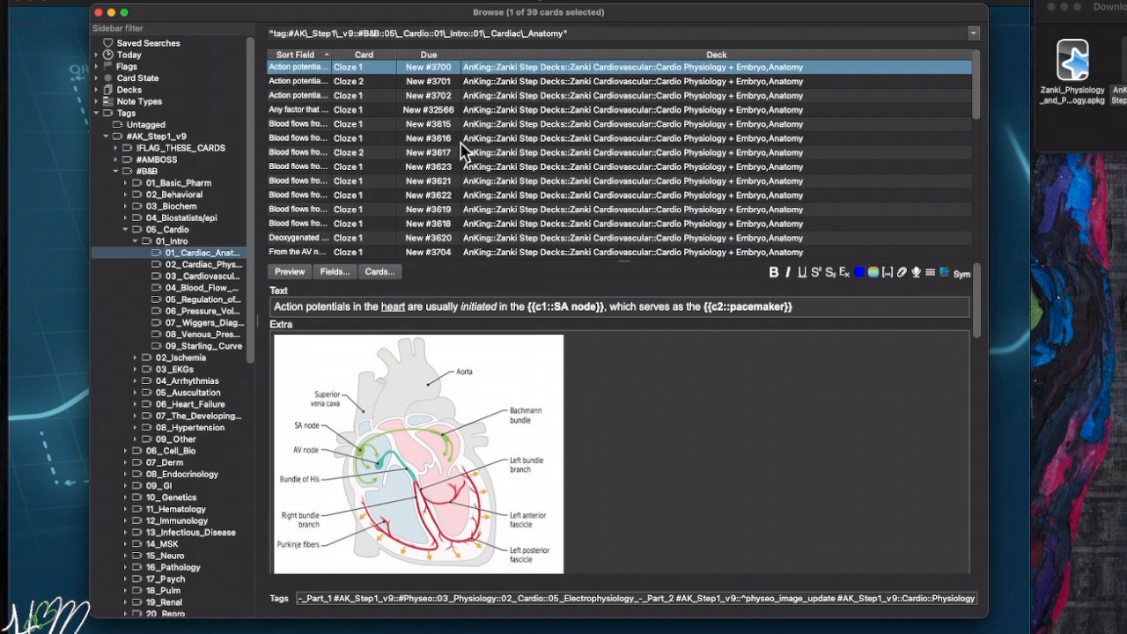
left_click(163, 92)
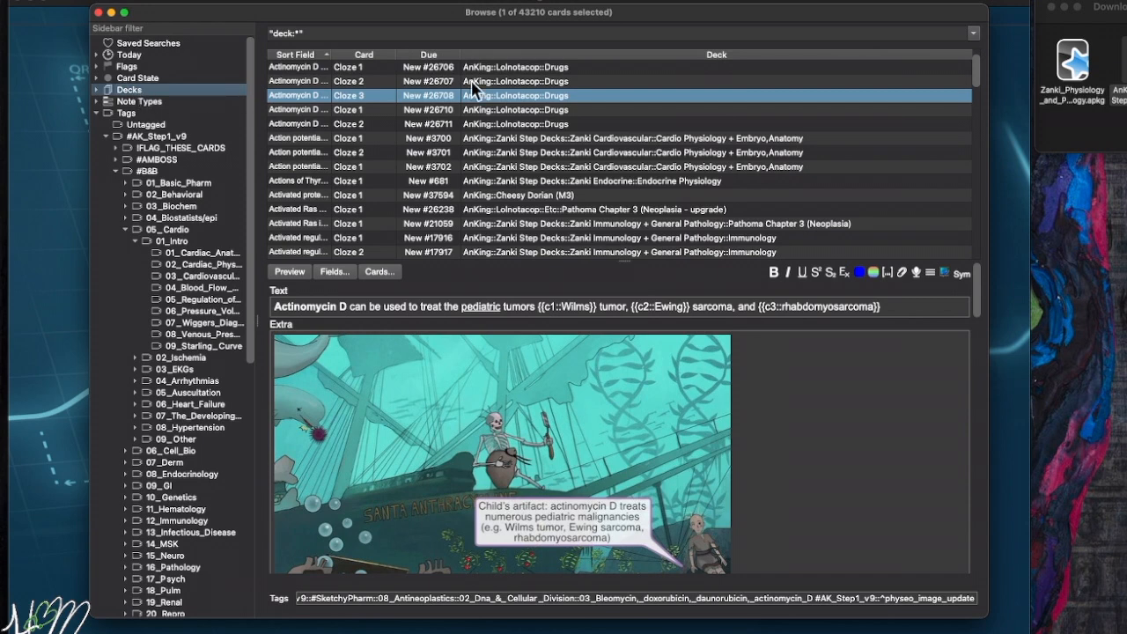
- Select all cards in the collection and suspend them with Cmd+J
left_click(499, 99)
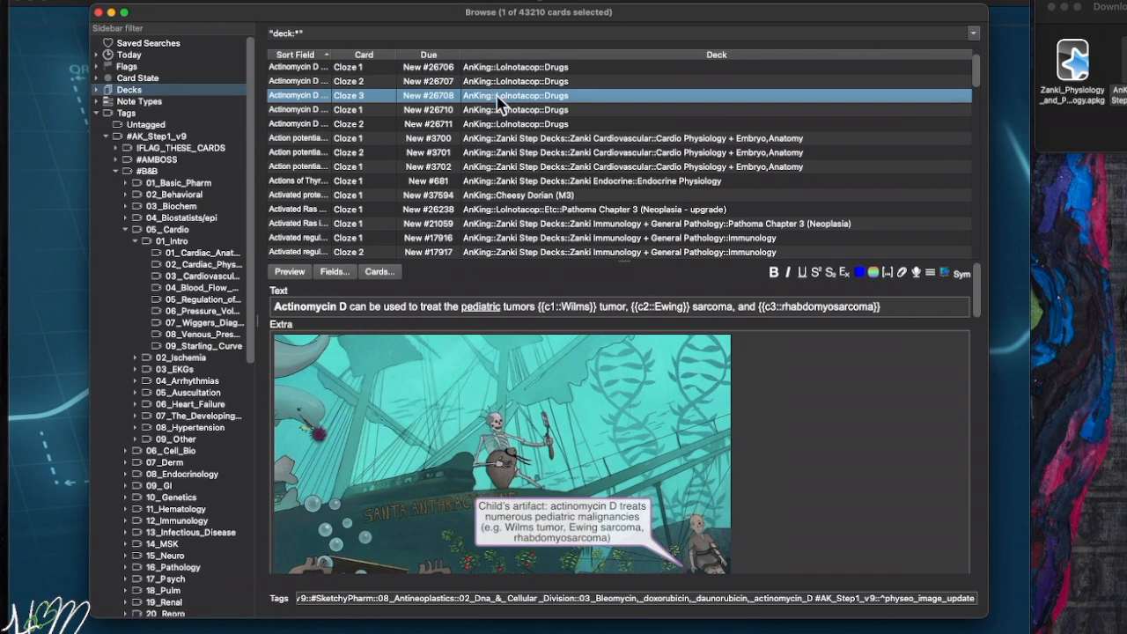
key("super+a")
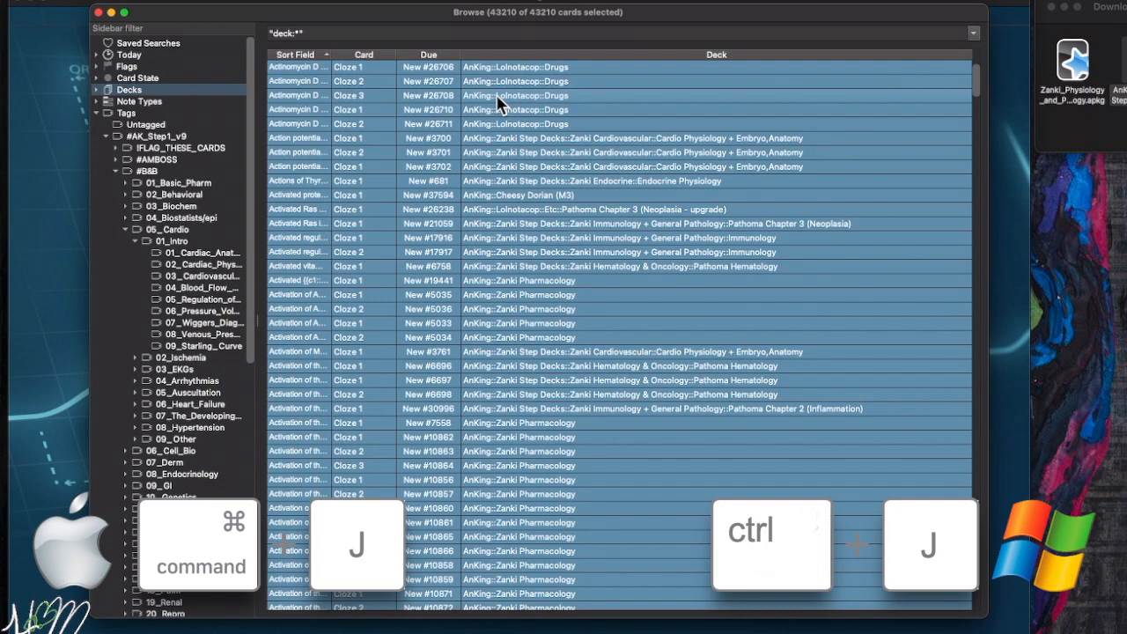
key("super+j")
left_click(498, 97)
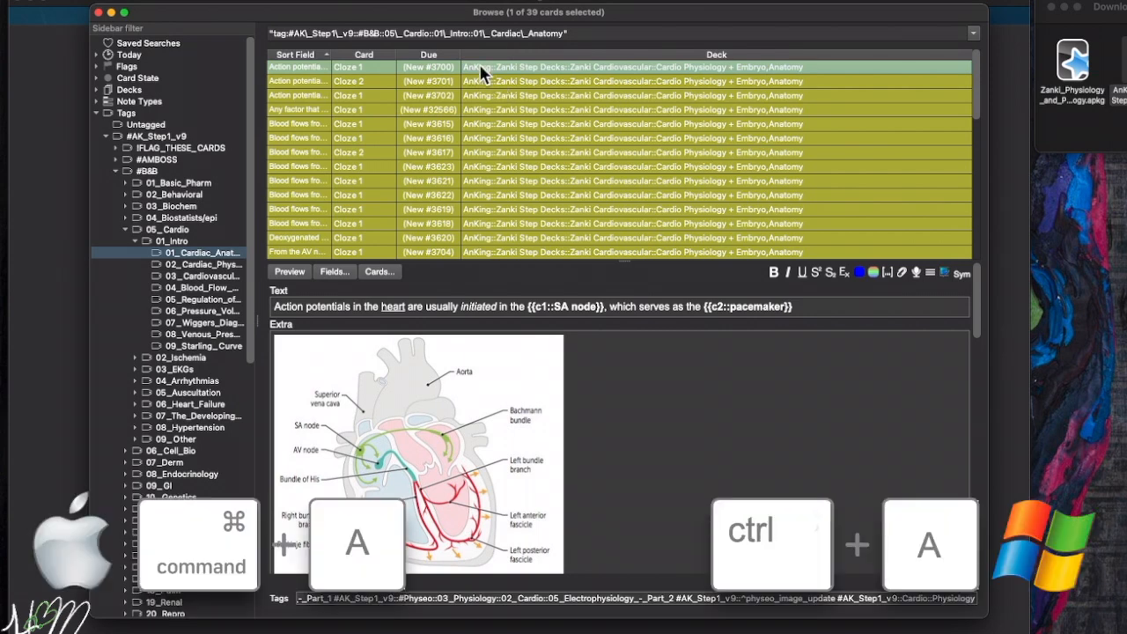
- Select the 39 Cardiac Anatomy cards and unsuspend them with Cmd+J
key("super+a")
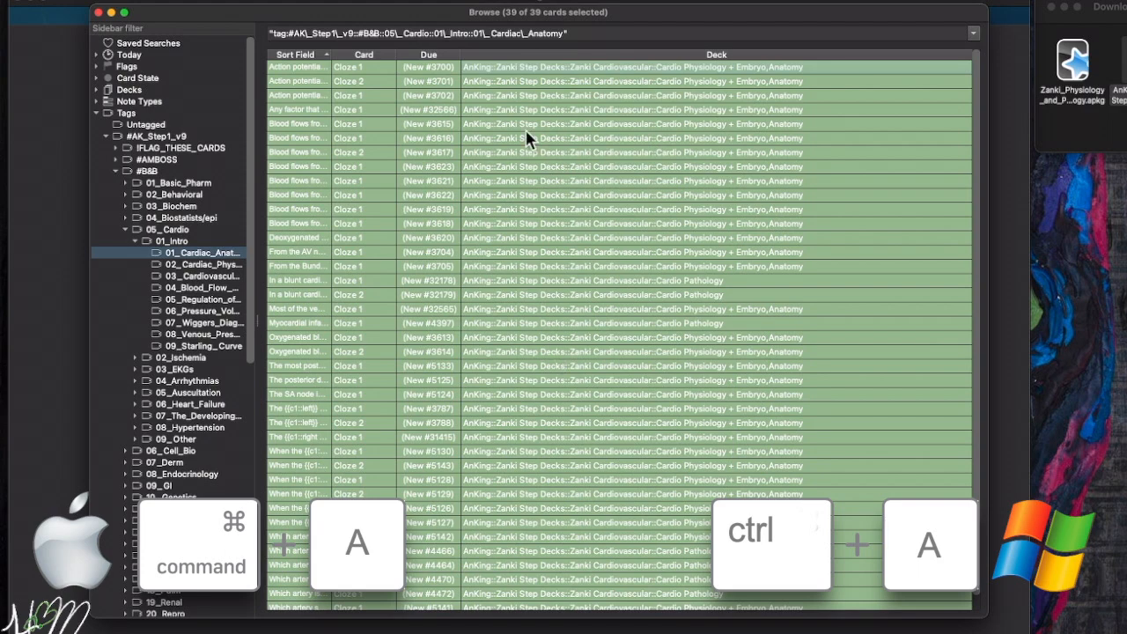
key("super+j")
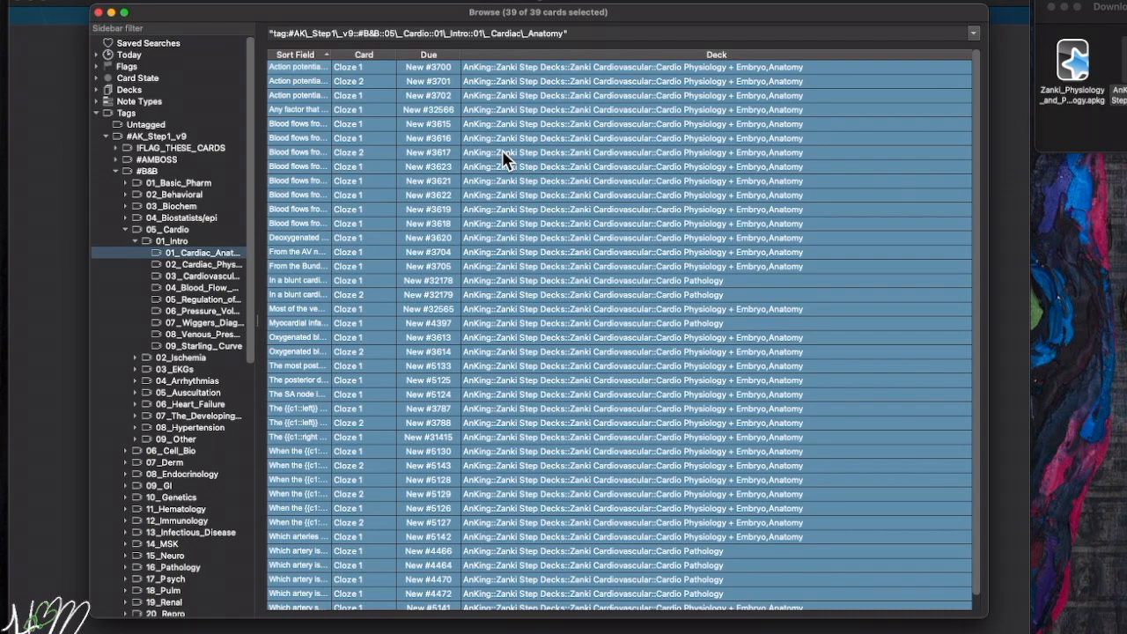
left_click_drag(440, 19, 447, 0)
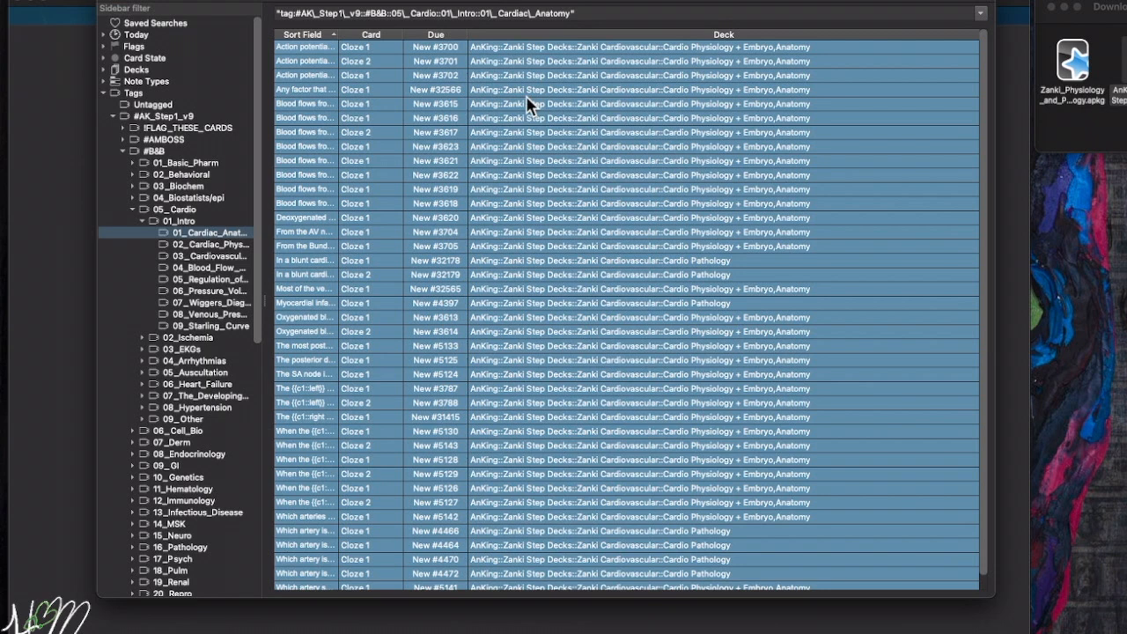
key("shift+super+a")
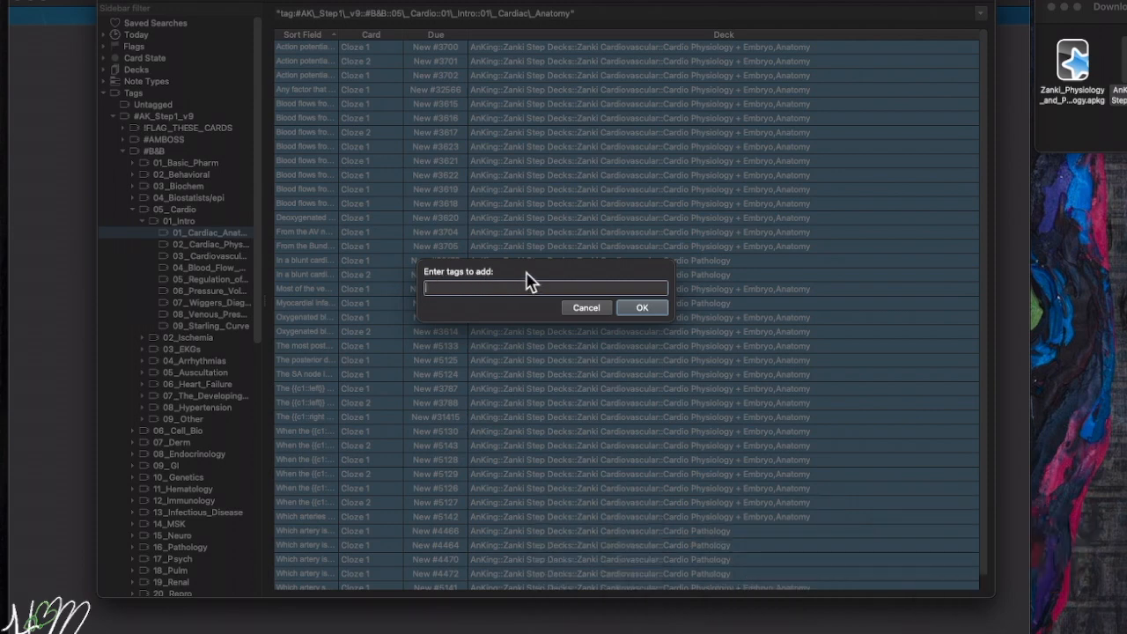
- Add the tag CardioGoal1 to the 39 Cardiac Anatomy cards
type("CardioGoal1")
left_click(639, 308)
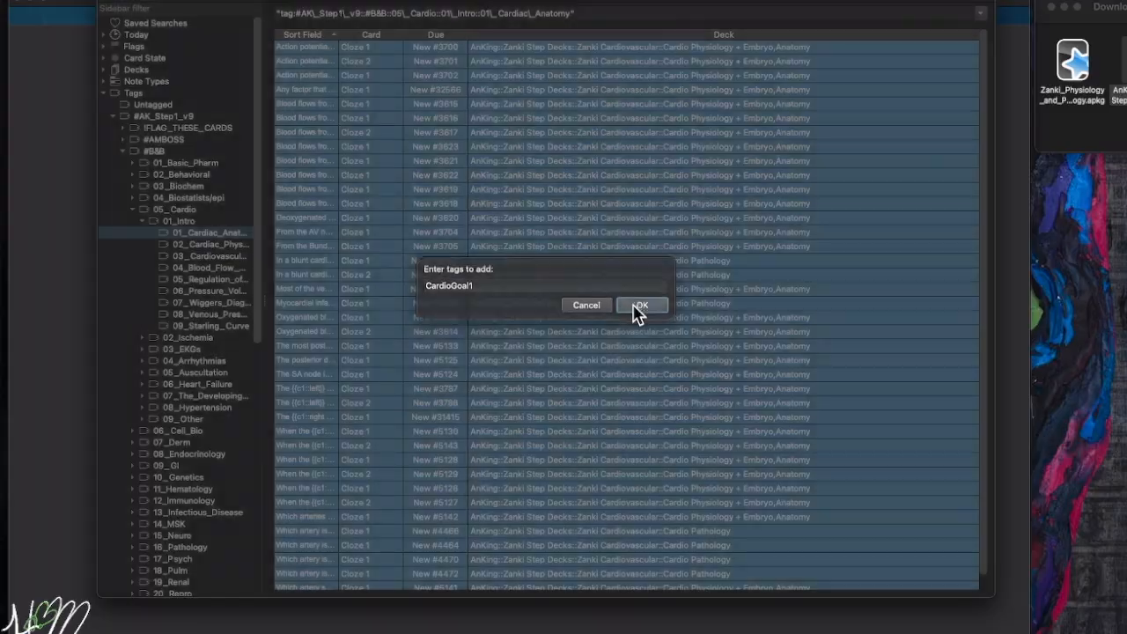
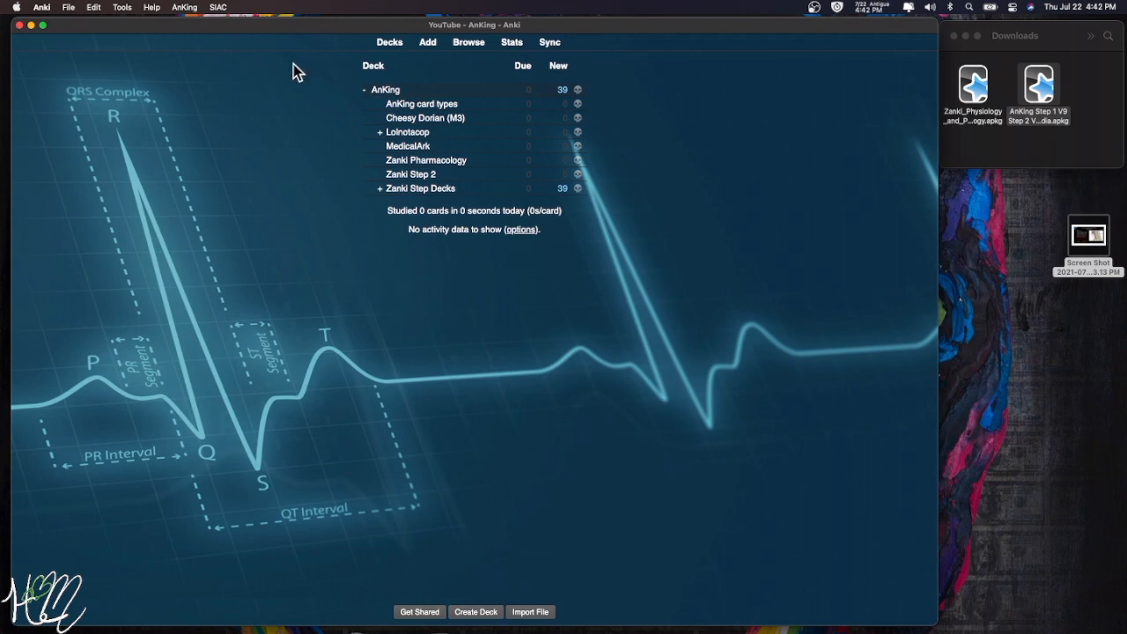
- Start a filtered deck named 'Cardio Goal 1' and open the browser on its default due-cards search
left_click(122, 8)
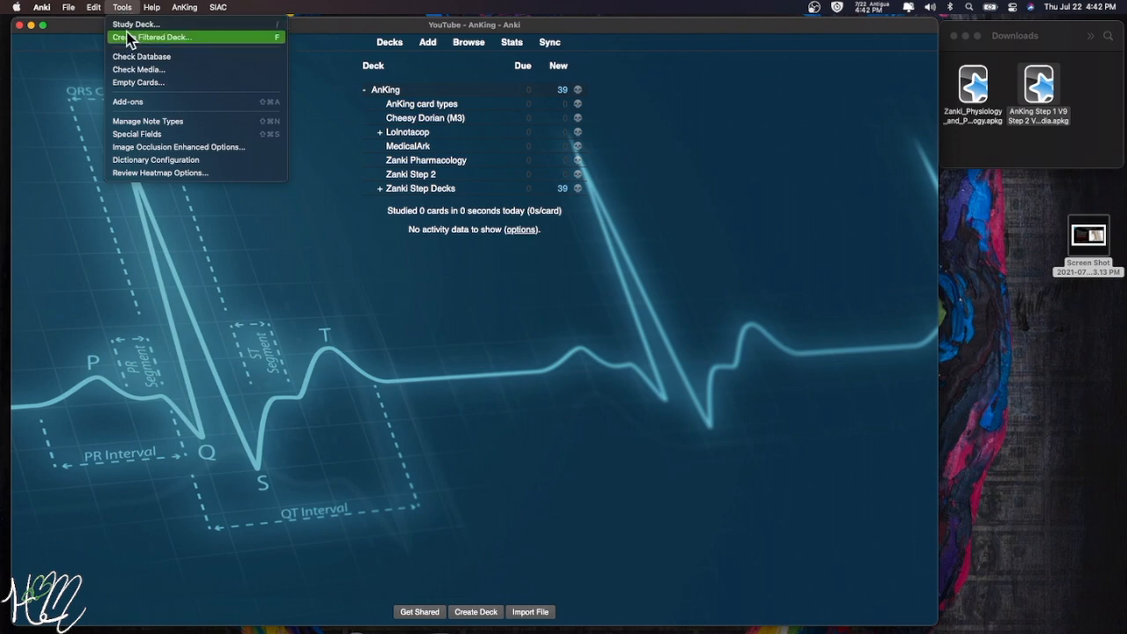
left_click(129, 37)
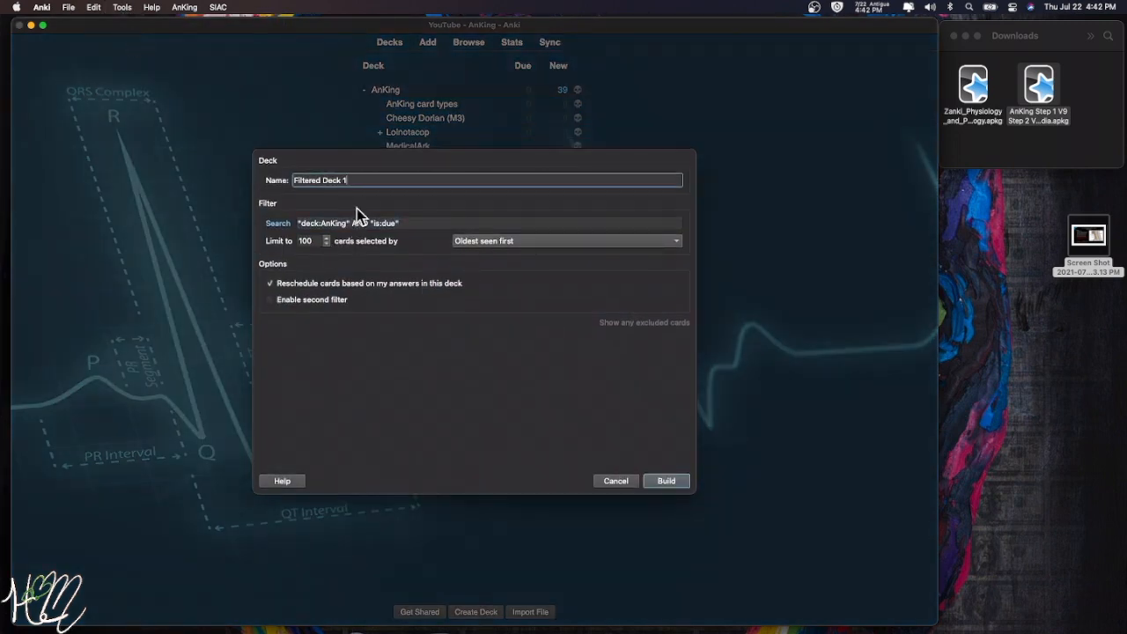
left_click_drag(352, 181, 221, 177)
type("Cardio Goal 1")
left_click_drag(401, 223, 292, 224)
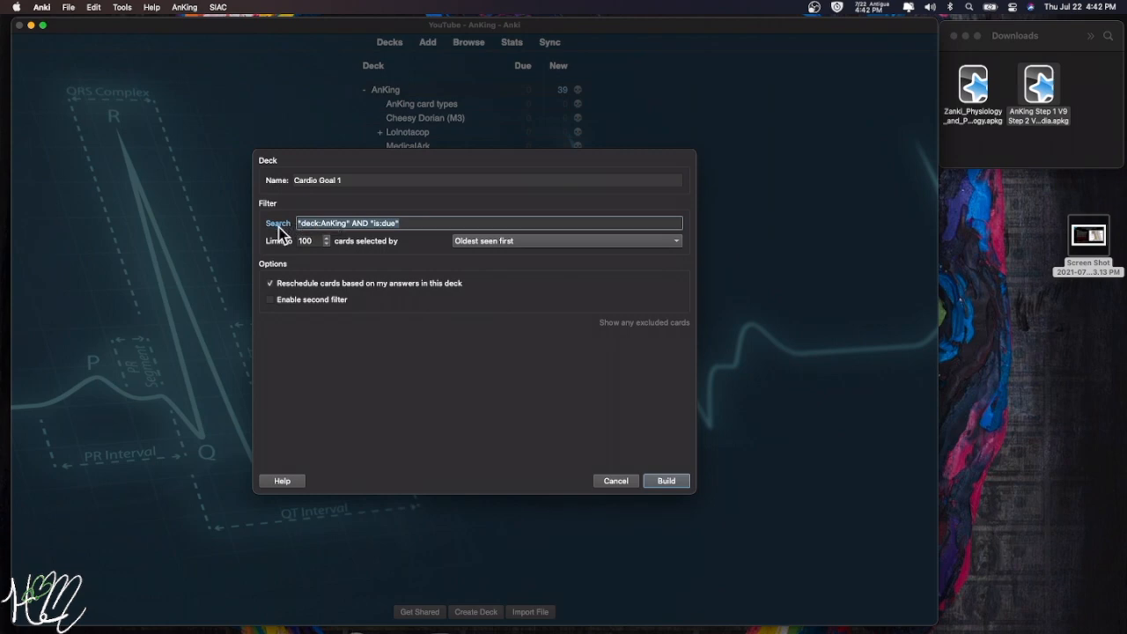
left_click(277, 224)
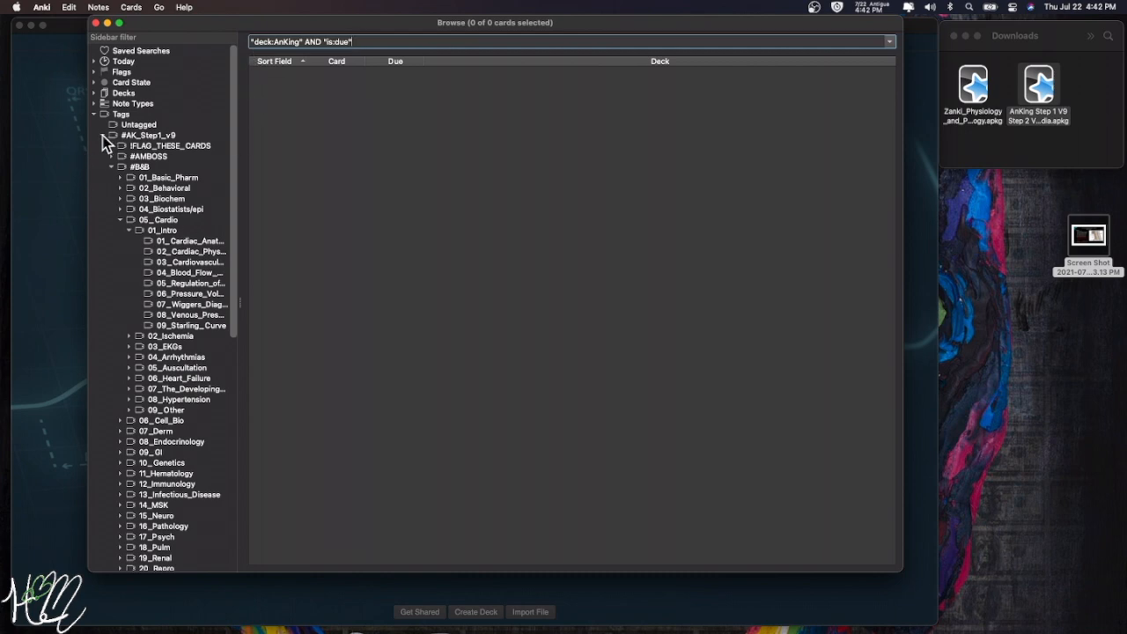
- Show the CardioGoal1-tagged cards, copy their search query, and close the browser
left_click(112, 167)
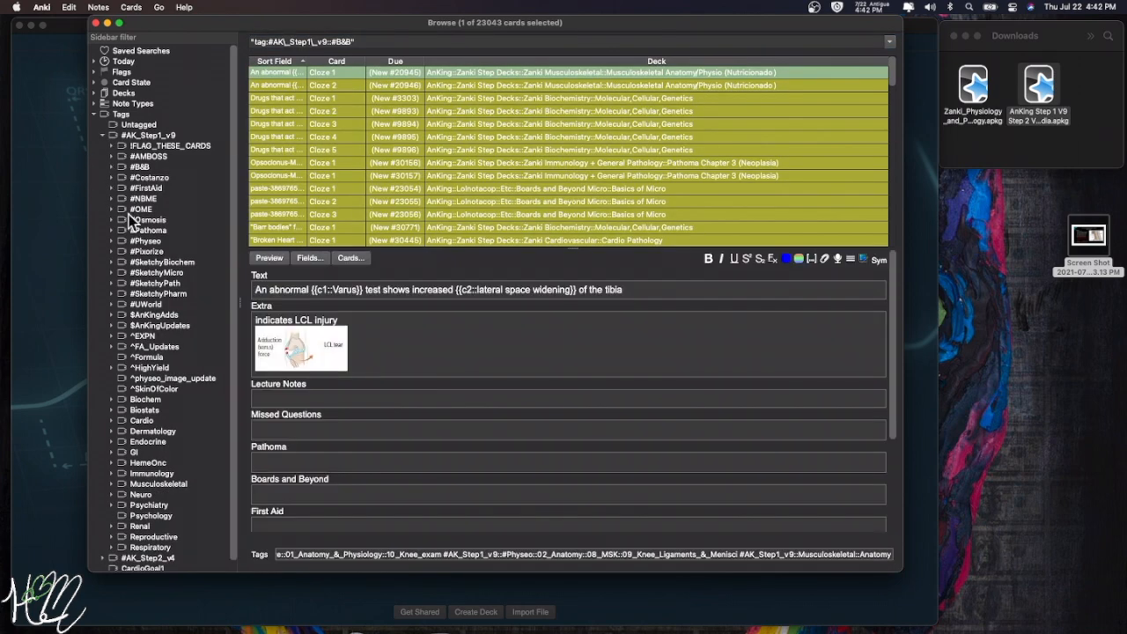
scroll(148, 450, "down", 1)
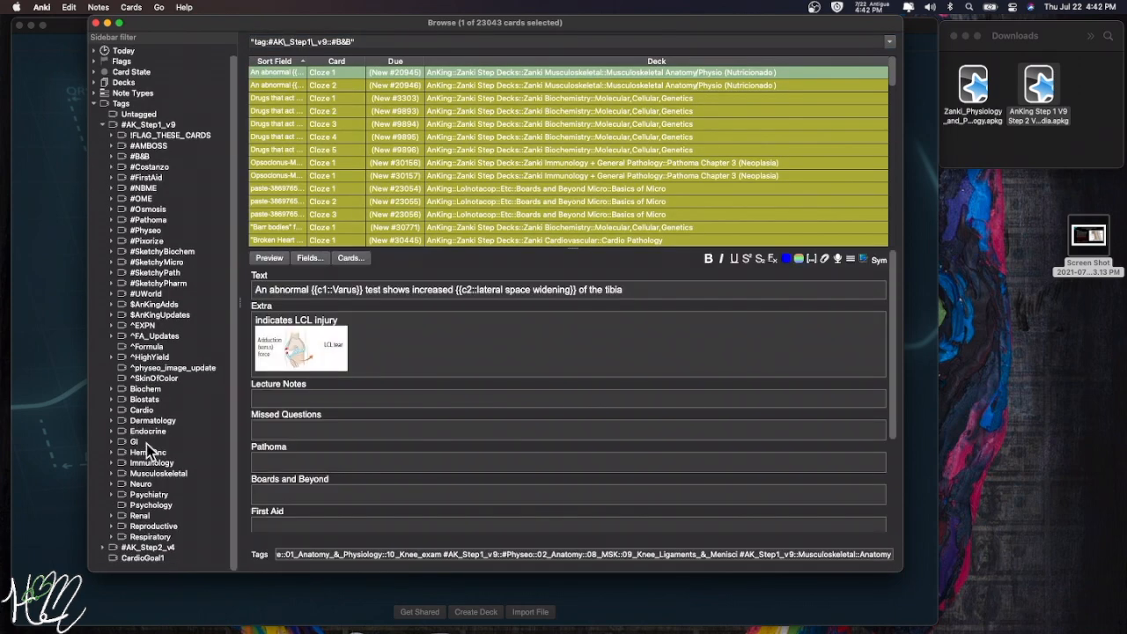
left_click(154, 559)
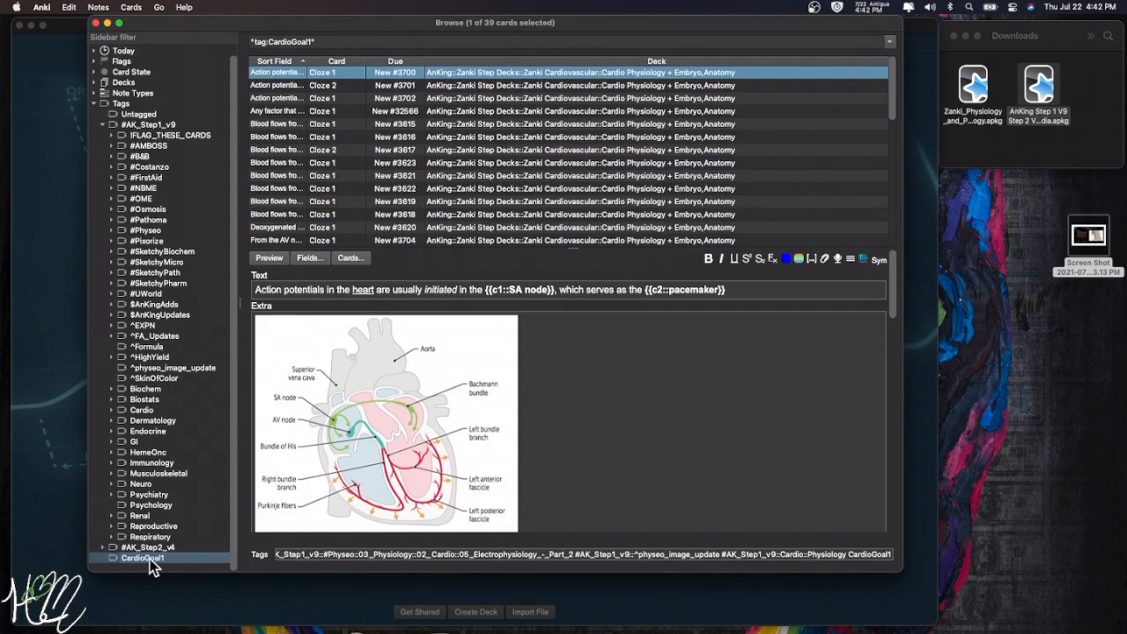
right_click(139, 559)
left_click(250, 41)
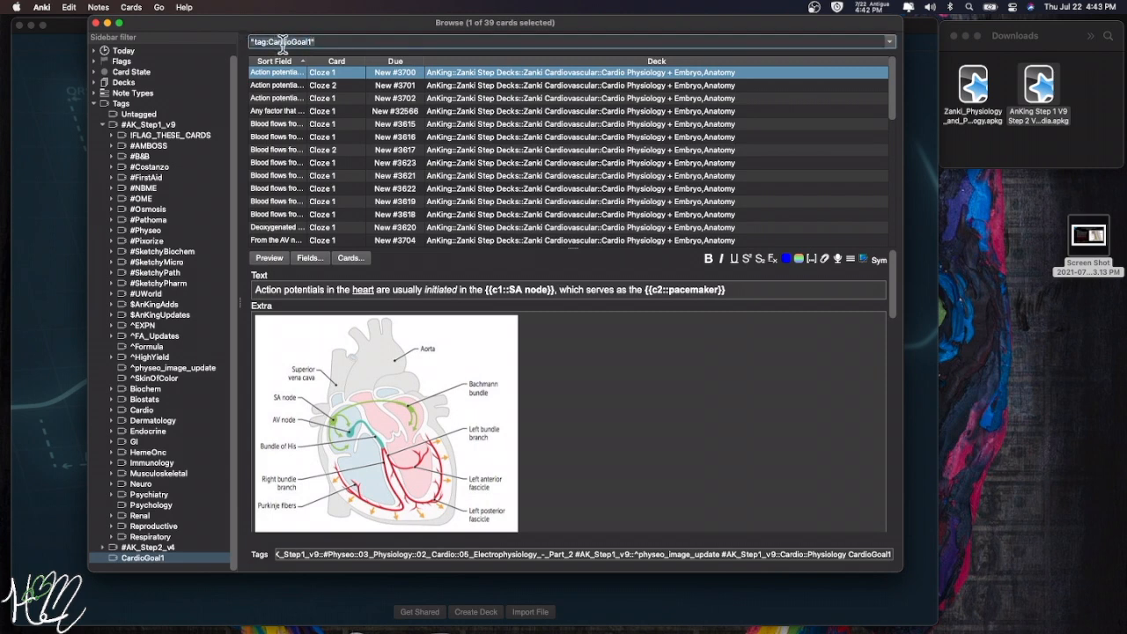
right_click(286, 42)
left_click(313, 93)
left_click(95, 23)
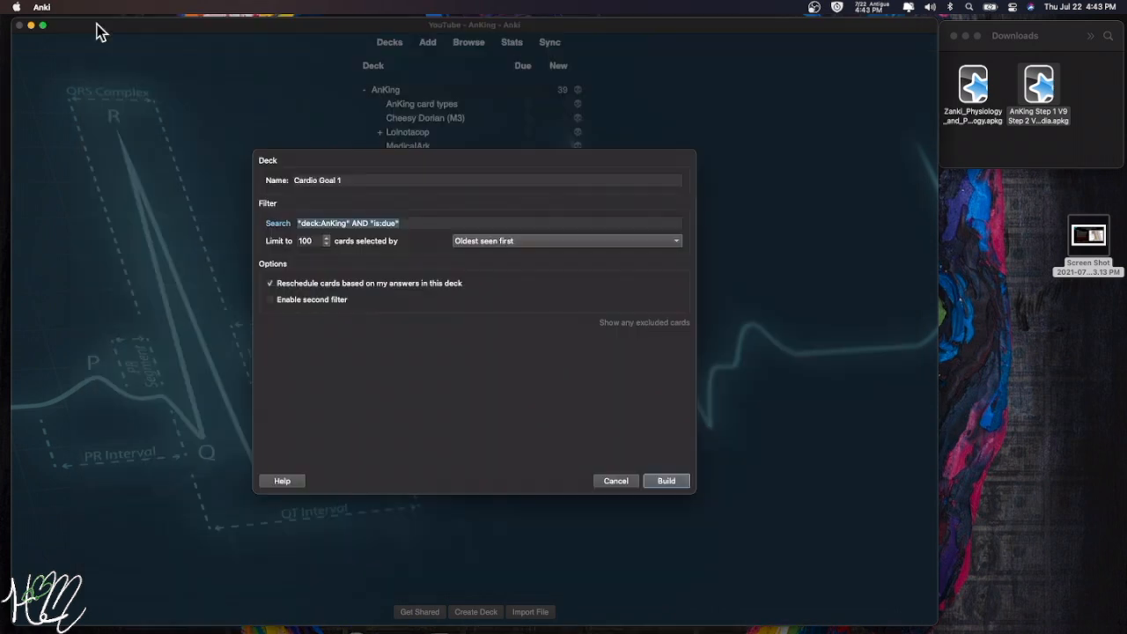
- Paste tag:CardioGoal1 as the deck's search and build it with 39 new cards
type("\"tag:CardioGoal1\"")
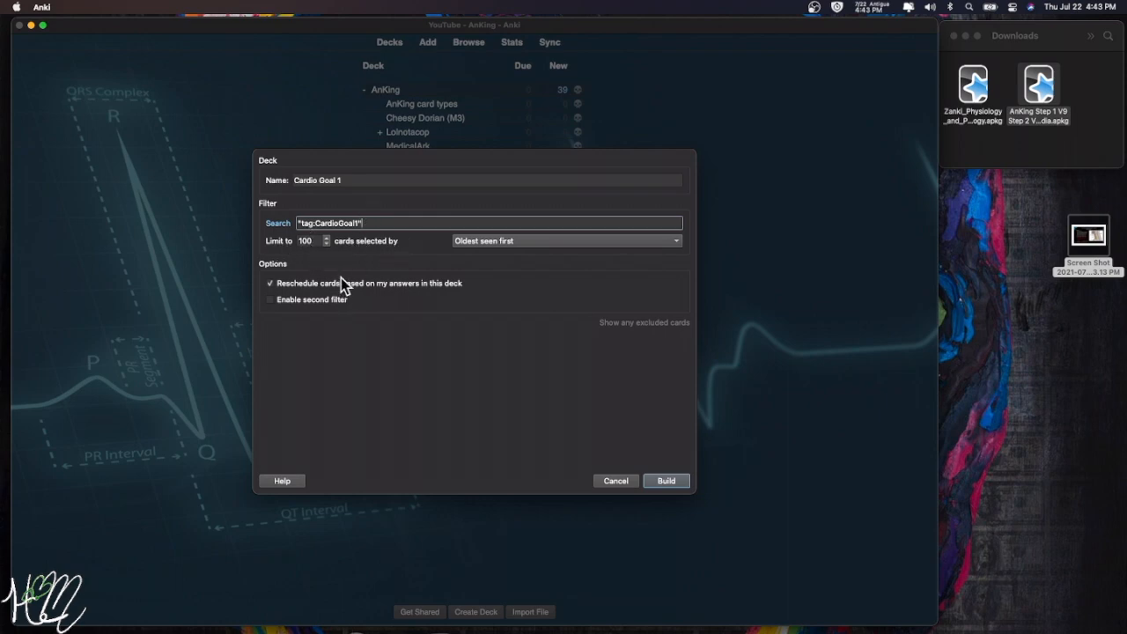
left_click(674, 479)
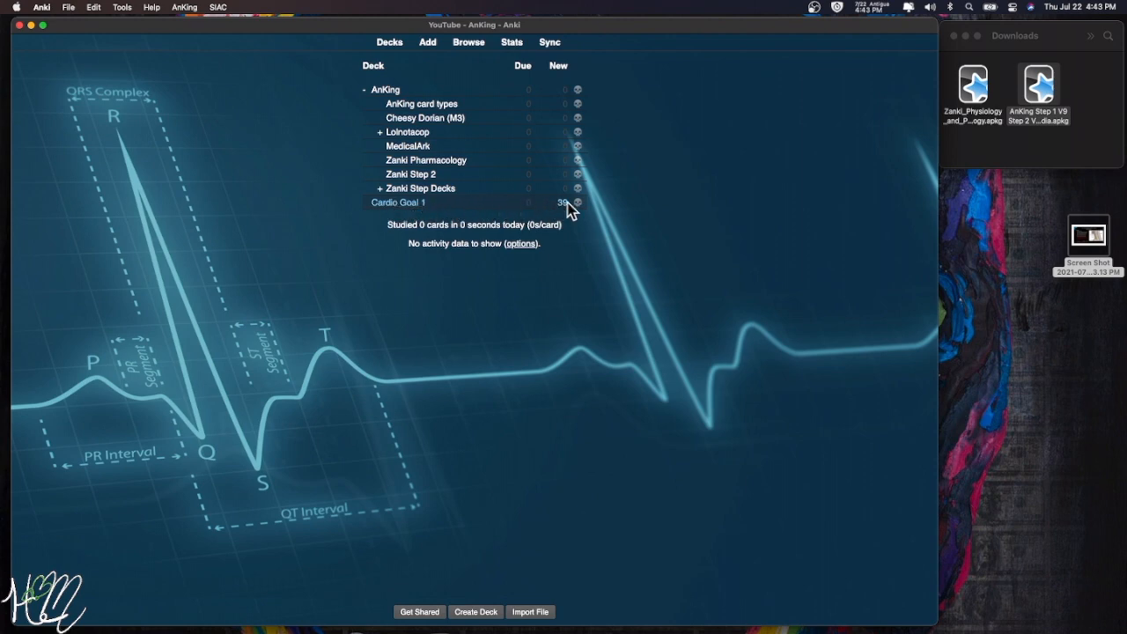
- Search the browser for *pericardium* to list the 47 matching cards
left_click(470, 46)
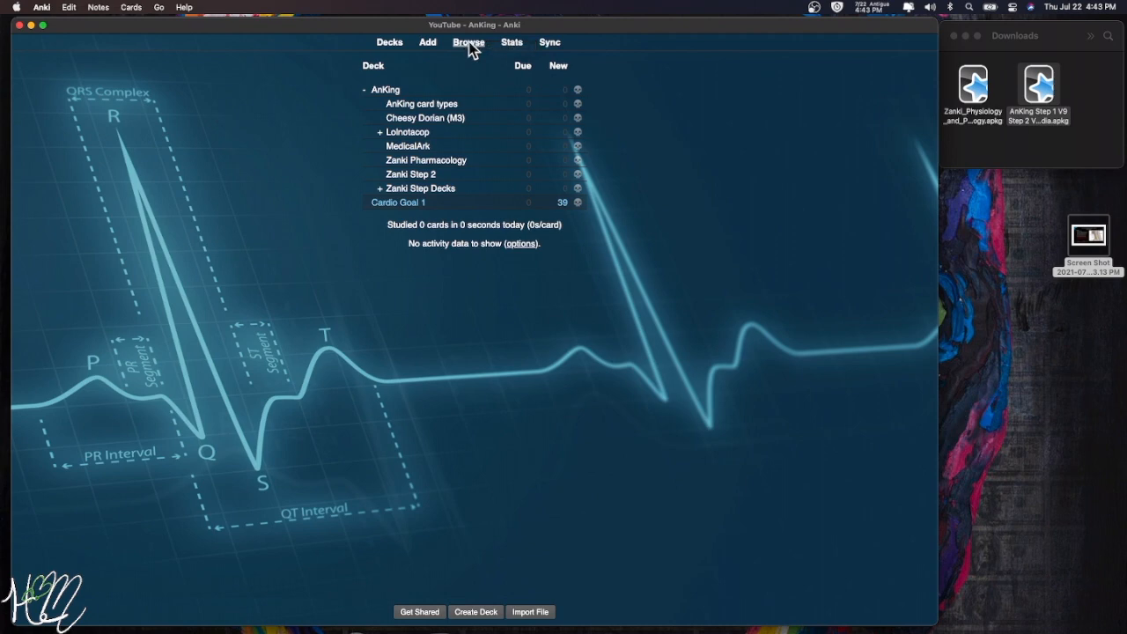
left_click(103, 136)
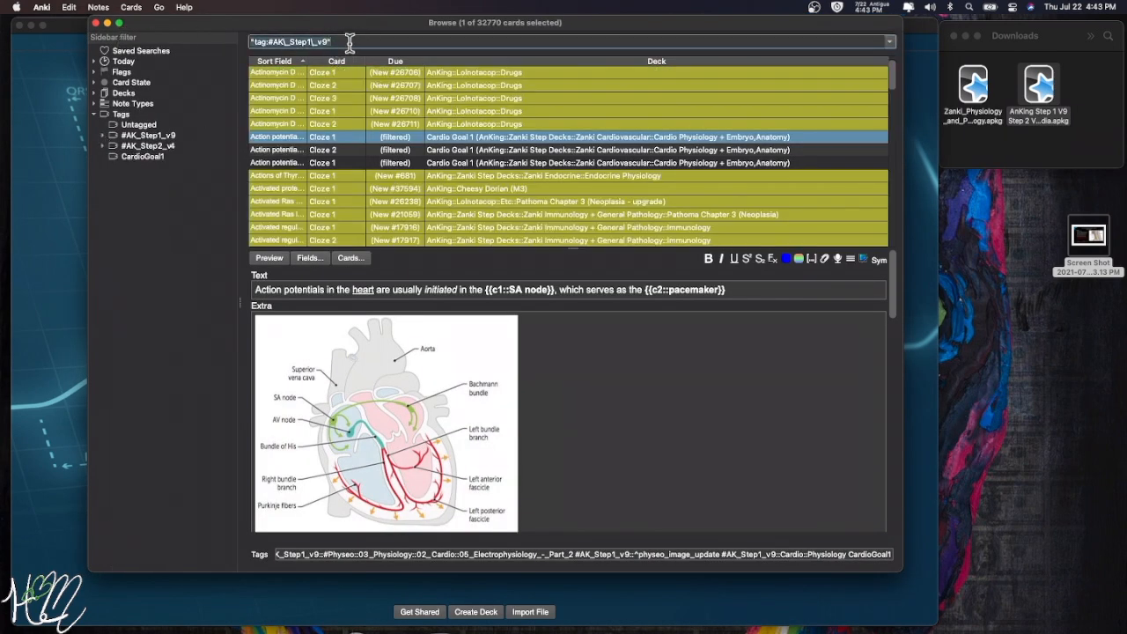
key("BackSpace")
type("p")
key("Return")
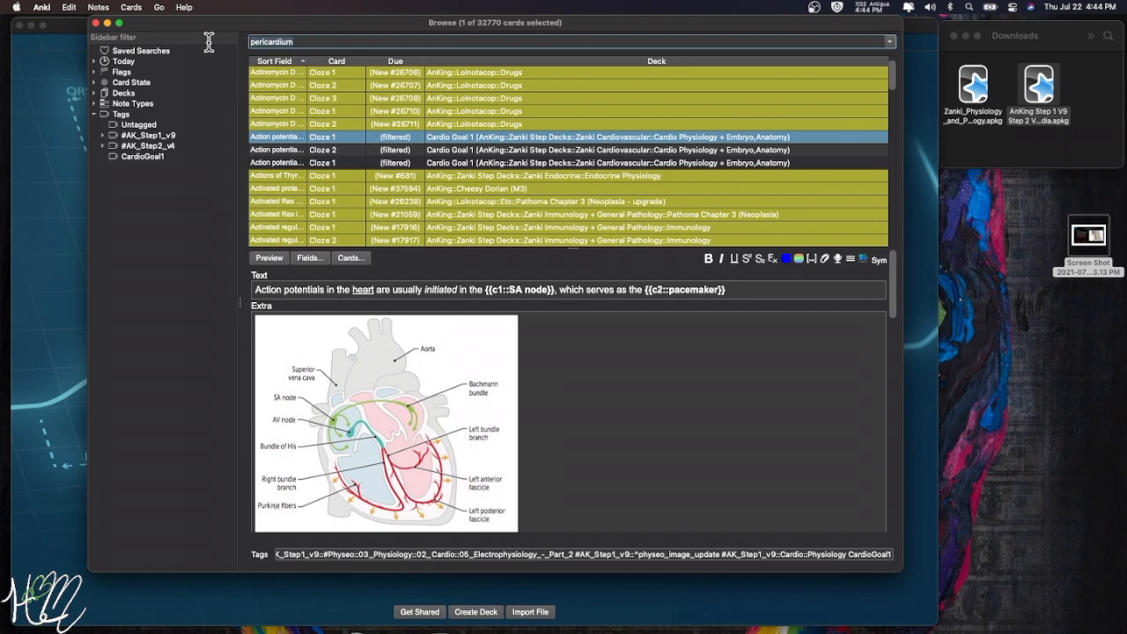
key("Return")
type("*")
key("Home")
type("*")
key("Return")
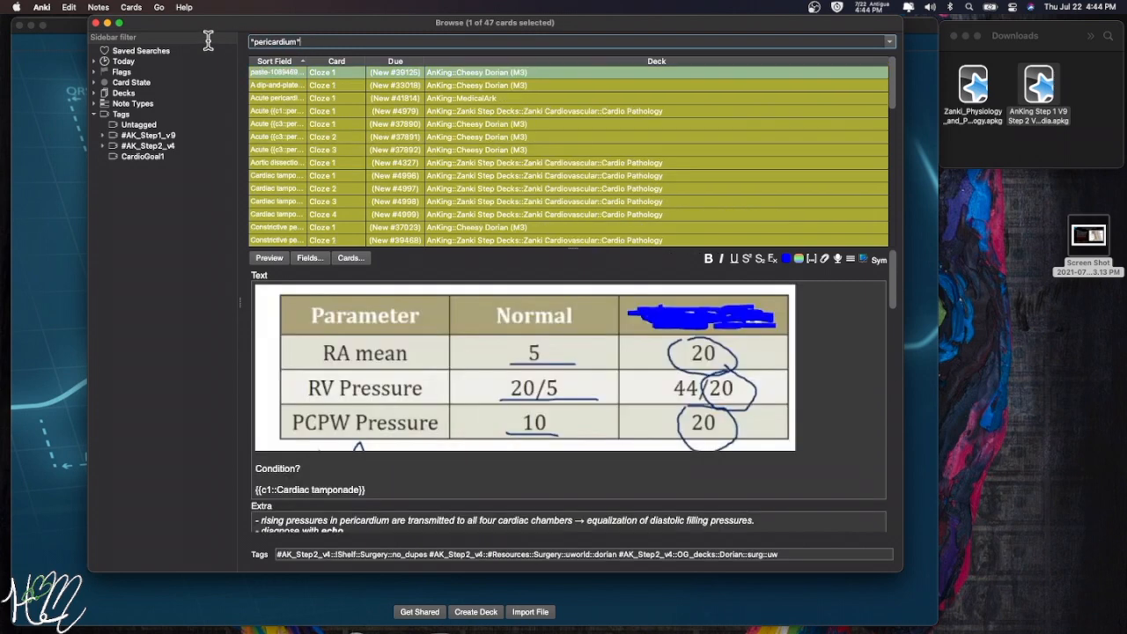
- Look through the pericardium results, including the aortic dissection and cardiac tamponade cards
left_click(448, 87)
left_click(454, 99)
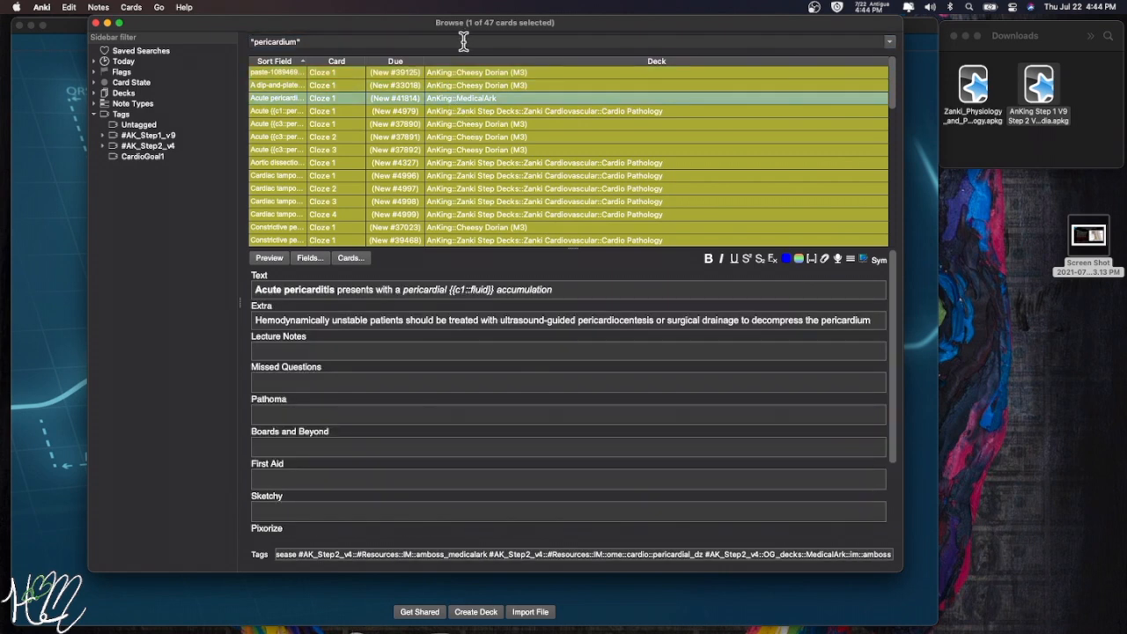
left_click(323, 43)
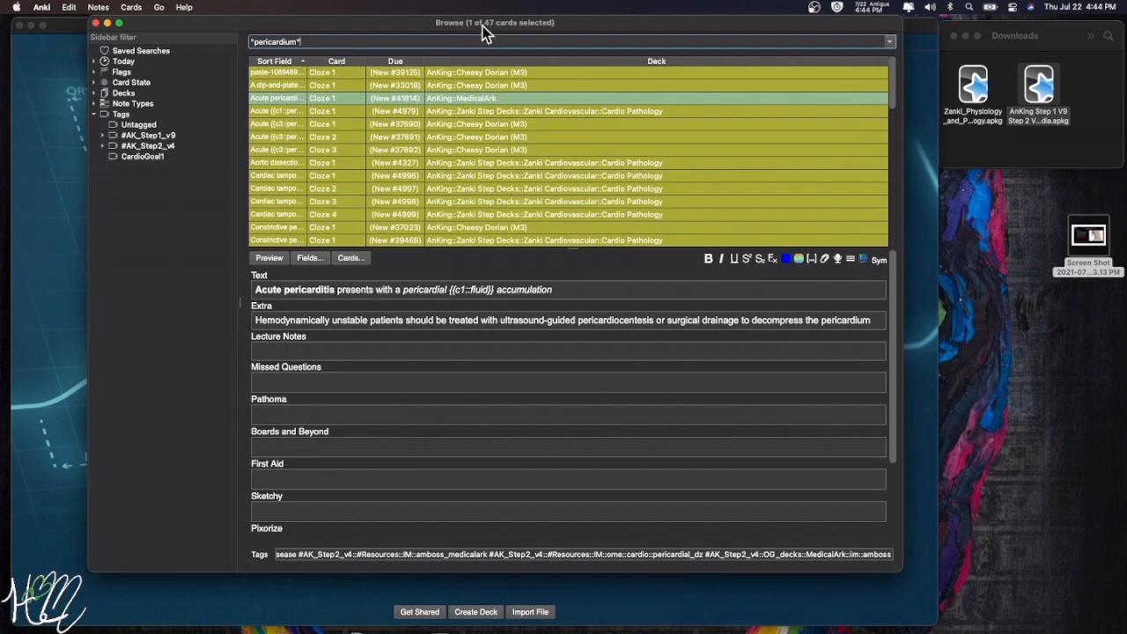
left_click(467, 111)
left_click(467, 121)
left_click(470, 146)
left_click(471, 163)
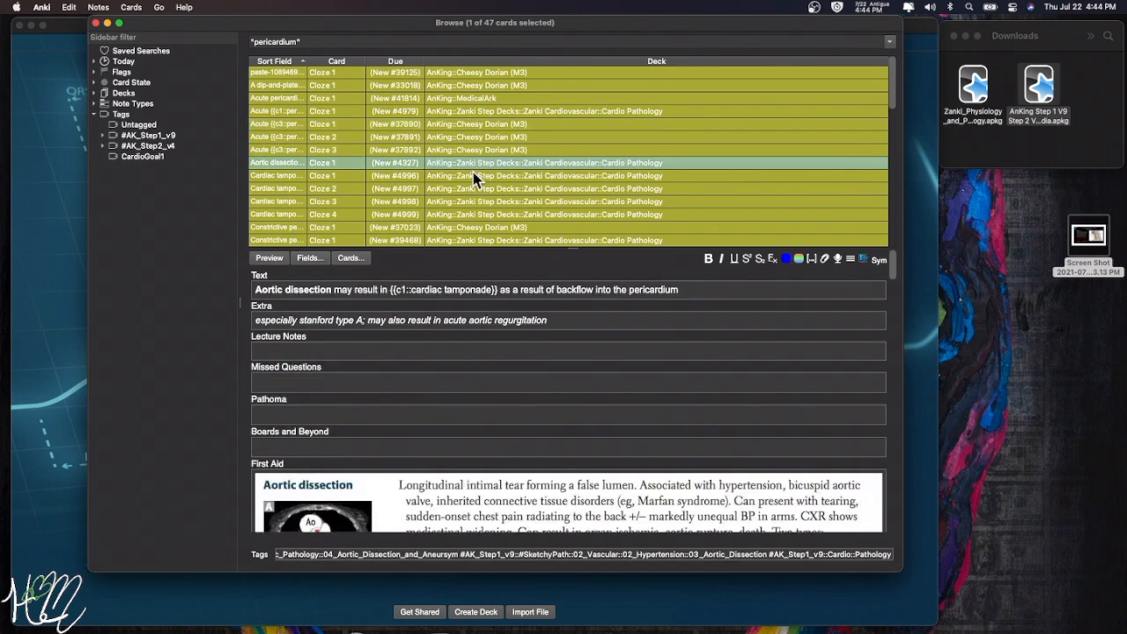
scroll(474, 171, "down", 2)
left_click(456, 152)
left_click(456, 162)
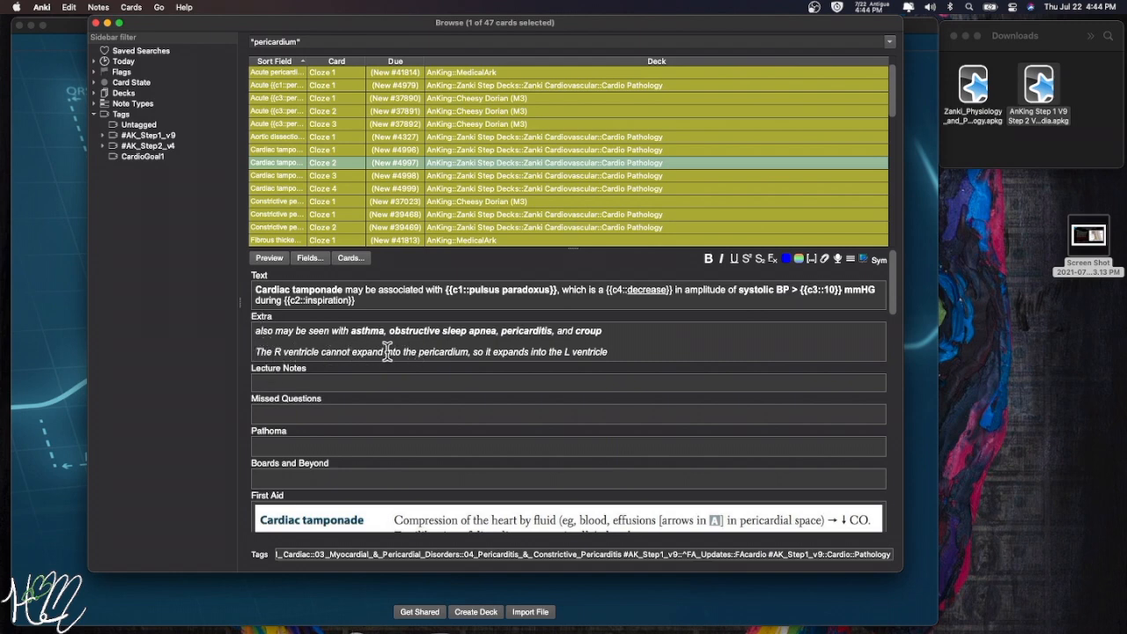
left_click_drag(419, 351, 464, 350)
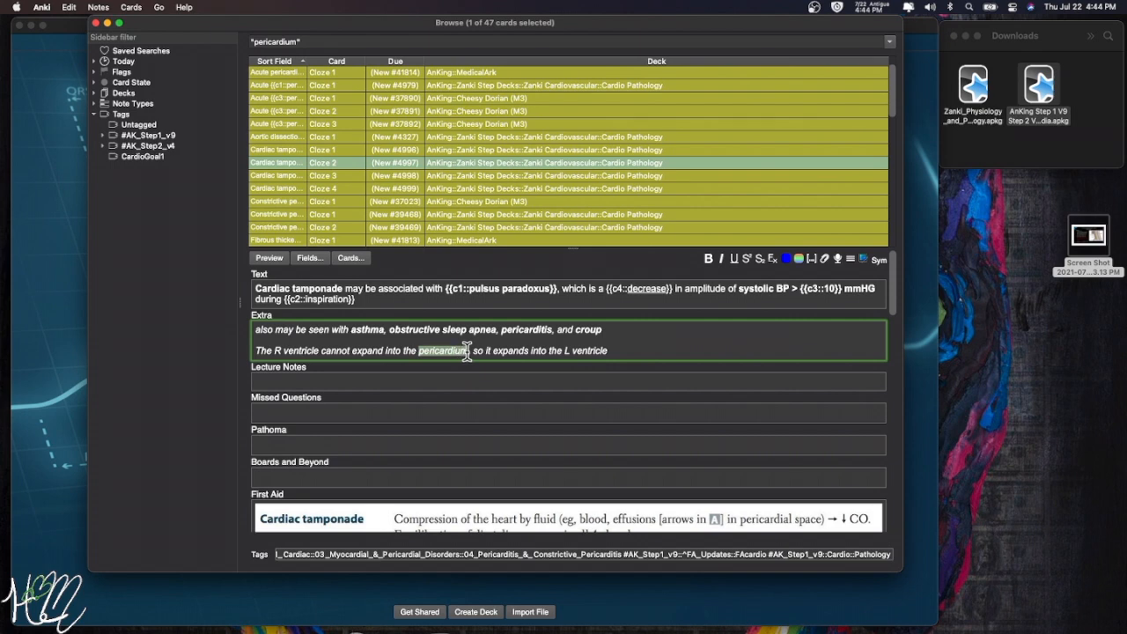
- Unsuspend the acute pericarditis definition card from Cardio Pathology
left_click(484, 98)
left_click(473, 85)
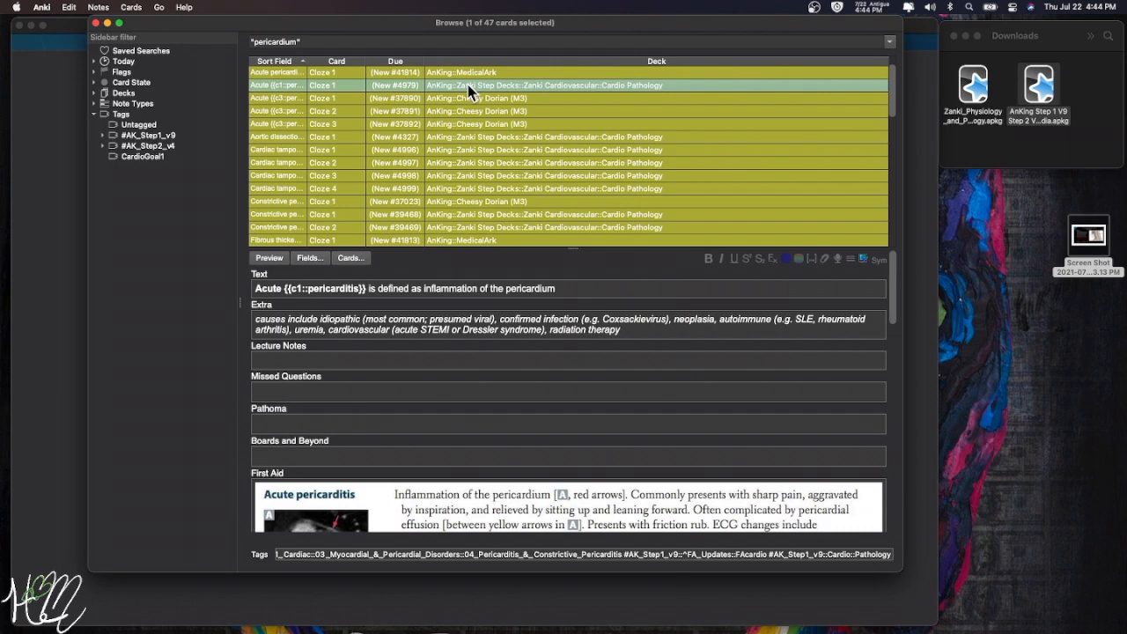
key("super+j")
scroll(467, 84, "down", 3)
scroll(470, 91, "up", 4)
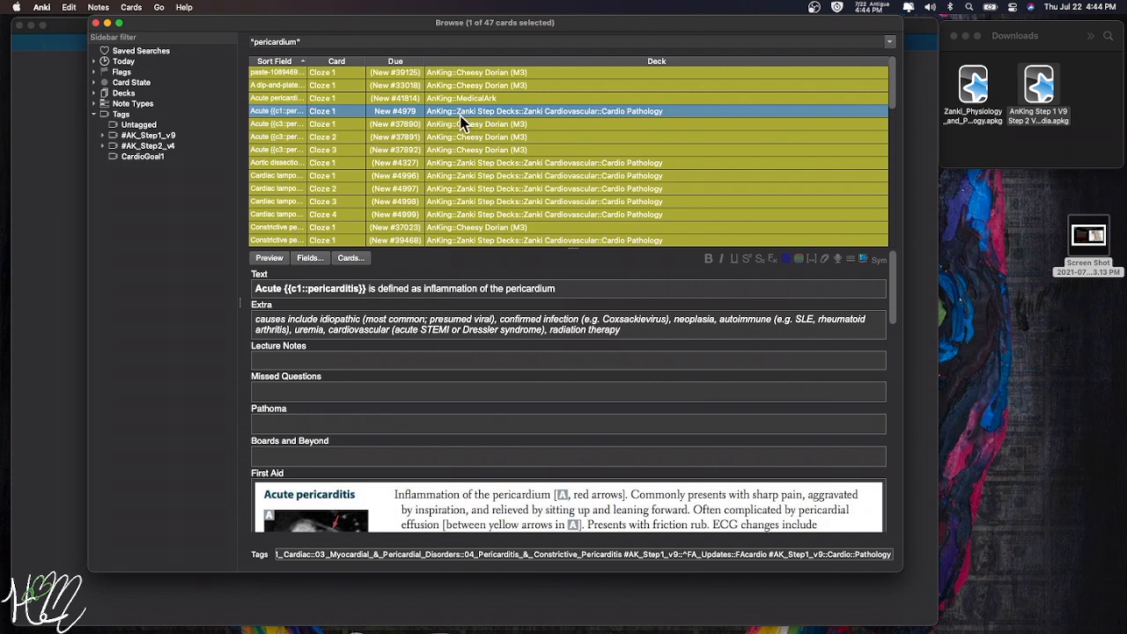
key("super+shift+a")
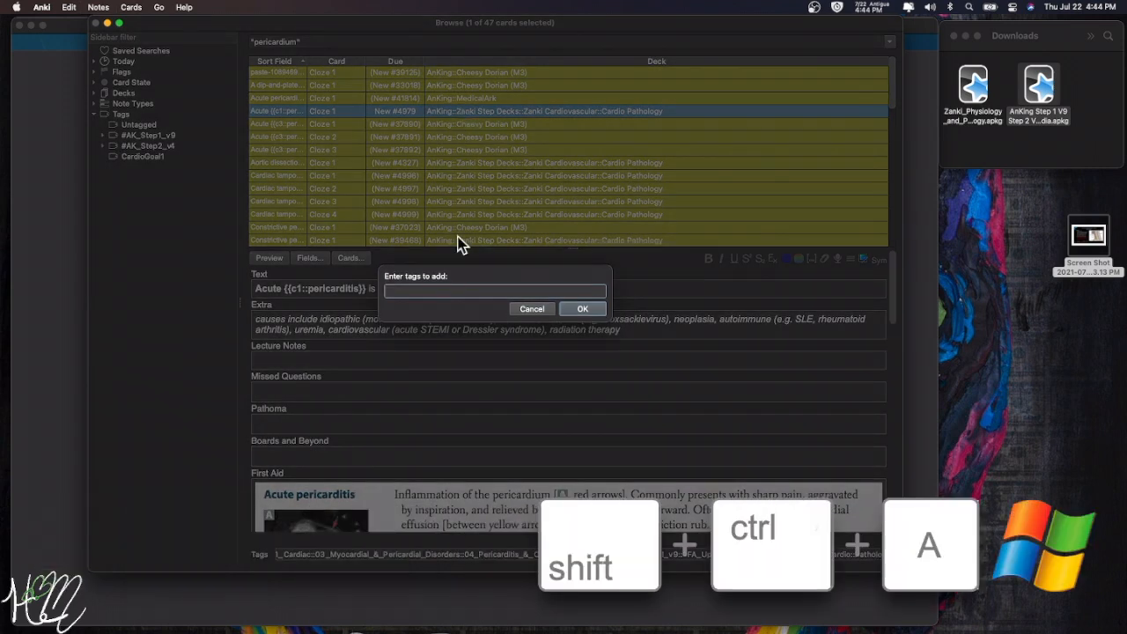
- Tag the acute pericarditis card with CardioGoal2
type("CardioGoal2")
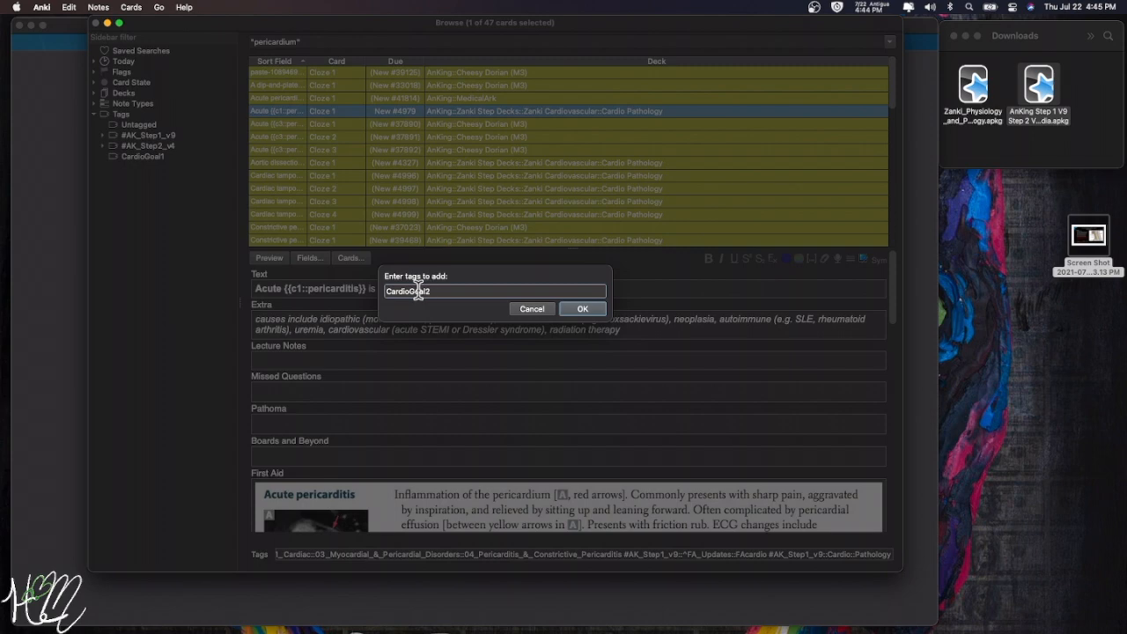
left_click(583, 308)
scroll(422, 123, "down", 5)
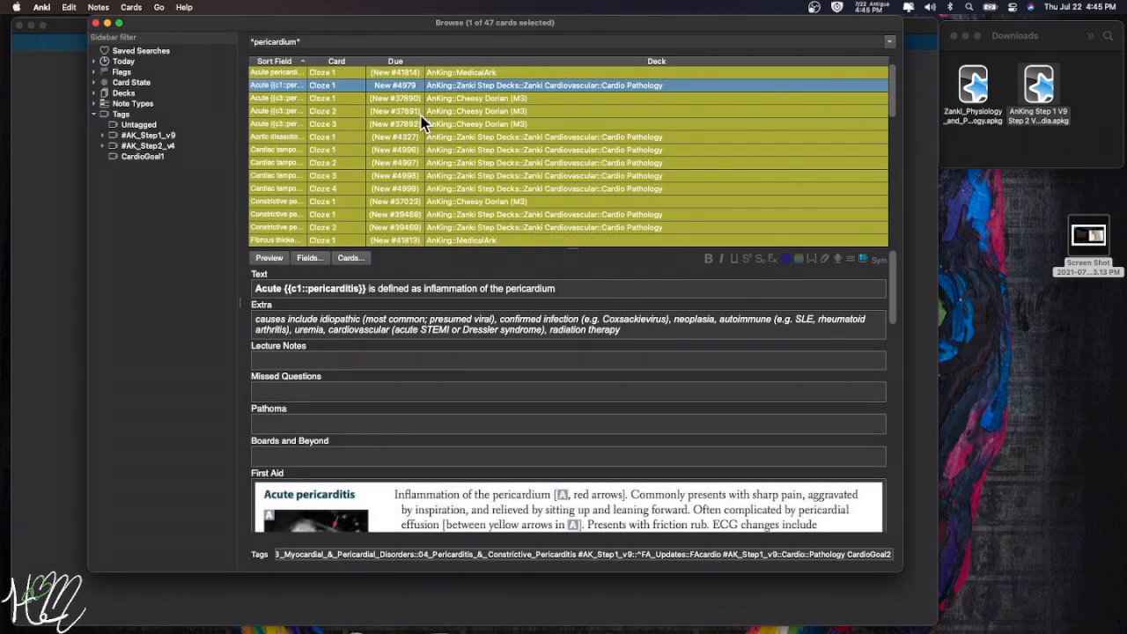
scroll(421, 124, "down", 4)
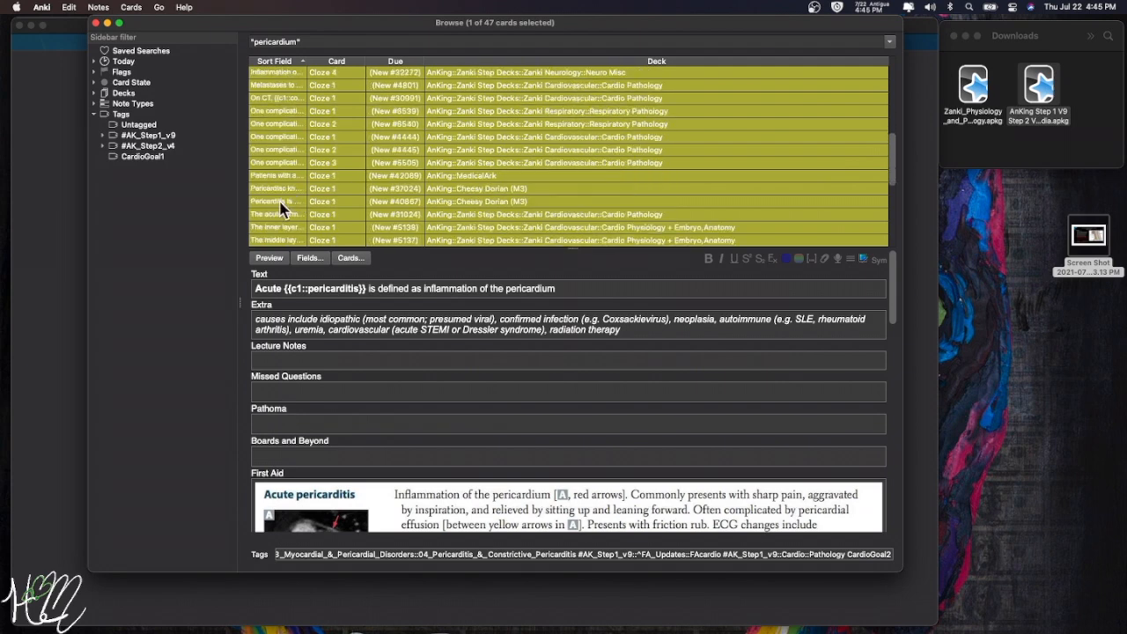
- Unsuspend the card on pericarditis causing cardiac tamponade and tag it CardioGoal2
left_click(280, 201)
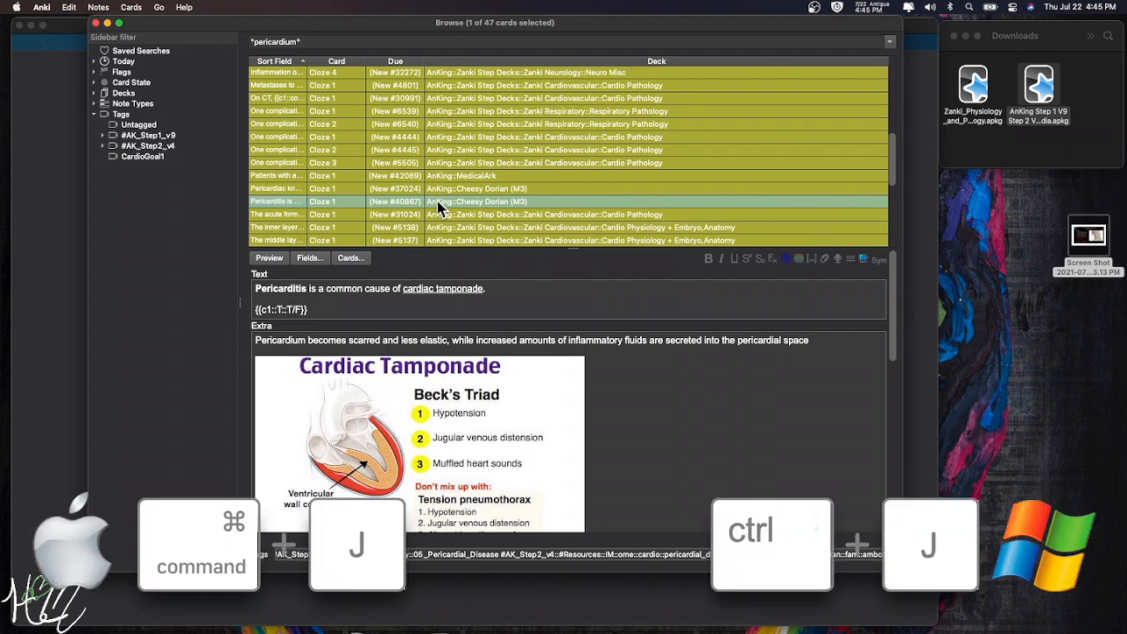
key("super+j")
key("Up")
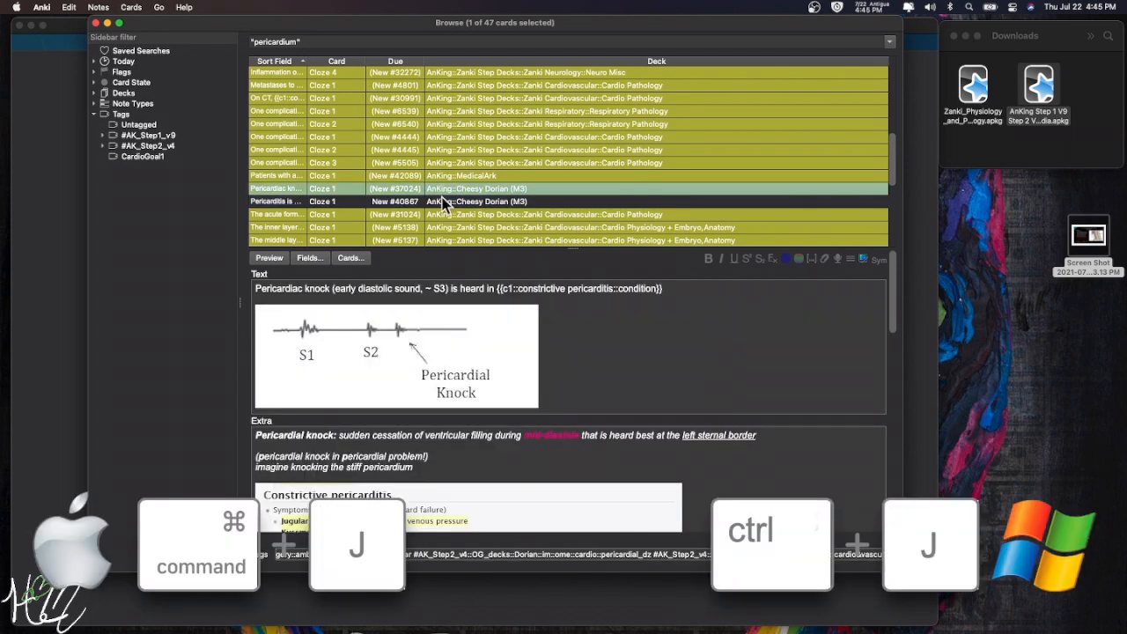
left_click(447, 202)
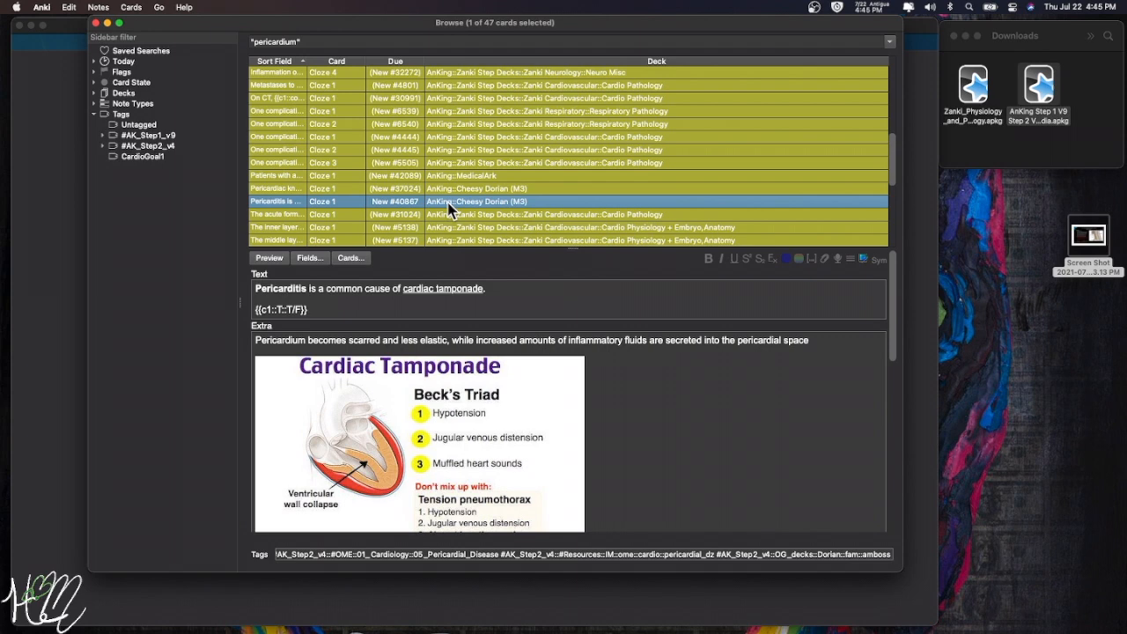
key("shift+super+a")
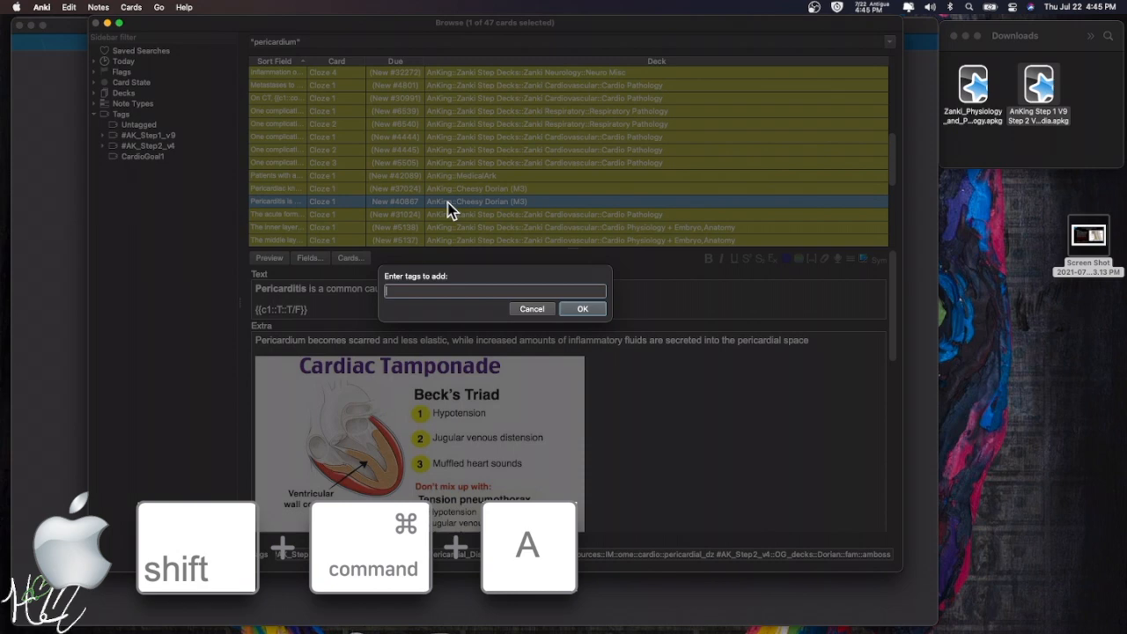
type("CardioGoal")
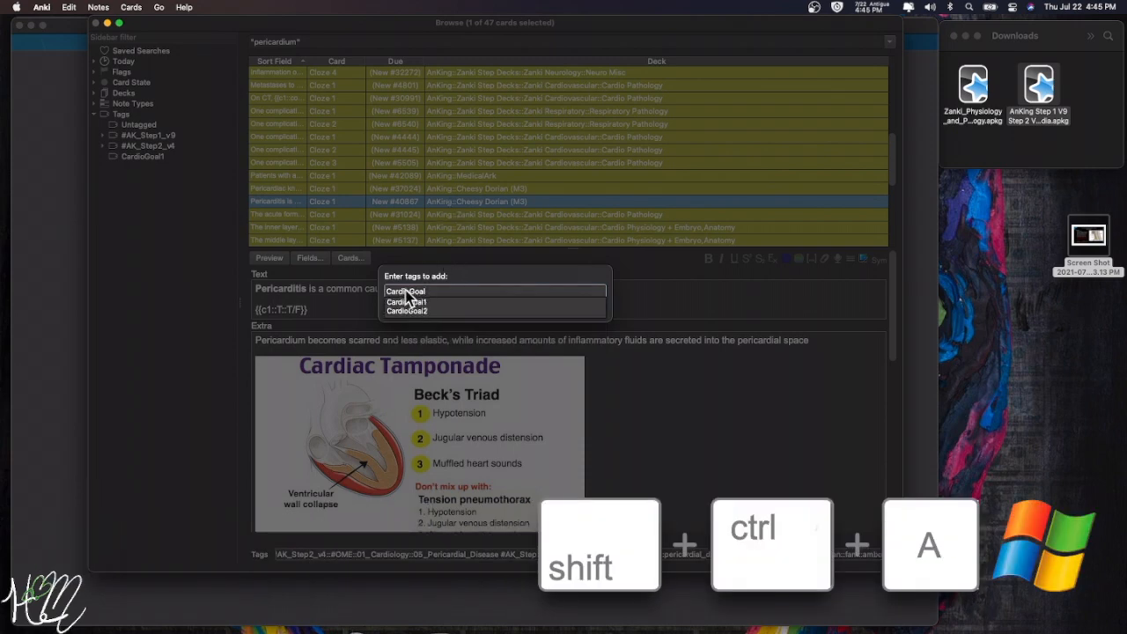
left_click(411, 311)
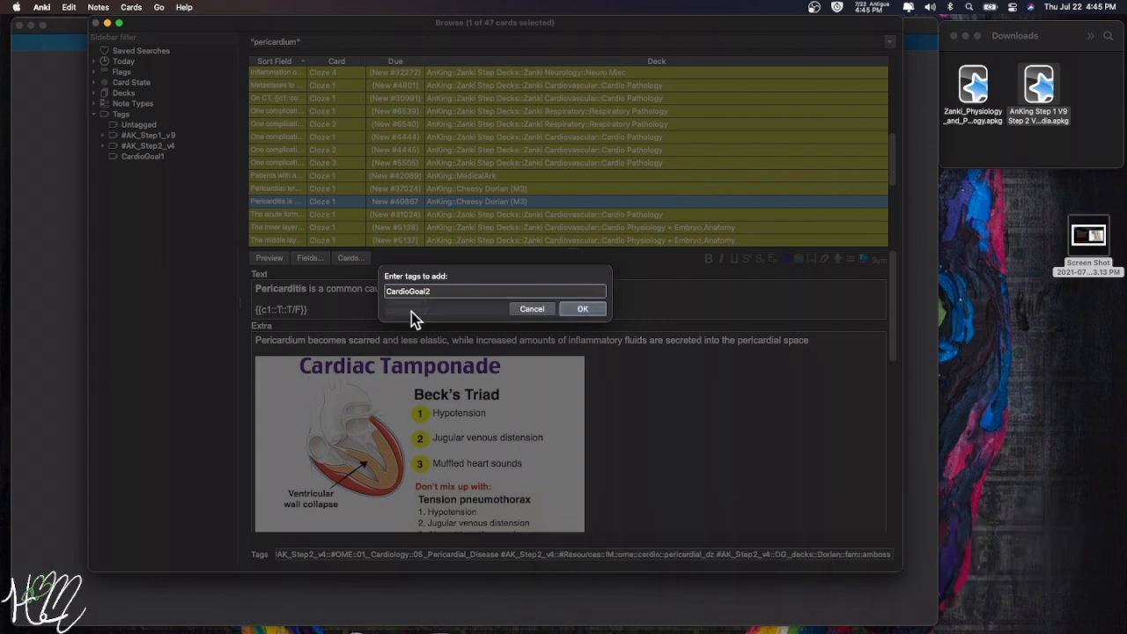
left_click(583, 309)
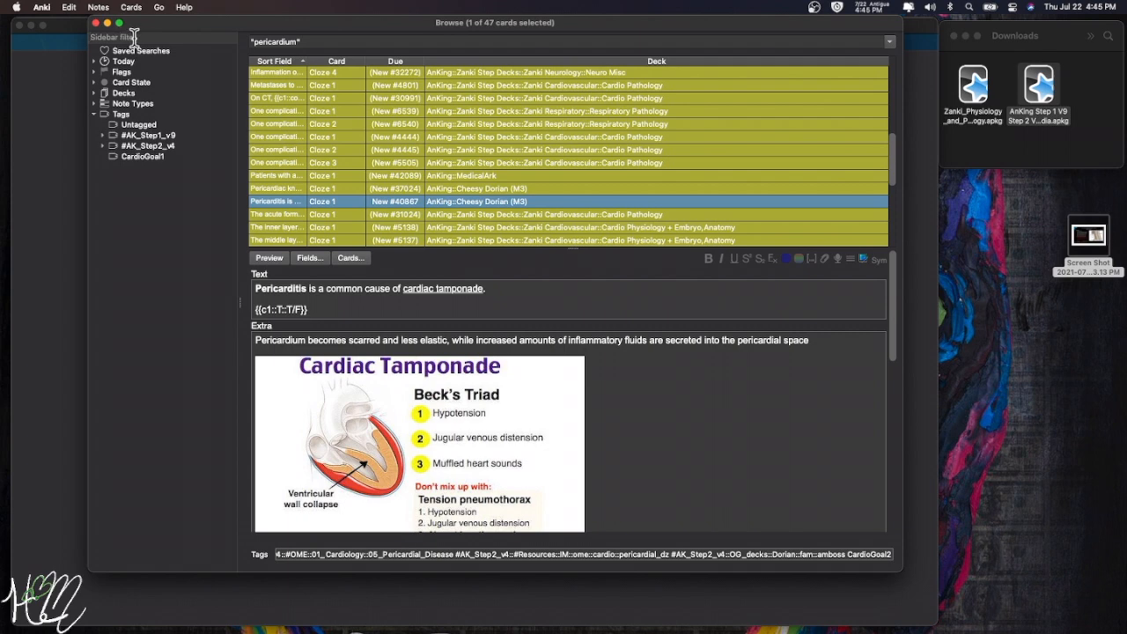
- Filter the sidebar for 'pericardi' to list the 75 03_Pericardial_Disease cards and inspect the first few
type("pericardi")
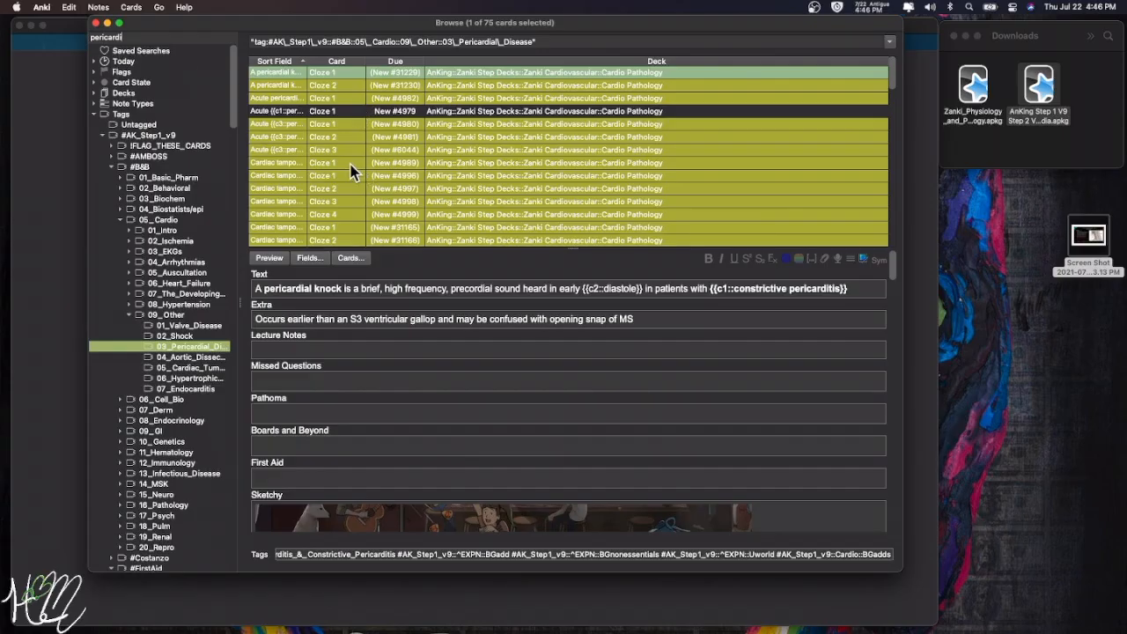
left_click(352, 164)
left_click(374, 190)
scroll(374, 190, "down", 3)
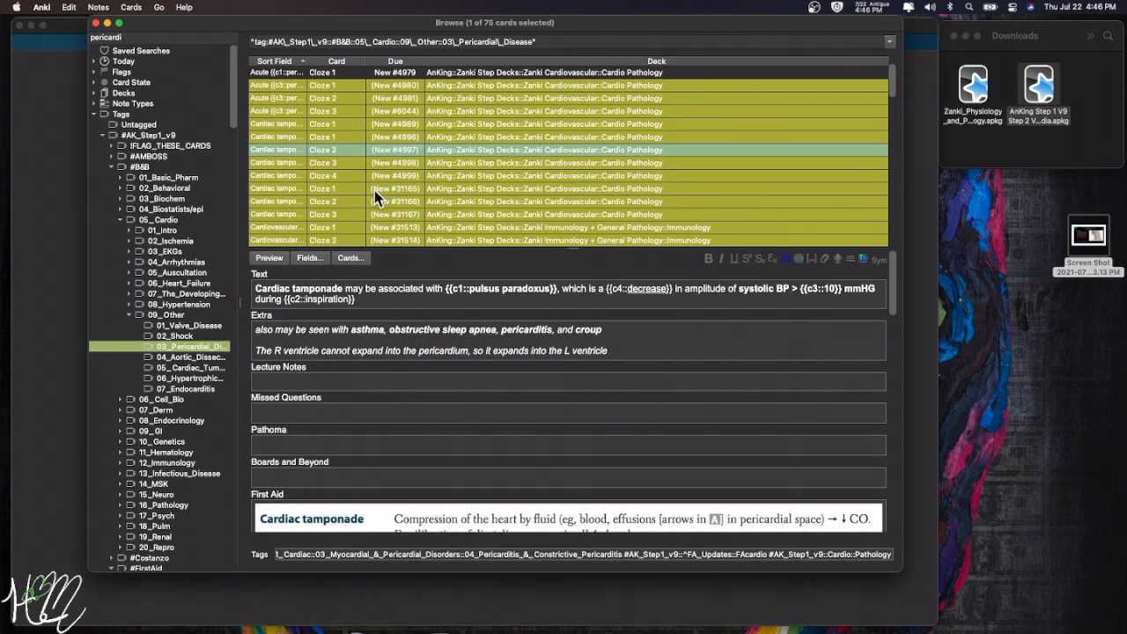
left_click(374, 190)
scroll(374, 190, "down", 3)
left_click(374, 190)
- Review the remaining pericardial disease cards, including acute pericarditis, and select all 75
left_click(369, 176)
left_click(367, 197)
scroll(367, 197, "down", 2)
left_click(369, 200)
left_click(368, 215)
scroll(368, 222, "down", 5)
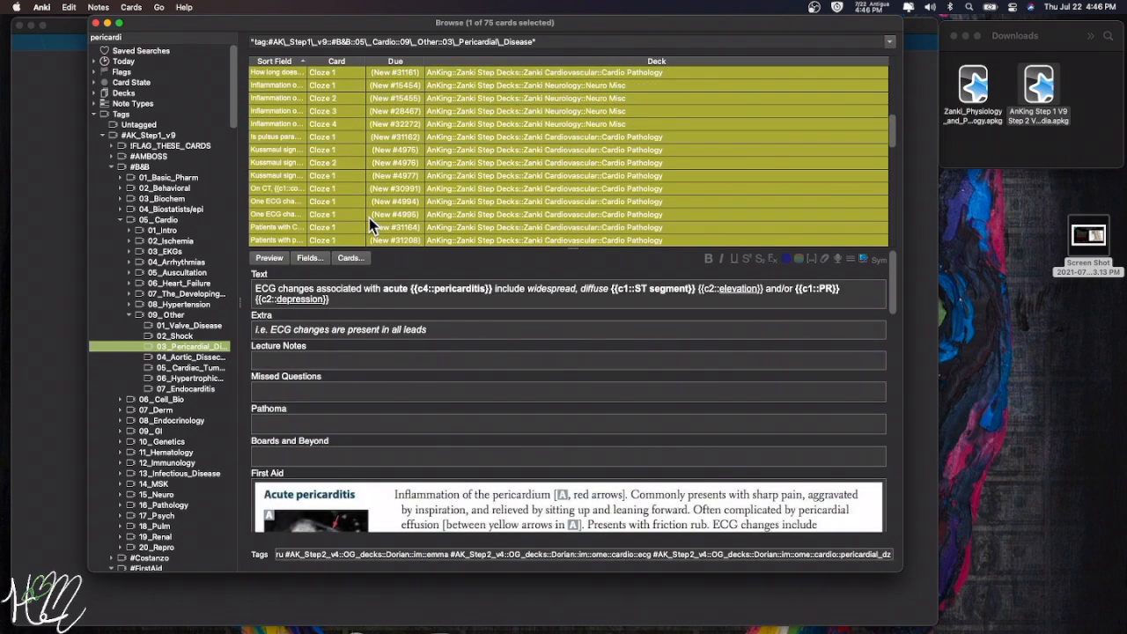
scroll(369, 218, "up", 5)
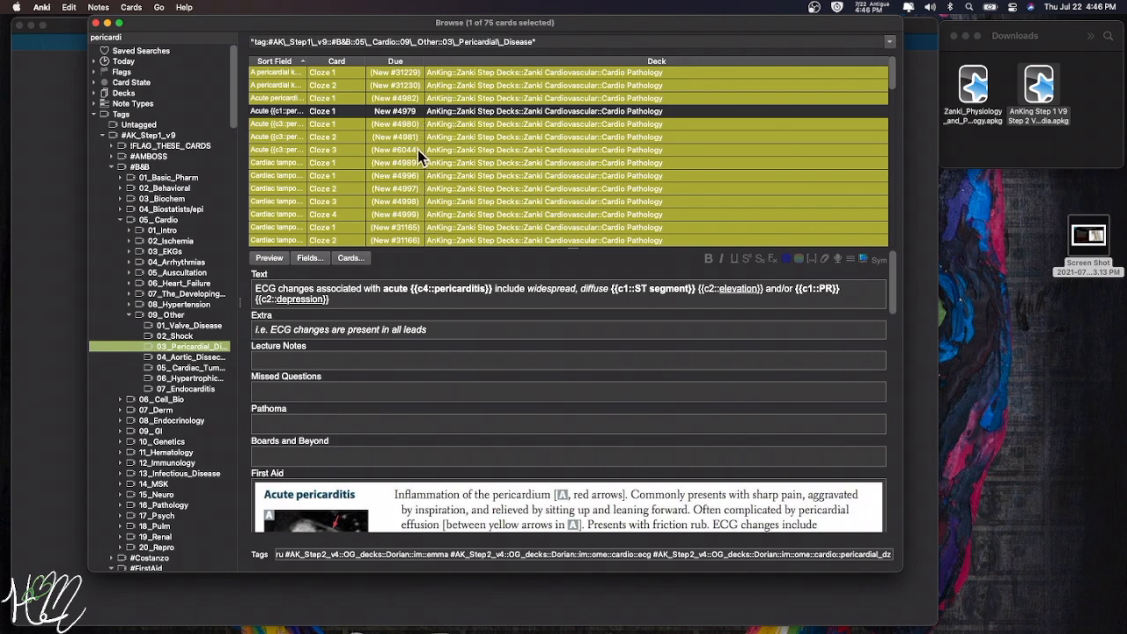
key("Up")
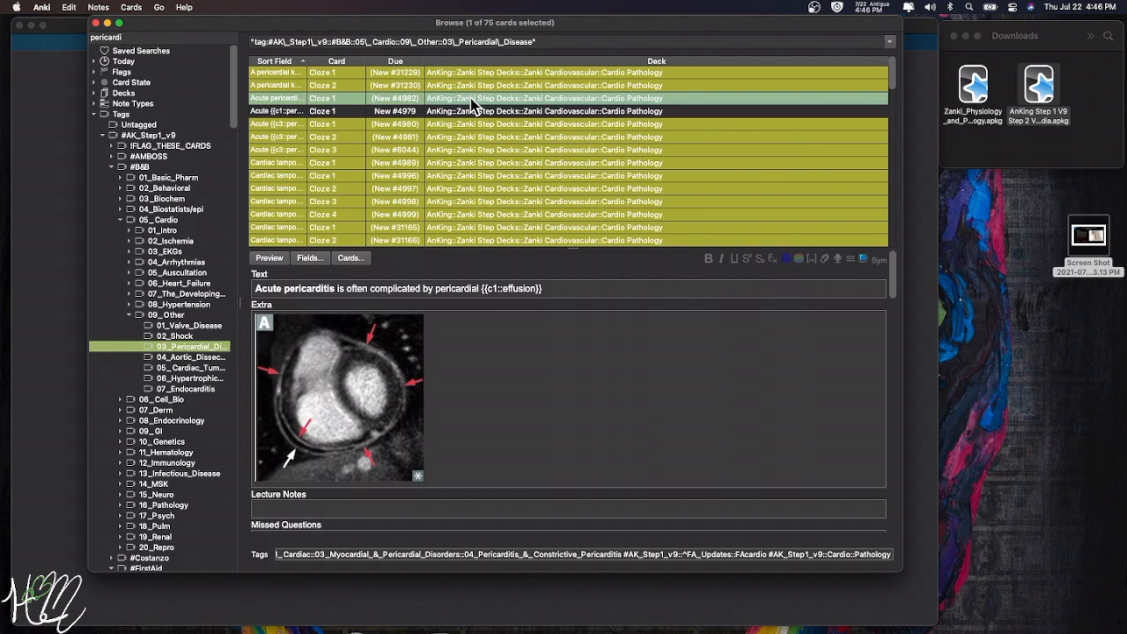
key("super+a")
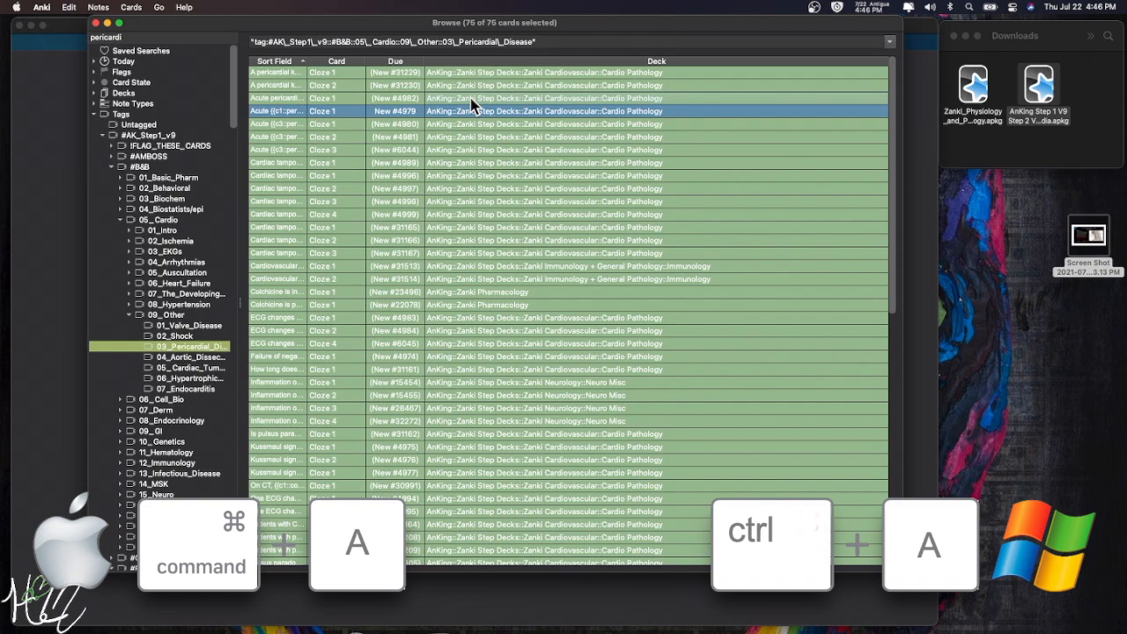
- Unsuspend all 75 selected pericardial cards and tag them CardioGoal2
key("super+j")
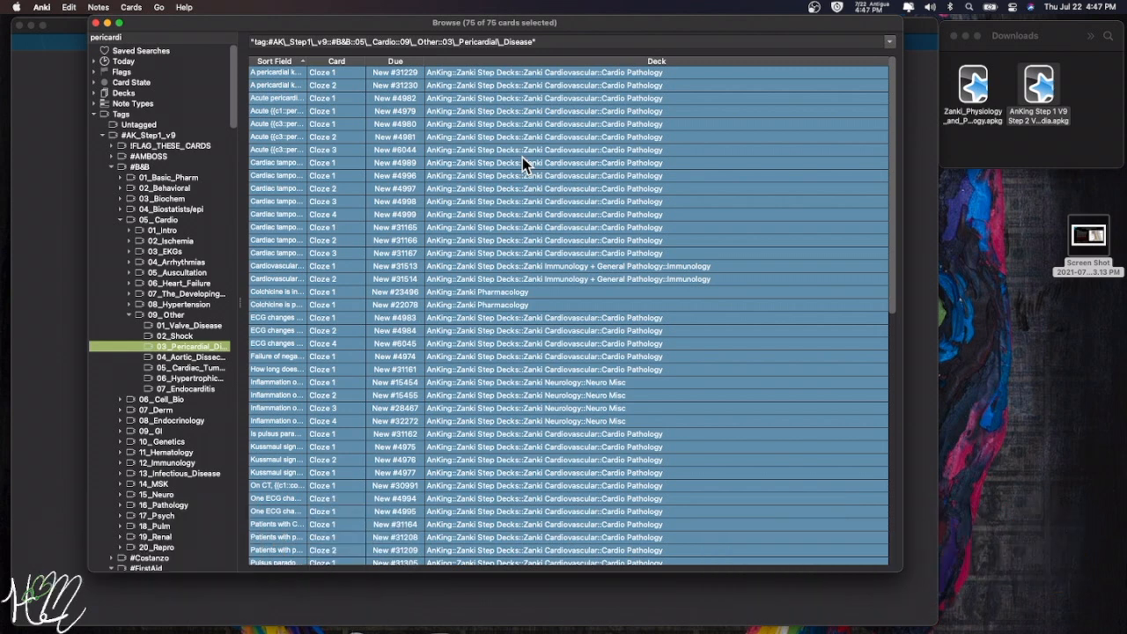
key("super+shift+a")
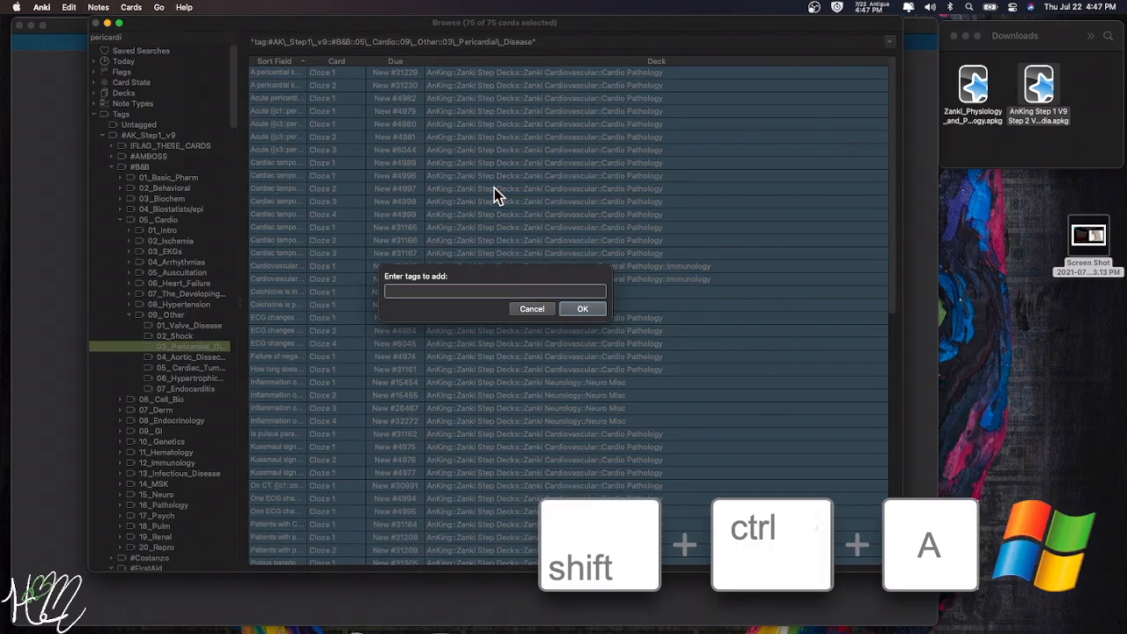
type("CardioGo")
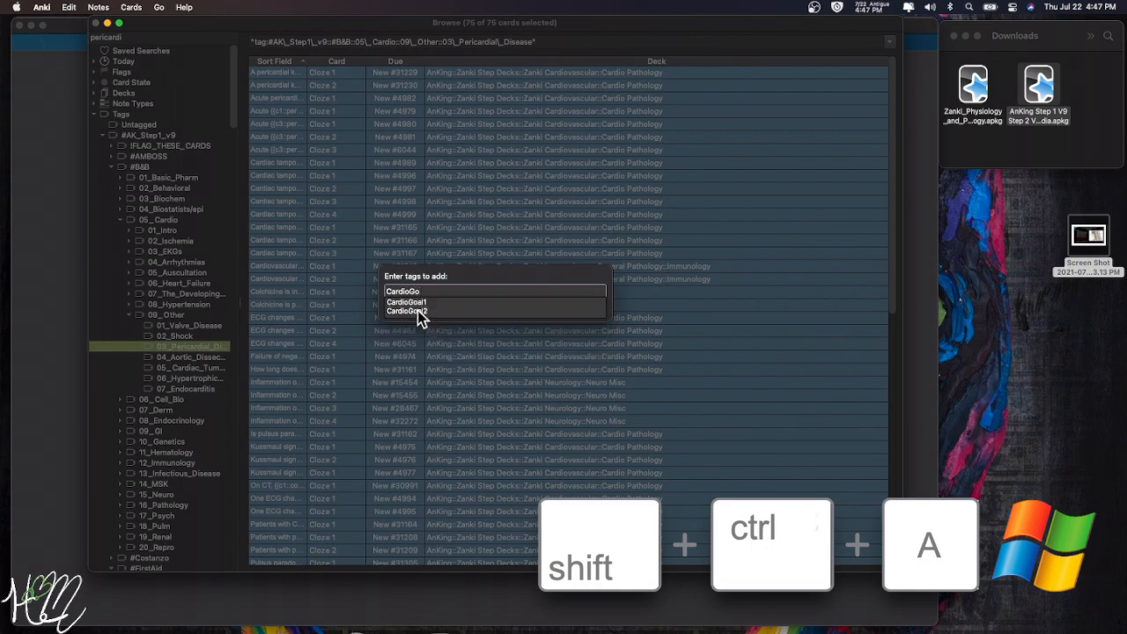
left_click(414, 311)
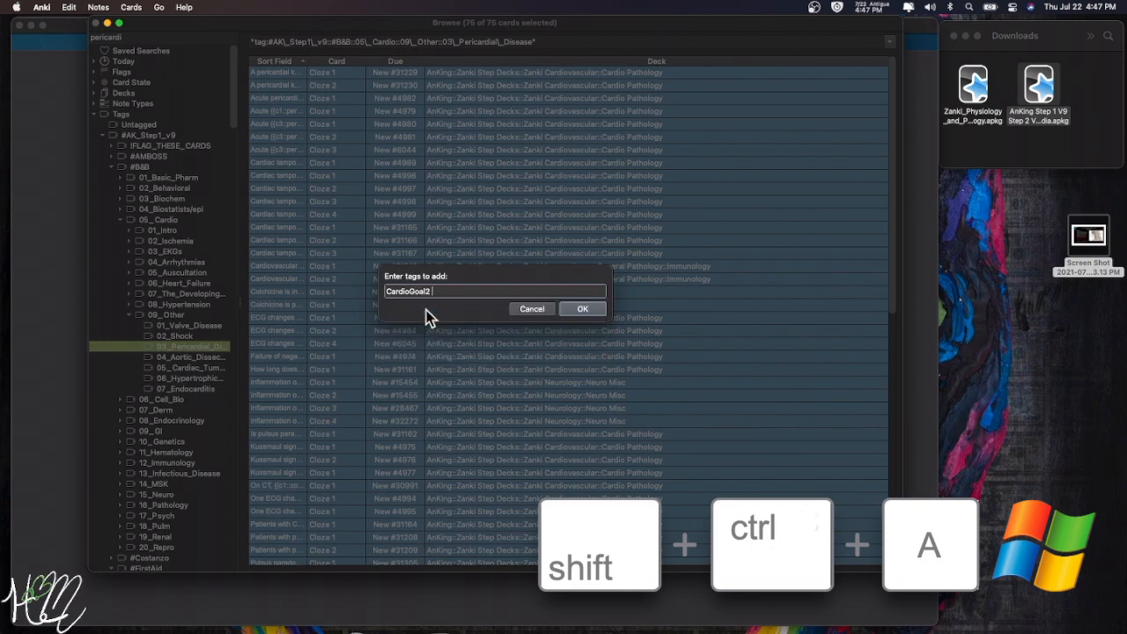
left_click(580, 309)
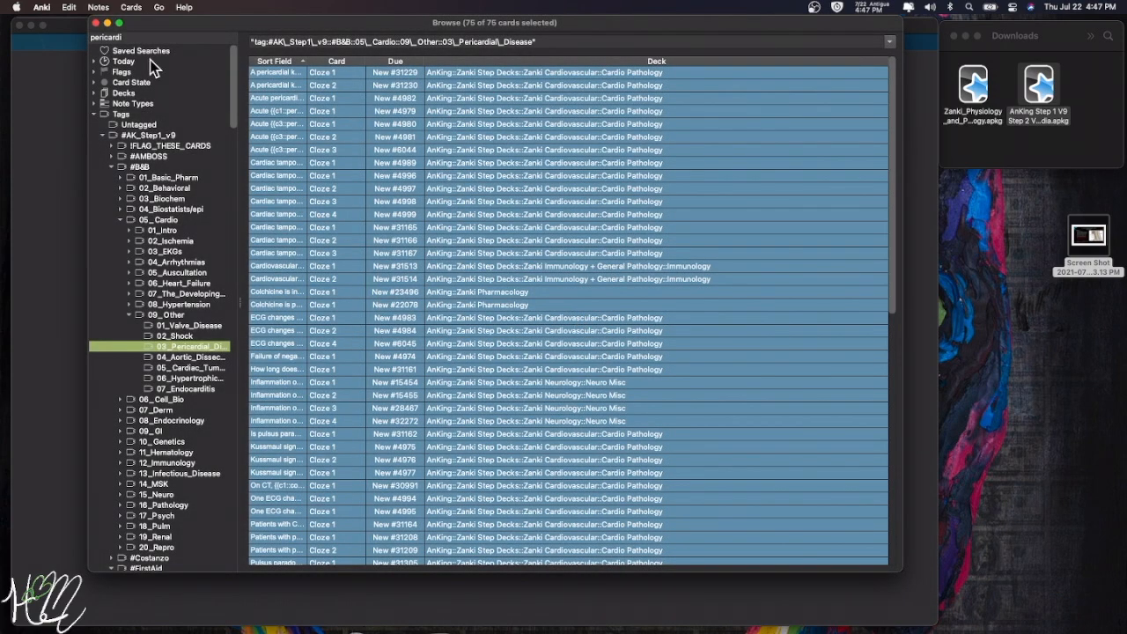
- Close the browser and start a new filtered deck named 'Cardio Goal 2'
left_click(96, 23)
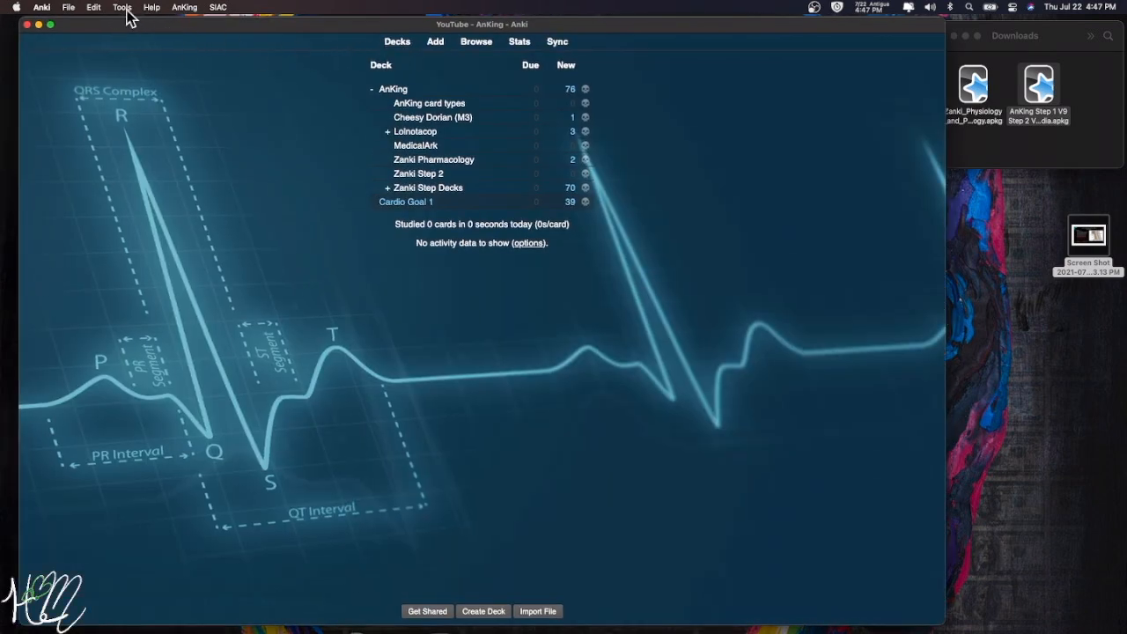
left_click(125, 11)
left_click(122, 35)
left_click_drag(385, 173, 241, 178)
type("Cardio Goal 2")
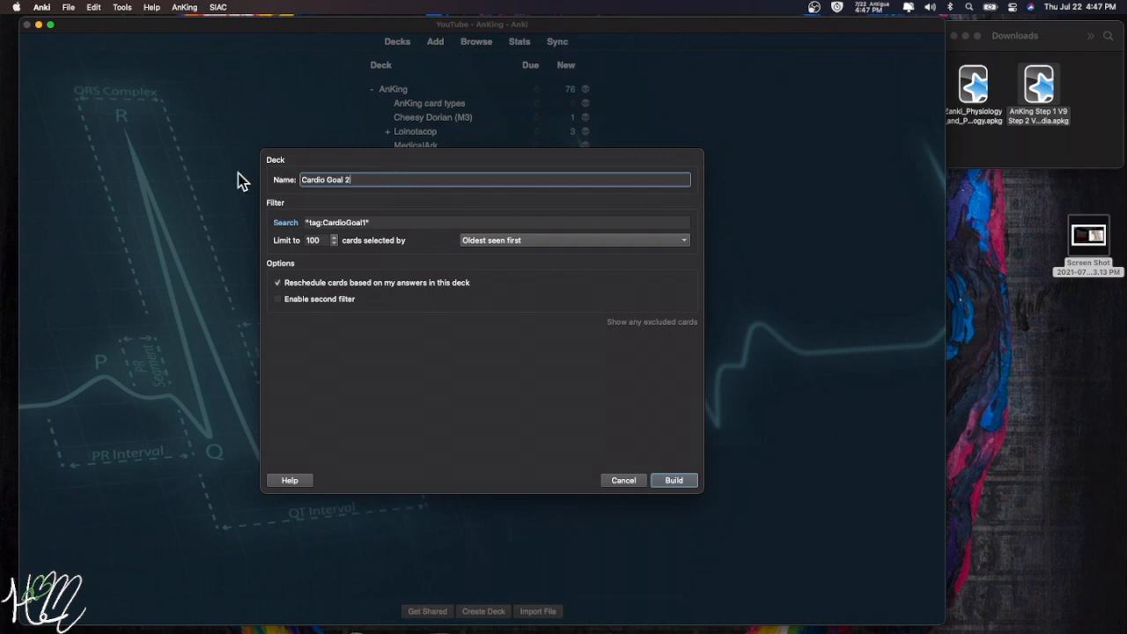
- Set the deck's search to tag:CardioGoal2 and build it with 78 new cards
left_click(289, 223)
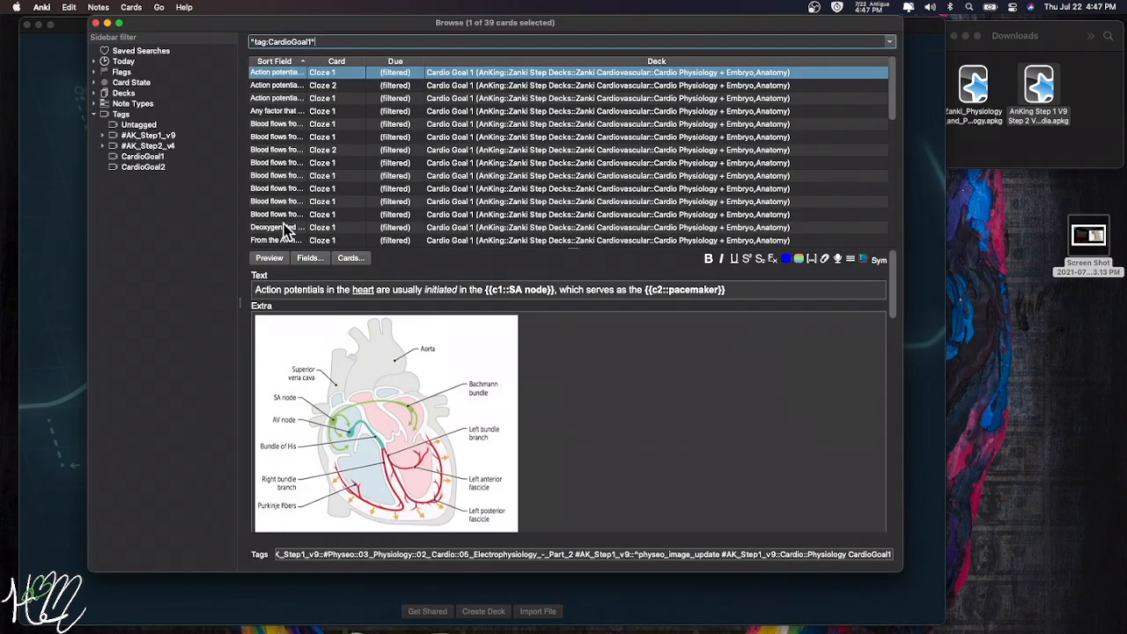
left_click(157, 167)
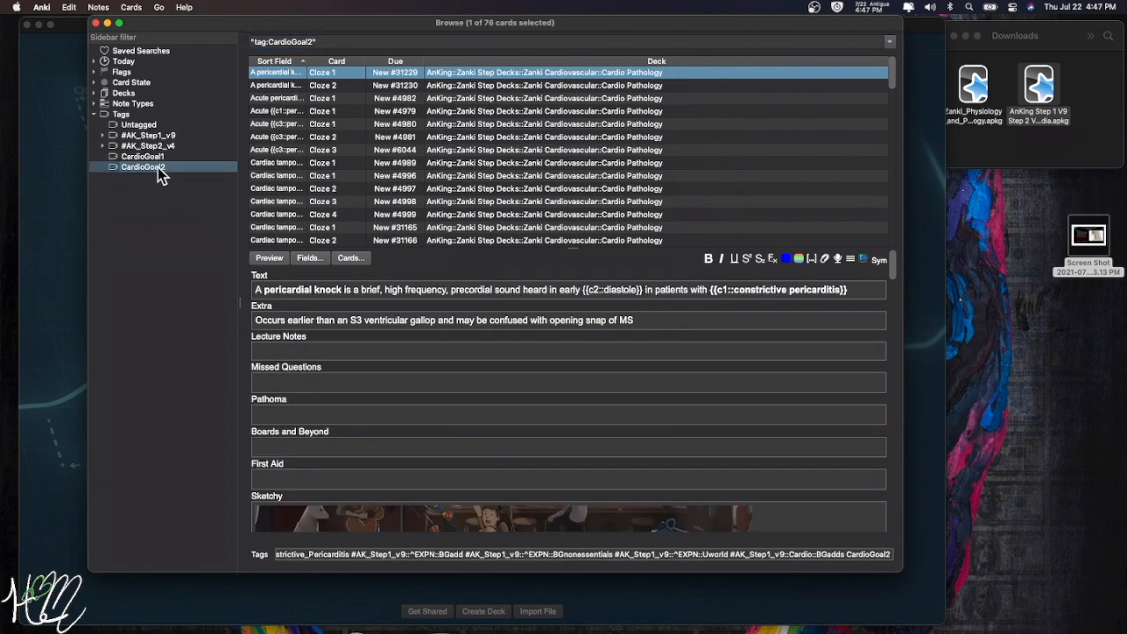
left_click(314, 41)
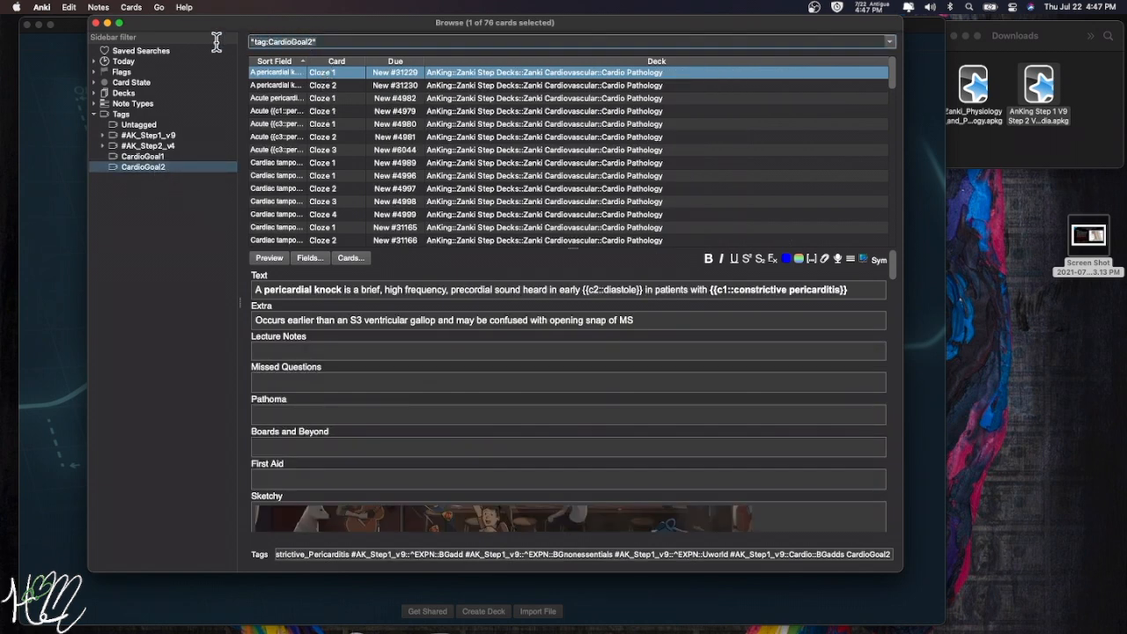
left_click(96, 23)
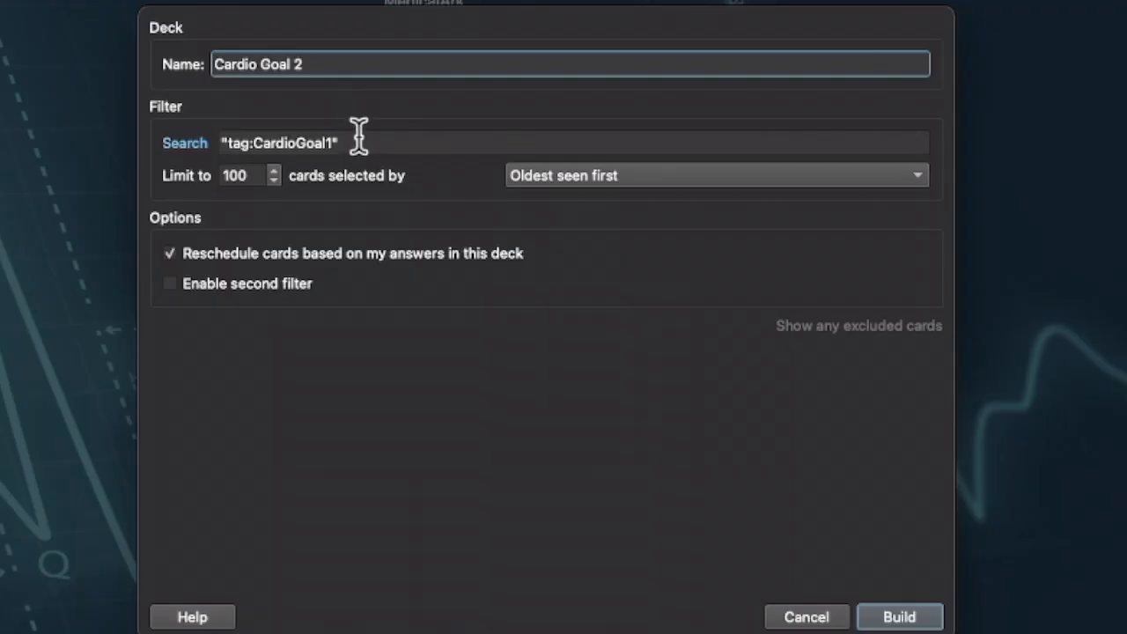
left_click_drag(381, 220, 300, 216)
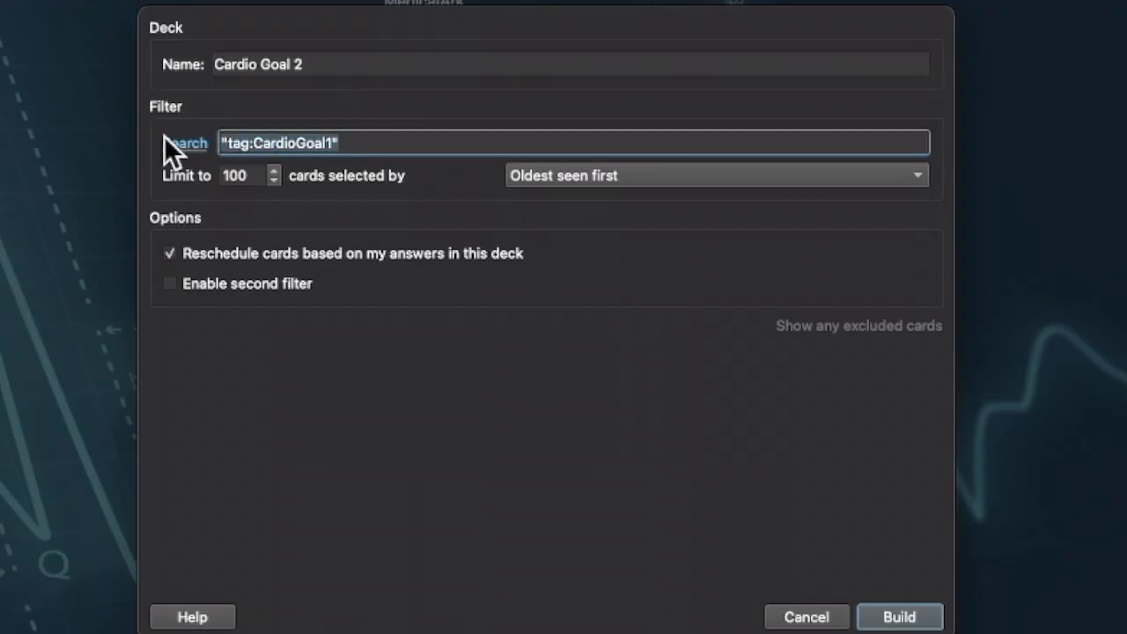
type("\"tag:CardioGoal2\"")
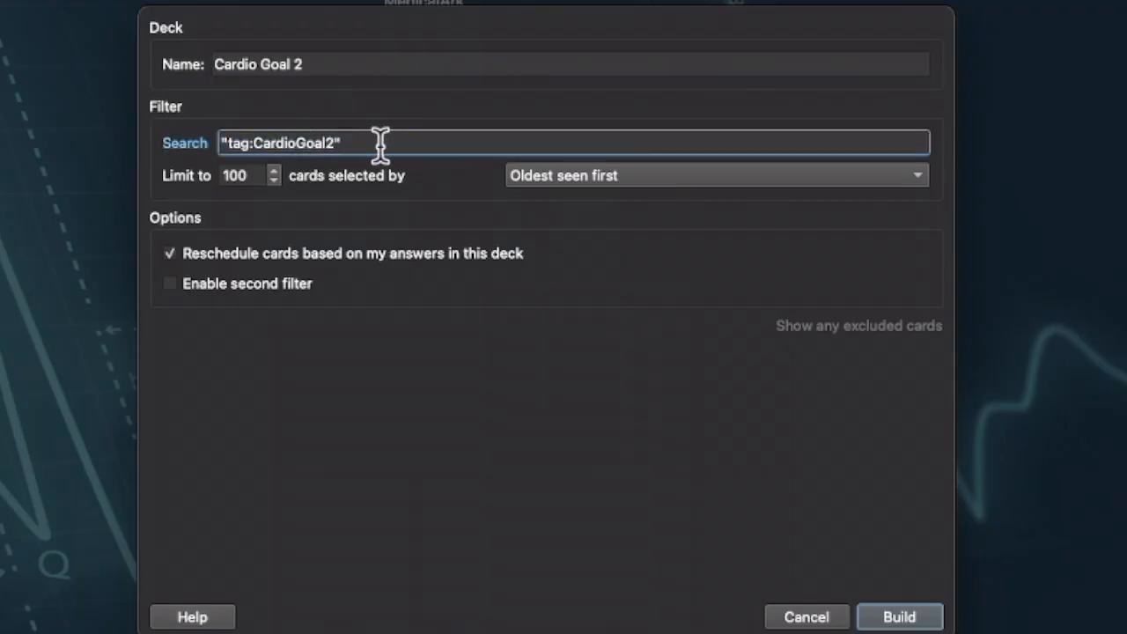
left_click(897, 619)
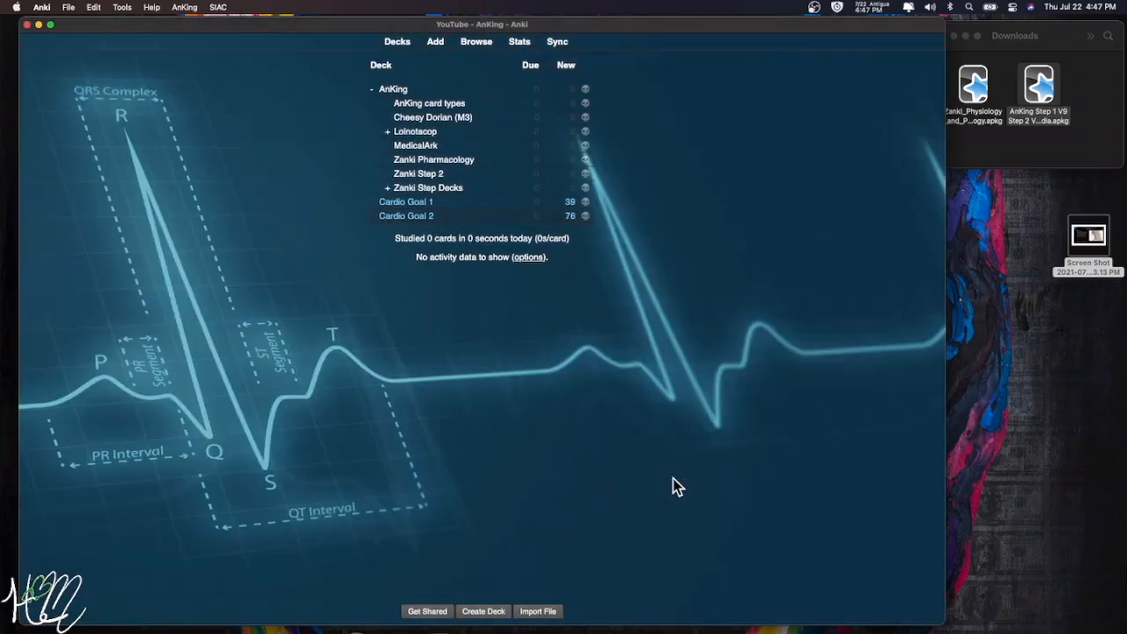
- Study Cardio Goal 2, suspend the Fibrinous pericarditis note, and return to the deck list
left_click(422, 218)
left_click(554, 148)
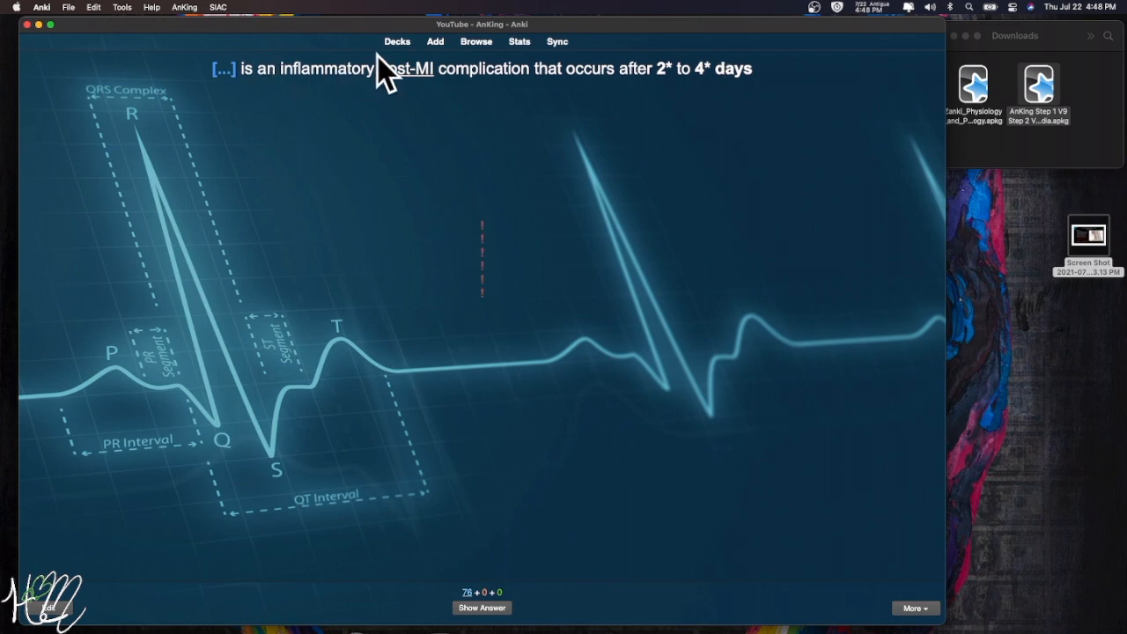
left_click(484, 609)
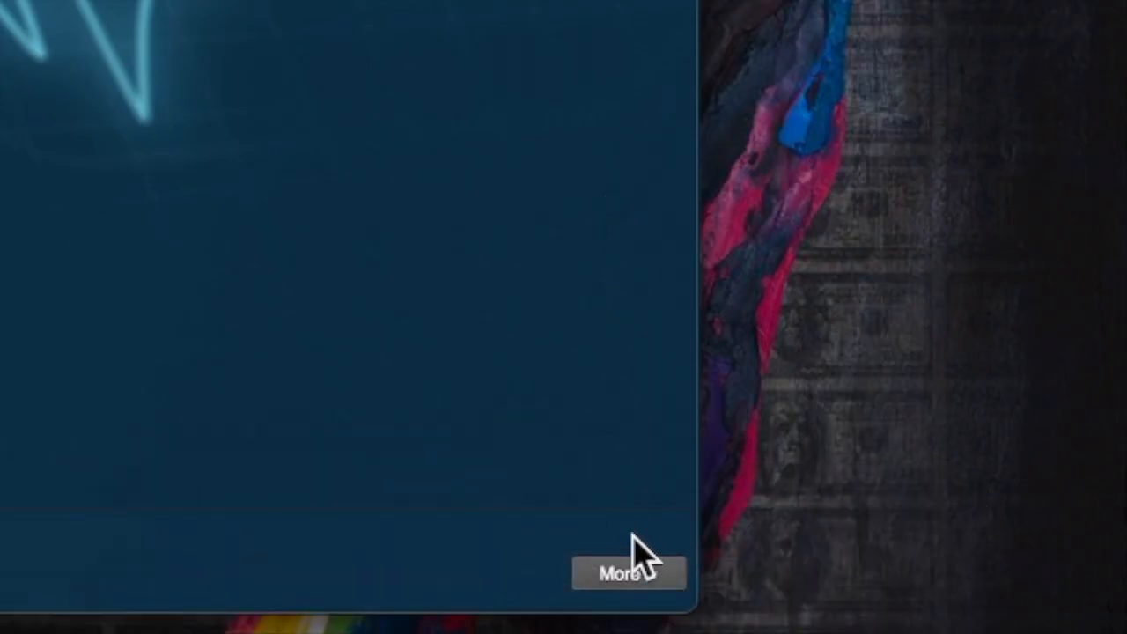
left_click(644, 571)
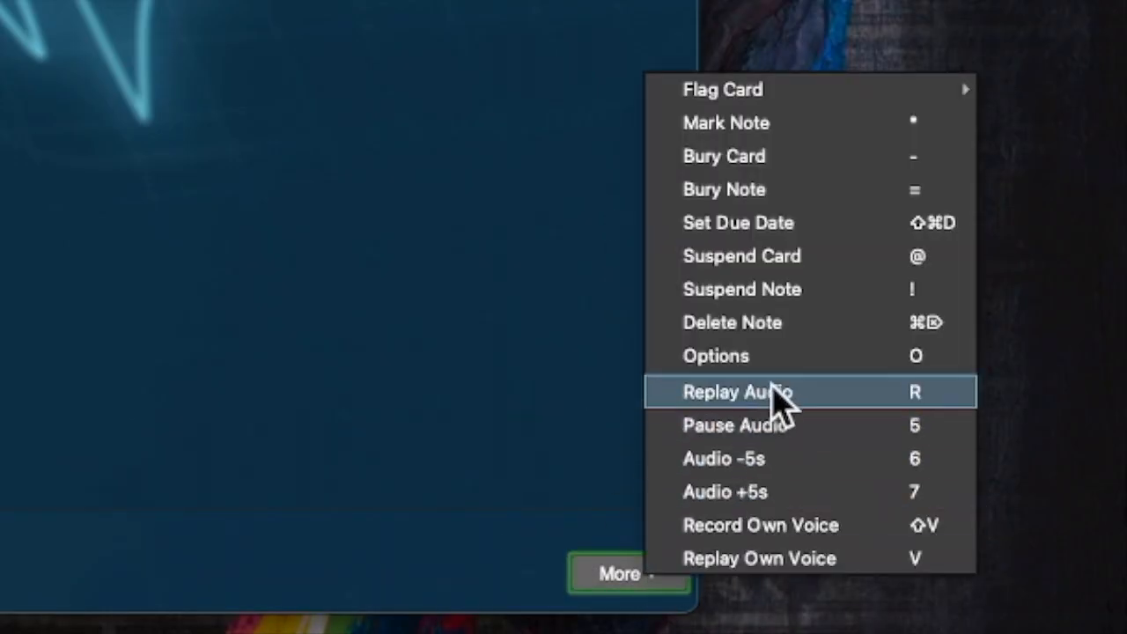
left_click(789, 292)
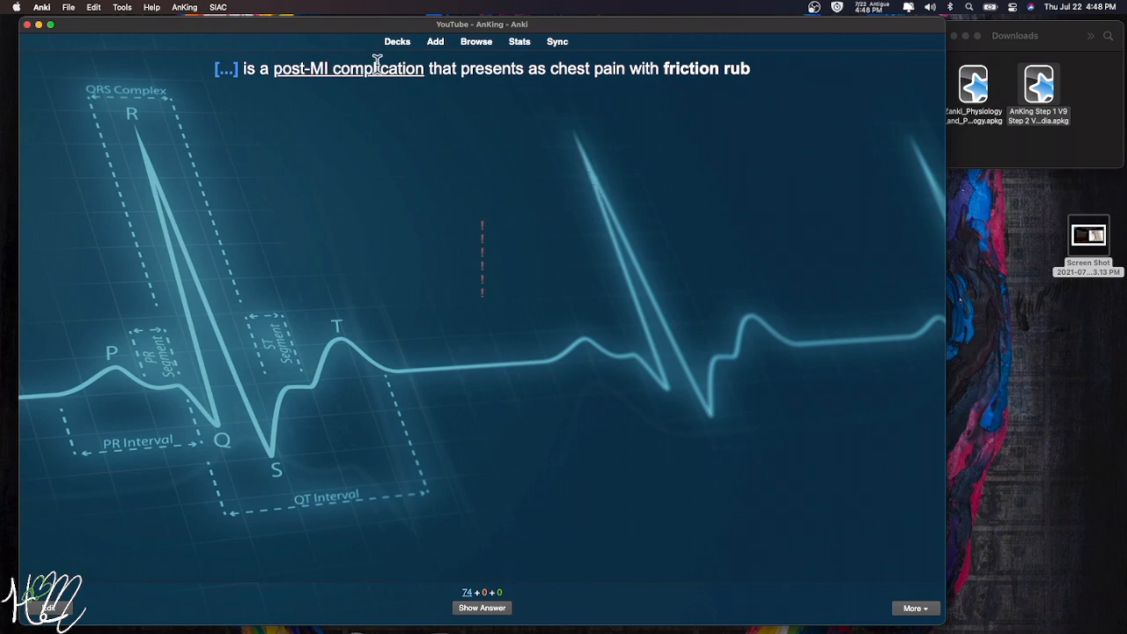
left_click(396, 44)
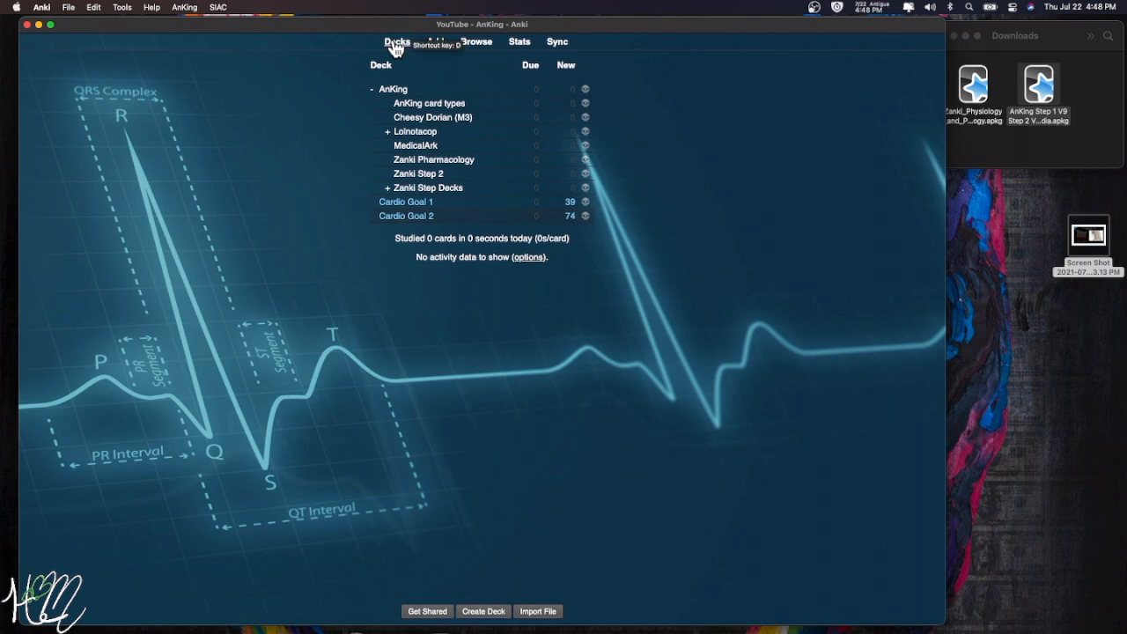
- In the card browser, list CardioGoal2-tagged cards and select both Fibrinous pericarditis cards
left_click(476, 43)
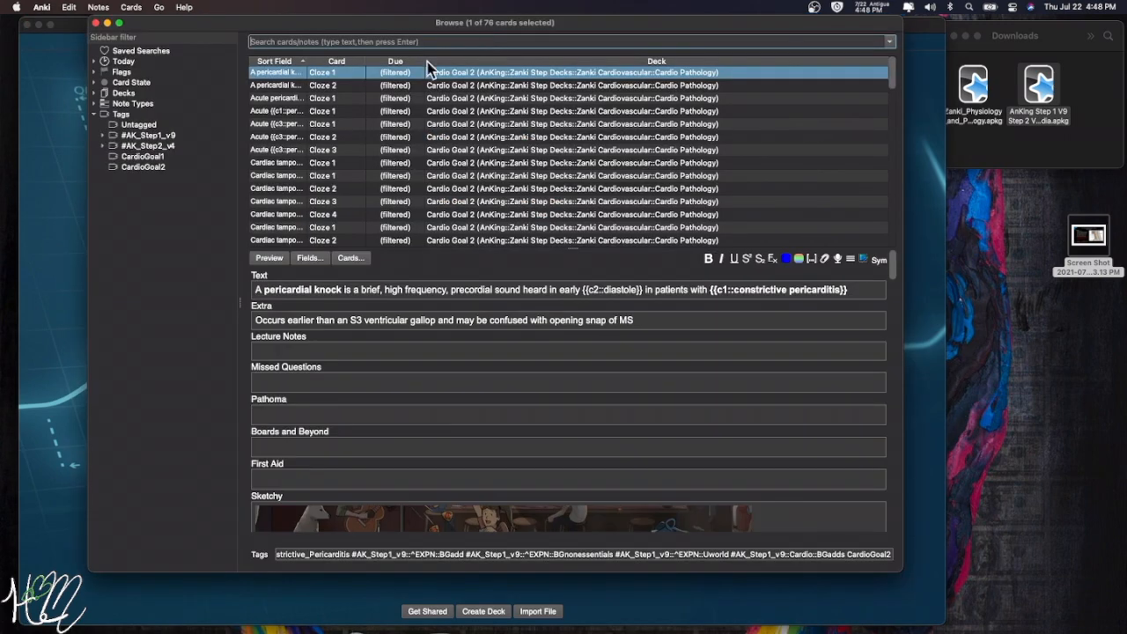
left_click(136, 172)
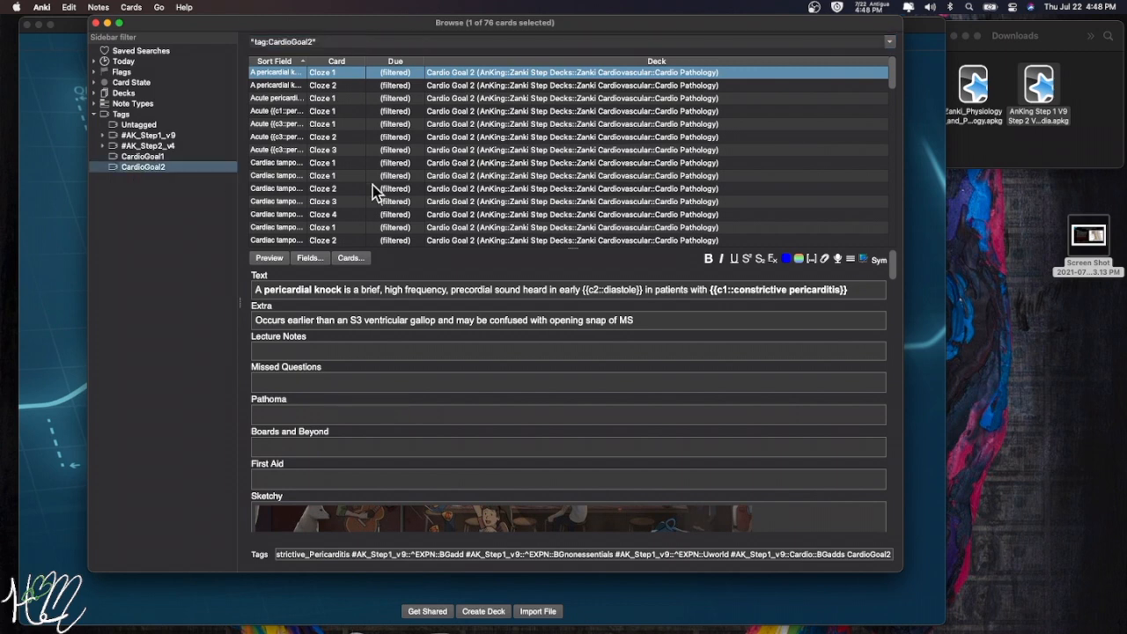
scroll(370, 187, "down", 5)
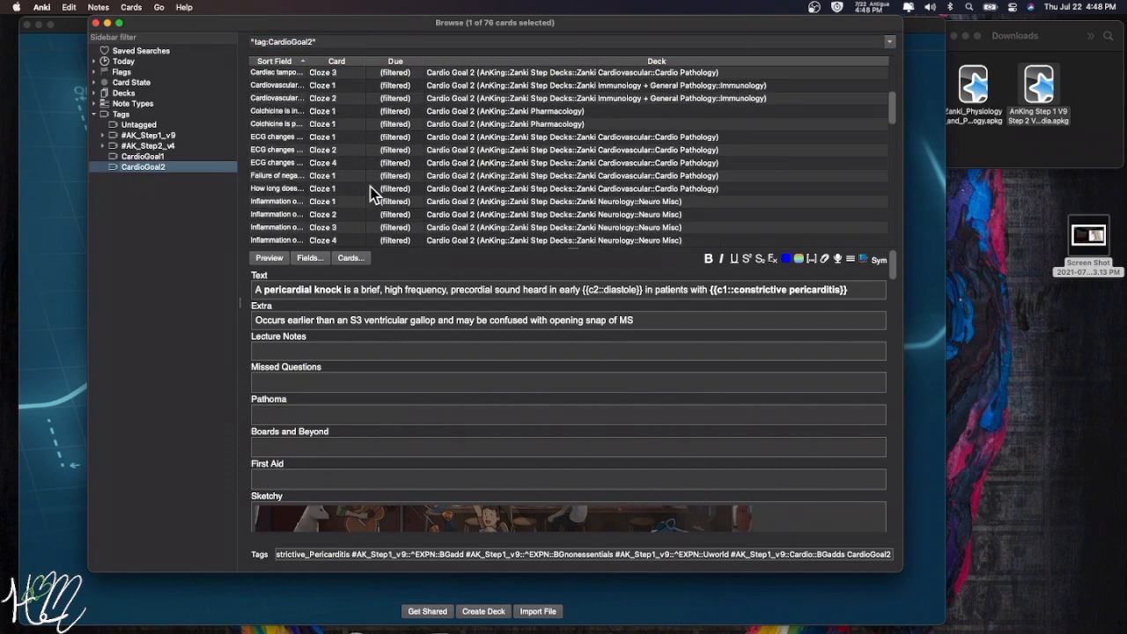
scroll(370, 187, "down", 10)
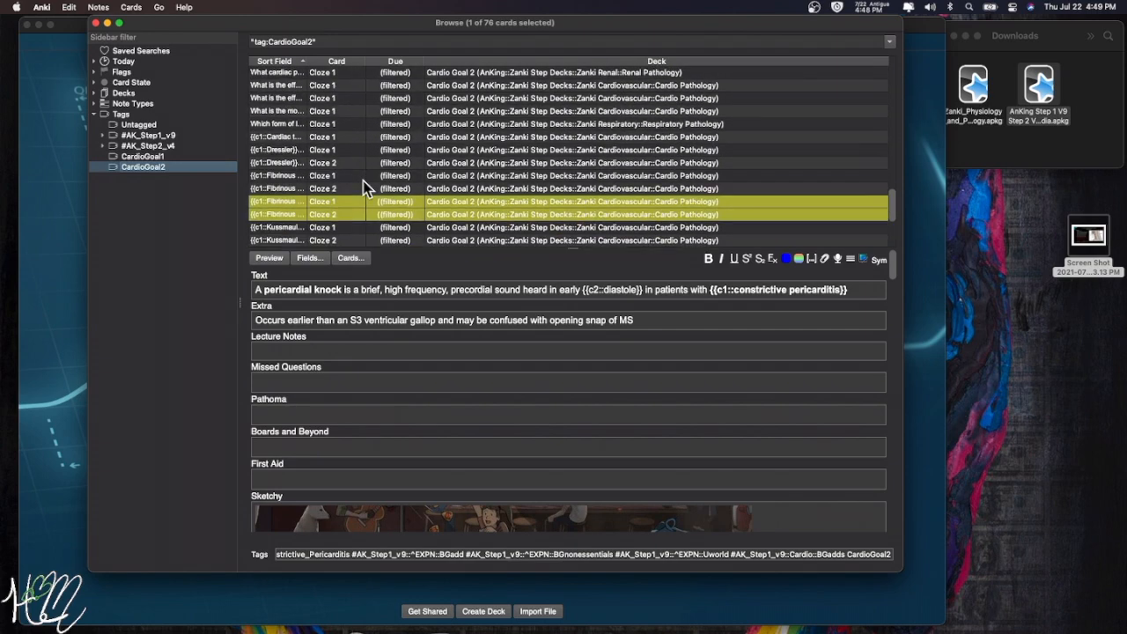
scroll(365, 187, "down", 2)
left_click(347, 139)
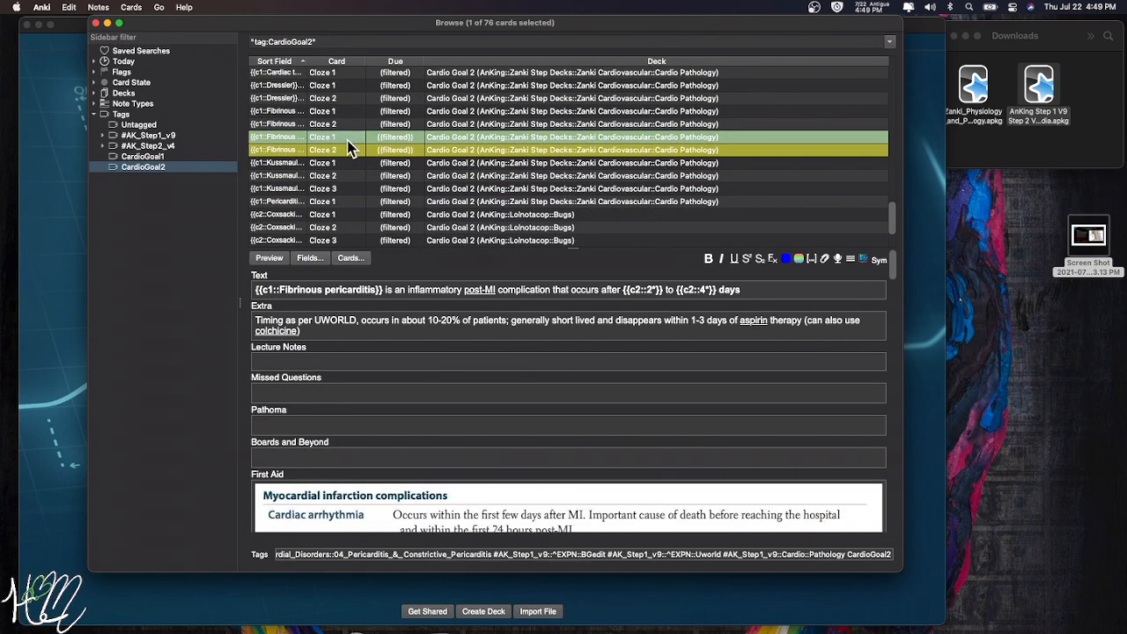
left_click(350, 150, "shift")
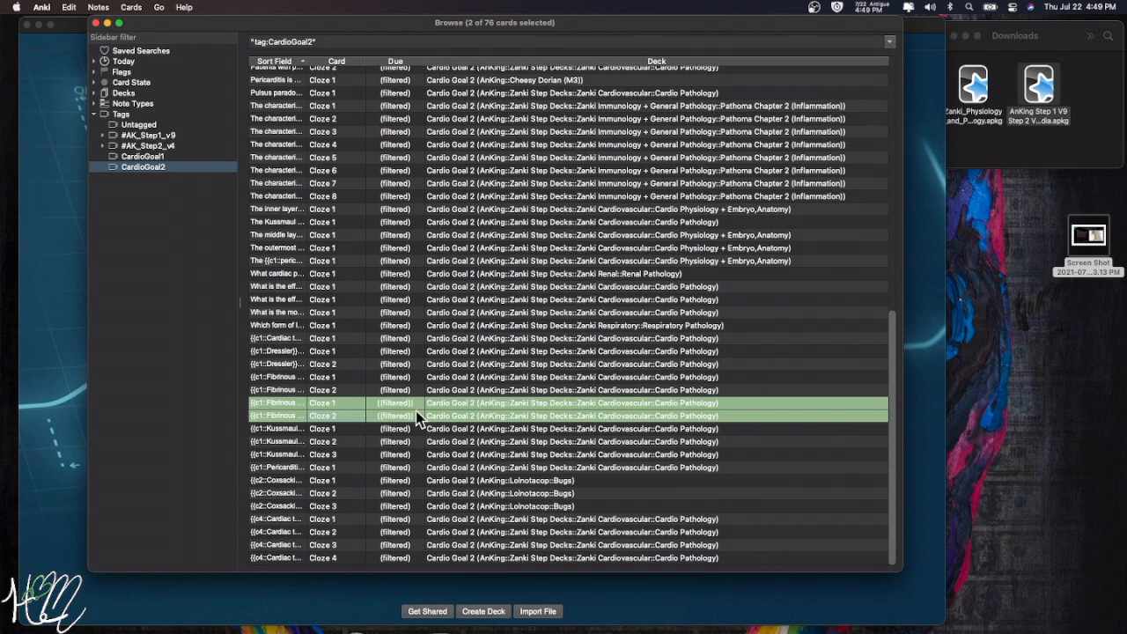
- Remove the CardioGoal2 tag from the selected cards and reload the CardioGoal2 list
right_click(352, 411)
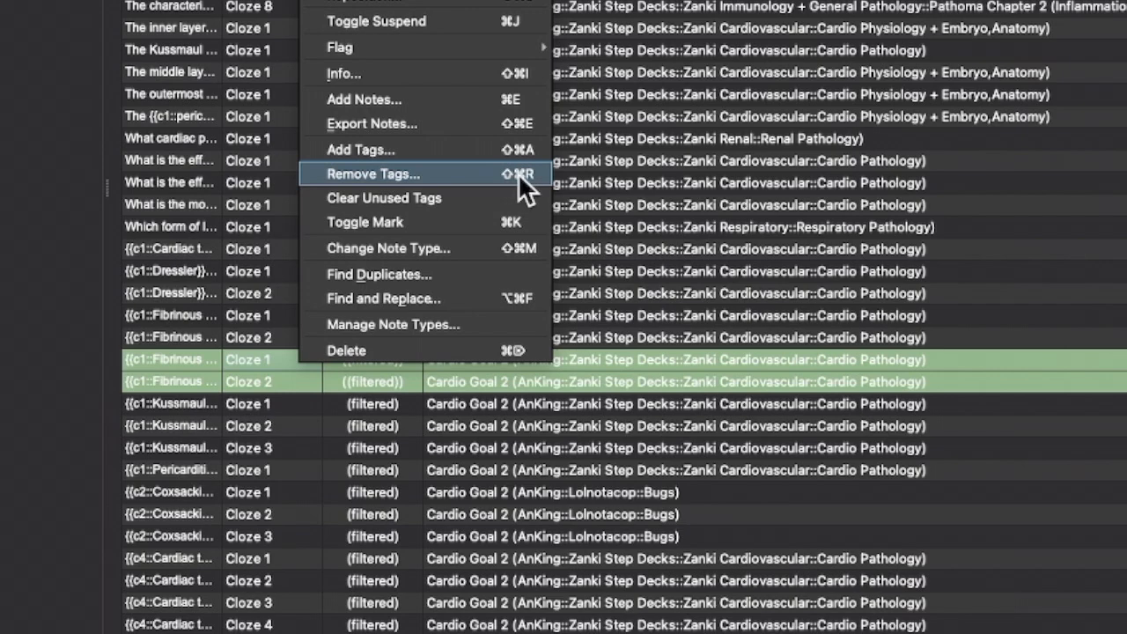
left_click(471, 174)
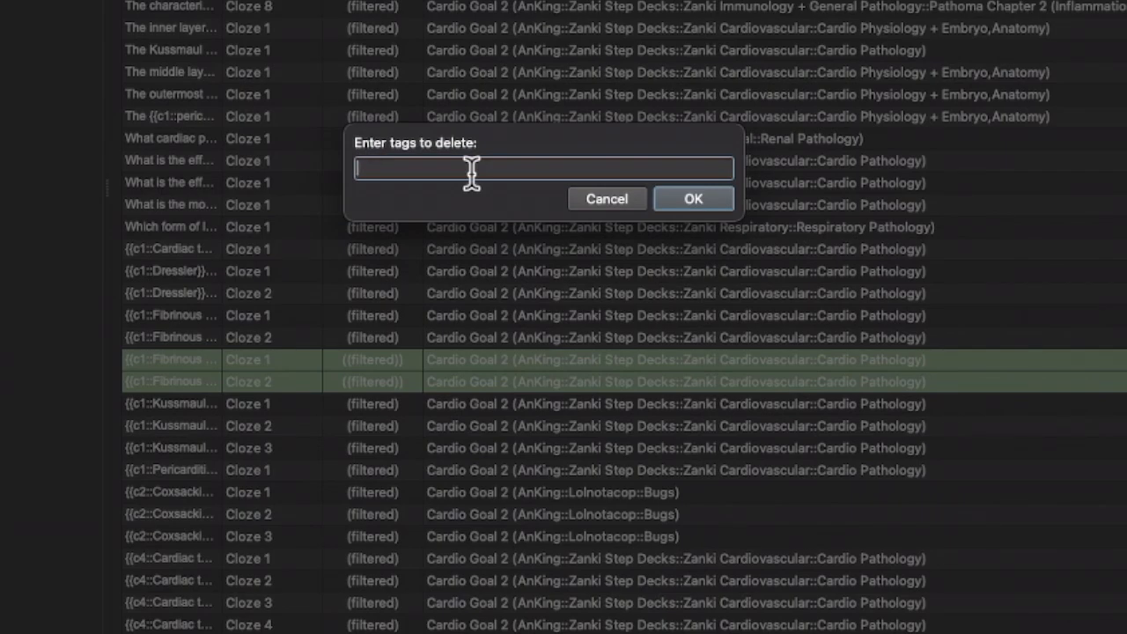
type("CardioGoal")
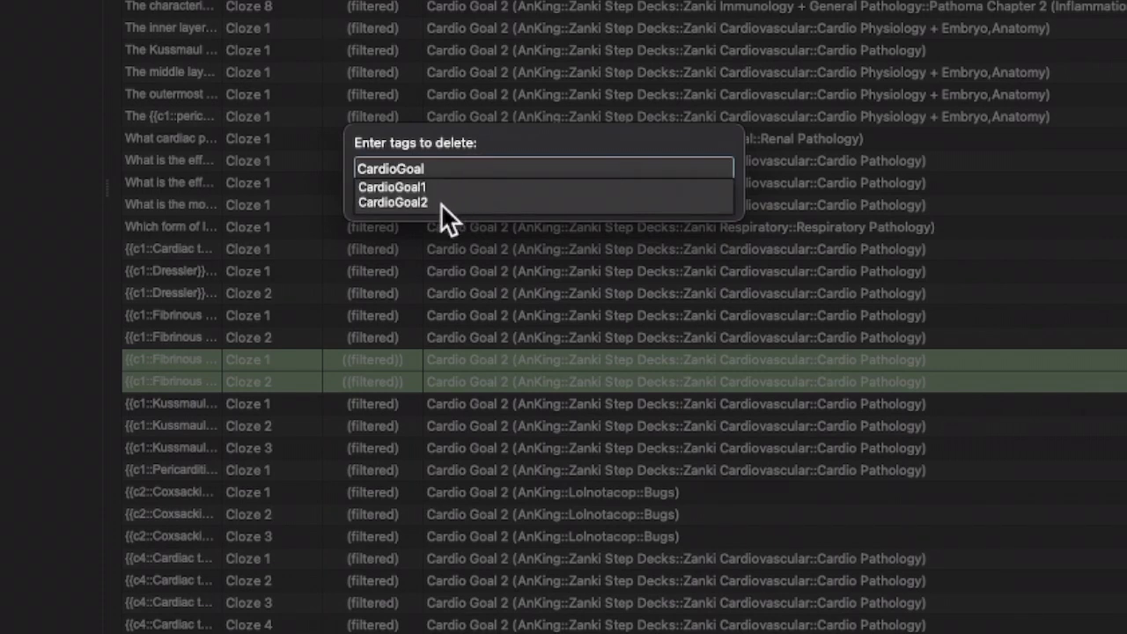
left_click(511, 204)
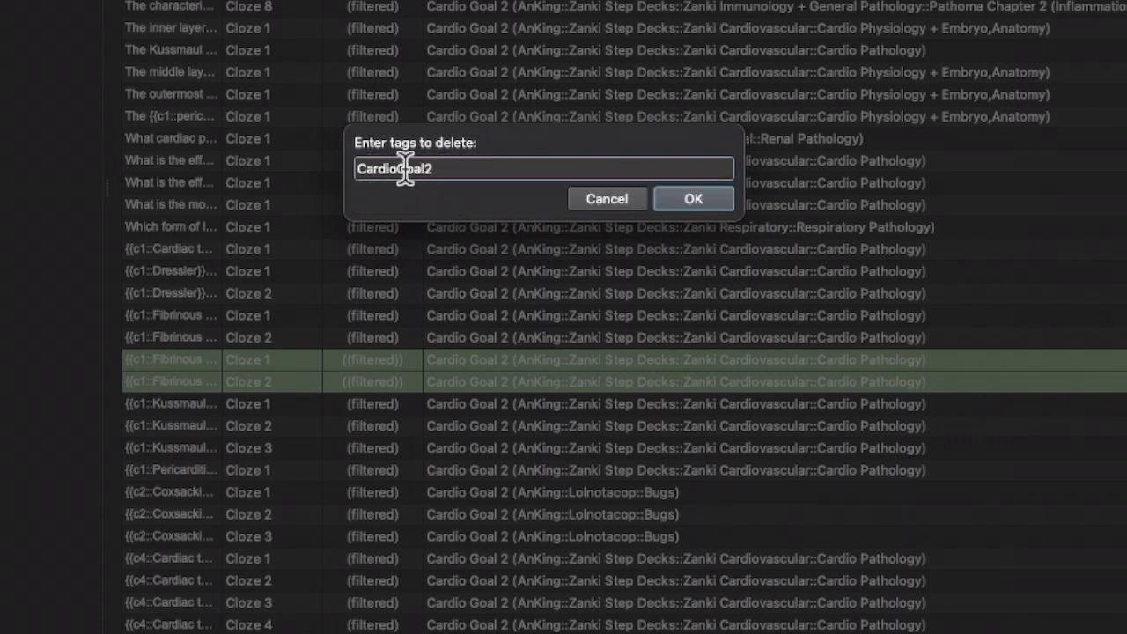
left_click(707, 197)
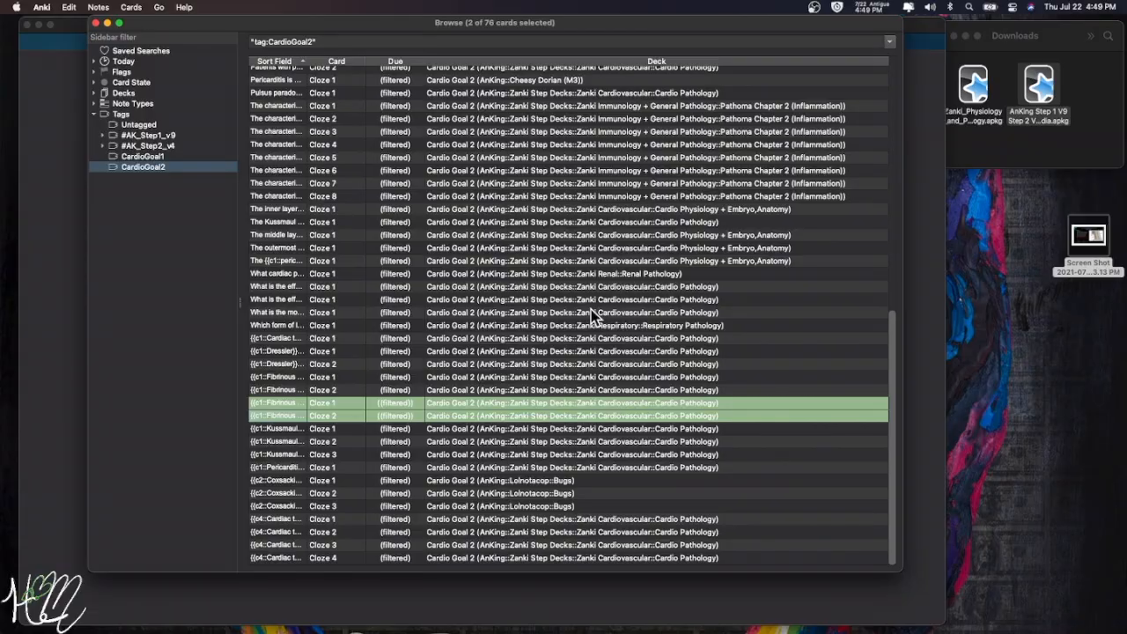
left_click(143, 166)
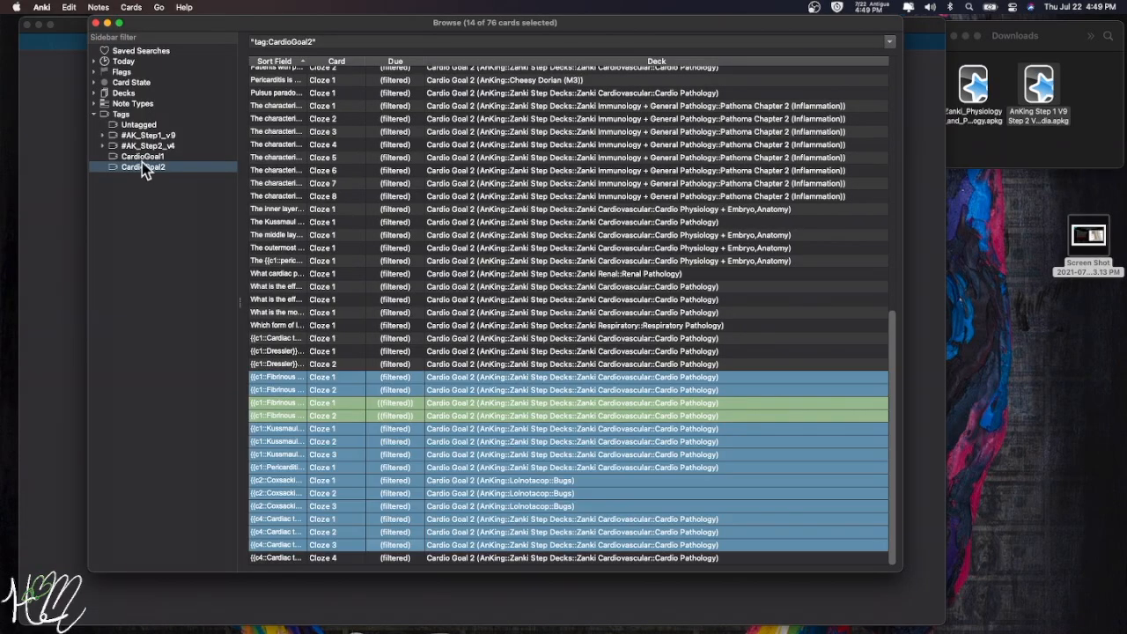
- Open a single card's note and scroll through it
left_click(377, 211)
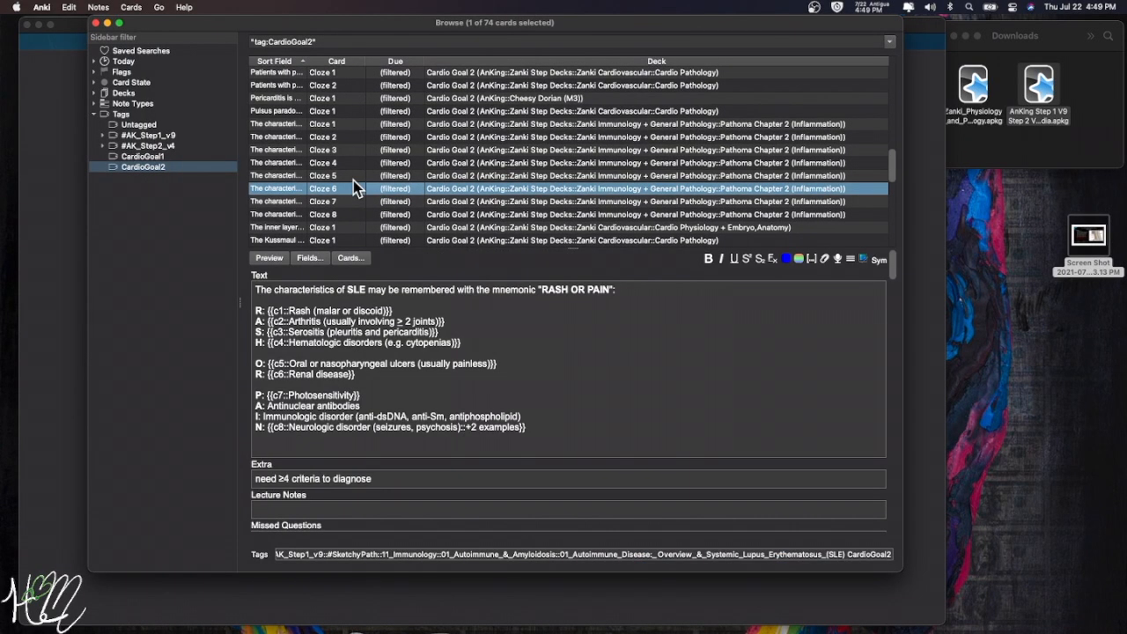
scroll(355, 188, "down", 6)
scroll(355, 187, "up", 15)
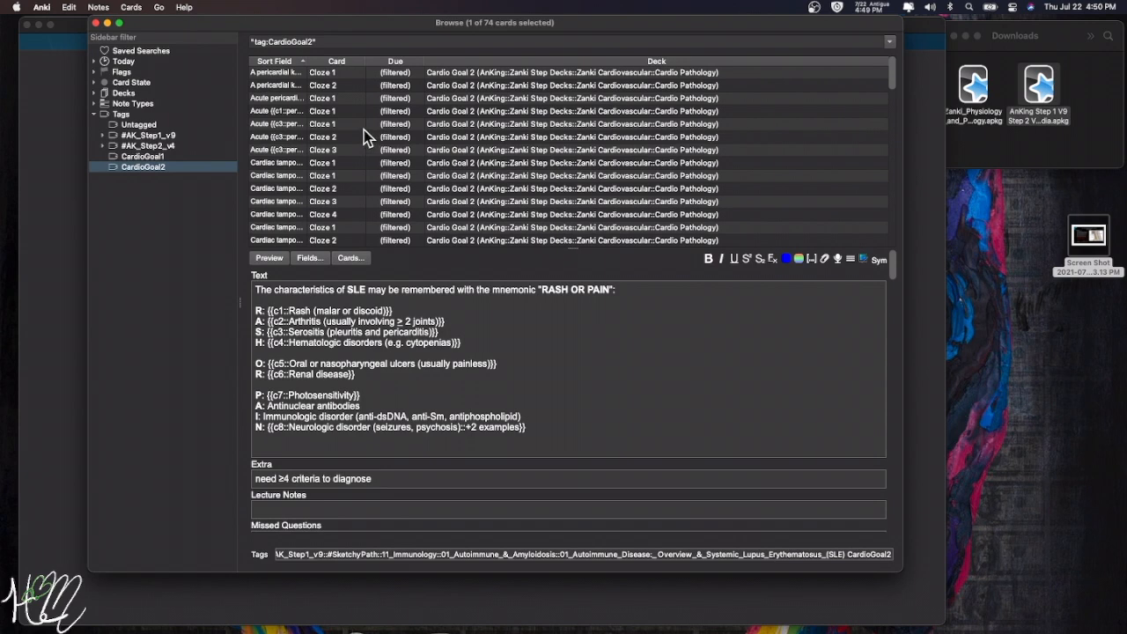
- Compare the CardioGoal1 (39 cards) and CardioGoal2 (74 cards) tag lists, then close the browser
left_click(140, 157)
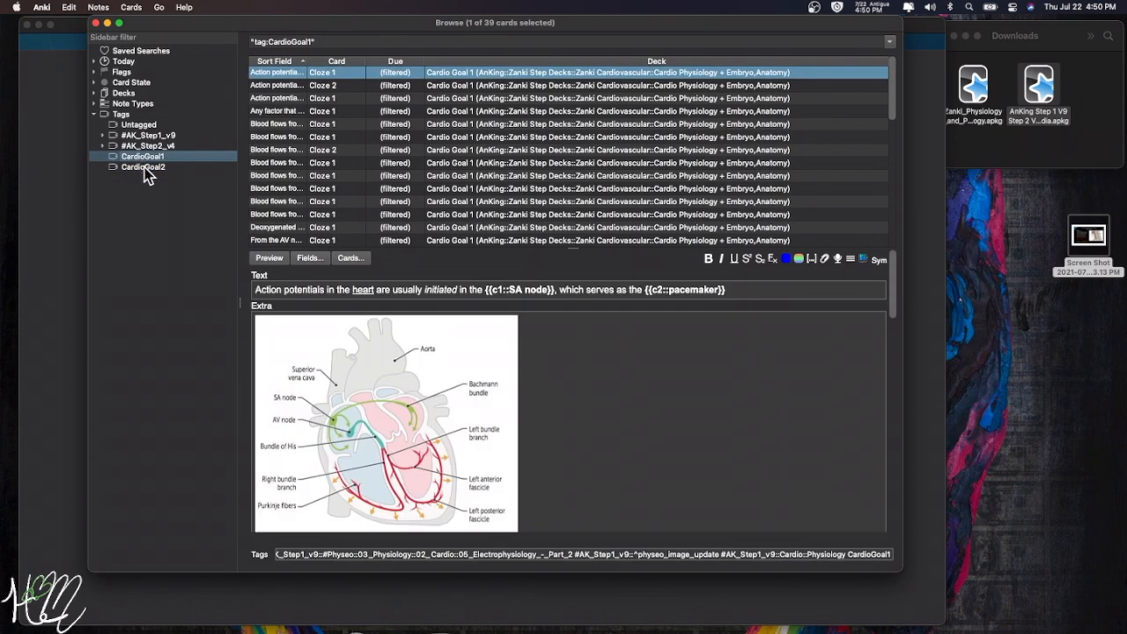
left_click(144, 169)
left_click(143, 159)
left_click(144, 168)
left_click(144, 156)
left_click(144, 167)
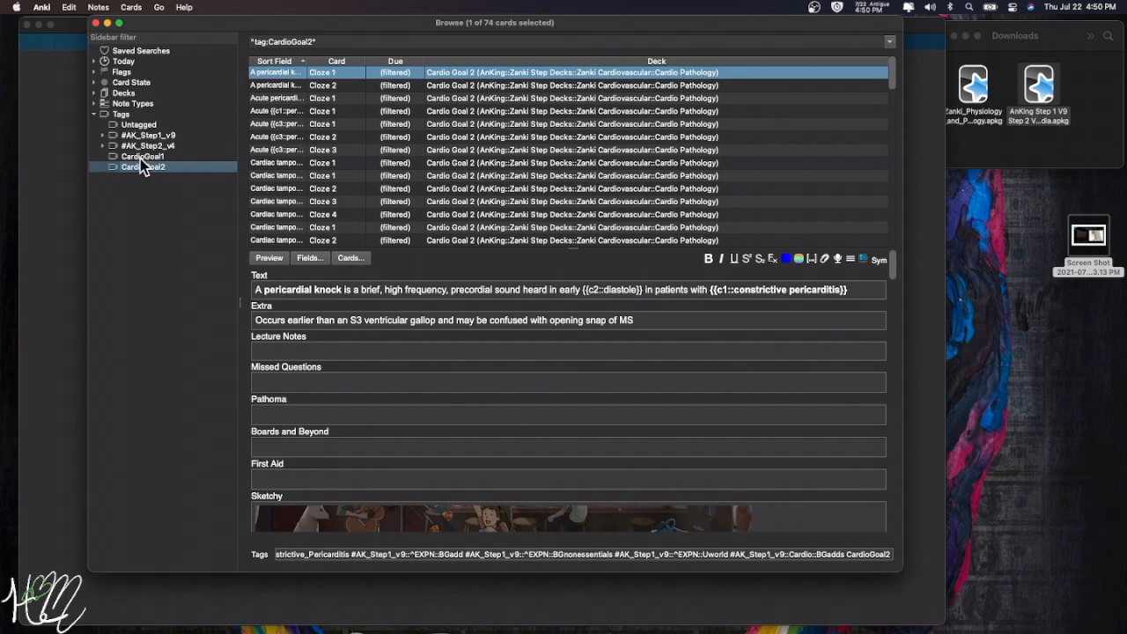
left_click(143, 156)
left_click(143, 168)
left_click(95, 23)
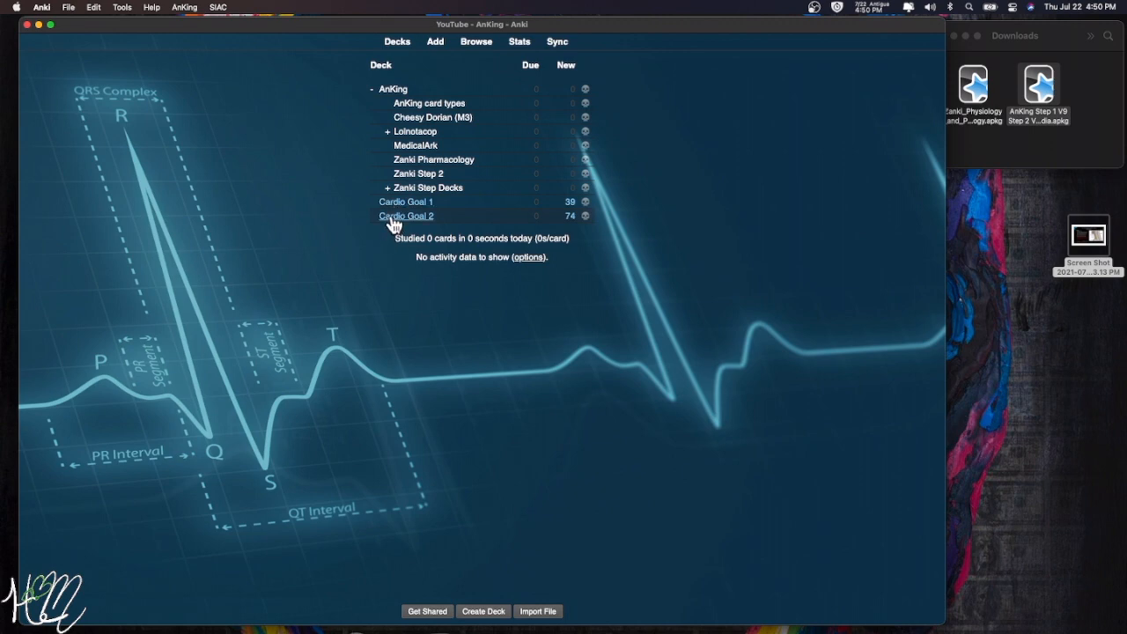
- Delete the Cardio Goal 1 and Cardio Goal 2 filtered decks
left_click(394, 91)
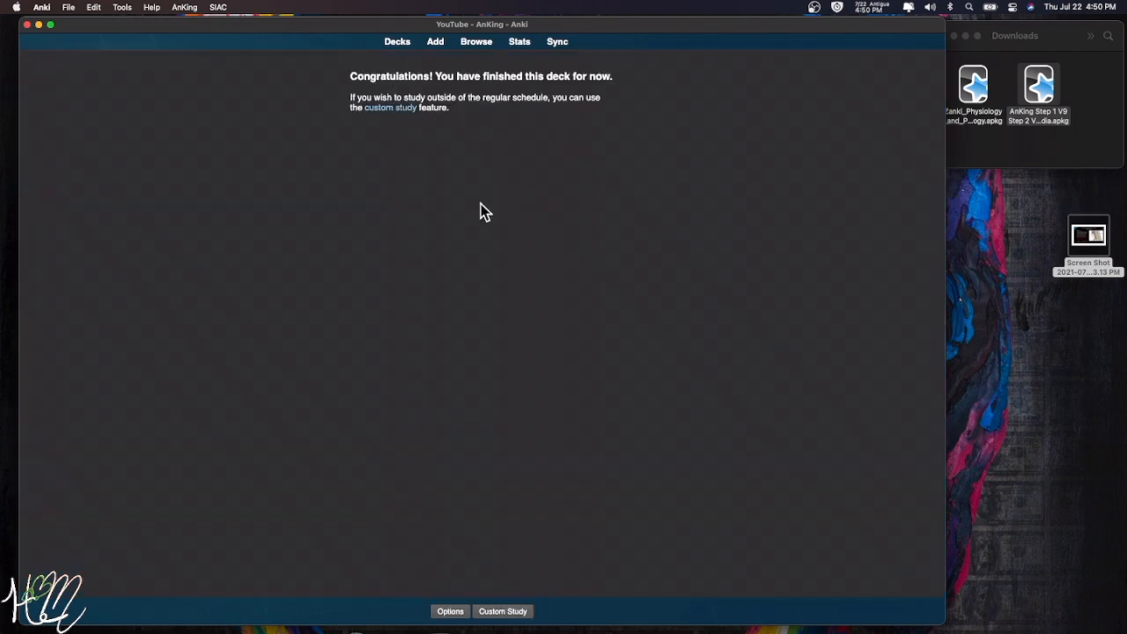
left_click(397, 43)
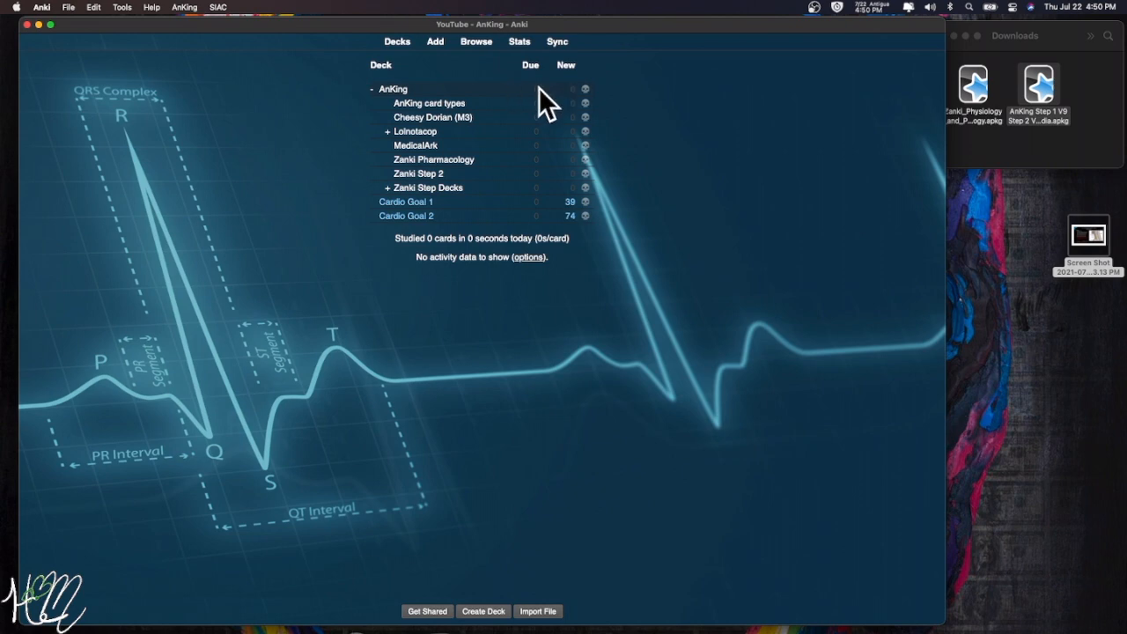
left_click(585, 201)
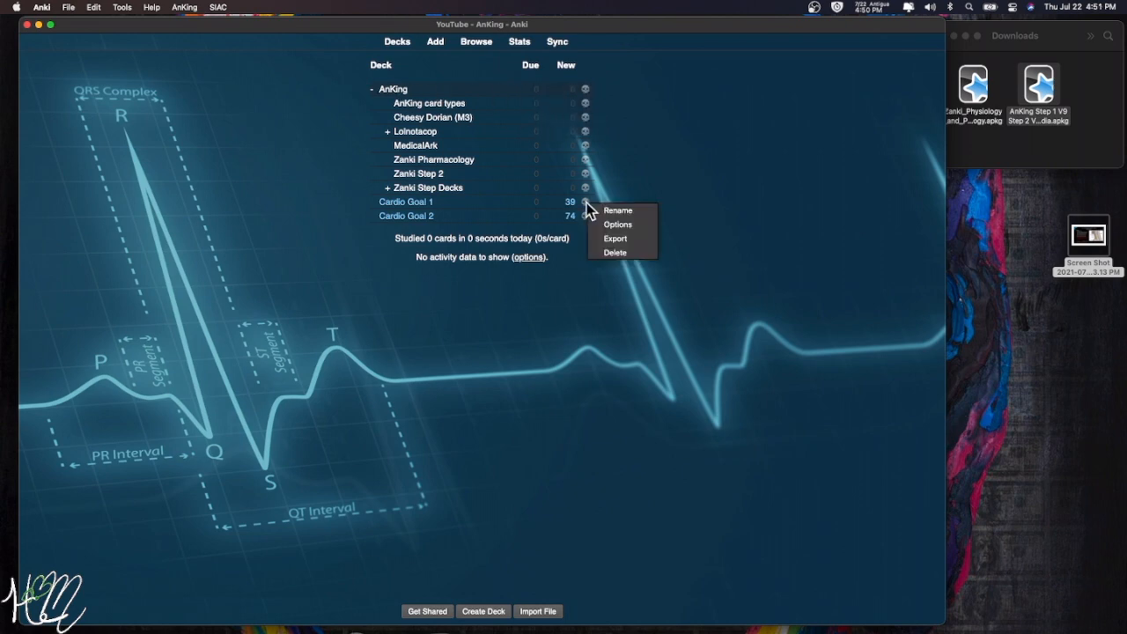
left_click(626, 251)
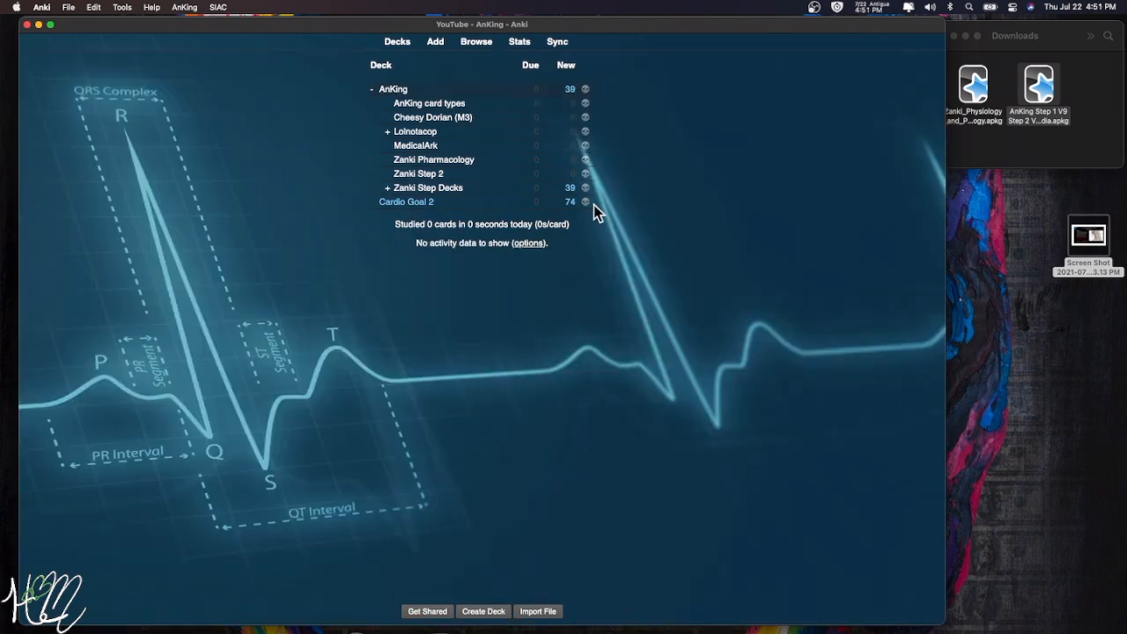
left_click(587, 202)
left_click(622, 250)
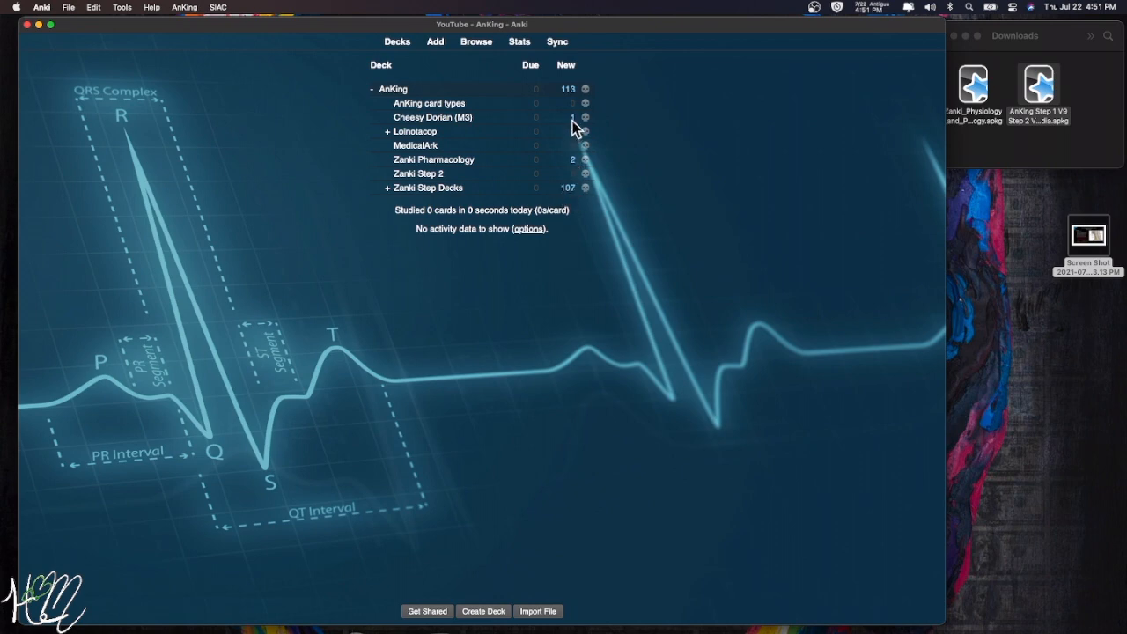
- Collapse the AnKing deck, view its study screen, and bring up the card browser
left_click(372, 90)
left_click(392, 91)
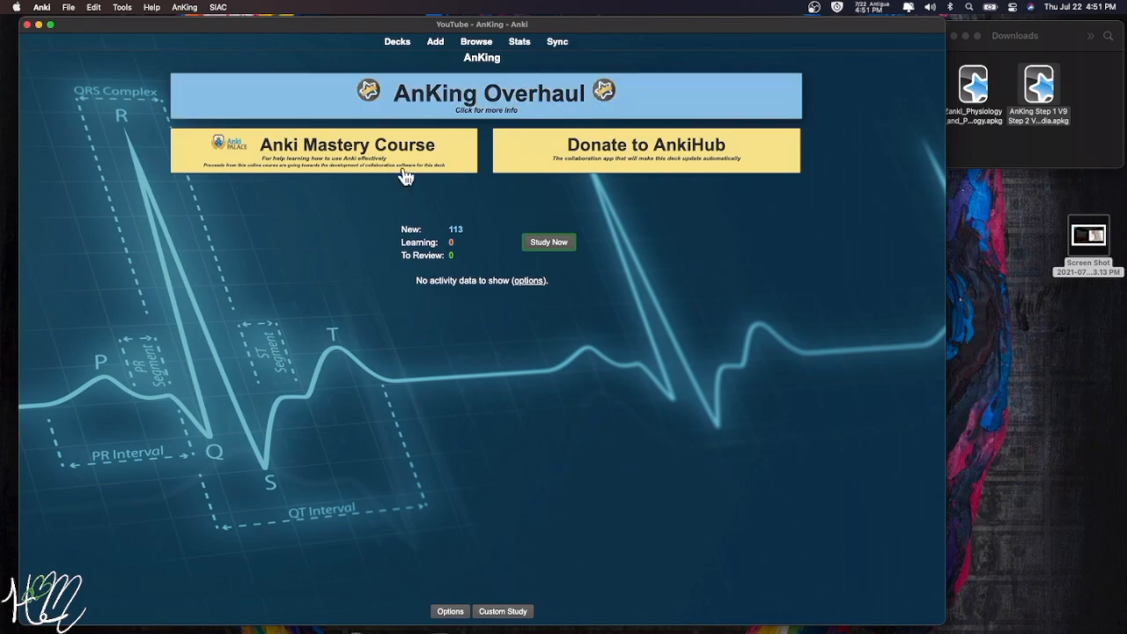
left_click(549, 242)
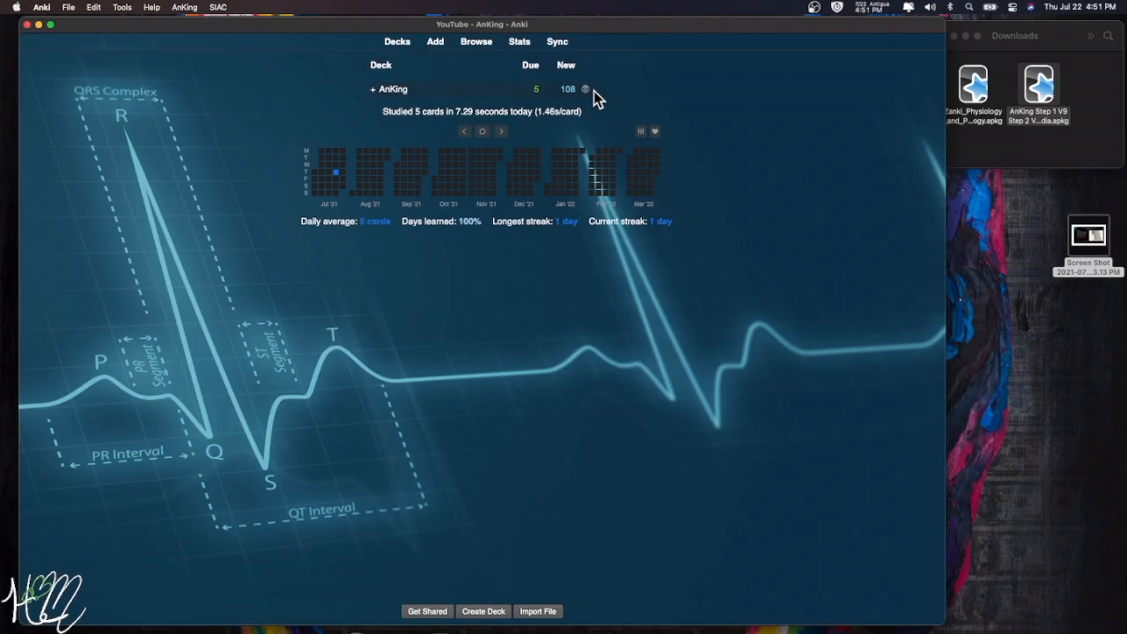
left_click(476, 49)
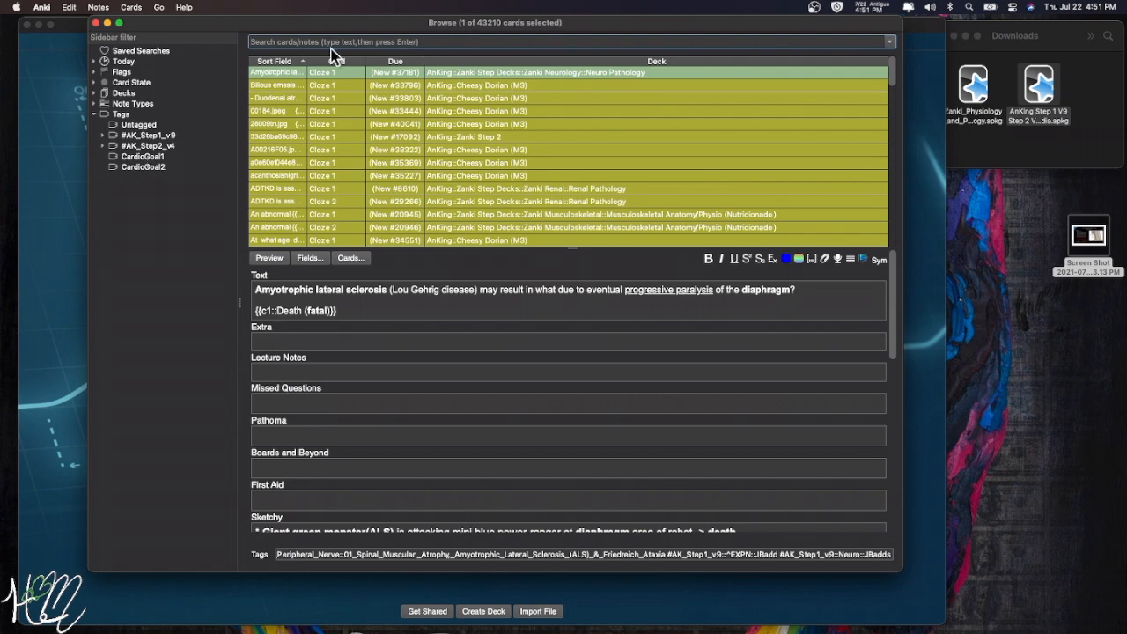
- Filter the browser with -"is:suspended" to list the 113 unsuspended cards
left_click(129, 86)
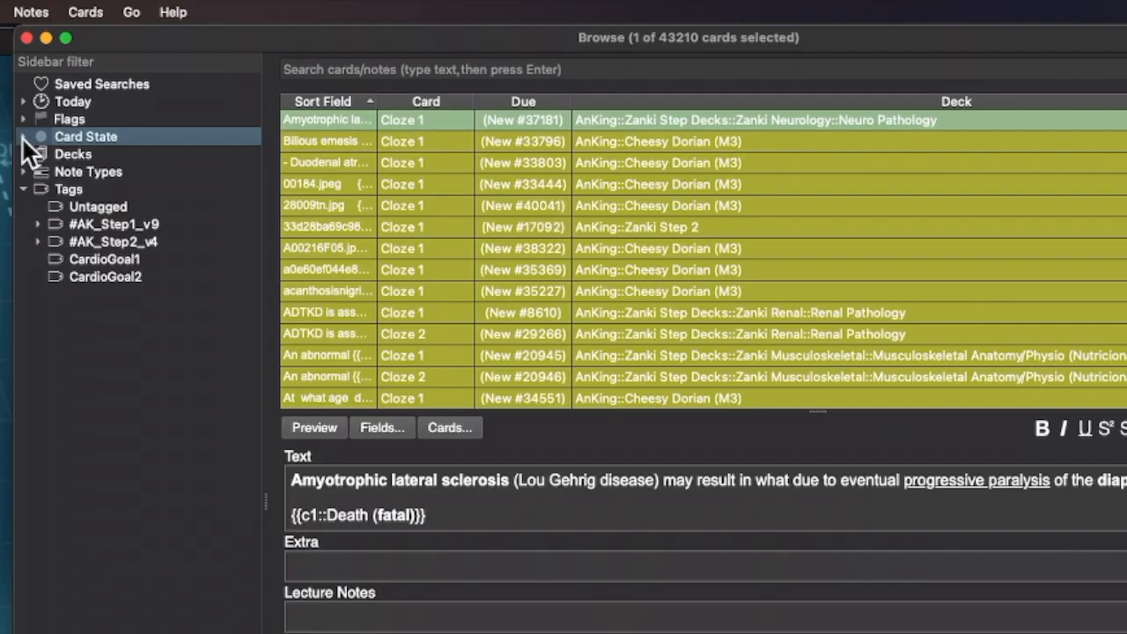
left_click(24, 137)
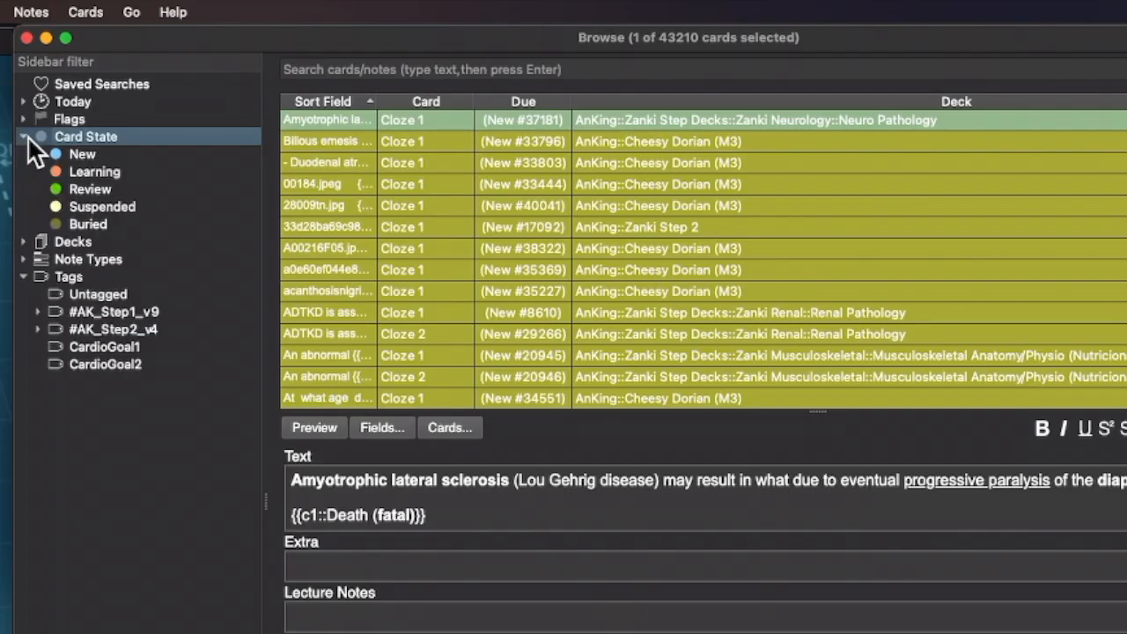
left_click(100, 204)
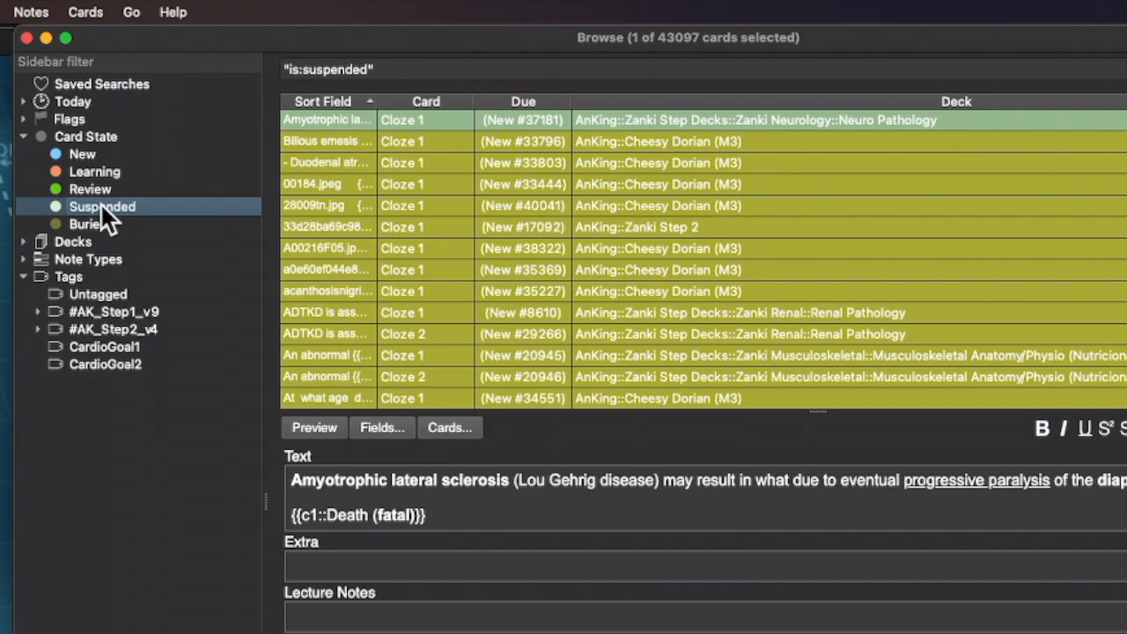
left_click(281, 71)
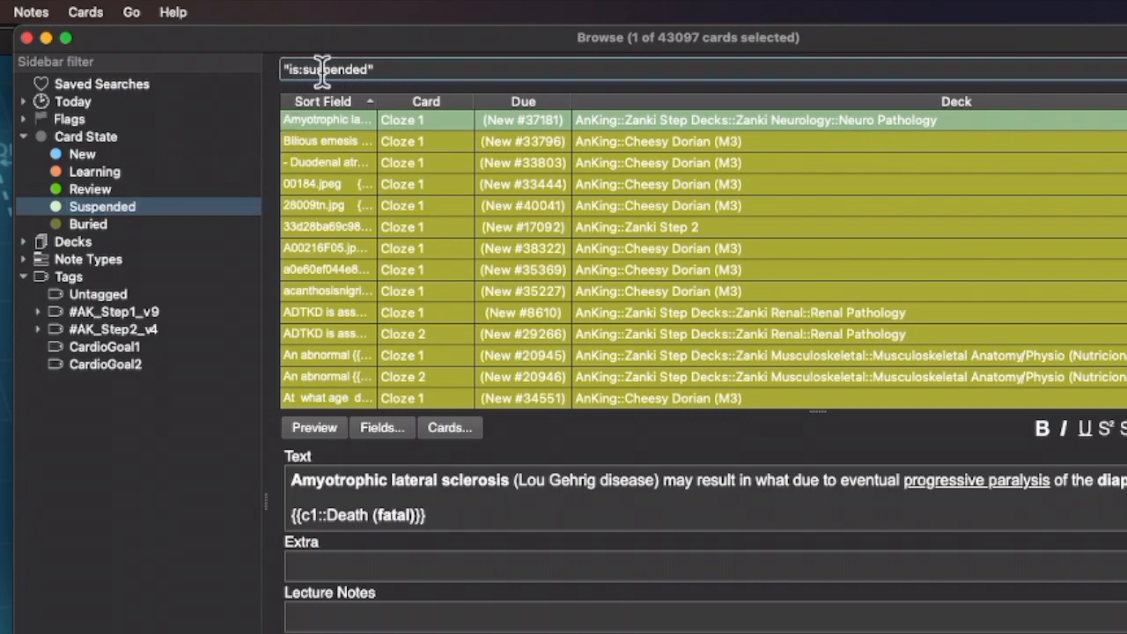
type("-")
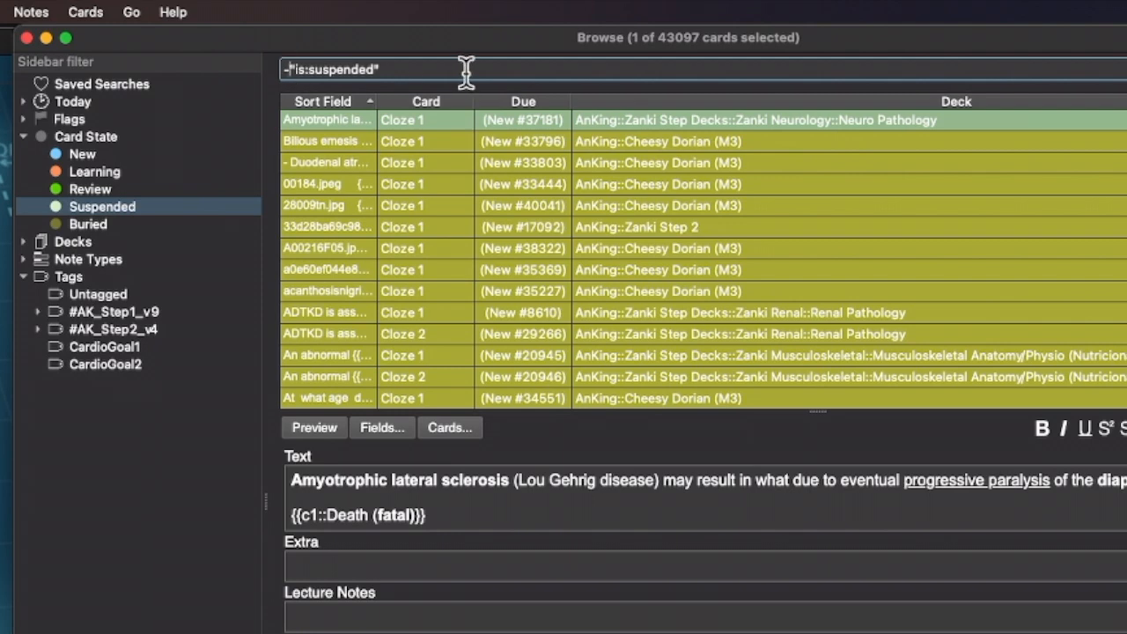
key("Return")
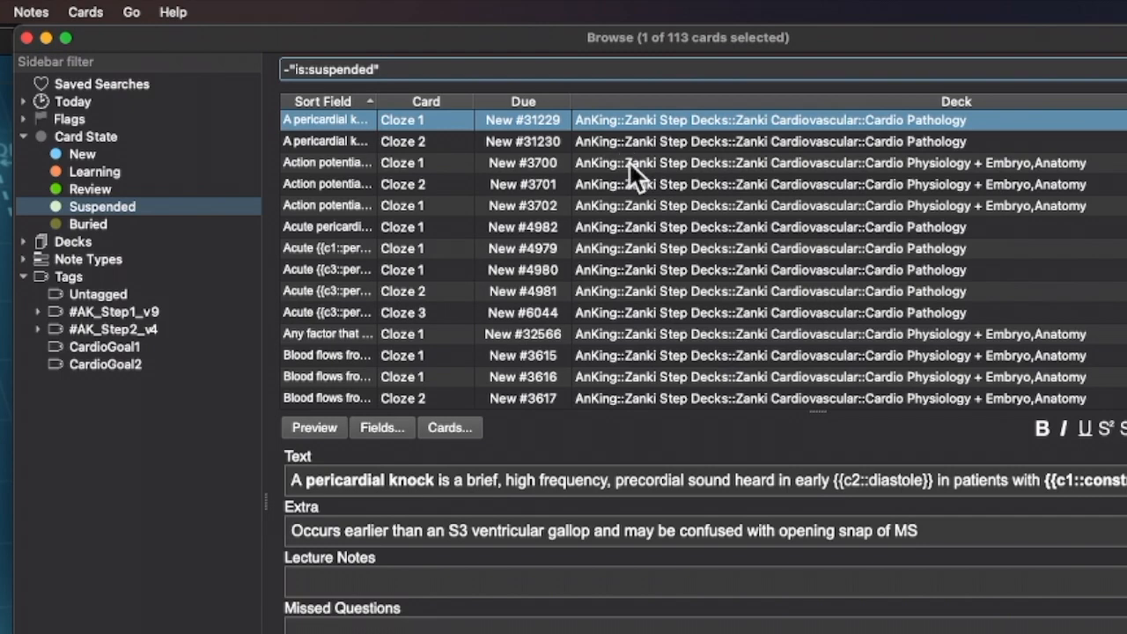
- Inspect the pericardial knock, action potential and acute pericarditis cards among the unsuspended ones
scroll(629, 161, "down", 10)
scroll(629, 158, "down", 15)
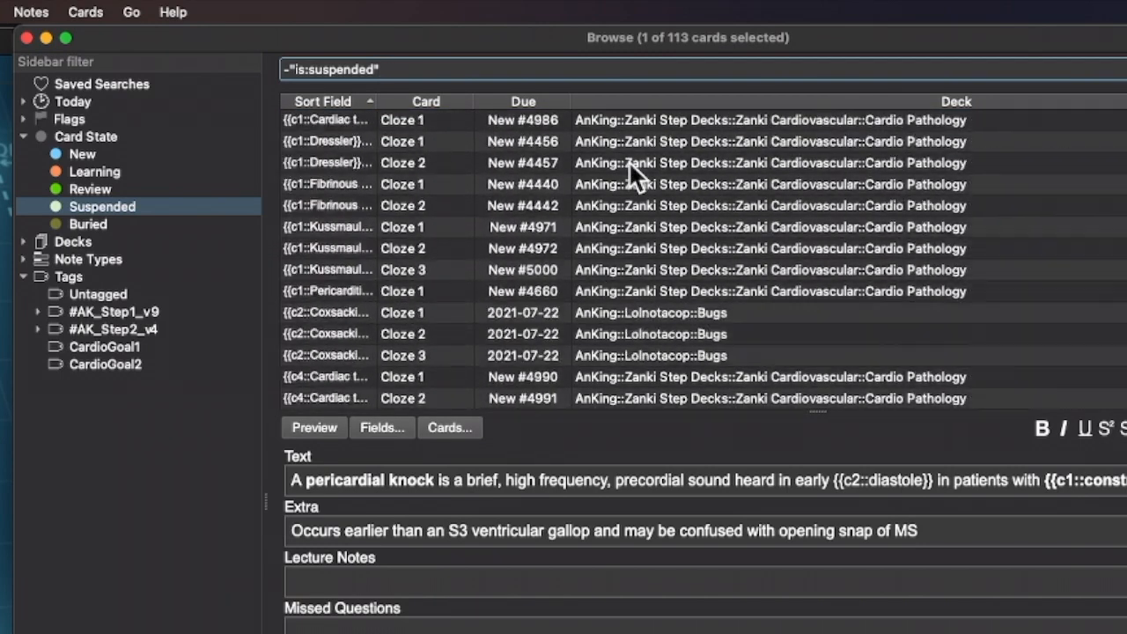
scroll(628, 161, "down", 2)
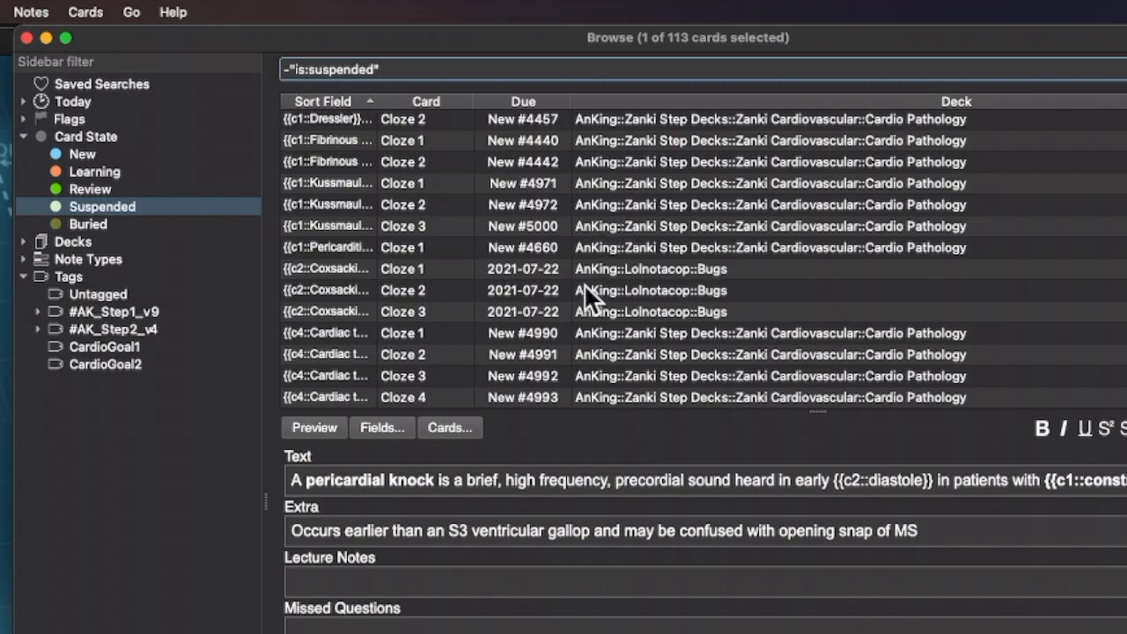
scroll(582, 285, "up", 15)
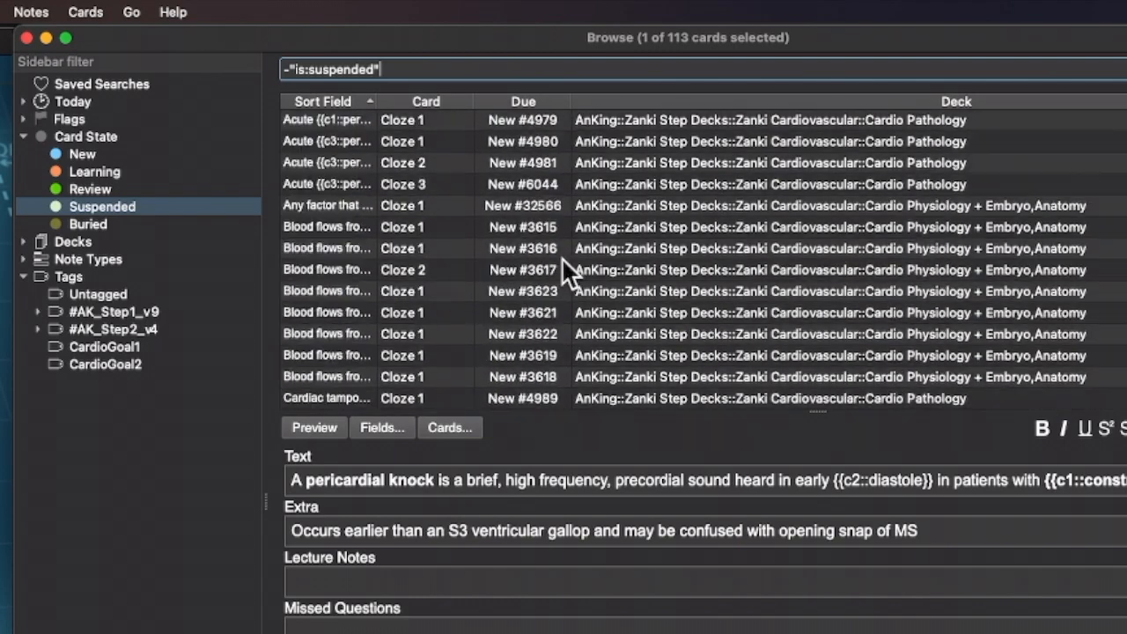
scroll(562, 257, "up", 3)
left_click(718, 140)
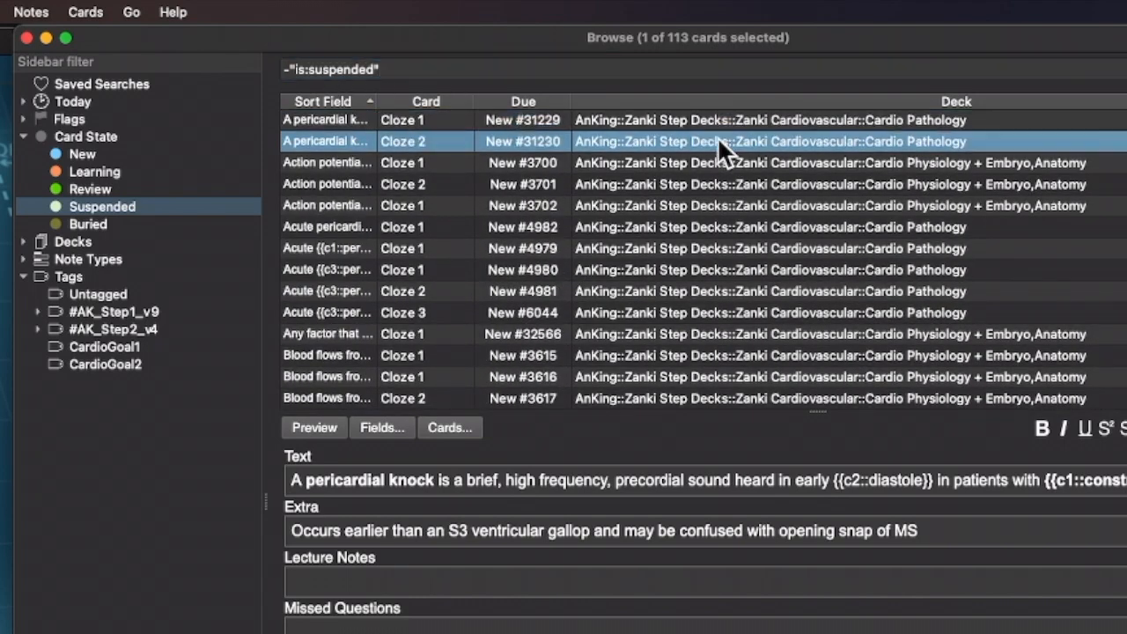
left_click(713, 157)
left_click(701, 189)
left_click(702, 207)
left_click(712, 231)
left_click(719, 253)
left_click(721, 269)
left_click(713, 287)
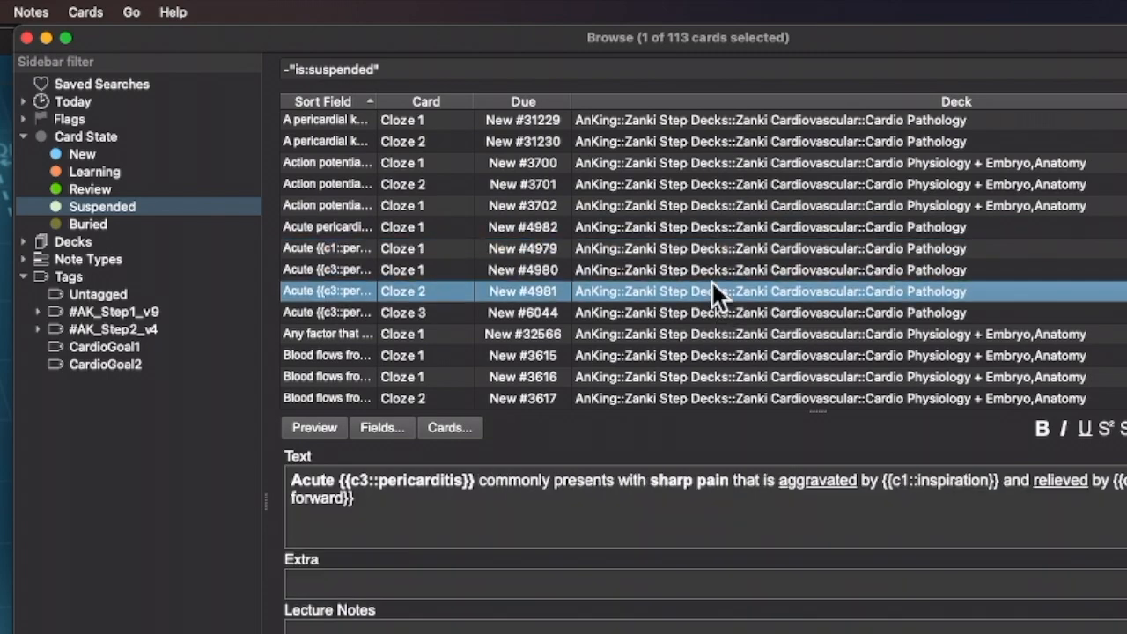
- Scroll through the rest of the 113 unsuspended cards
scroll(711, 280, "down", 15)
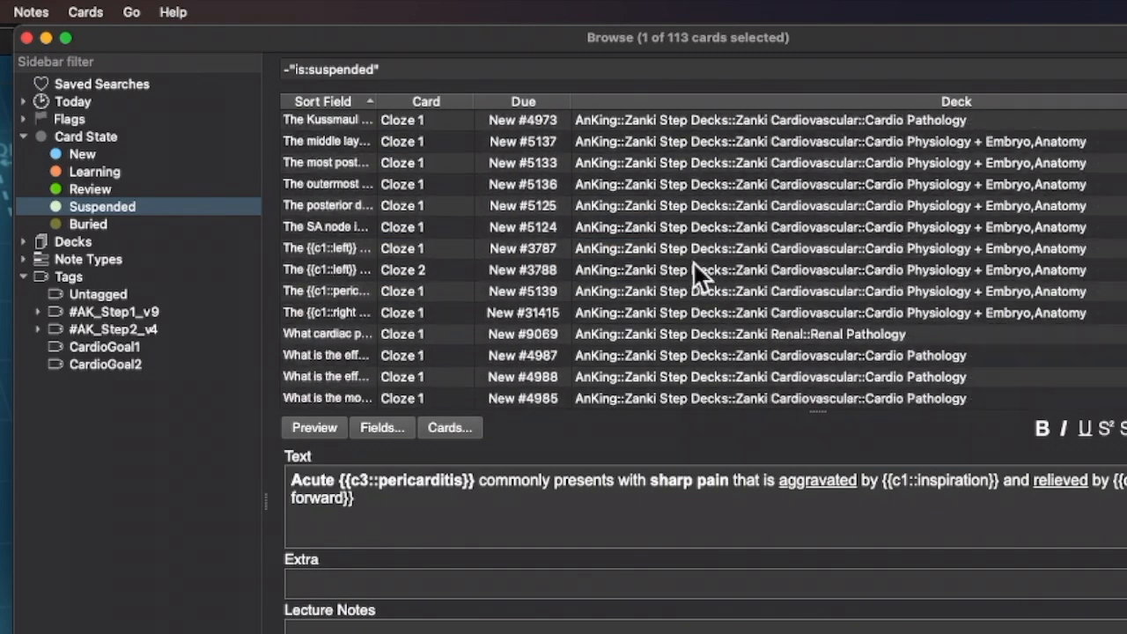
scroll(695, 259, "down", 5)
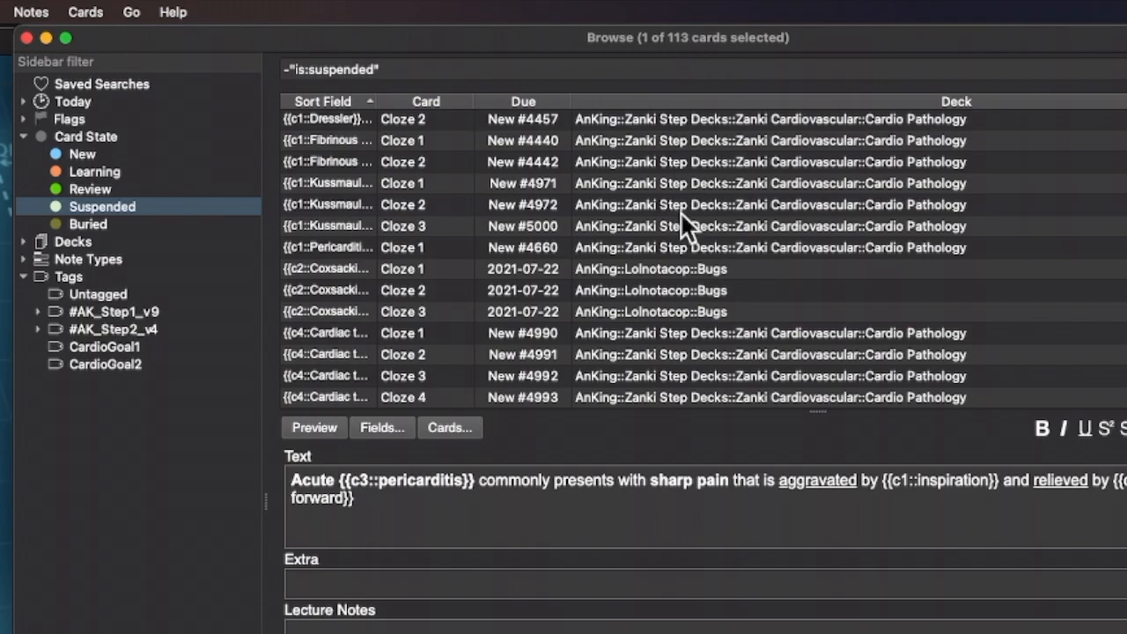
scroll(673, 215, "up", 20)
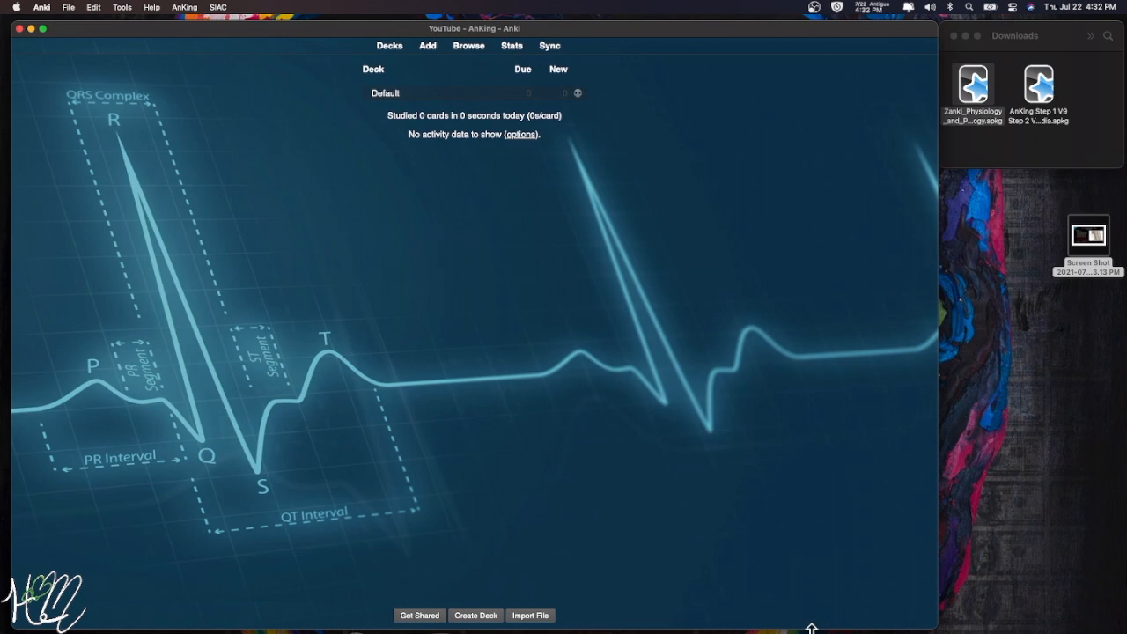
mouse_move(812, 630)
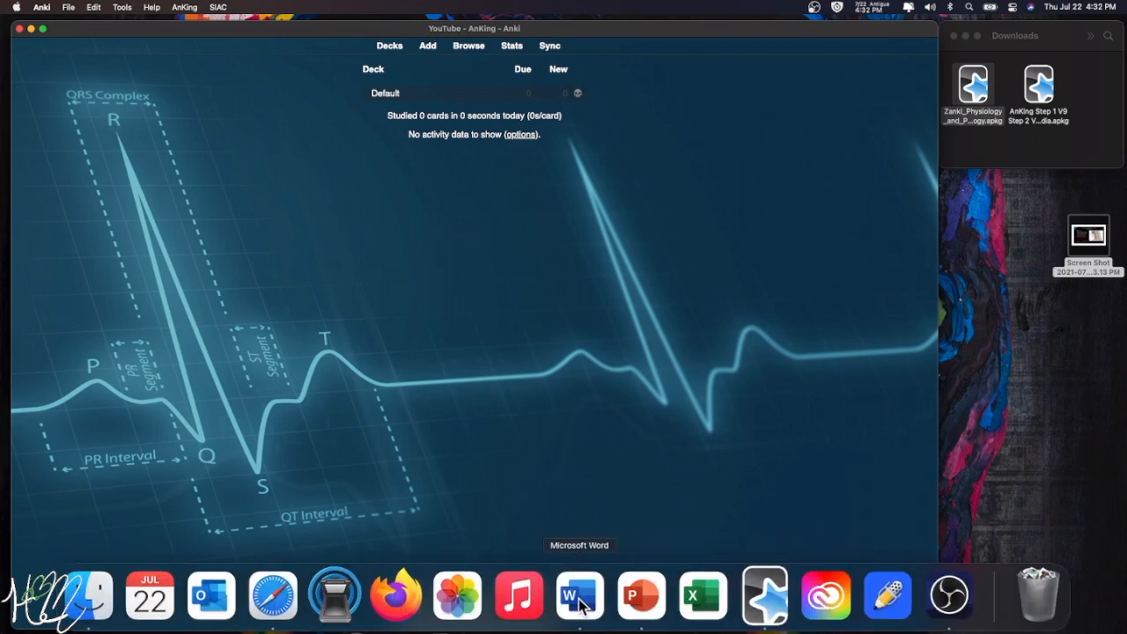
- Bring Safari forward and close the Button Colours add-on tab
left_click(273, 596)
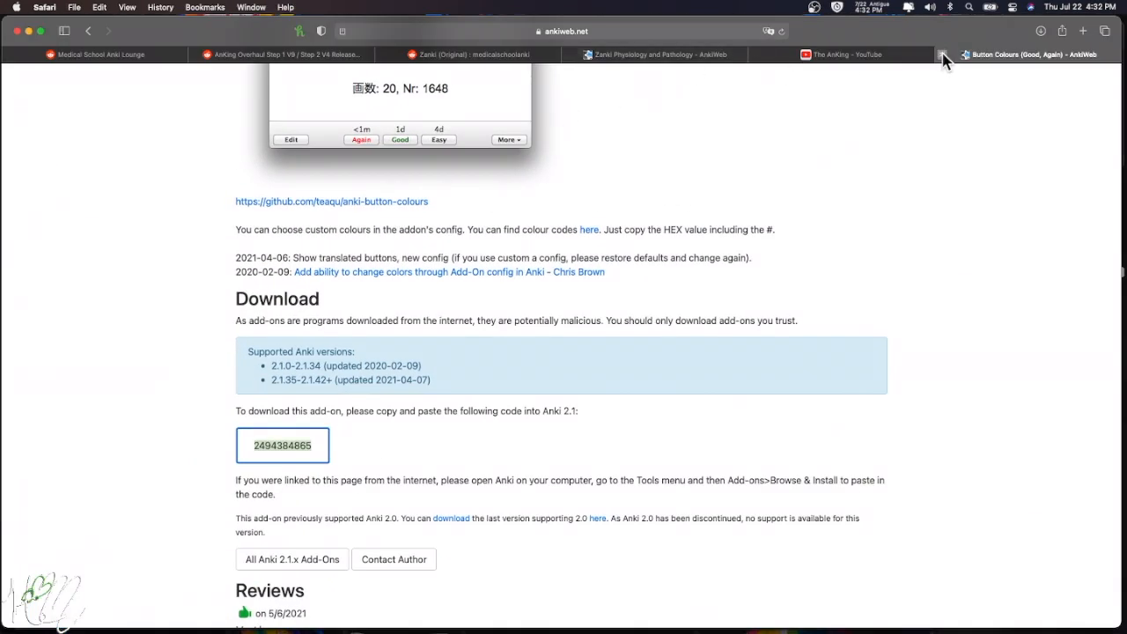
left_click(942, 54)
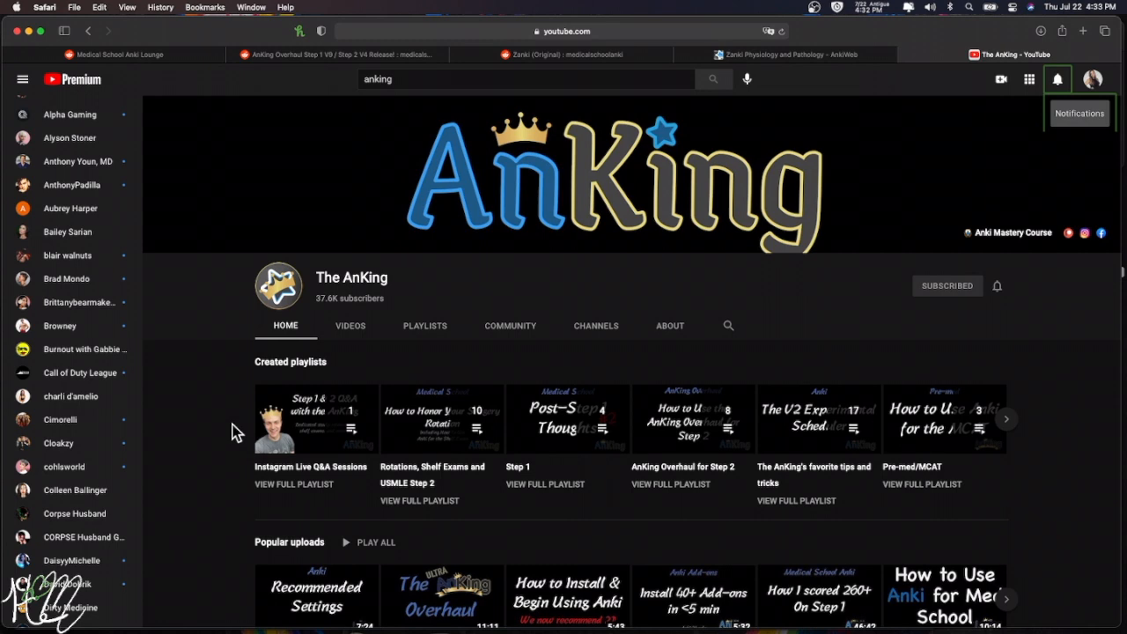
- Open the AnKing channel's Playlists and browse ones like Pre-made Med School Decks
scroll(233, 430, "down", 1)
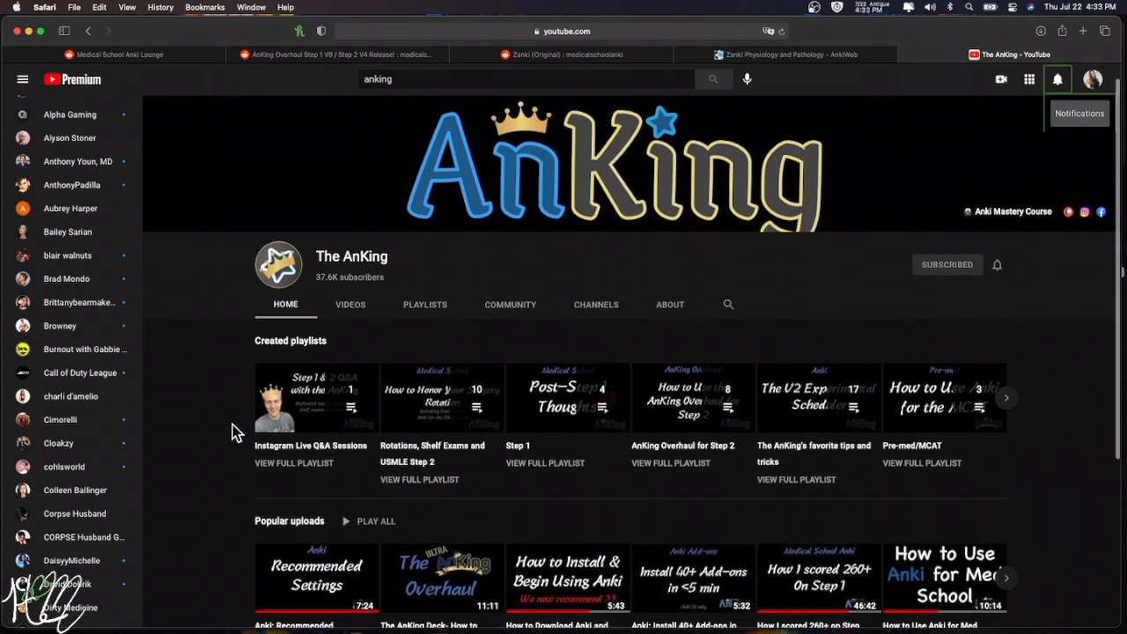
left_click(421, 293)
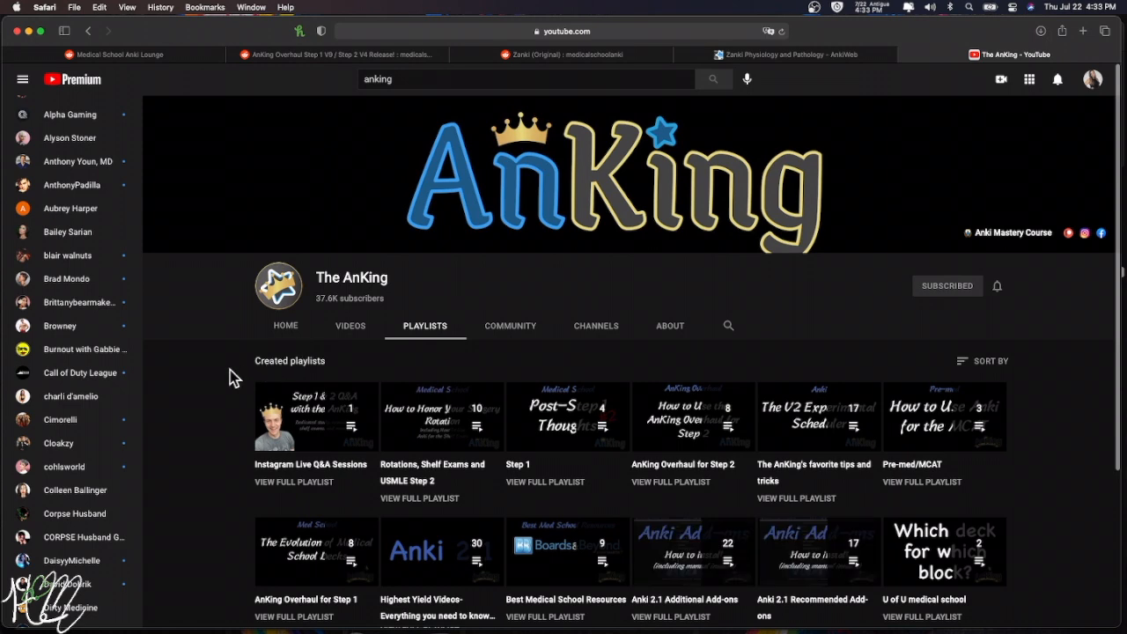
scroll(229, 377, "down", 3)
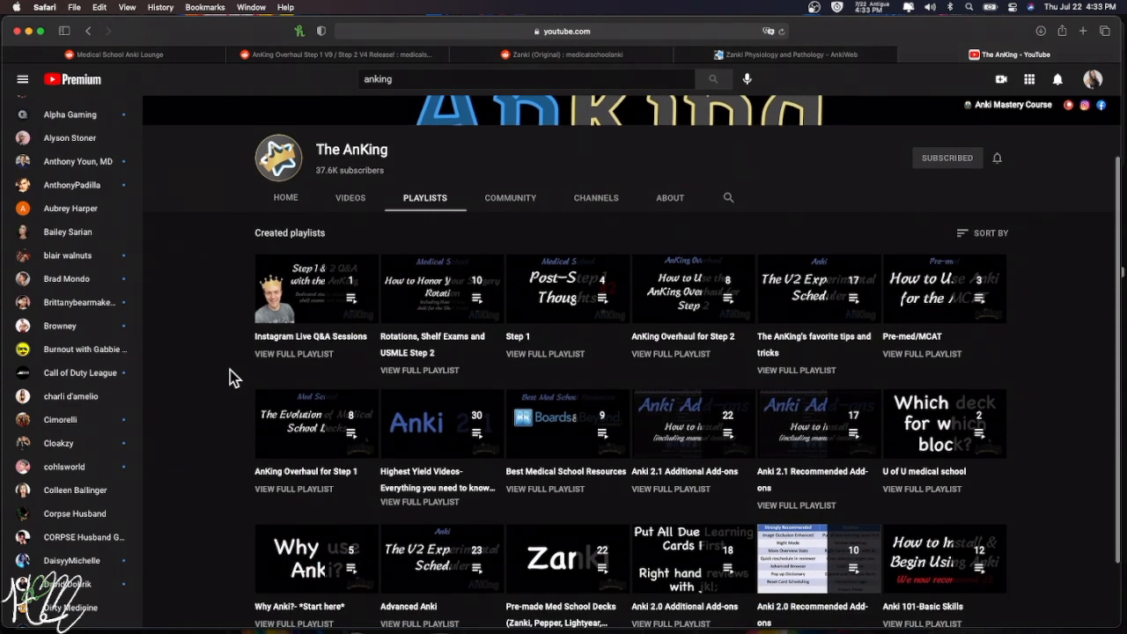
scroll(230, 370, "down", 2)
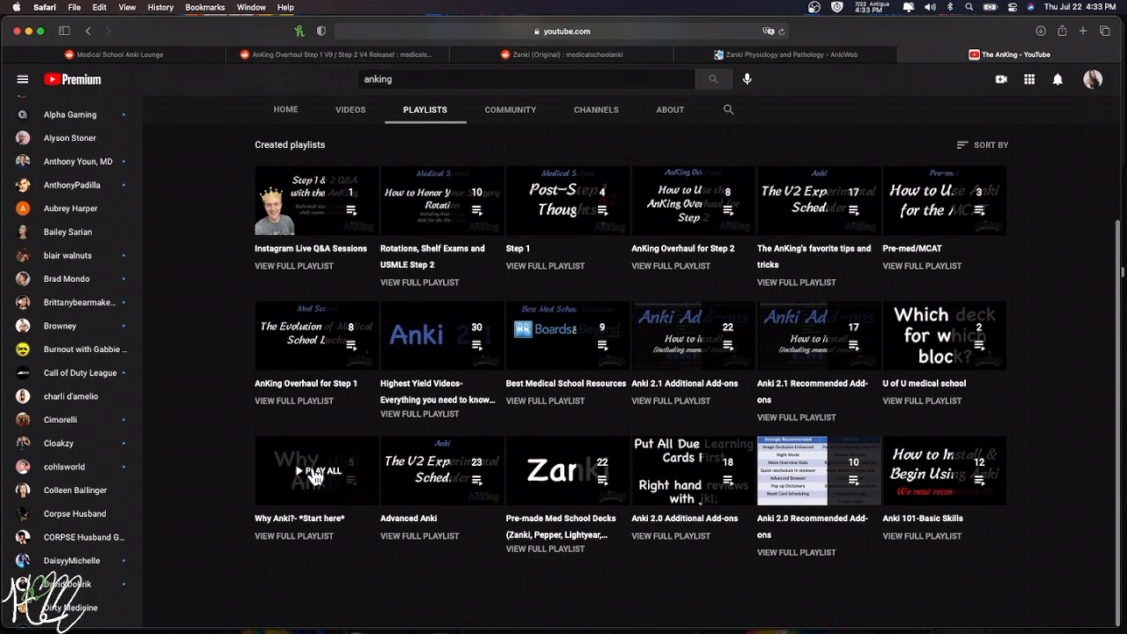
scroll(304, 233, "up", 5)
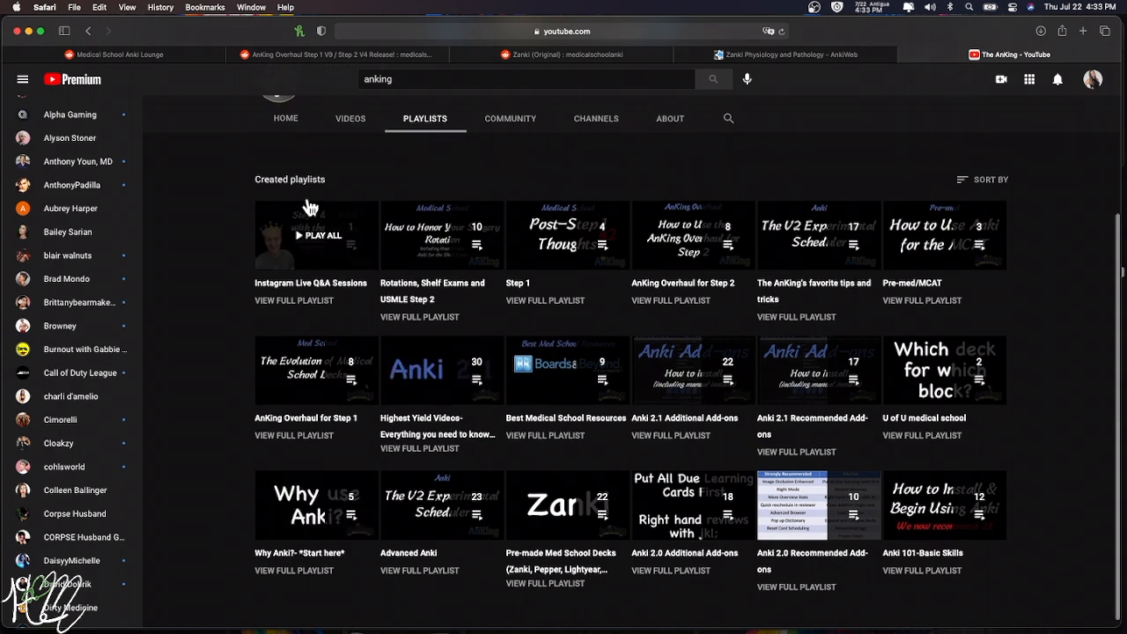
left_click(539, 31)
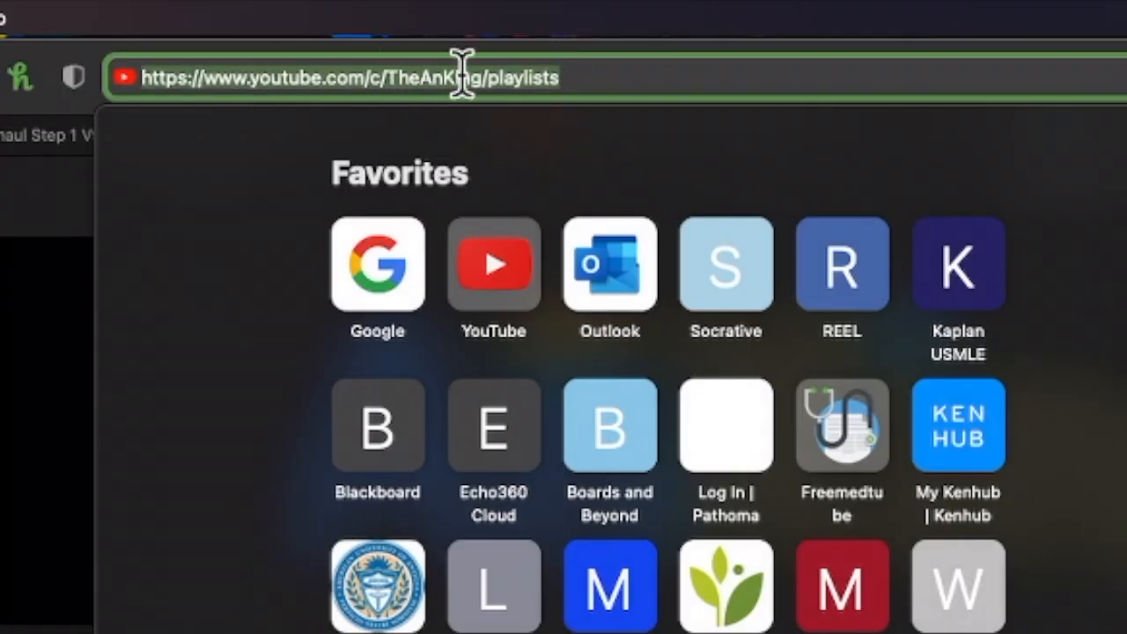
left_click(198, 396)
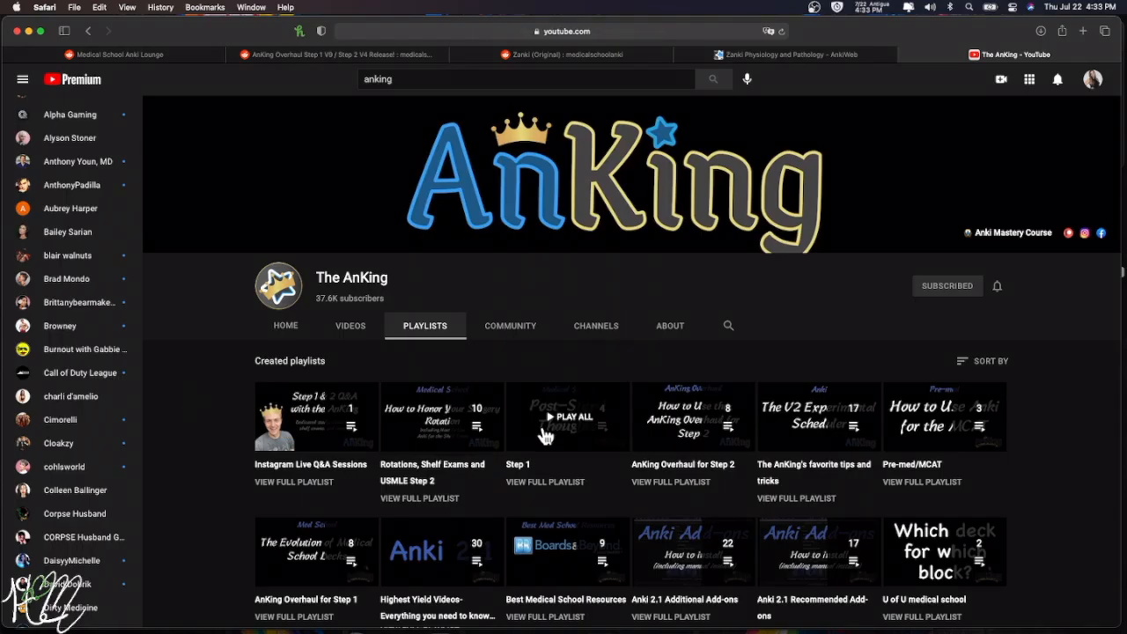